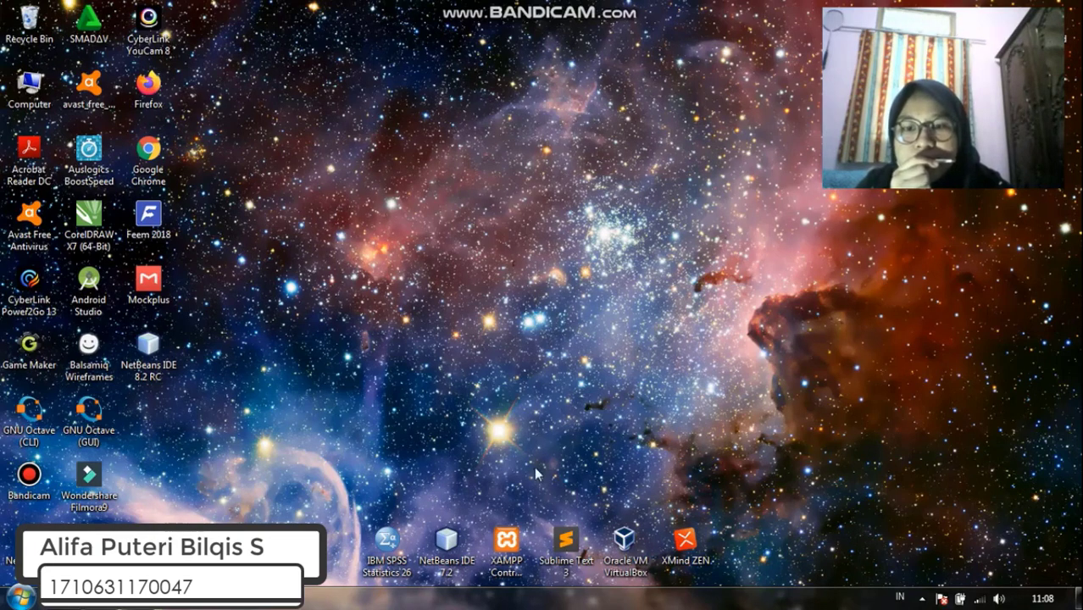
Open the XAMPP Control Panel, reposition it, and minimize it
{"action": "double_click", "coordinate": [502, 541]}
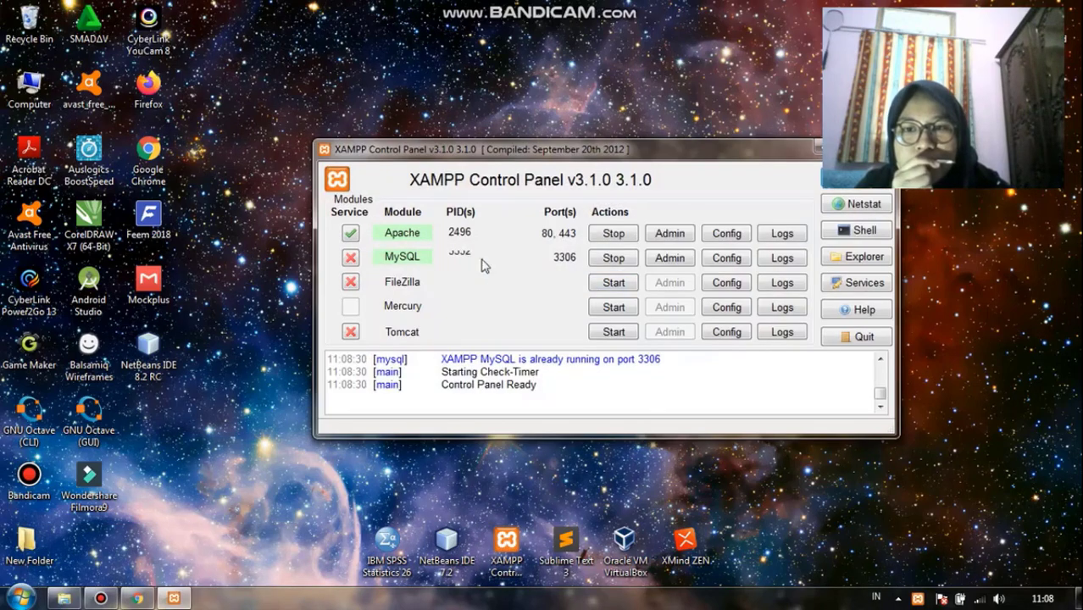
{"action": "left_click_drag", "start_coordinate": [716, 157], "coordinate": [631, 163]}
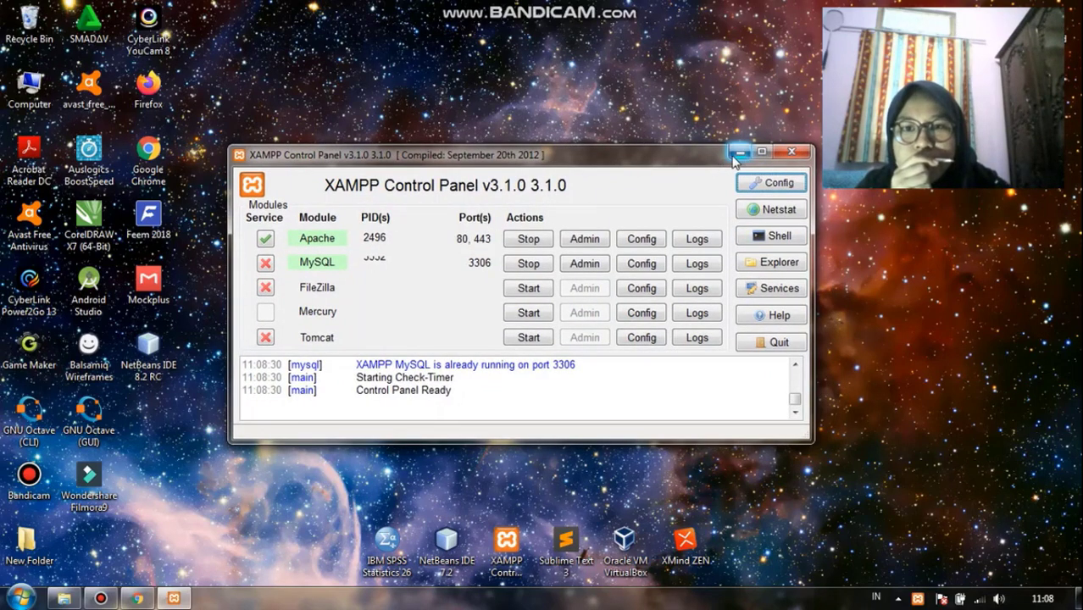
{"action": "left_click", "coordinate": [739, 154]}
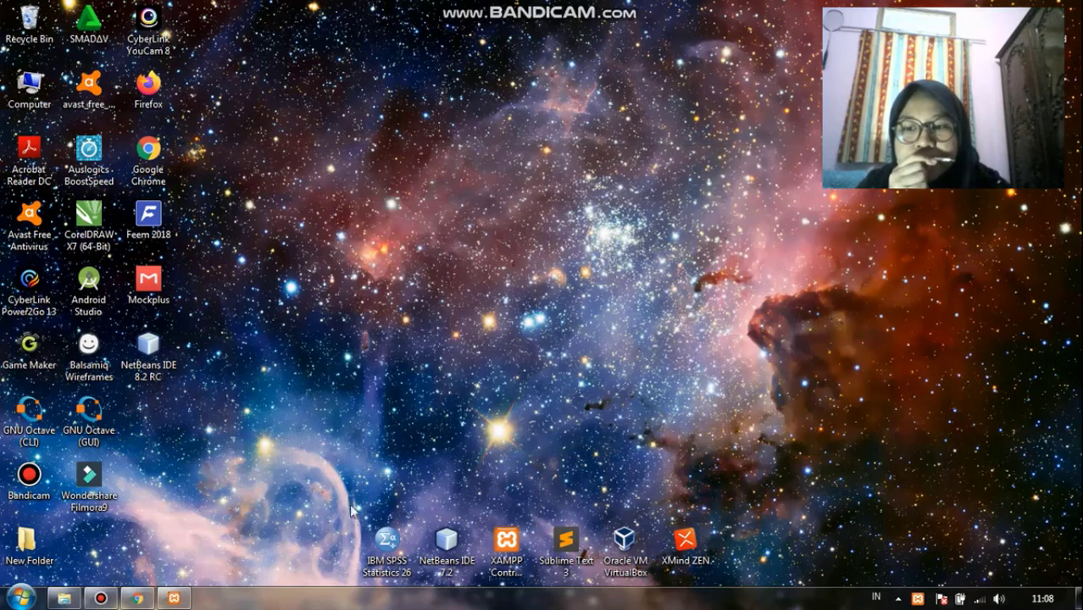
Open phpMyAdmin on localhost in the browser
{"action": "left_click", "coordinate": [138, 599]}
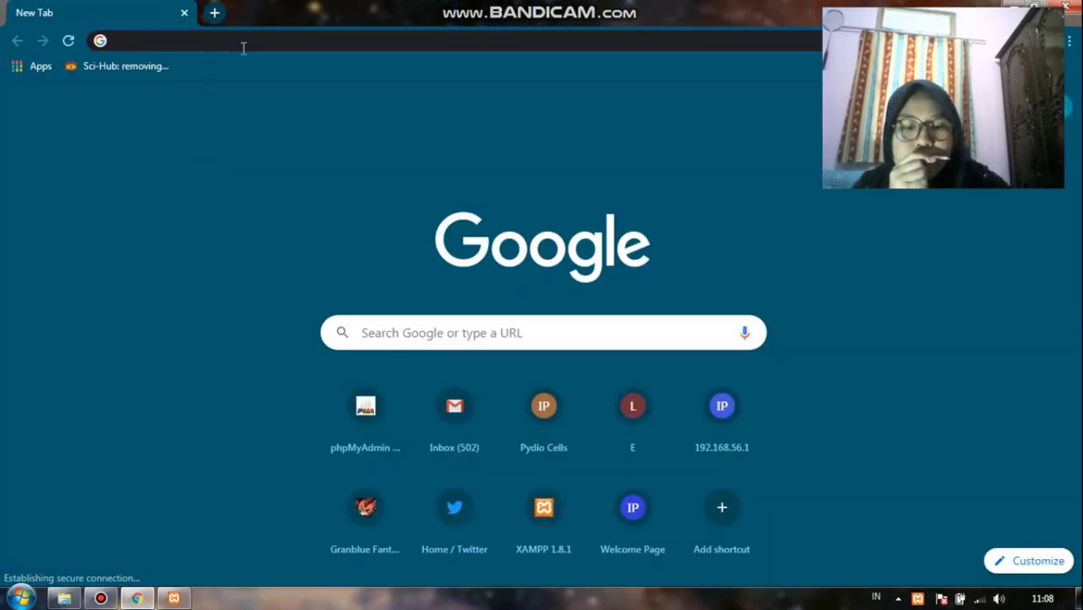
{"action": "type", "text": "lo"}
{"action": "key", "text": "Return"}
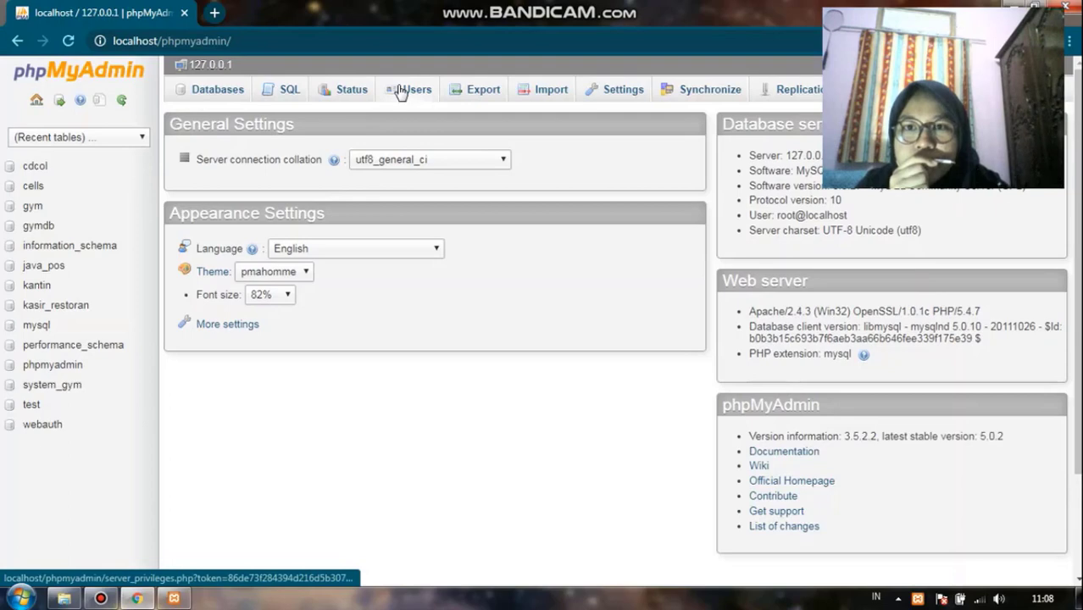
Start adding a new MySQL user named pydio with the host set to Local
{"action": "left_click", "coordinate": [401, 91]}
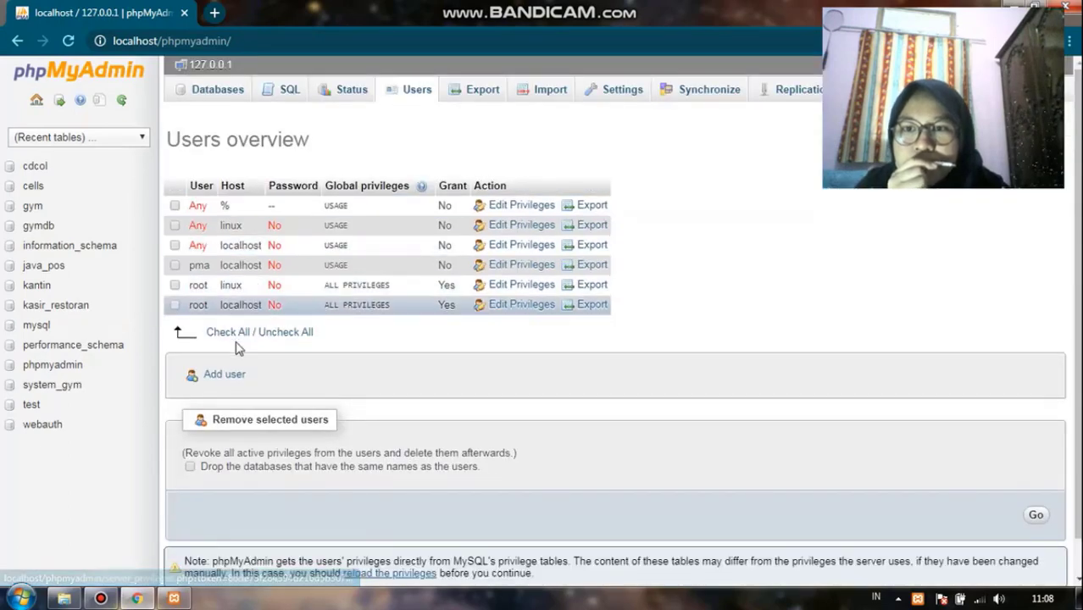
{"action": "left_click", "coordinate": [230, 383]}
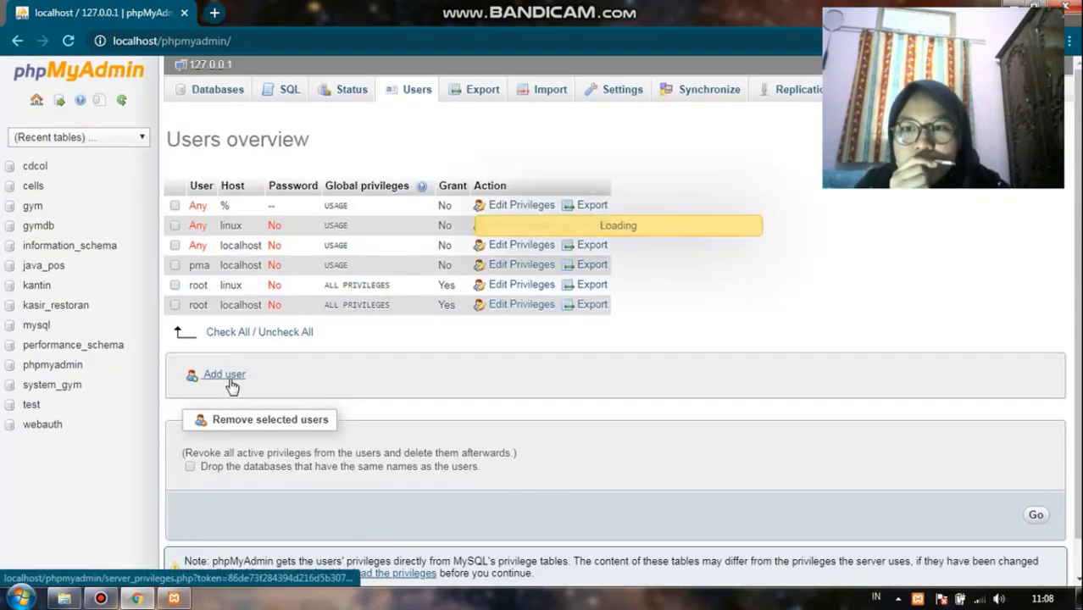
{"action": "left_click", "coordinate": [621, 241]}
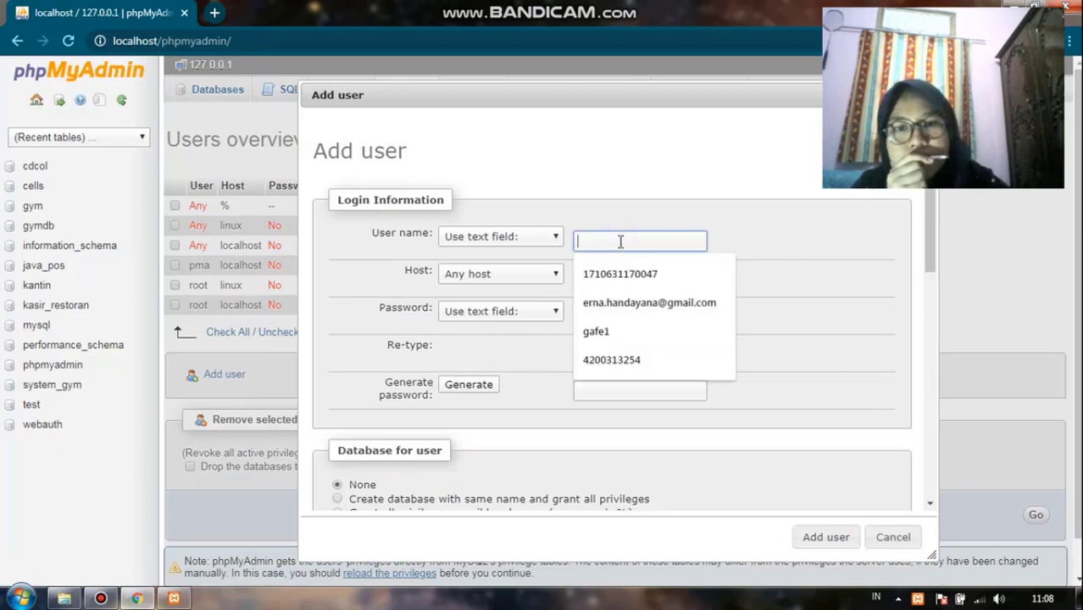
{"action": "type", "text": "pydio"}
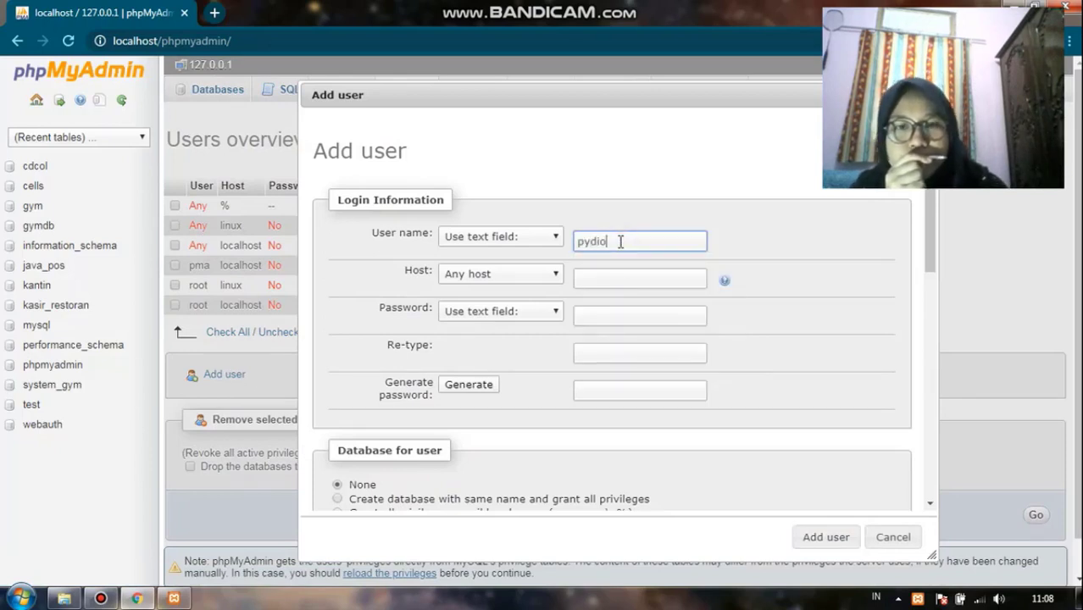
{"action": "left_click", "coordinate": [544, 277]}
{"action": "left_click", "coordinate": [490, 304]}
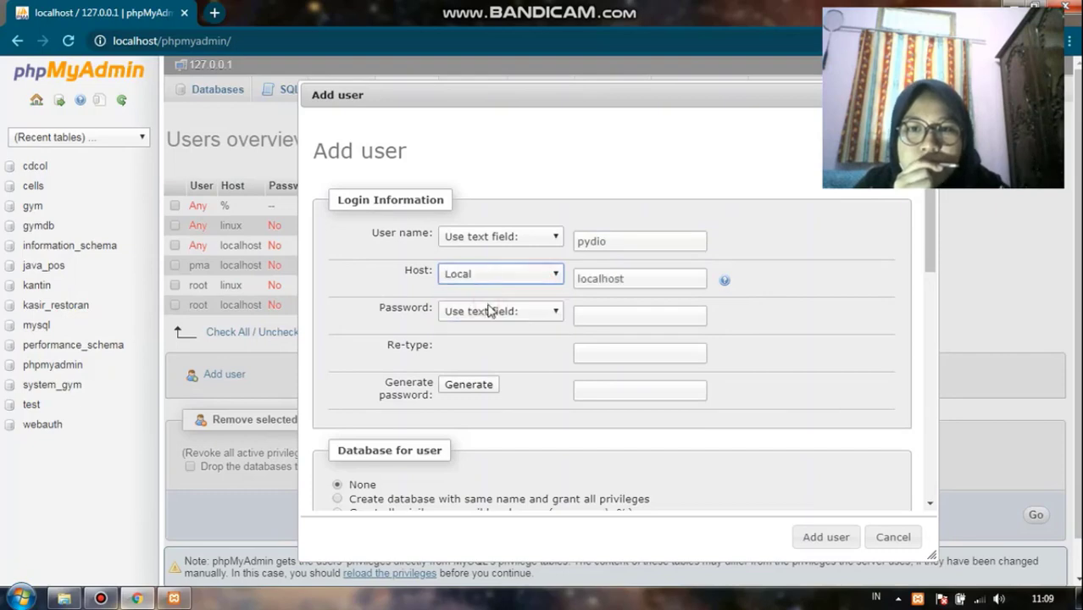
Enter and re-type the user's password, and choose to create a database with the same name and grant all privileges
{"action": "left_click", "coordinate": [593, 316]}
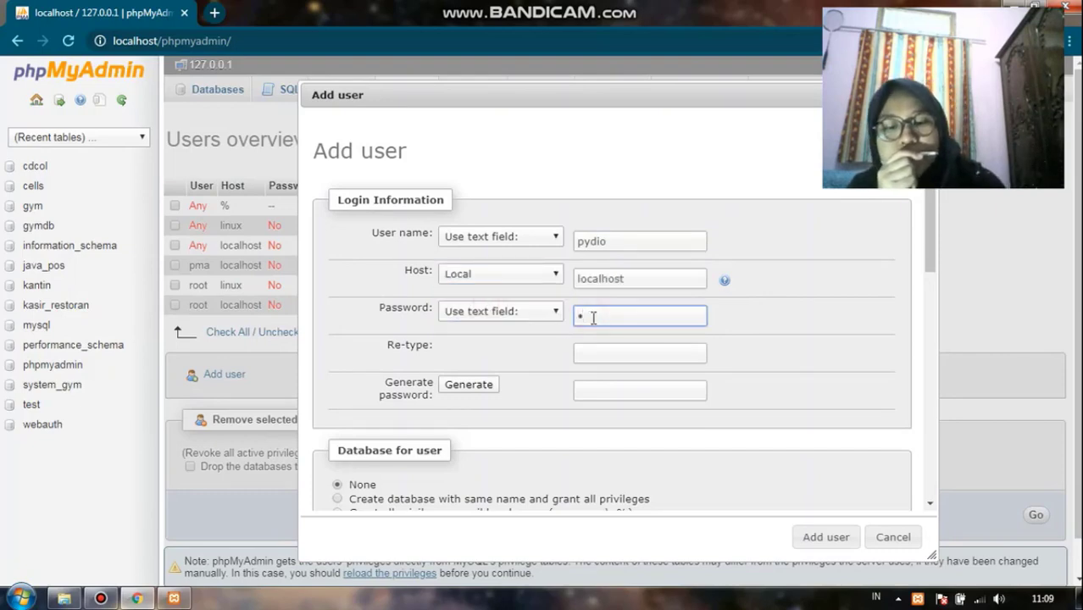
{"action": "key", "text": "Tab"}
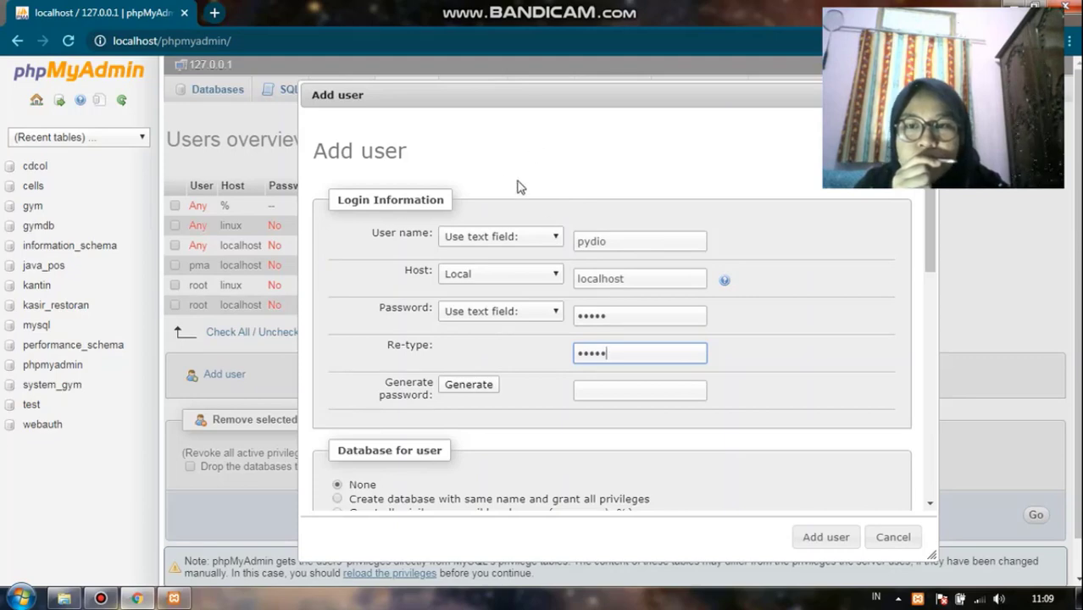
{"action": "scroll", "coordinate": [513, 254], "scroll_direction": "down", "scroll_amount": 1}
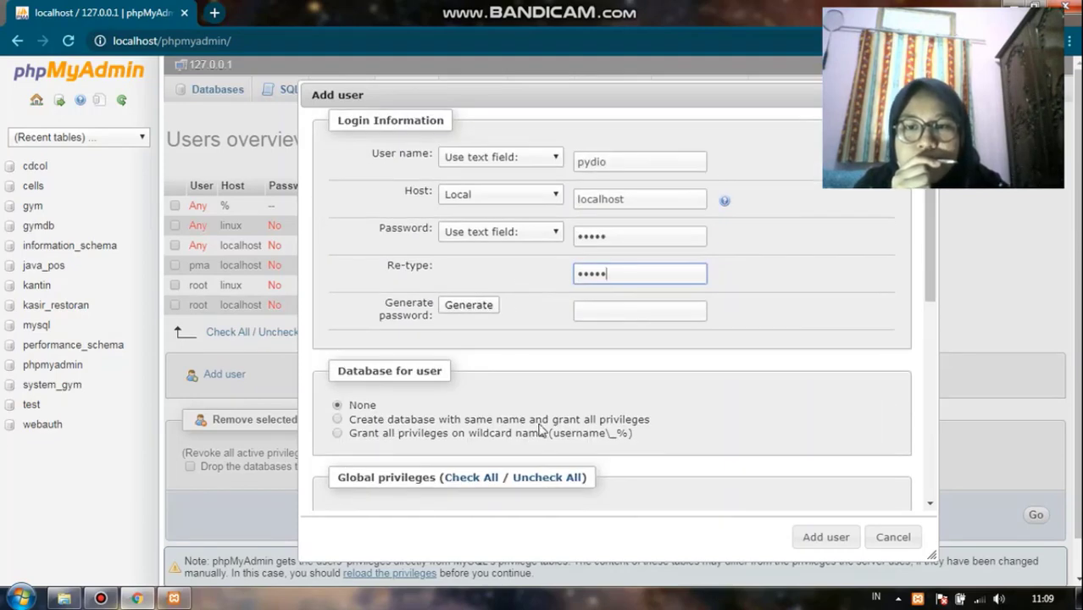
{"action": "left_click", "coordinate": [338, 420]}
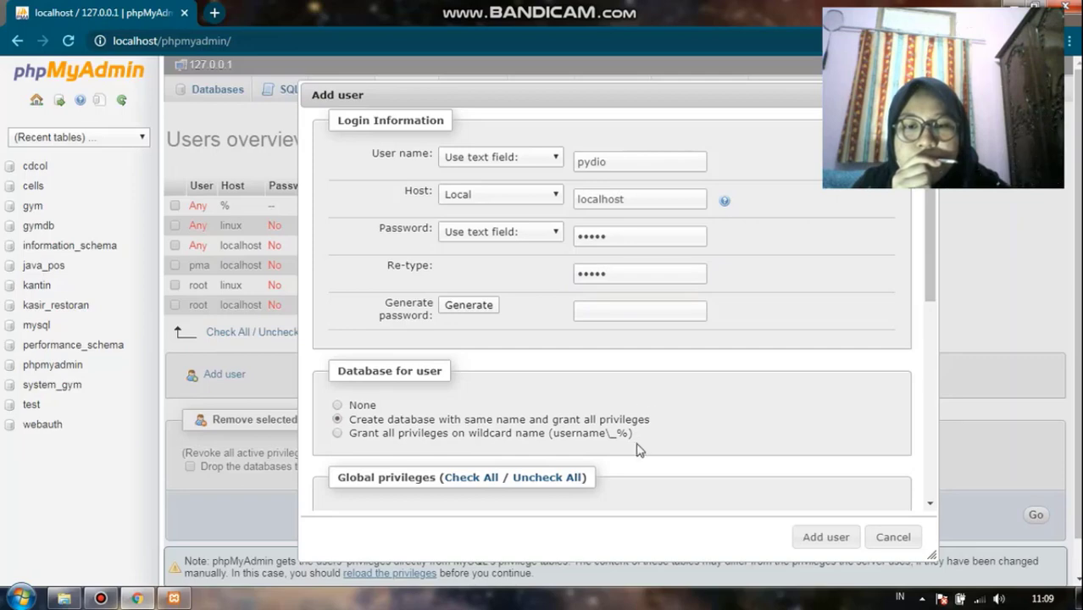
Check all global privileges and add the user
{"action": "scroll", "coordinate": [618, 391], "scroll_direction": "down", "scroll_amount": 2}
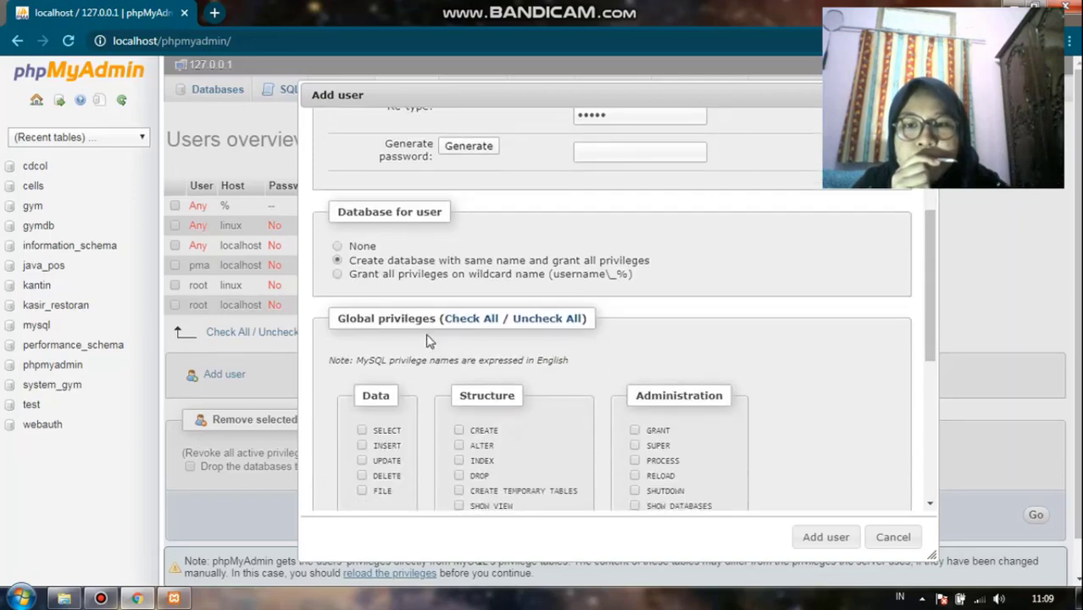
{"action": "left_click", "coordinate": [468, 326]}
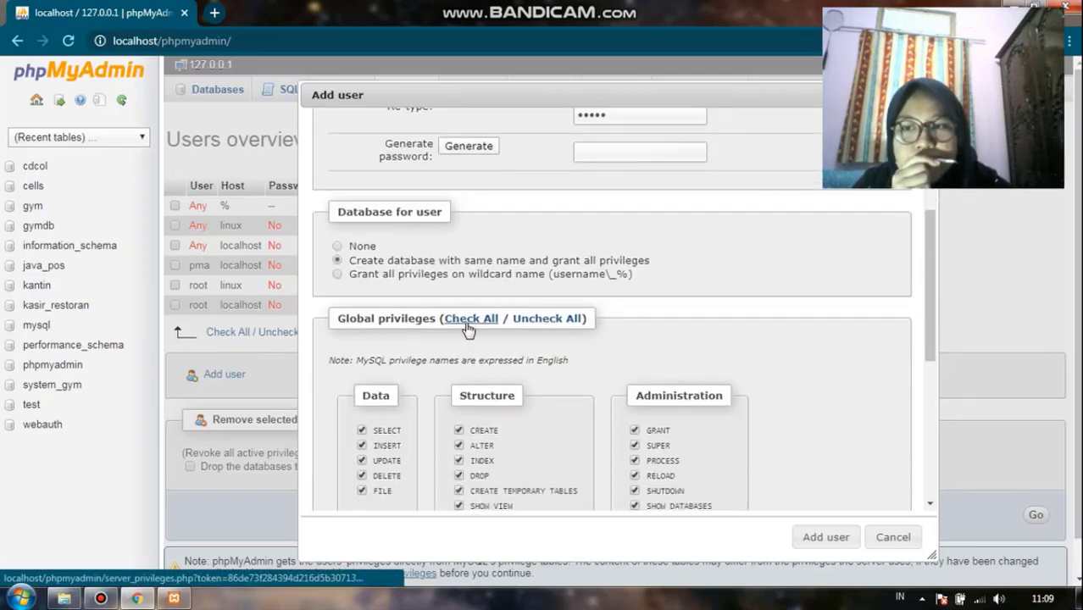
{"action": "scroll", "coordinate": [707, 410], "scroll_direction": "down", "scroll_amount": 3}
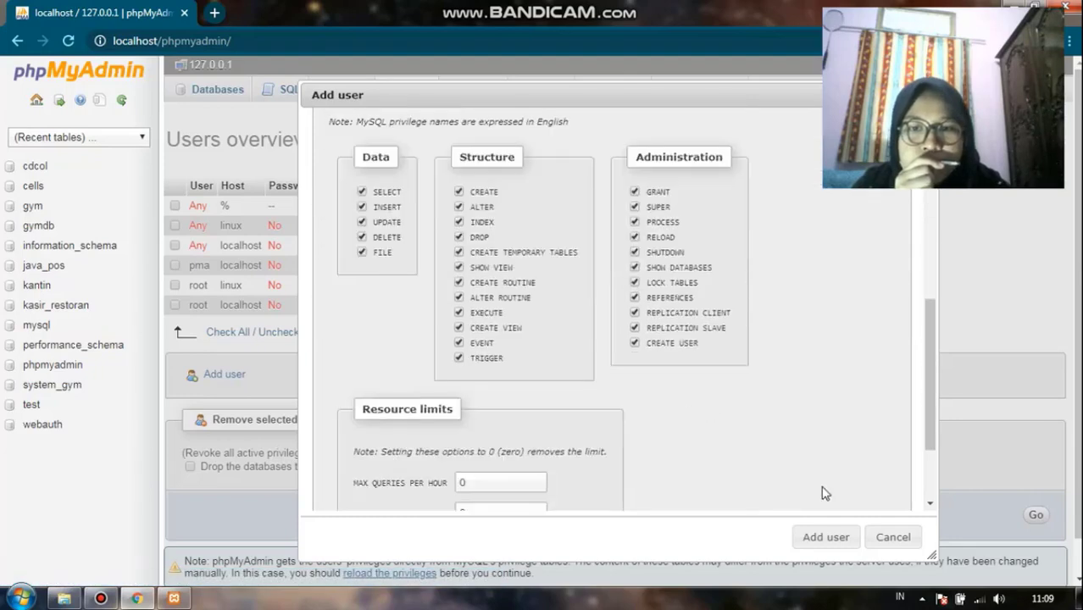
{"action": "left_click", "coordinate": [855, 539]}
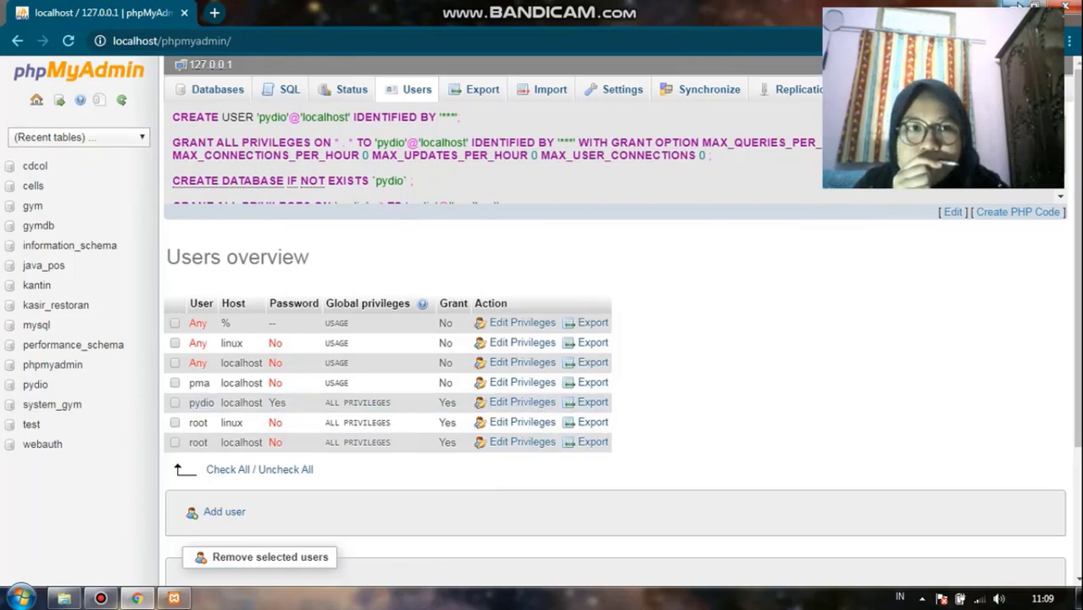
Open the Command Prompt as administrator
{"action": "left_click", "coordinate": [1019, 5]}
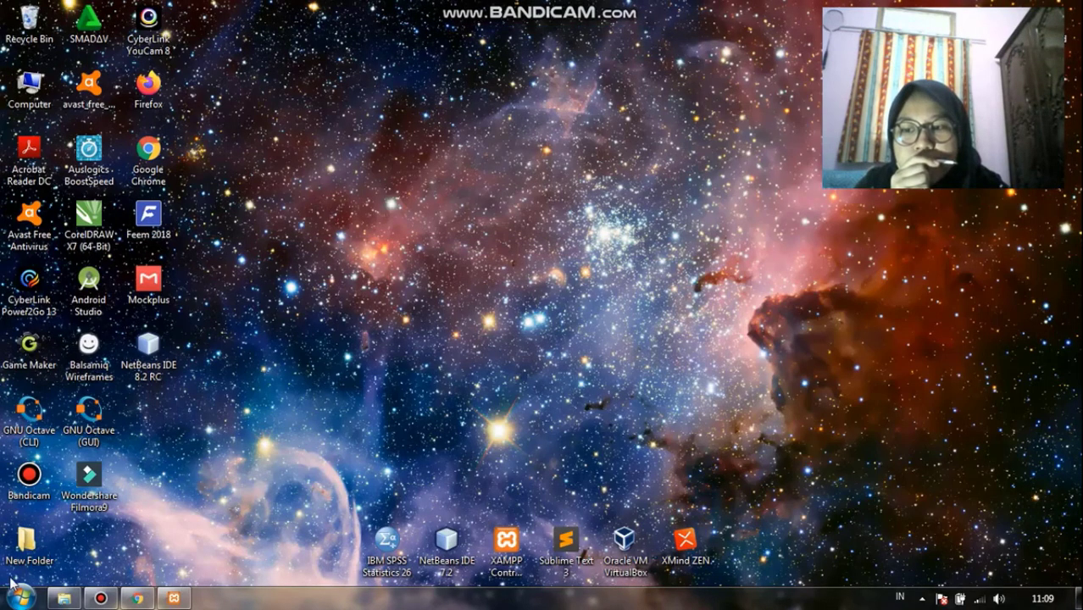
{"action": "left_click", "coordinate": [17, 597]}
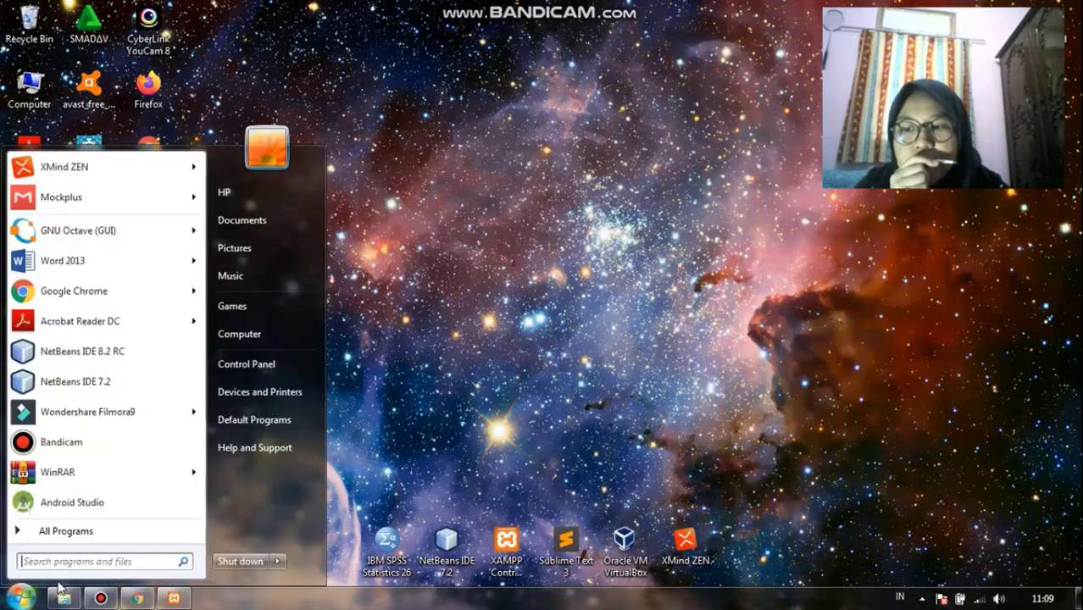
{"action": "left_click", "coordinate": [101, 563]}
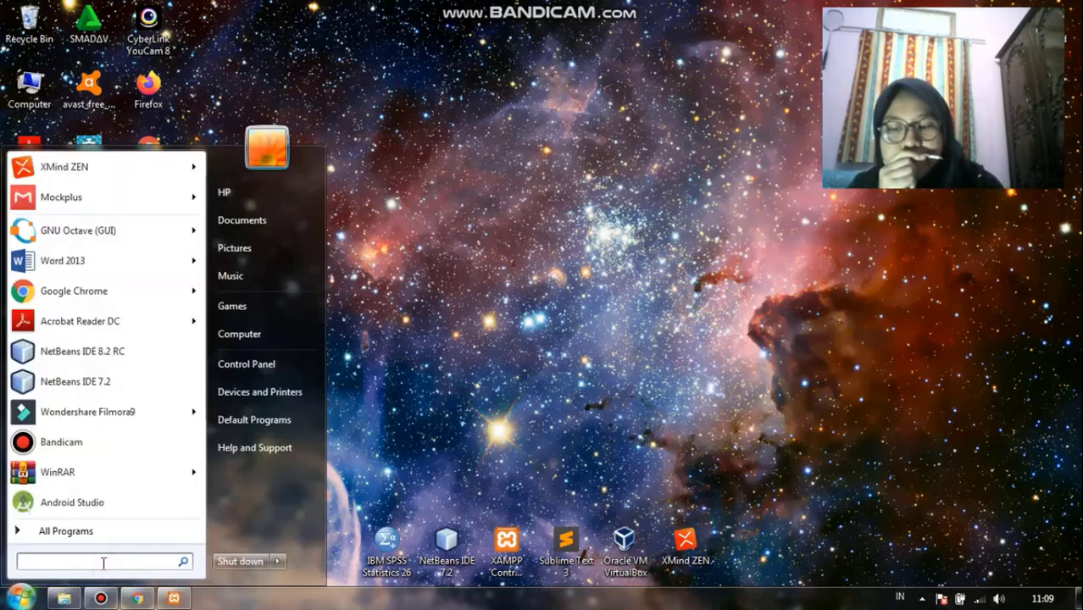
{"action": "type", "text": "cmd"}
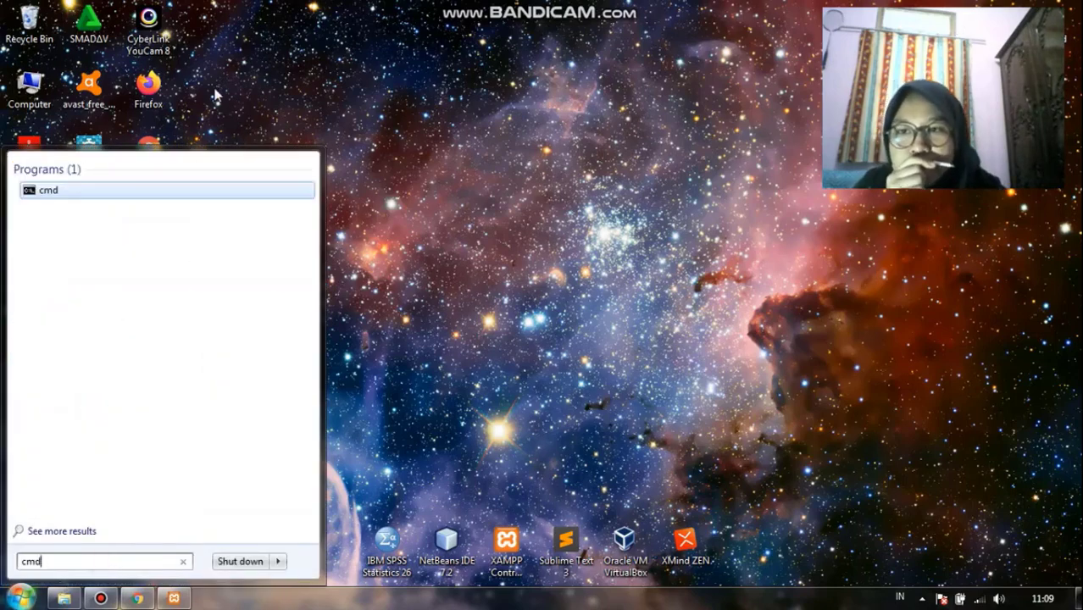
{"action": "left_click", "coordinate": [227, 191]}
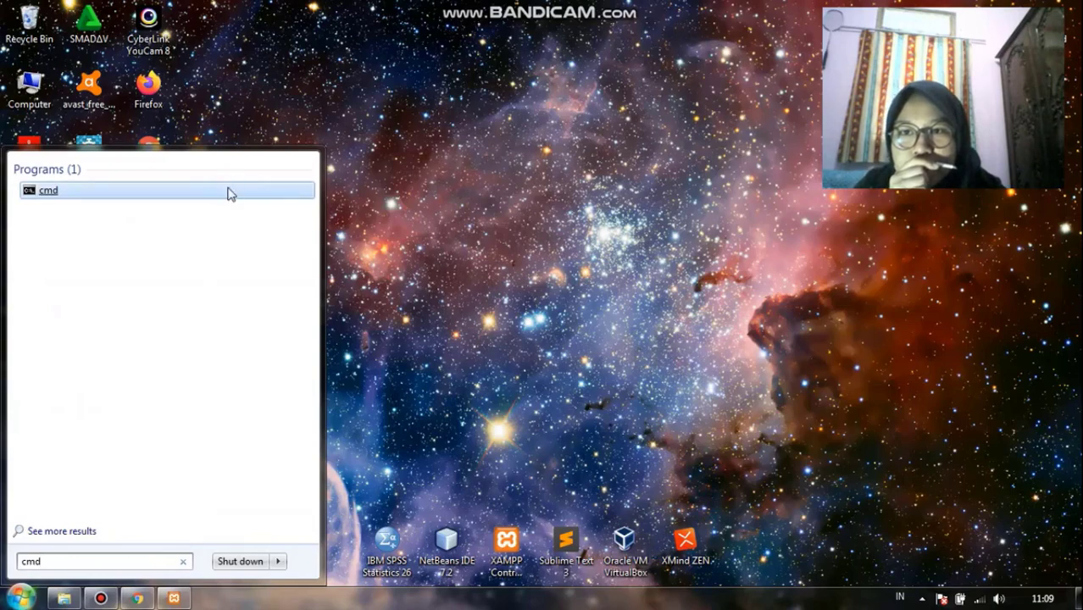
{"action": "right_click", "coordinate": [227, 193]}
{"action": "left_click", "coordinate": [288, 213]}
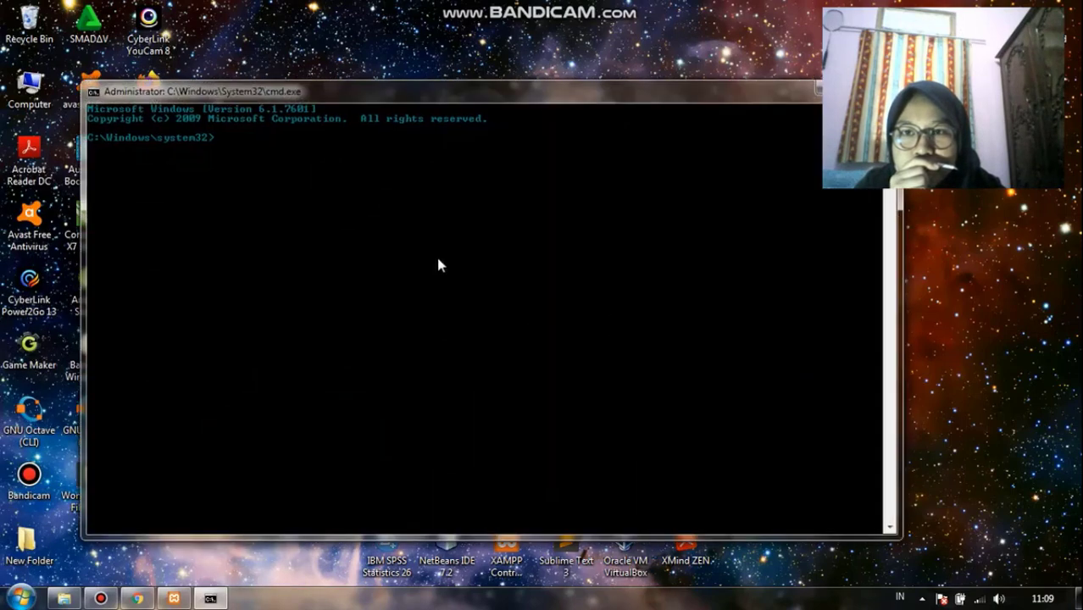
Run cells.exe from the Downloads pydio-cells-2.0.4-windows-amd64 folder with the install command
{"action": "left_click", "coordinate": [64, 598]}
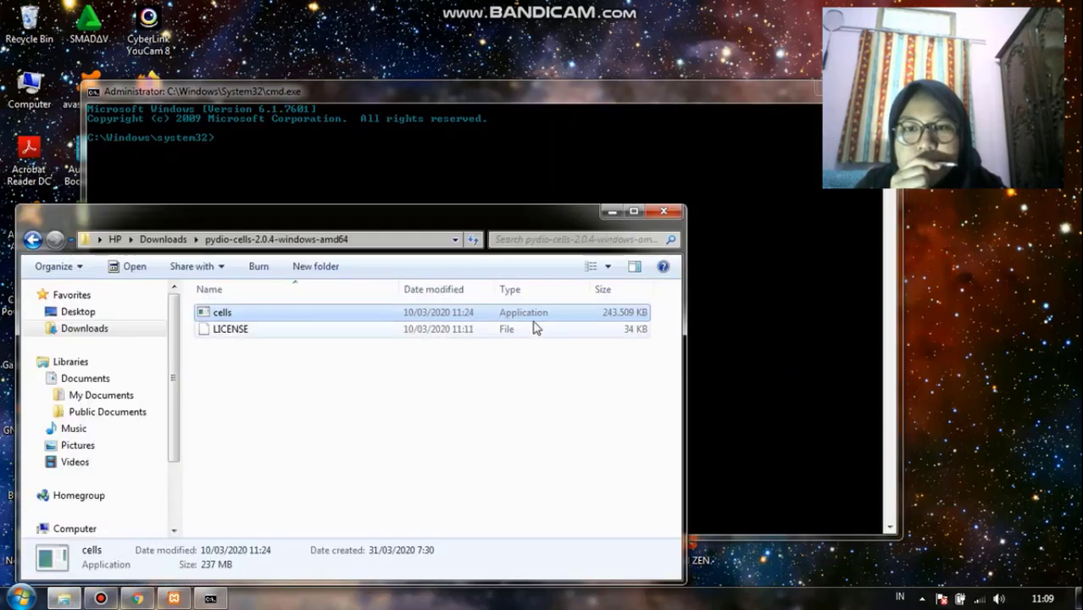
{"action": "left_click_drag", "start_coordinate": [544, 315], "coordinate": [584, 197]}
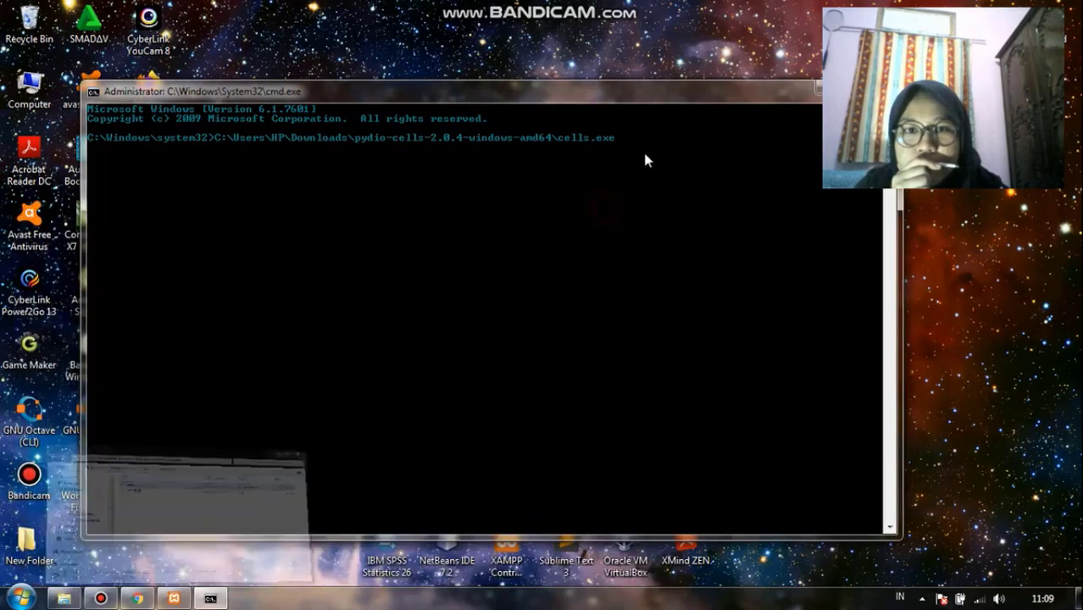
{"action": "left_click", "coordinate": [612, 211]}
{"action": "left_click", "coordinate": [645, 142]}
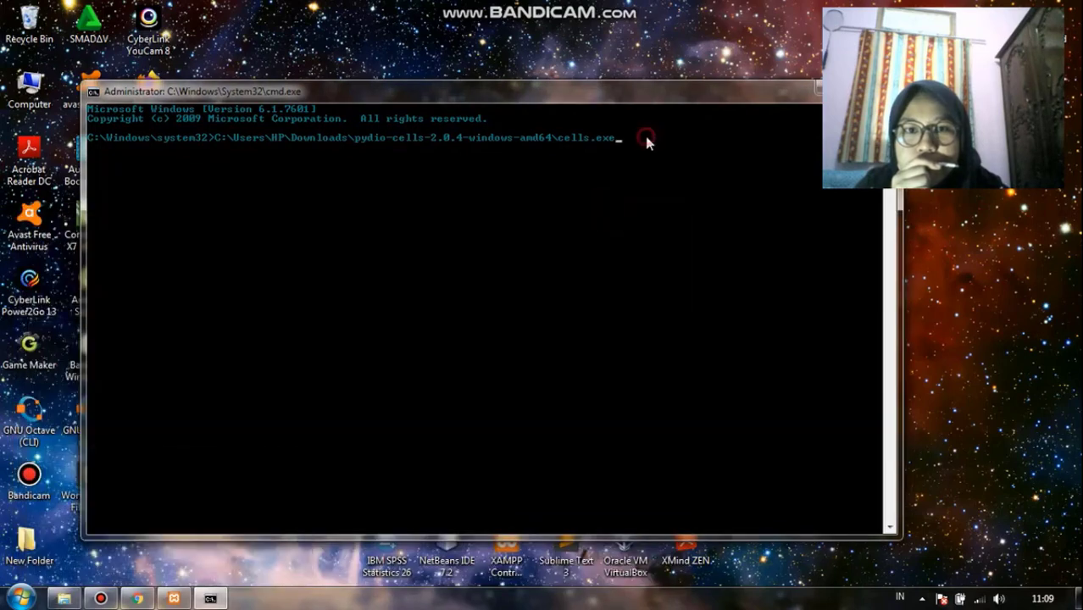
{"action": "type", "text": "in"}
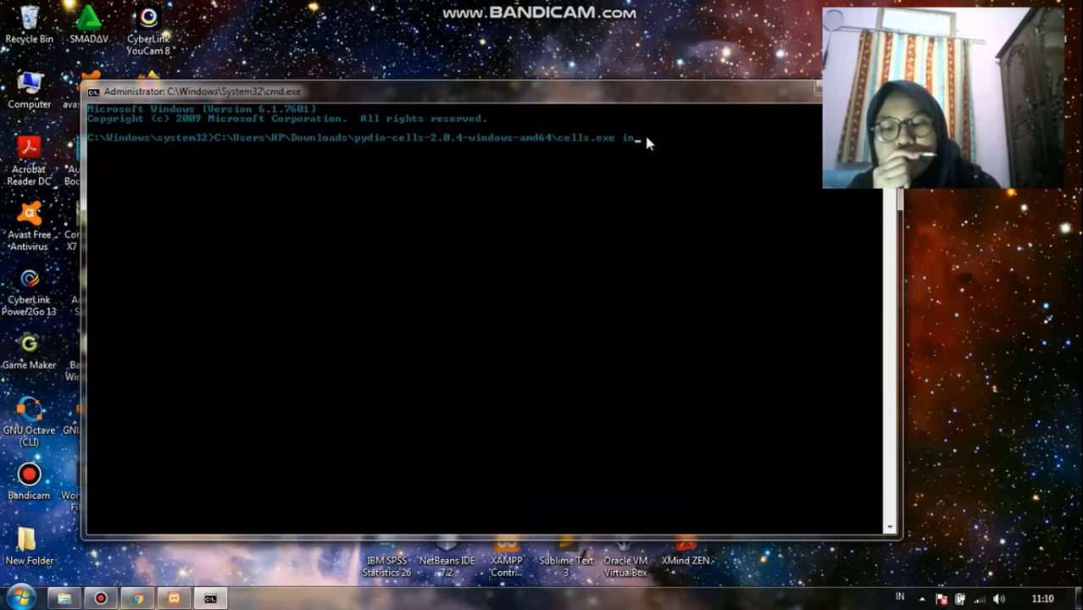
{"action": "type", "text": "stall"}
{"action": "key", "text": "Return"}
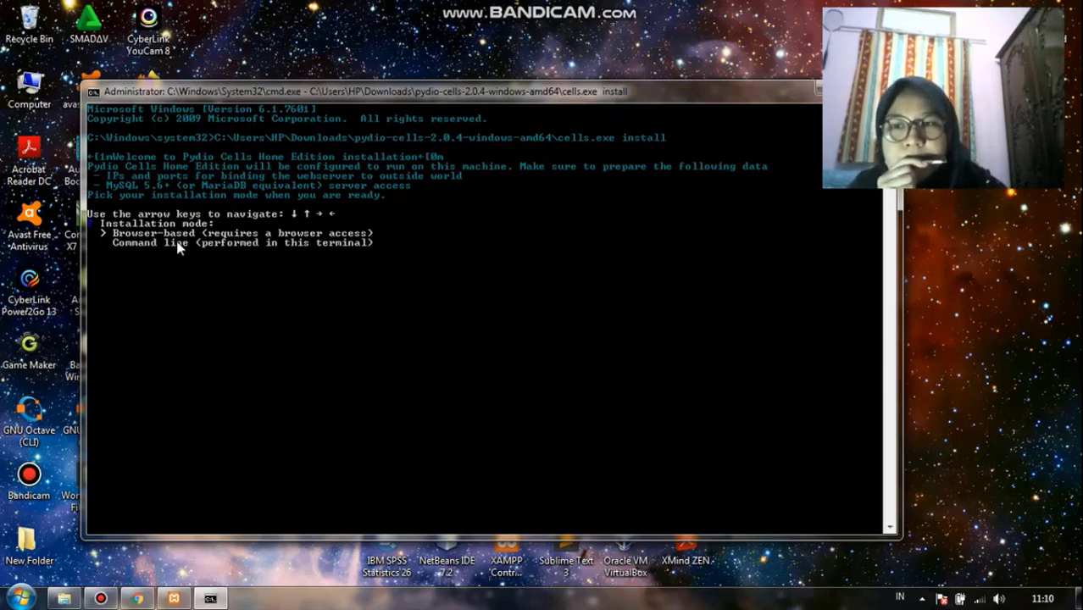
Choose the browser-based installation mode and 127.0.0.1:8080 as the internal URL
{"action": "key", "text": "Return"}
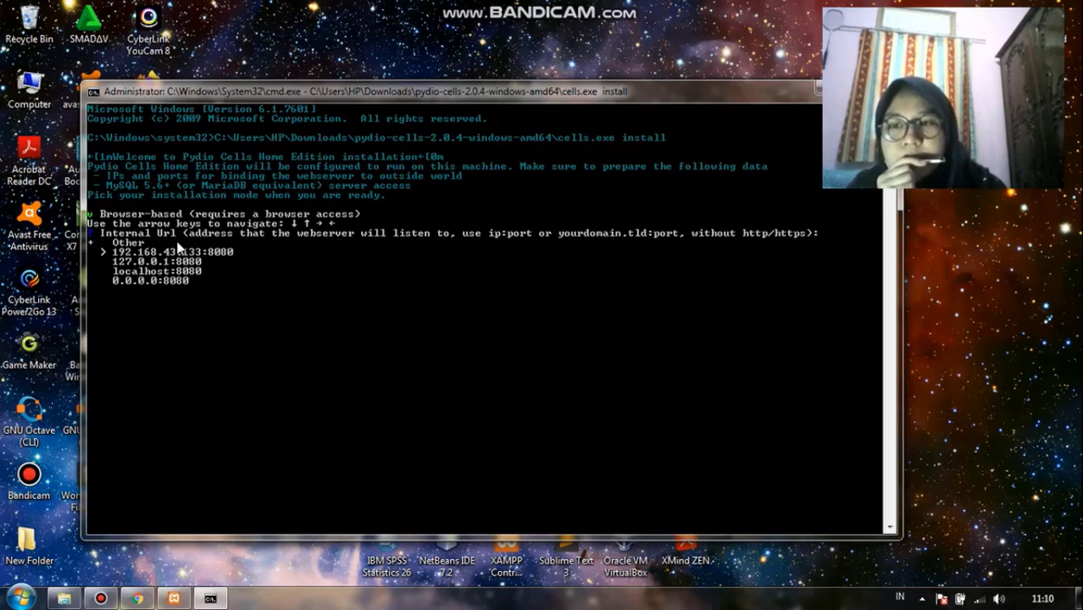
{"action": "key", "text": "Down"}
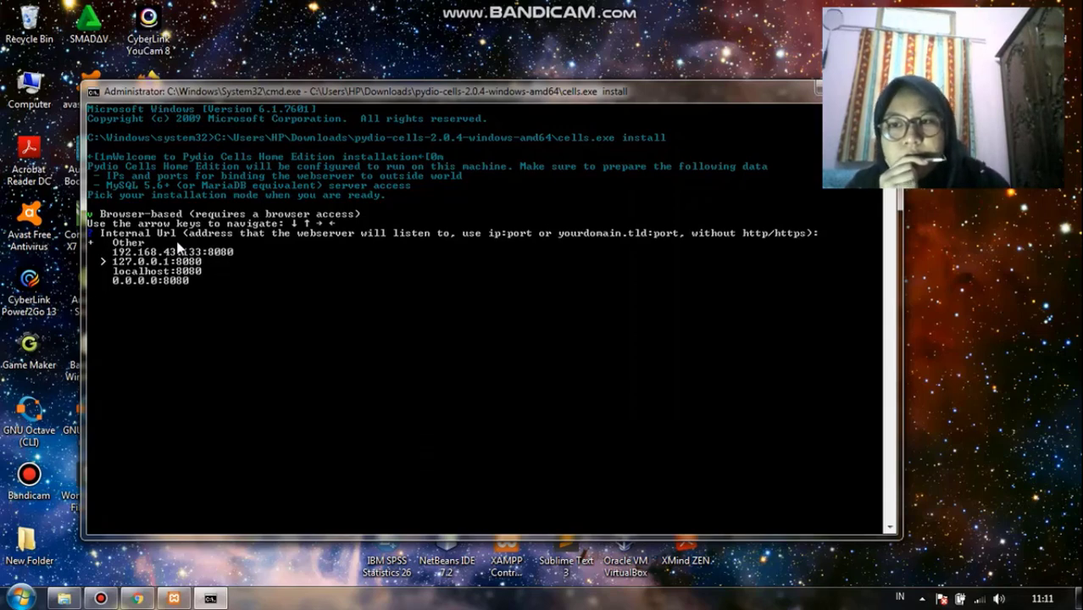
{"action": "key", "text": "Return"}
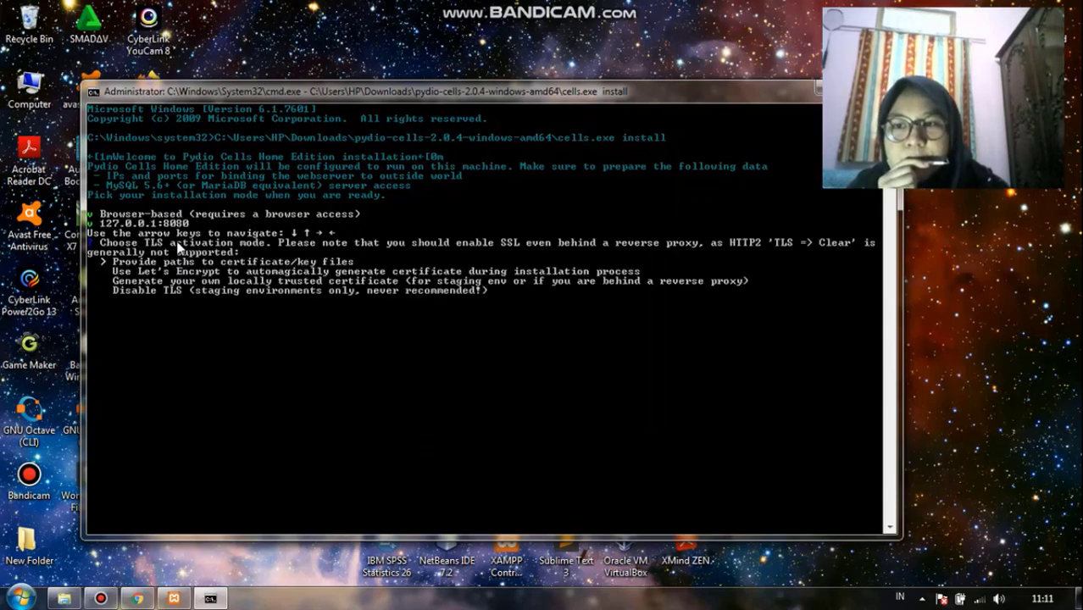
{"action": "key", "text": "Down"}
{"action": "key", "text": "Down"}
{"action": "key", "text": "Down"}
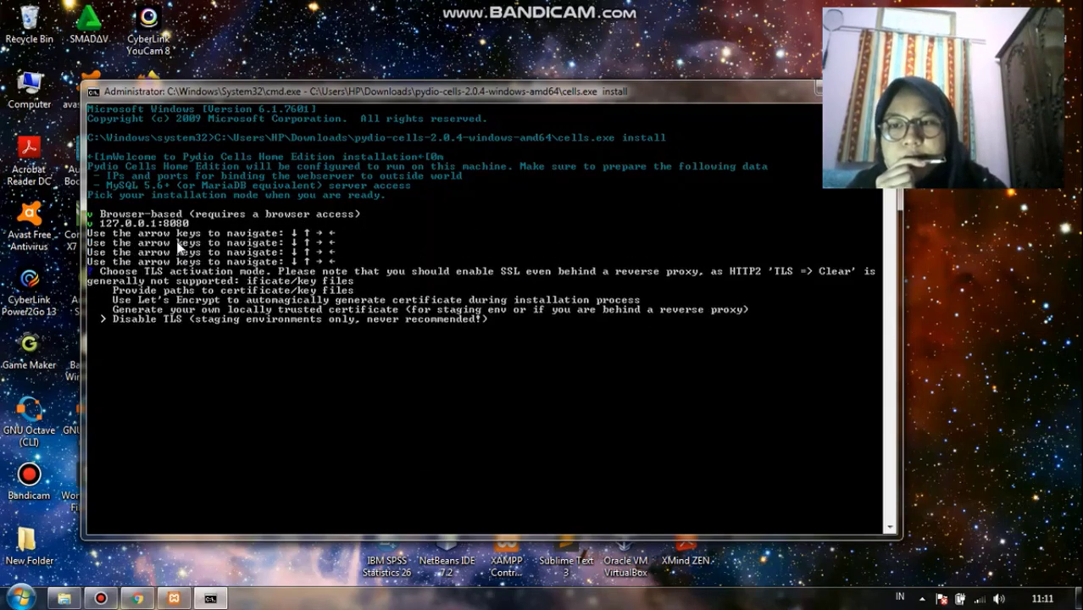
{"action": "key", "text": "Return"}
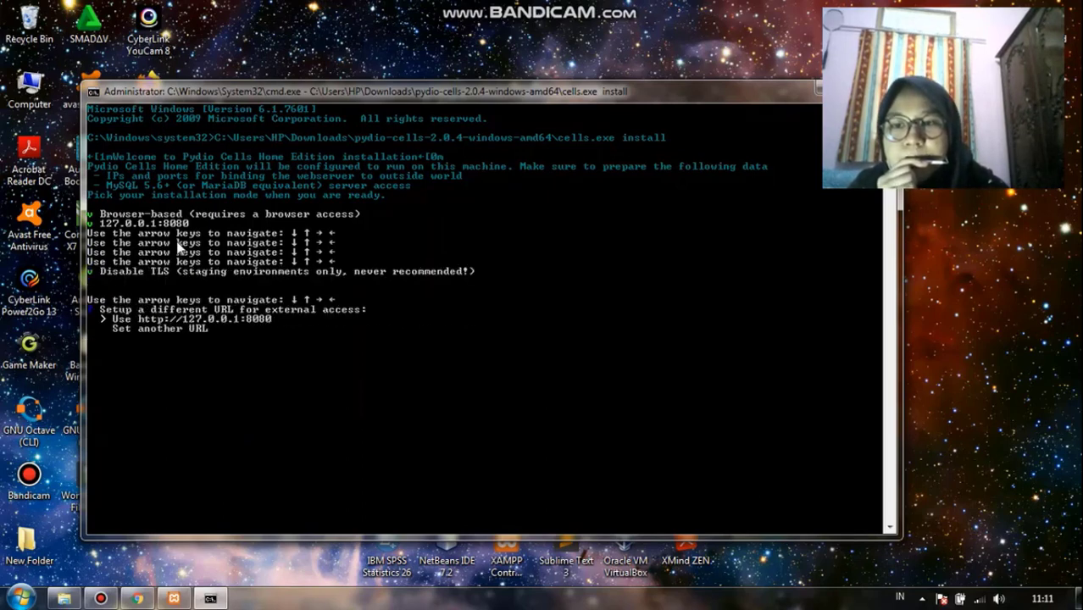
{"action": "key", "text": "Return"}
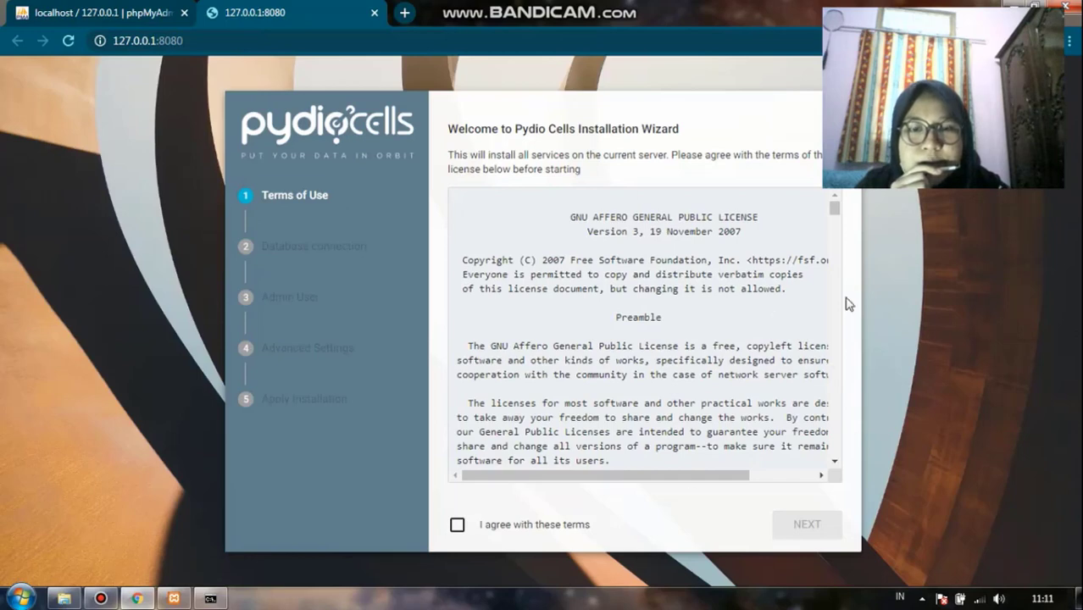
Agree to the license terms in the Pydio Cells installation wizard
{"action": "left_click", "coordinate": [456, 525]}
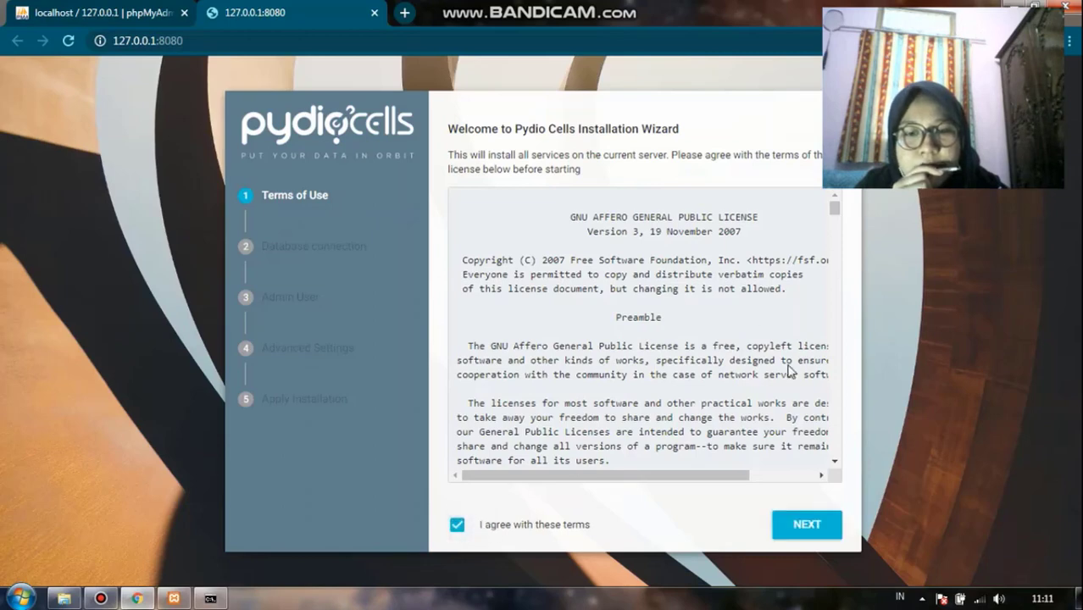
Continue to the database connection and set both the database name and database user to pydio
{"action": "left_click", "coordinate": [803, 525]}
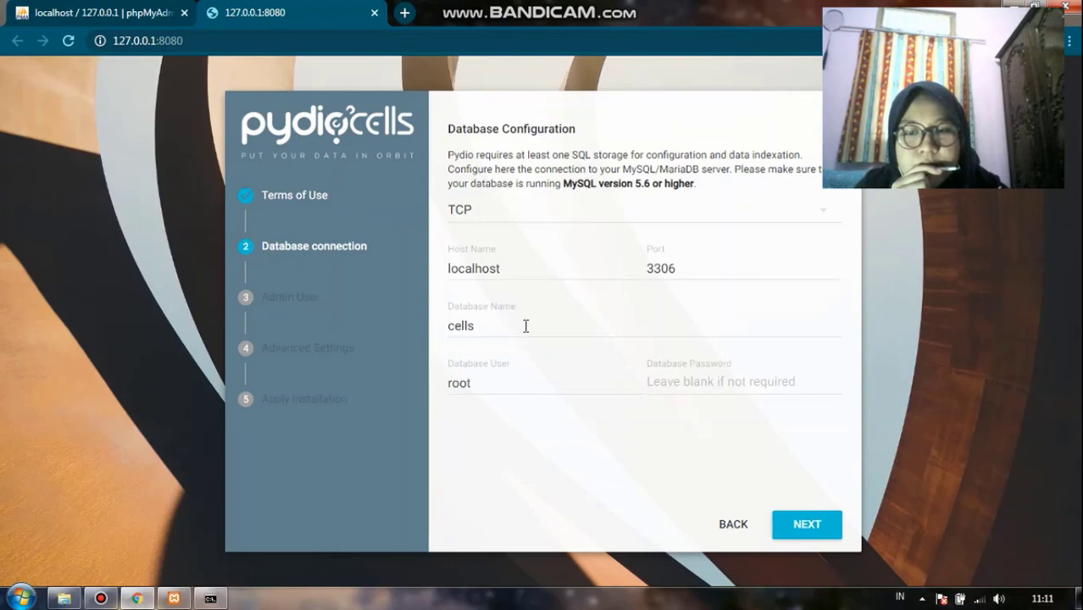
{"action": "left_click", "coordinate": [534, 334]}
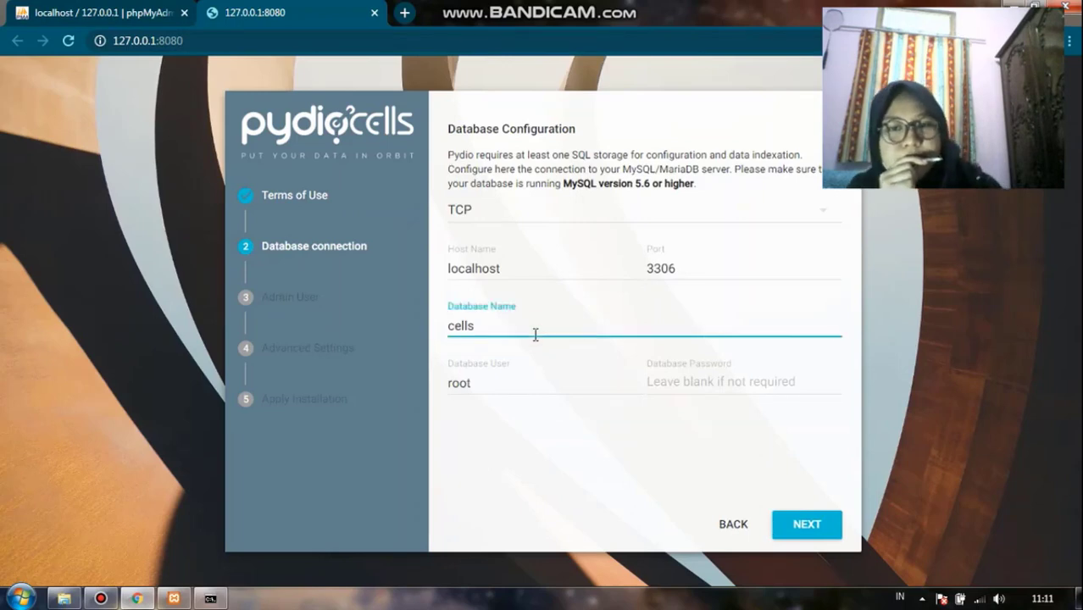
{"action": "key", "text": "BackSpace"}
{"action": "key", "text": "BackSpace"}
{"action": "key", "text": "BackSpace"}
{"action": "key", "text": "BackSpace"}
{"action": "key", "text": "BackSpace"}
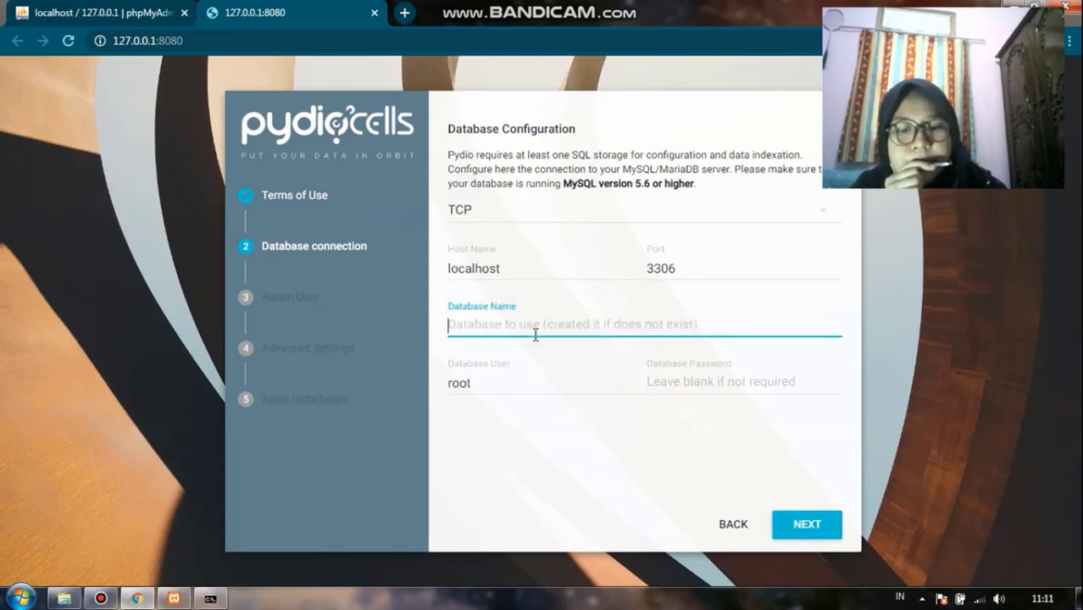
{"action": "type", "text": "pydio"}
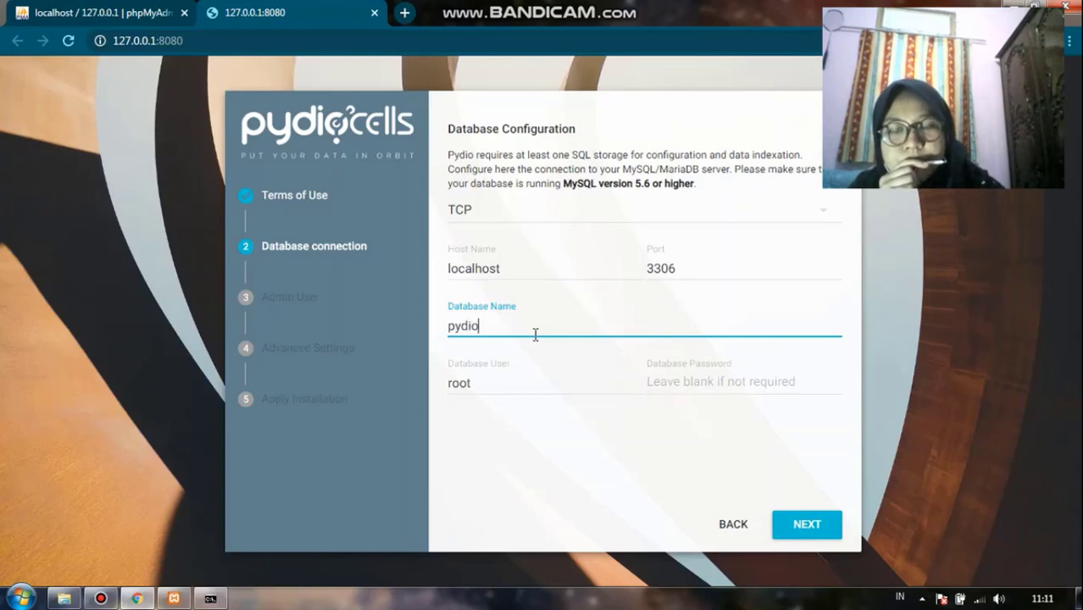
{"action": "key", "text": "Tab"}
{"action": "type", "text": "p"}
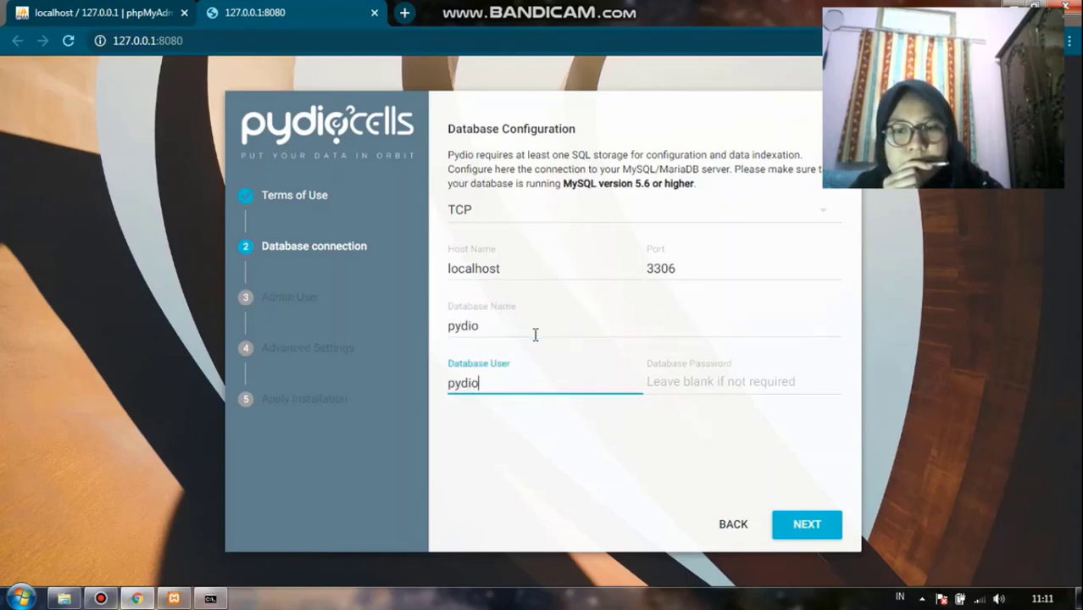
Enter the database user's password and submit the database connection
{"action": "key", "text": "Tab"}
{"action": "type", "text": "py"}
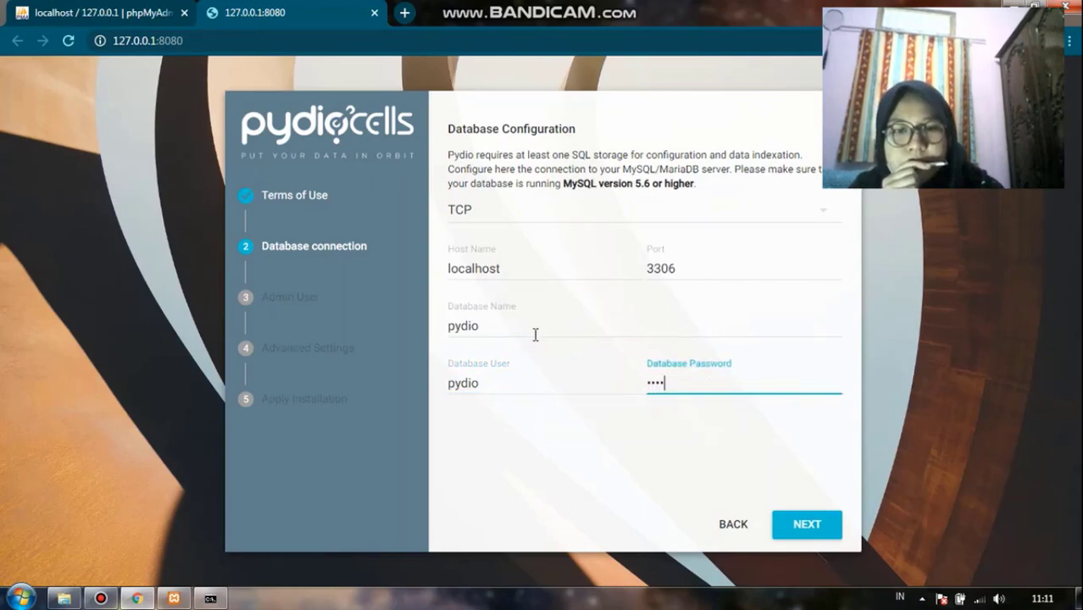
{"action": "key", "text": "BackSpace"}
{"action": "key", "text": "BackSpace"}
{"action": "key", "text": "BackSpace"}
{"action": "key", "text": "BackSpace"}
{"action": "type", "text": "pyd"}
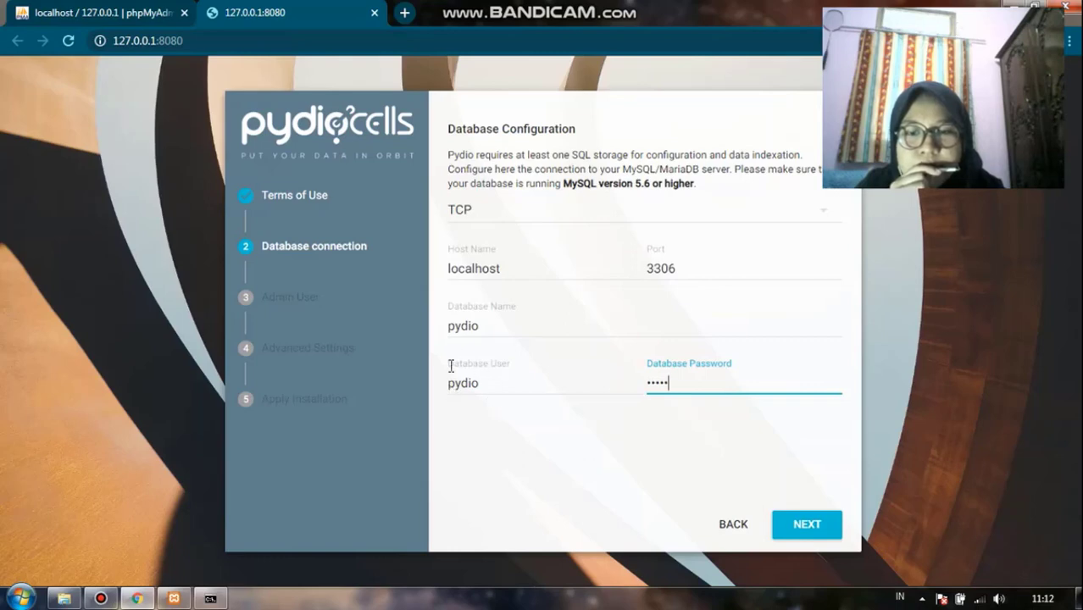
{"action": "left_click", "coordinate": [800, 522]}
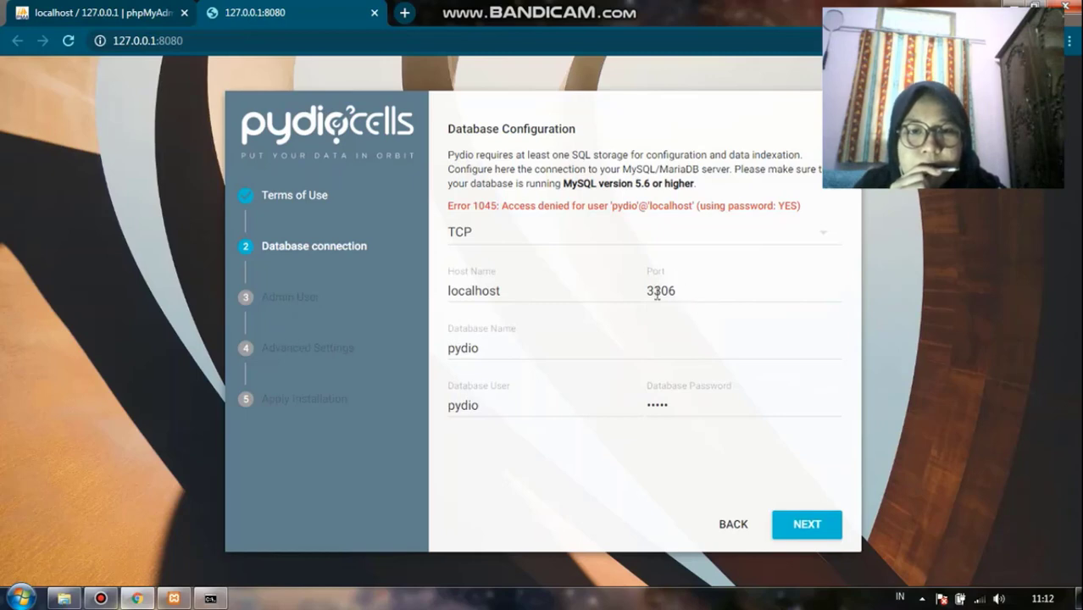
Set a new password for the pydio@localhost MySQL user in phpMyAdmin, then resubmit the wizard's database connection
{"action": "left_click", "coordinate": [174, 598]}
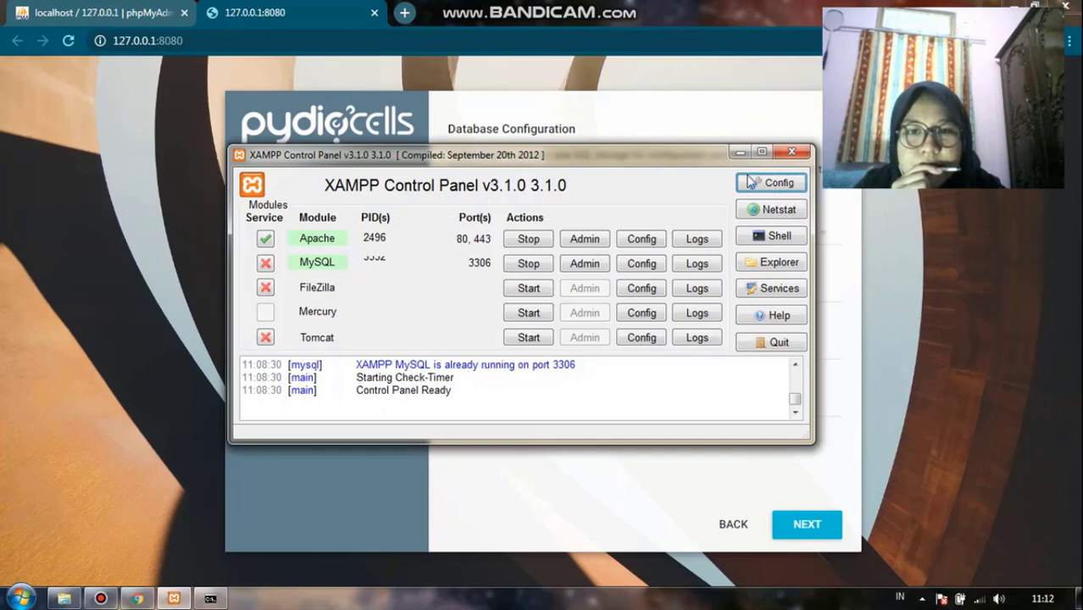
{"action": "left_click", "coordinate": [740, 153]}
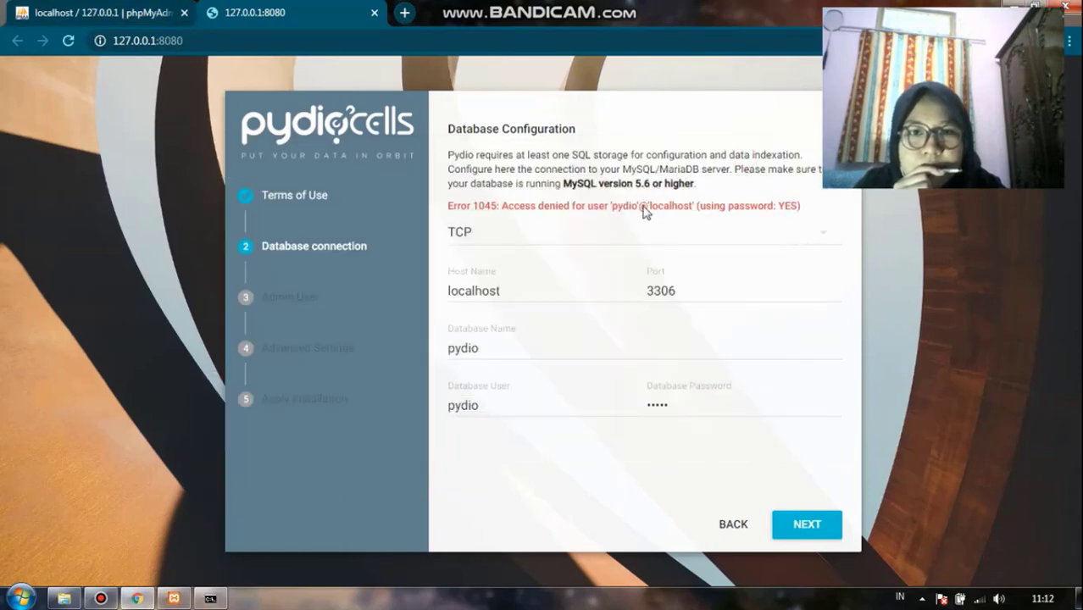
{"action": "left_click", "coordinate": [133, 14]}
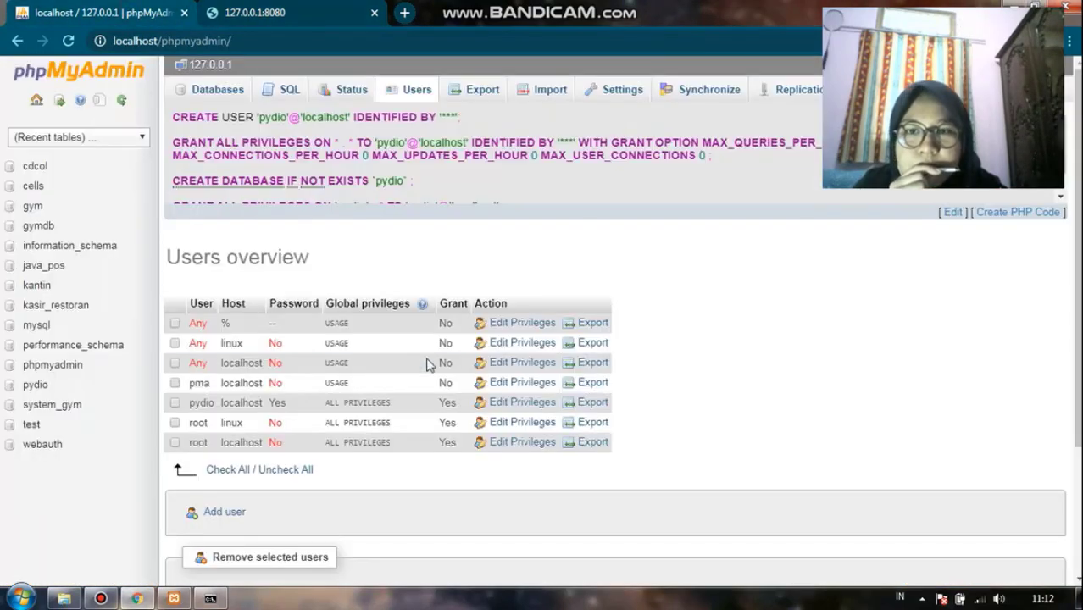
{"action": "left_click", "coordinate": [495, 410]}
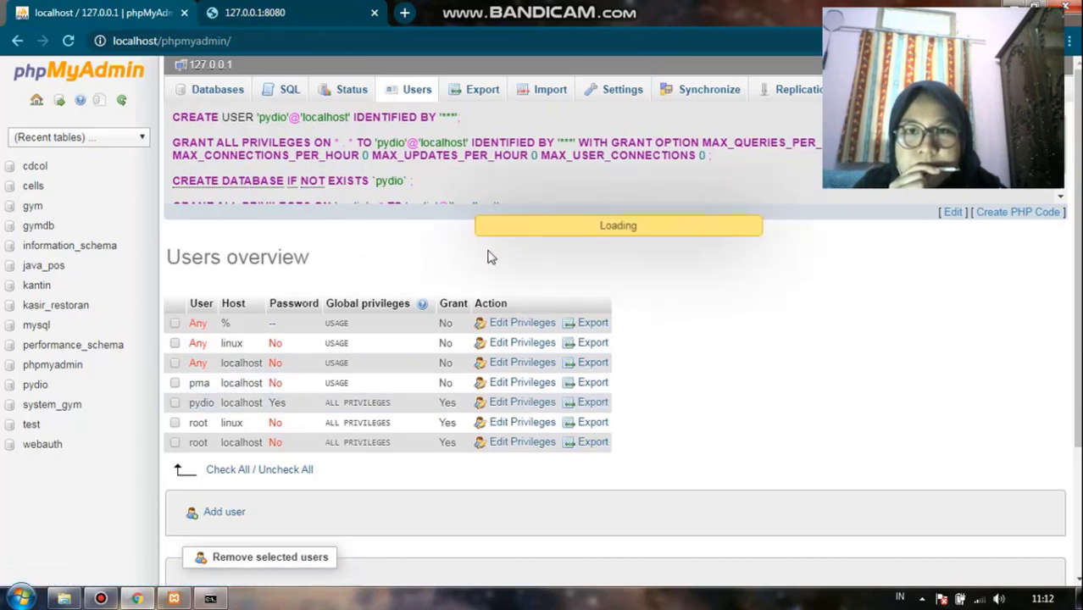
{"action": "scroll", "coordinate": [514, 356], "scroll_direction": "down", "scroll_amount": 3}
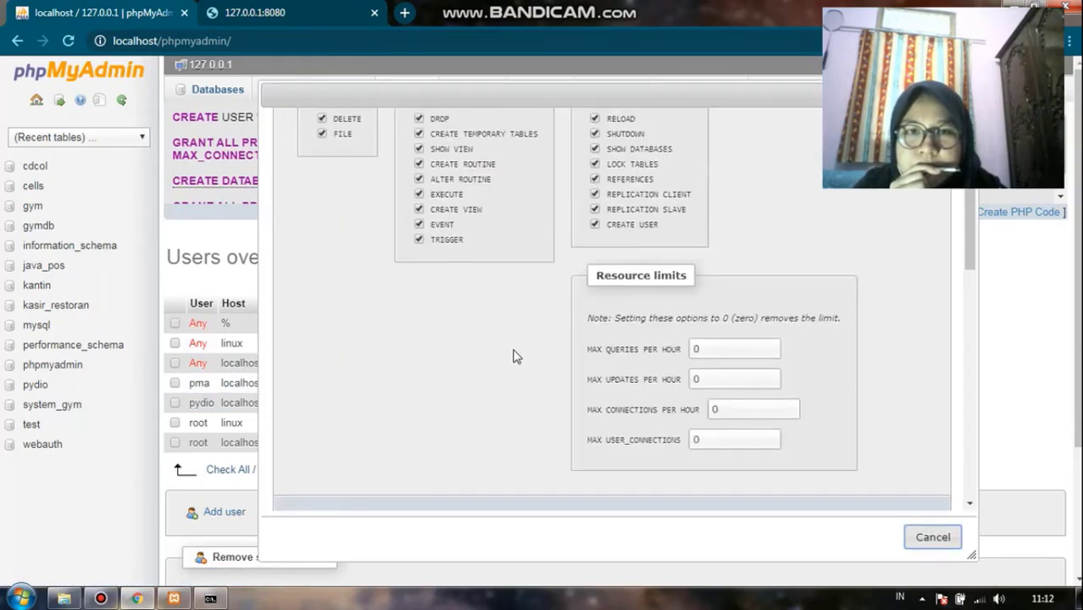
{"action": "scroll", "coordinate": [514, 339], "scroll_direction": "down", "scroll_amount": 5}
{"action": "left_click", "coordinate": [449, 345]}
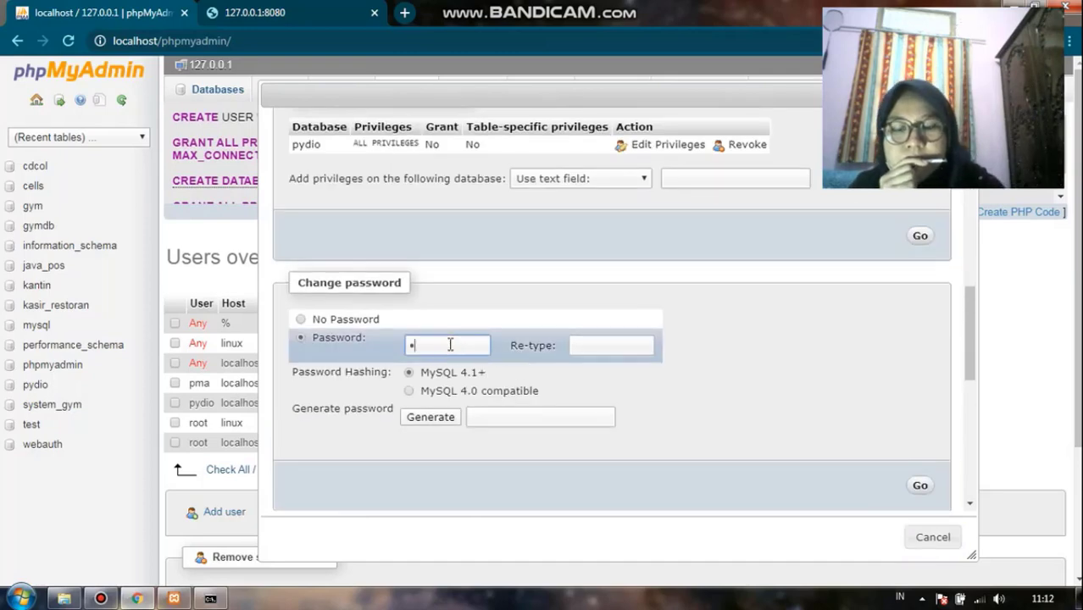
{"action": "type", "text": "pydio"}
{"action": "key", "text": "Tab"}
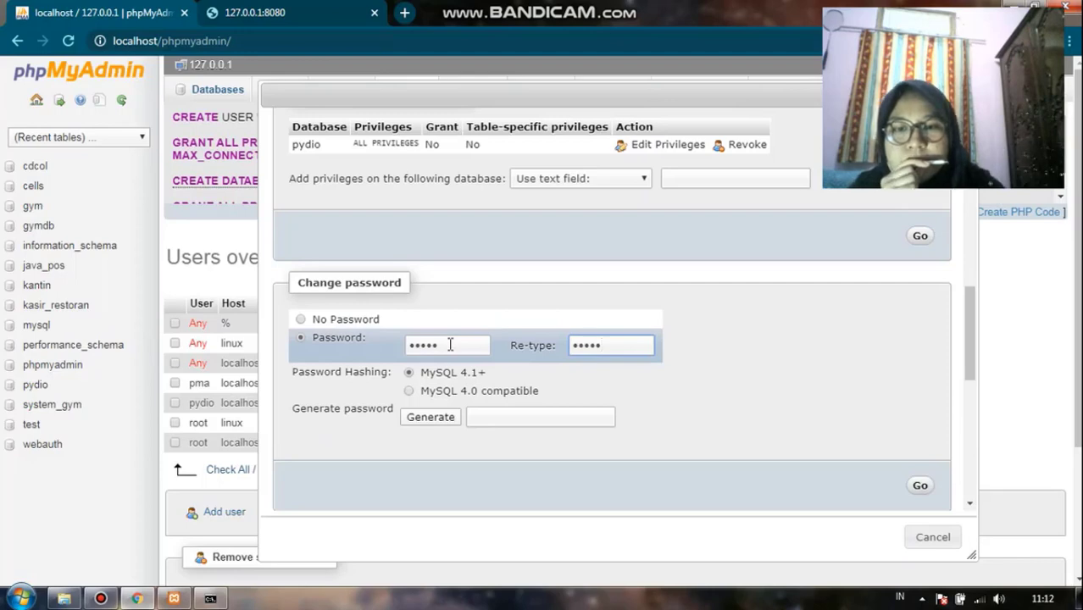
{"action": "left_click", "coordinate": [918, 488]}
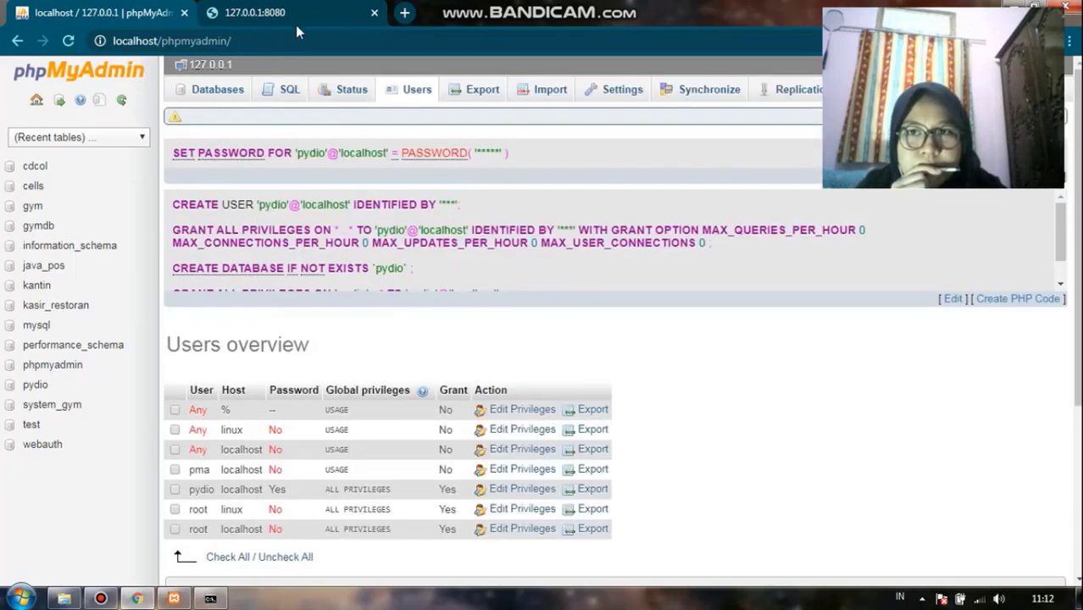
{"action": "left_click", "coordinate": [295, 21]}
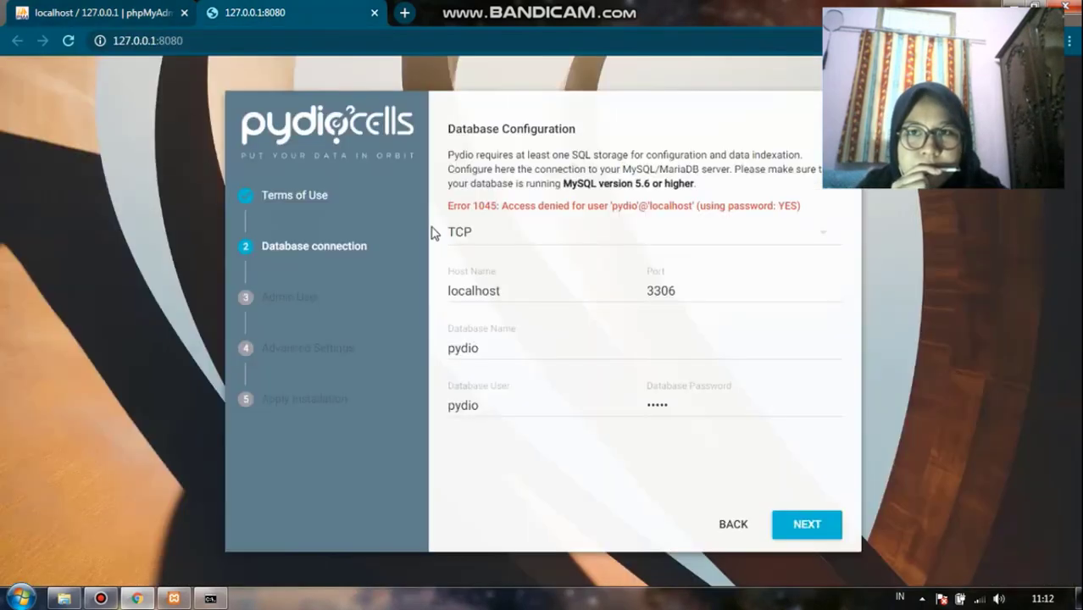
{"action": "left_click", "coordinate": [793, 522]}
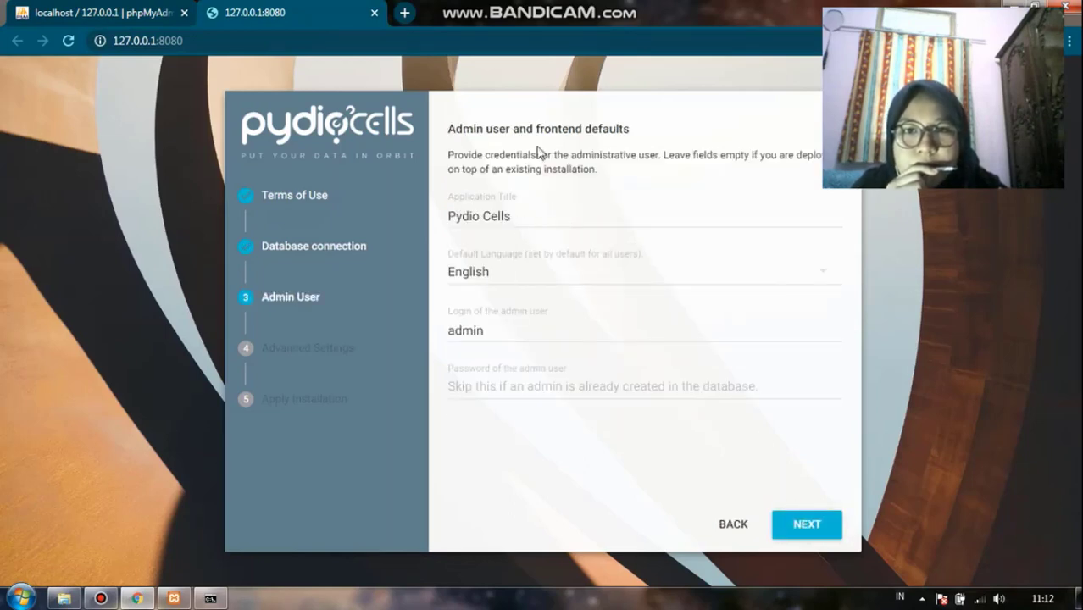
Replace the default admin login with the user's first name
{"action": "left_click", "coordinate": [489, 331]}
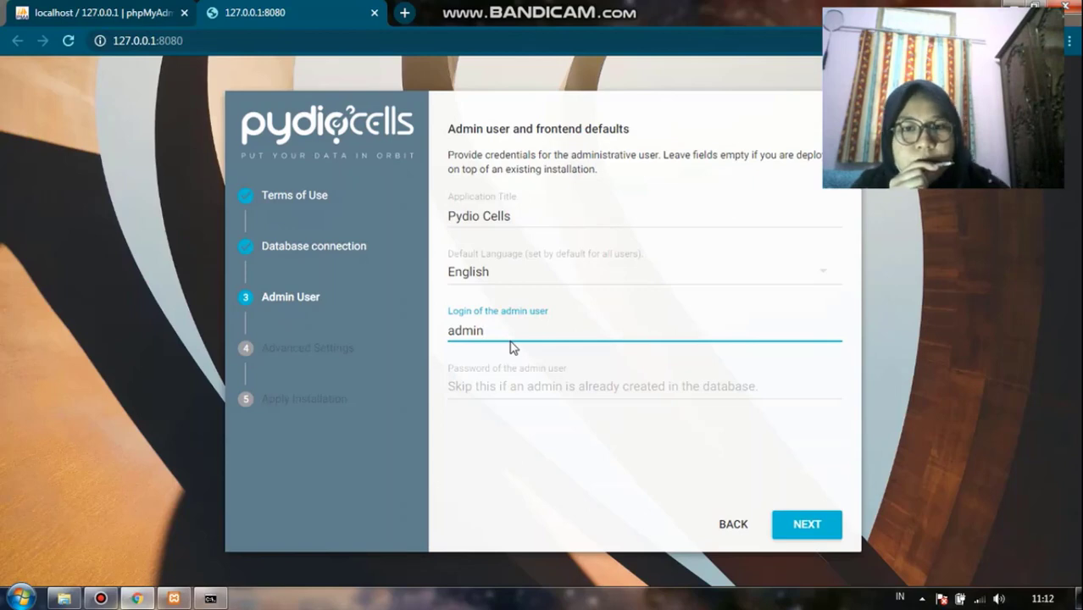
{"action": "key", "text": "BackSpace"}
{"action": "key", "text": "BackSpace"}
{"action": "key", "text": "BackSpace"}
{"action": "key", "text": "BackSpace"}
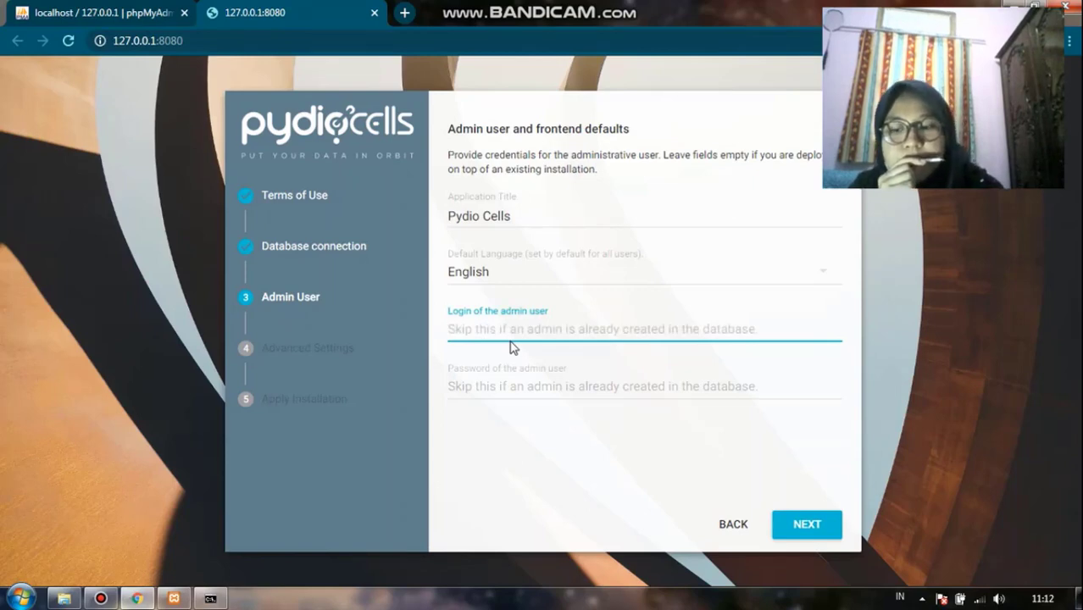
{"action": "type", "text": "a"}
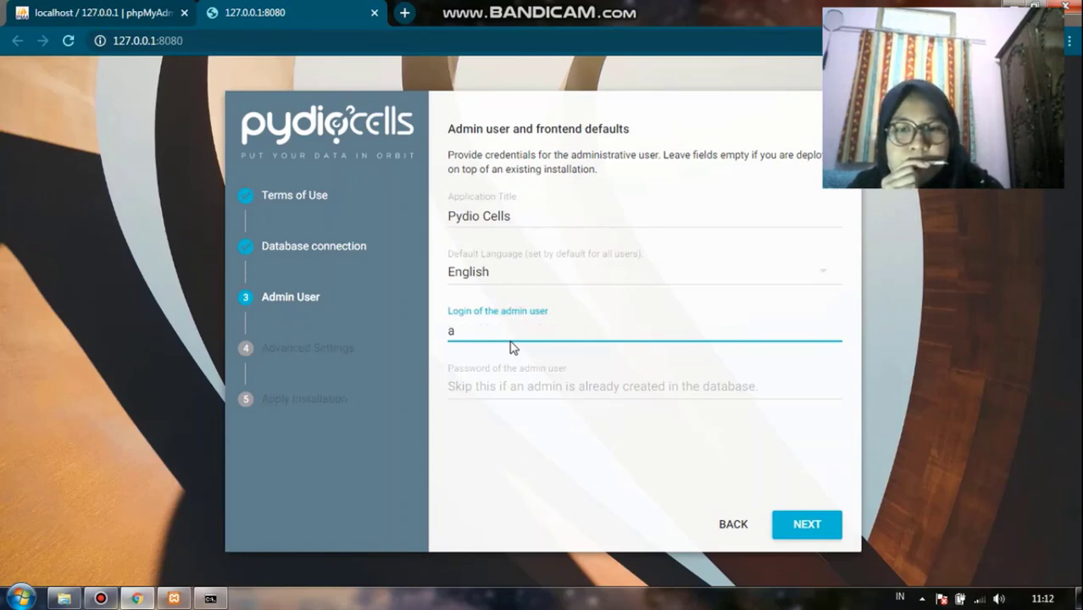
{"action": "type", "text": "Ll"}
{"action": "key", "text": "BackSpace"}
{"action": "key", "text": "BackSpace"}
{"action": "key", "text": "BackSpace"}
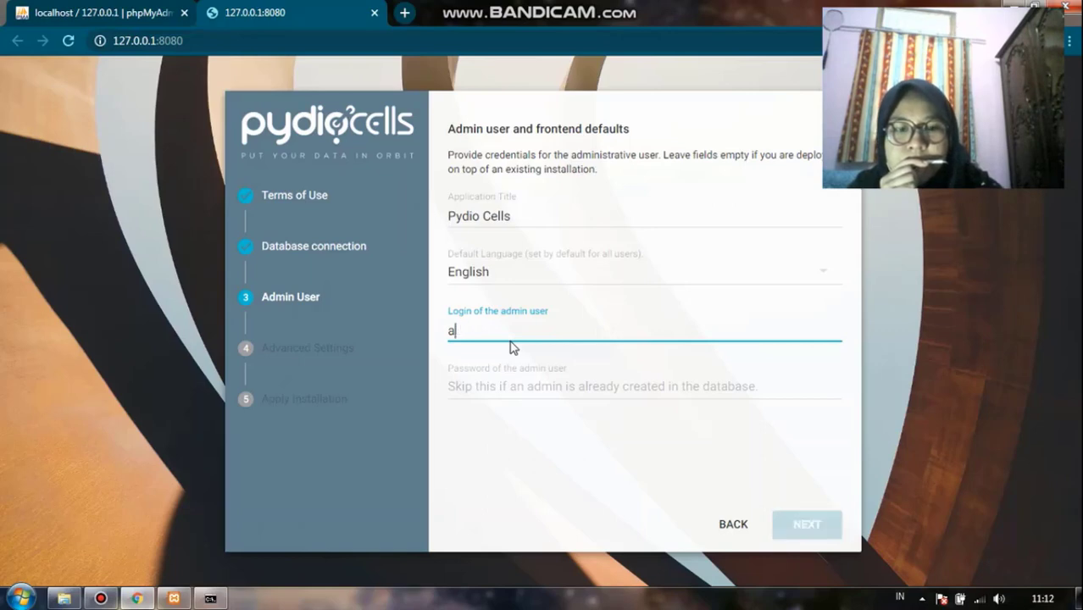
{"action": "type", "text": "Alif"}
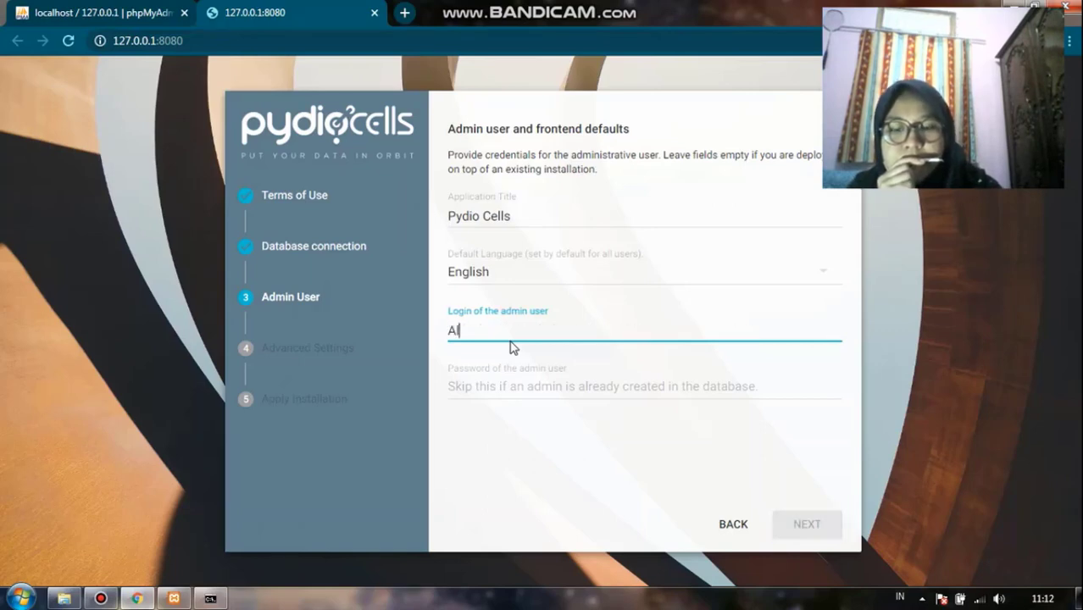
Enter and confirm the admin user's password
{"action": "left_click", "coordinate": [515, 388]}
{"action": "type", "text": "a"}
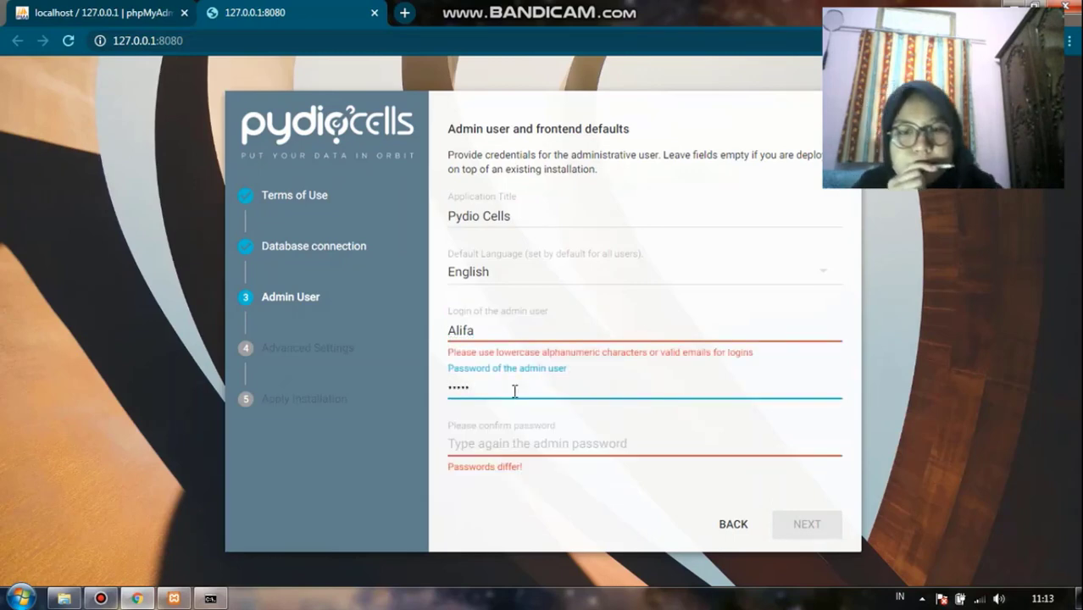
{"action": "key", "text": "Tab"}
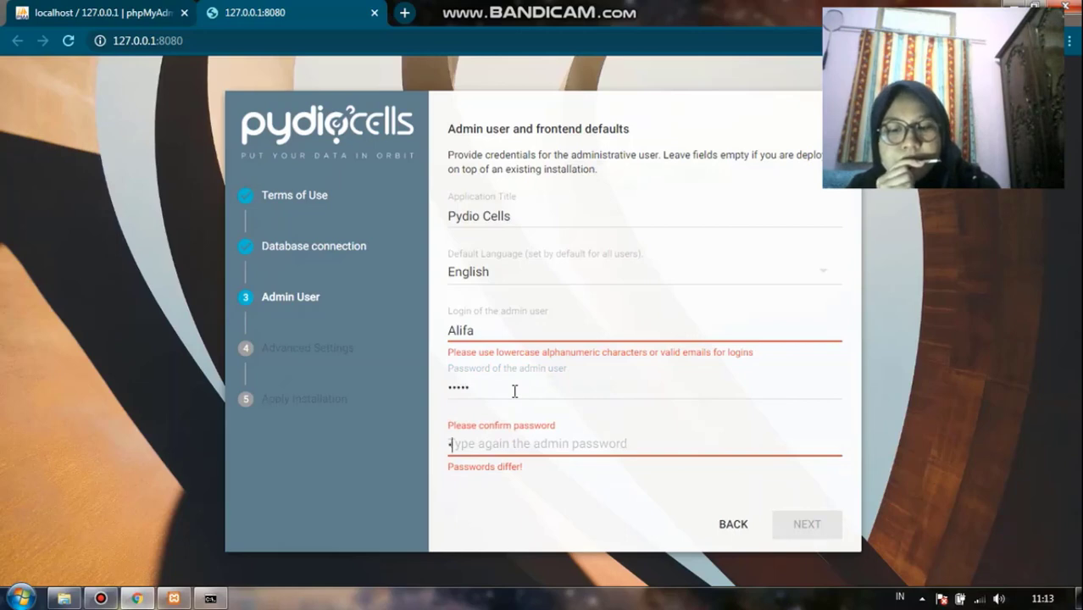
{"action": "type", "text": "•••••"}
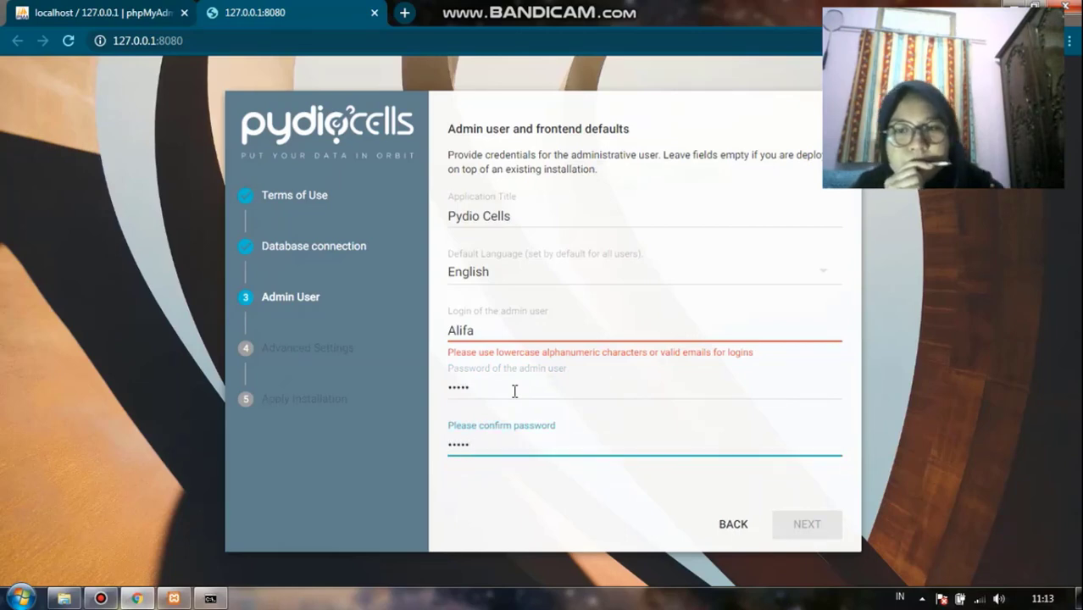
{"action": "left_click", "coordinate": [583, 389]}
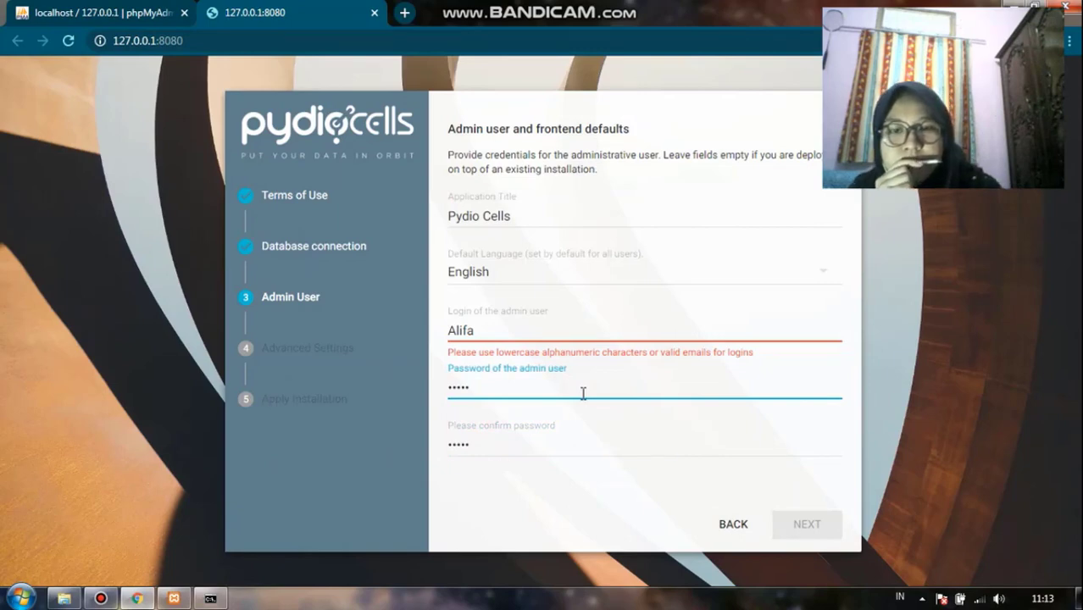
{"action": "type", "text": "•••"}
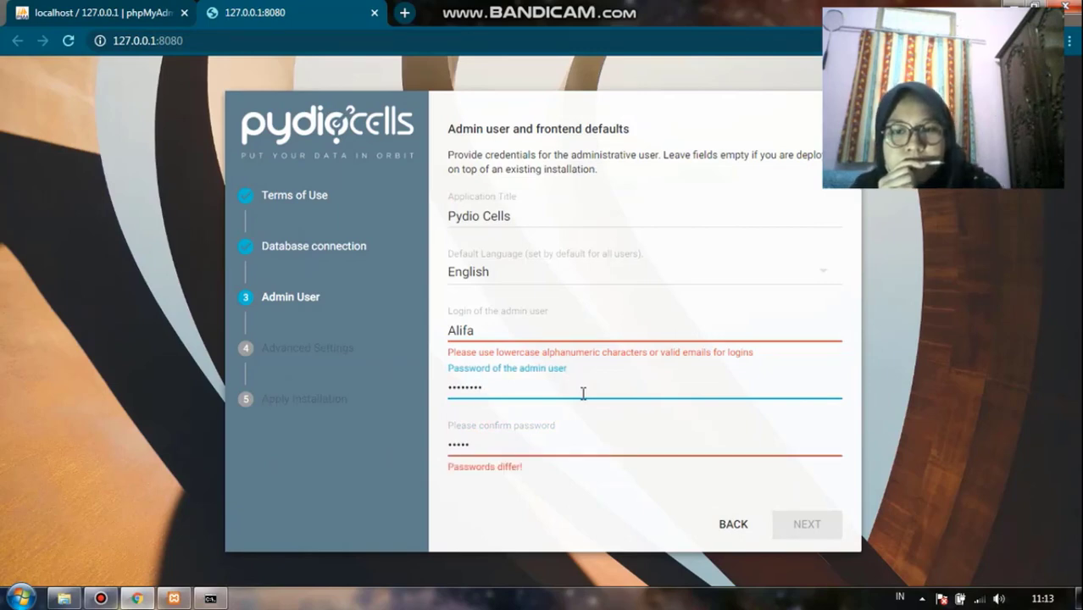
{"action": "key", "text": "Tab"}
{"action": "type", "text": "•"}
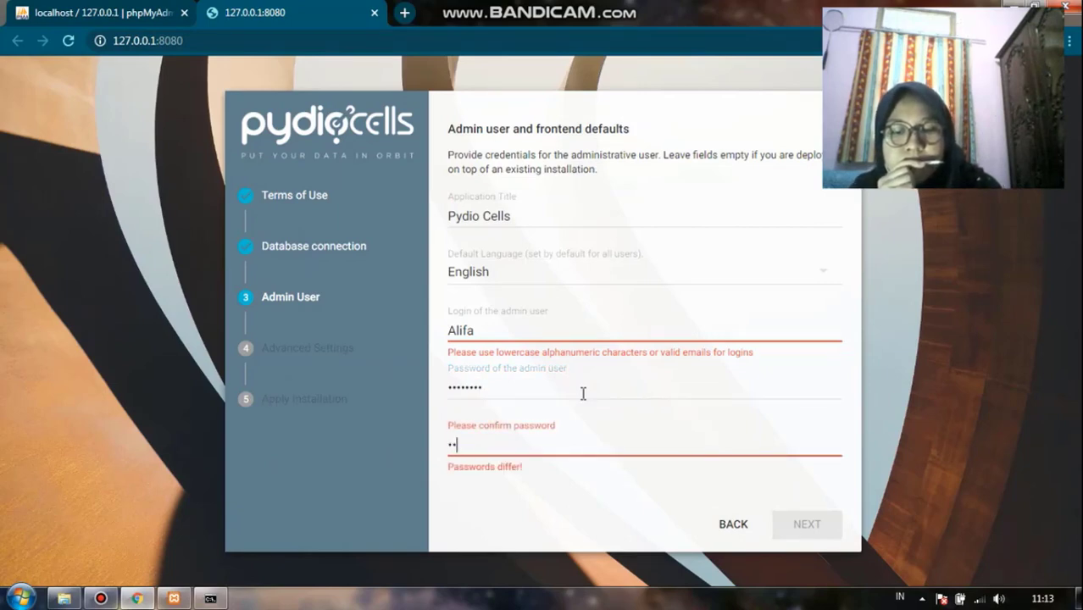
{"action": "type", "text": "•••••••"}
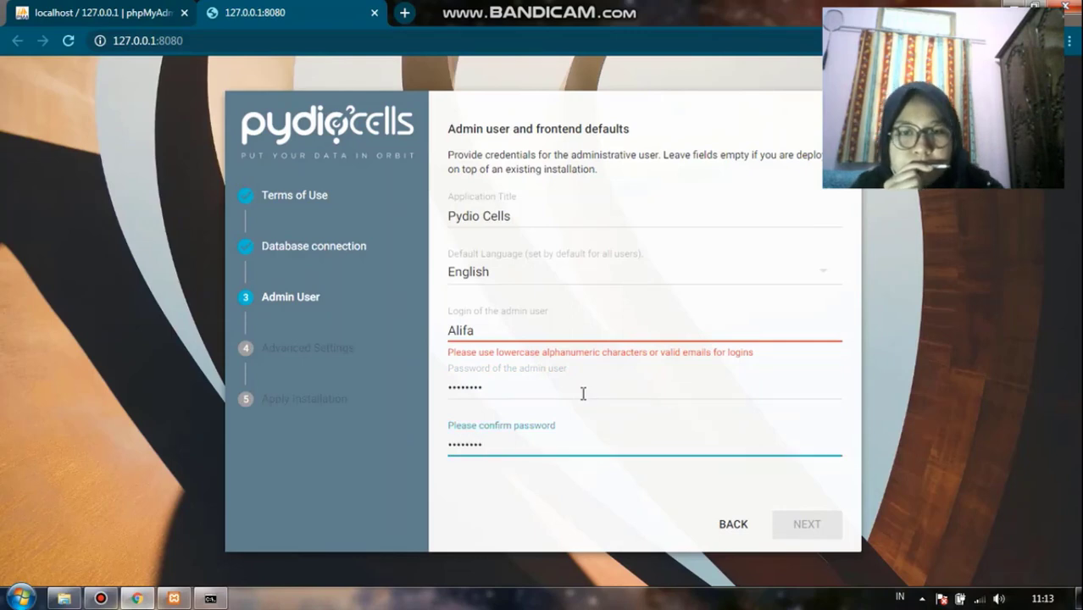
Make the admin login all lowercase and continue to the Advanced Settings page
{"action": "left_click", "coordinate": [553, 336]}
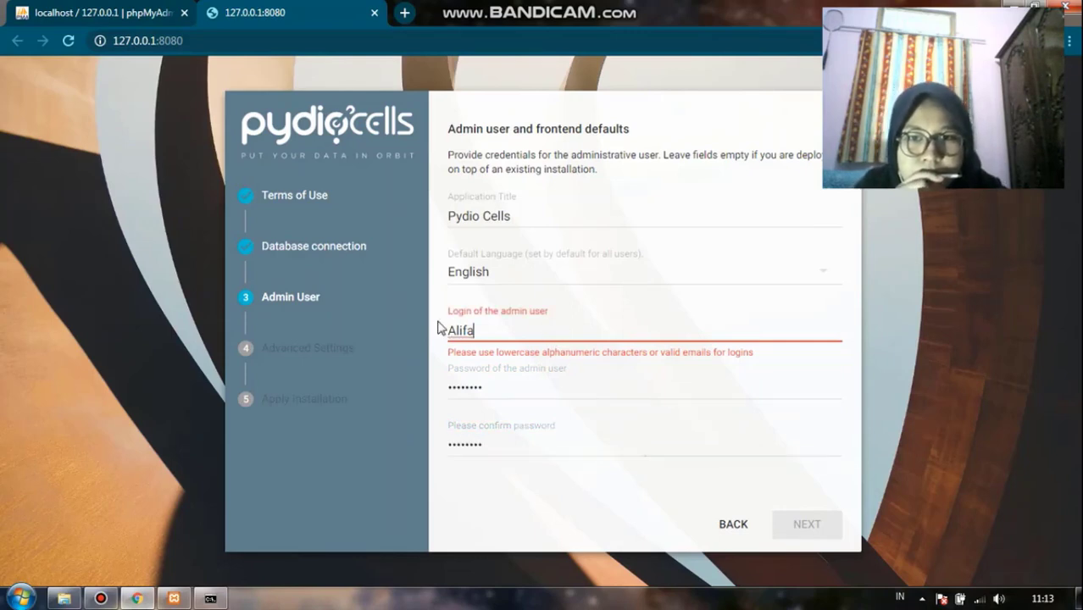
{"action": "left_click", "coordinate": [456, 330]}
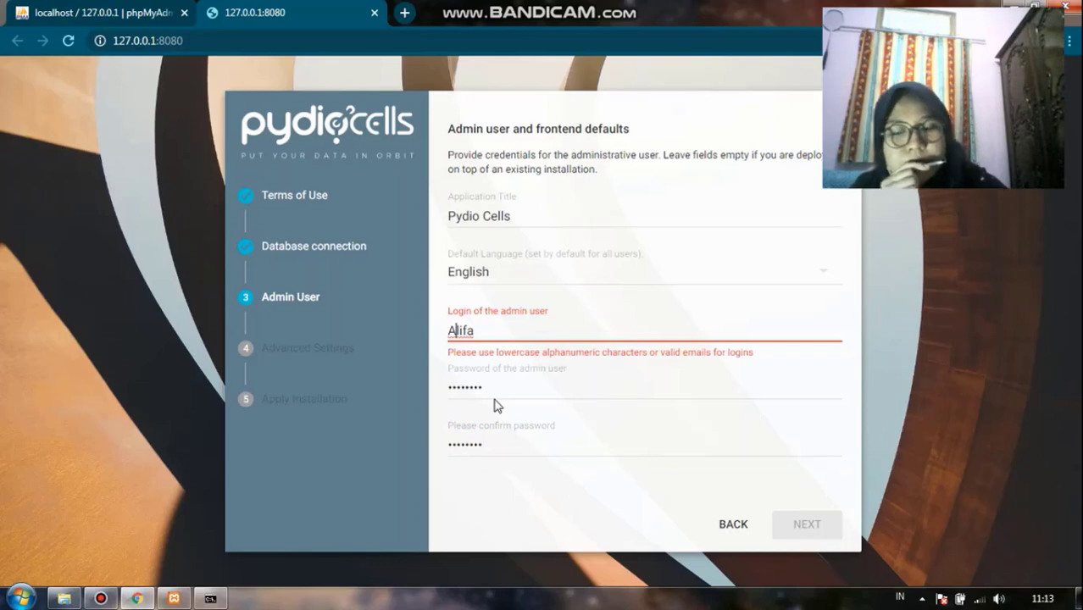
{"action": "key", "text": "BackSpace"}
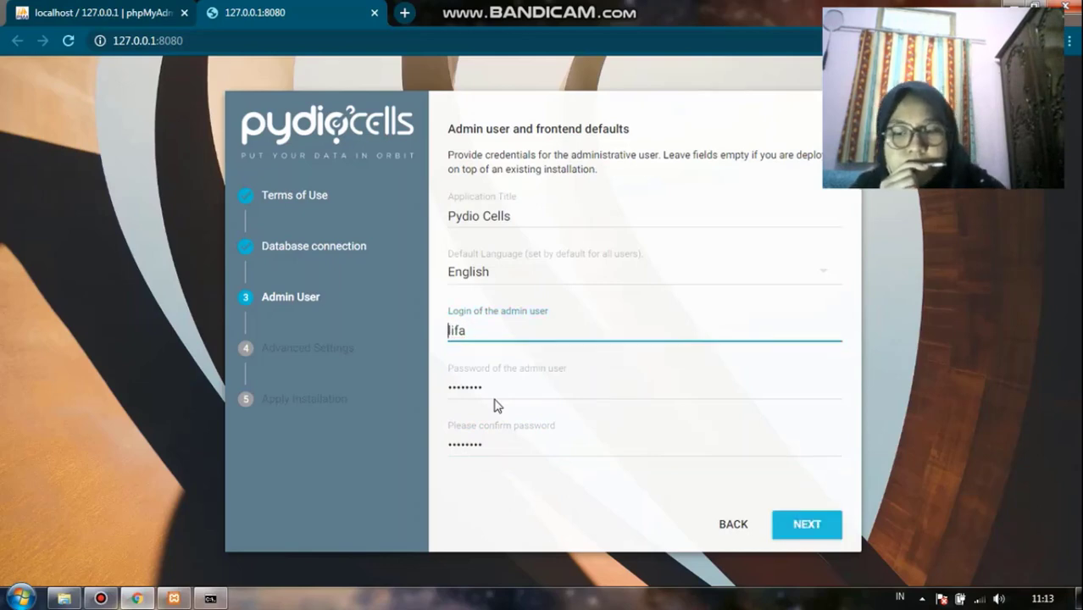
{"action": "type", "text": "a"}
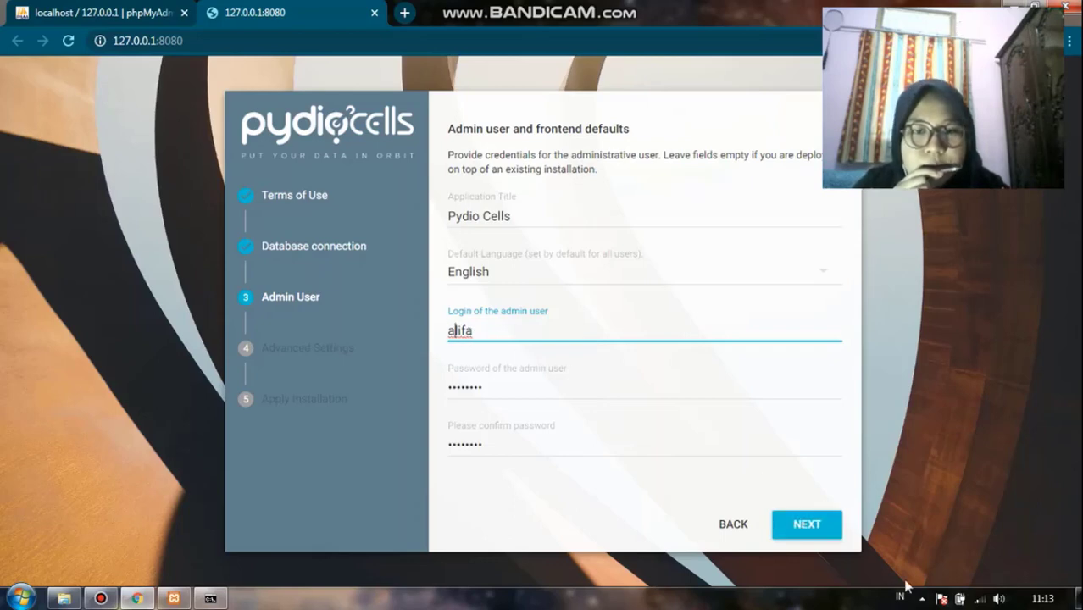
{"action": "left_click", "coordinate": [788, 526]}
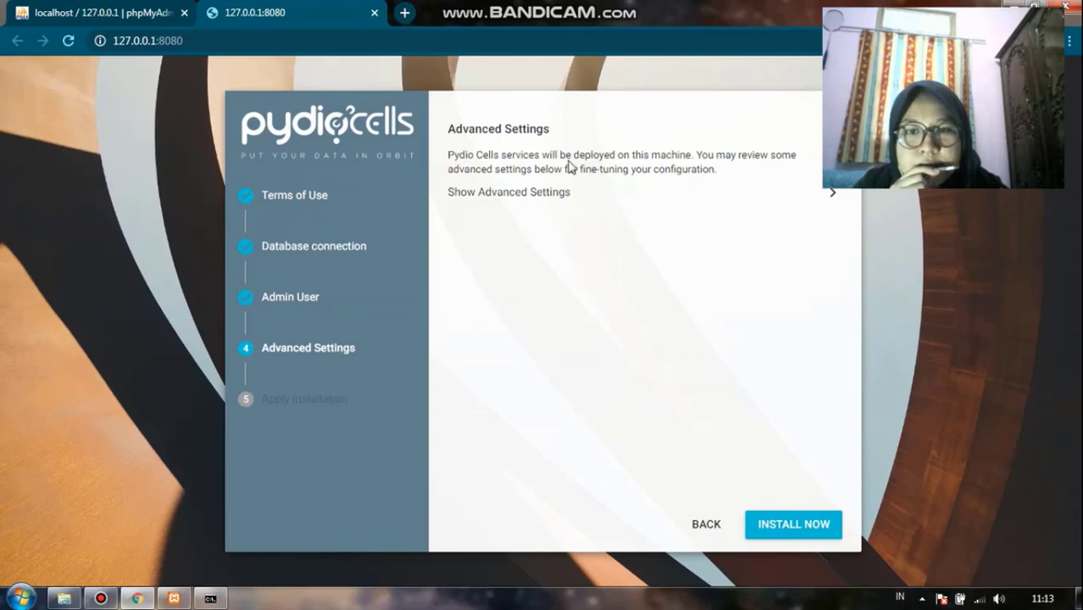
Launch the installation with default advanced settings, decline saving the browser password, and reload the page when done
{"action": "left_click", "coordinate": [781, 527]}
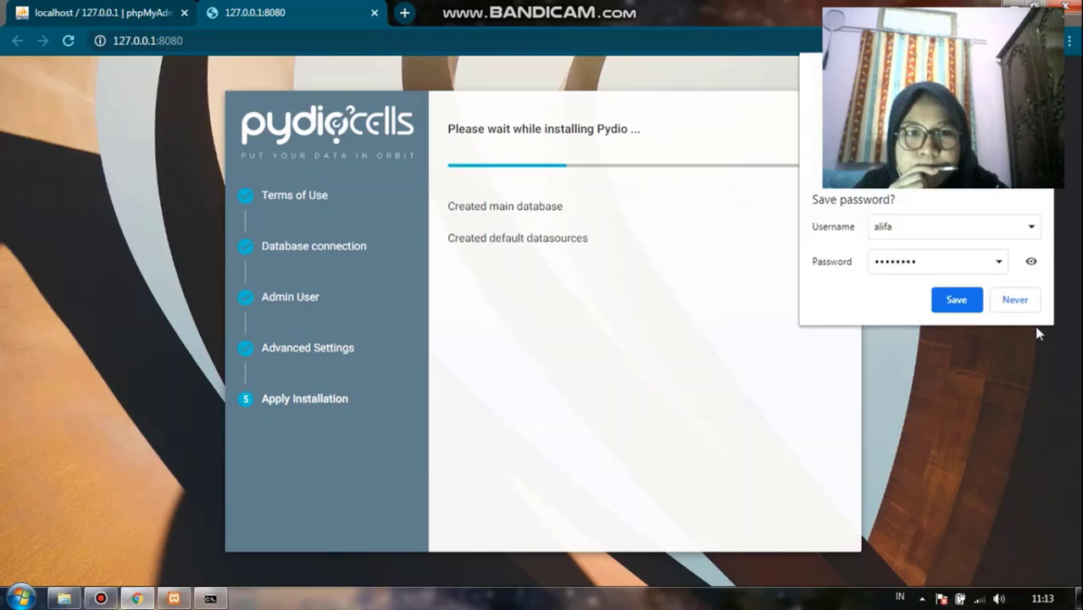
{"action": "left_click", "coordinate": [1015, 300]}
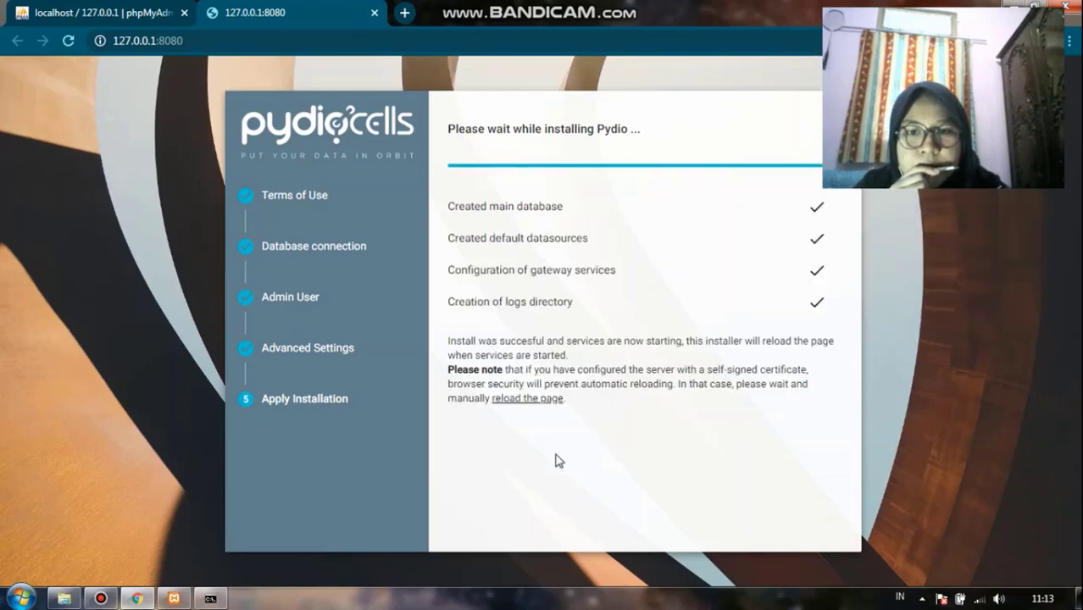
{"action": "left_click", "coordinate": [534, 410]}
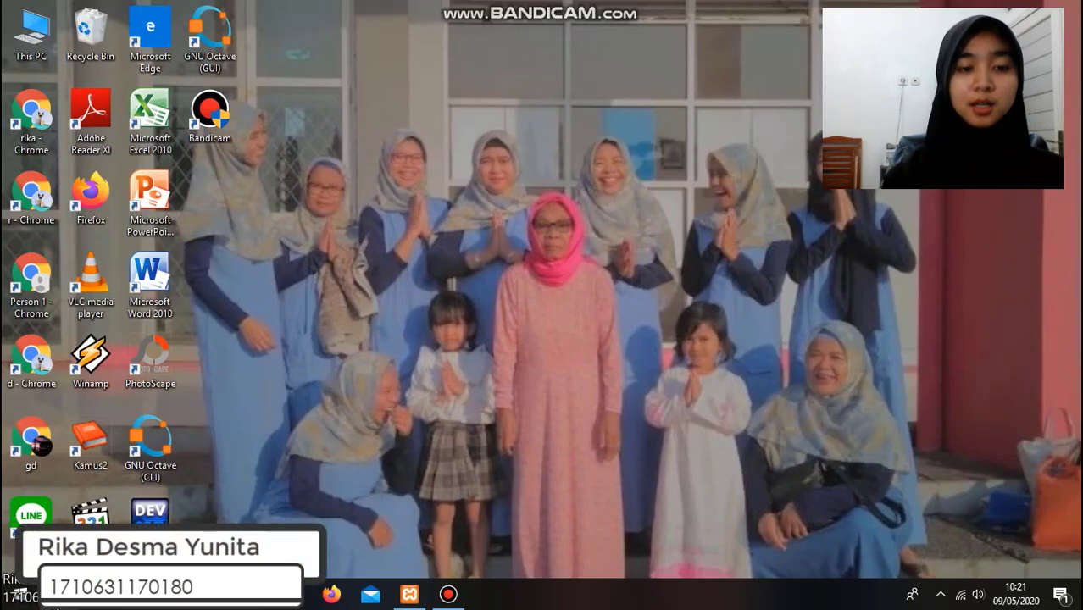
Open Command Prompt by searching for cmd in the Start menu
{"action": "left_click", "coordinate": [53, 597]}
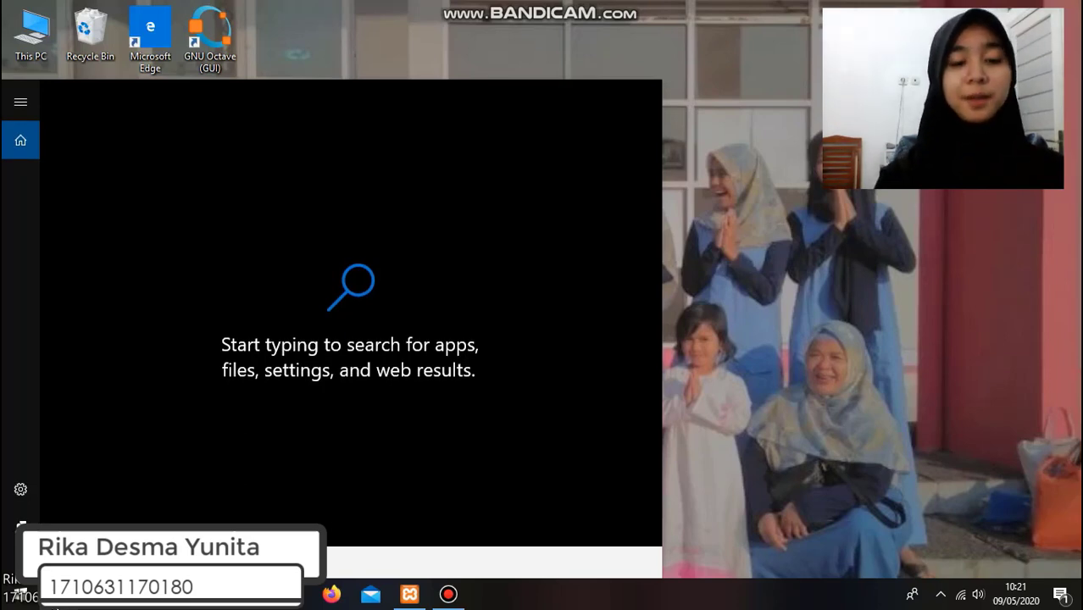
{"action": "type", "text": "cm"}
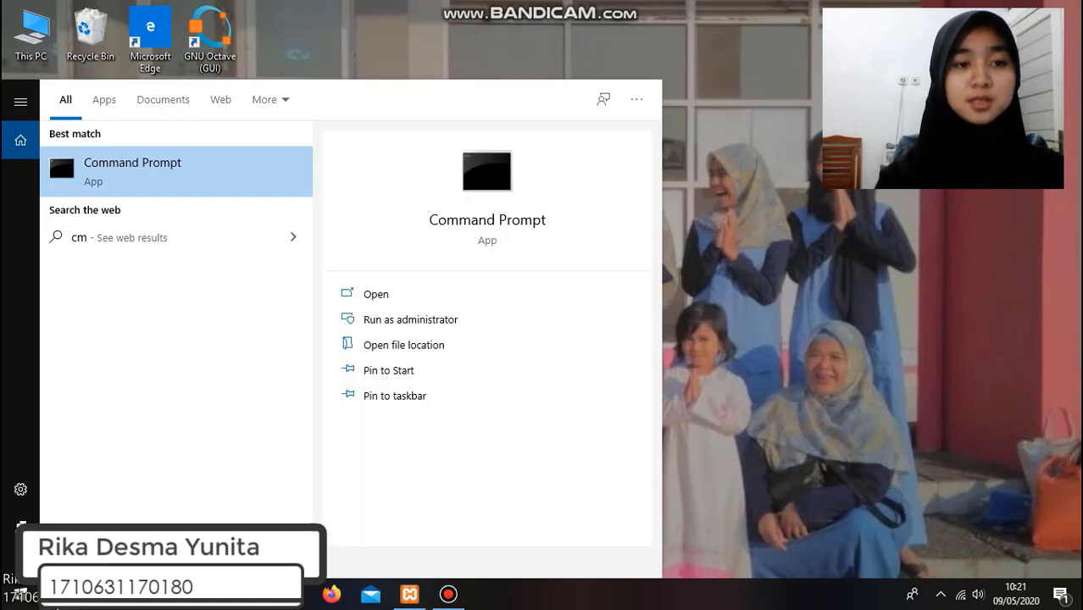
{"action": "type", "text": "d"}
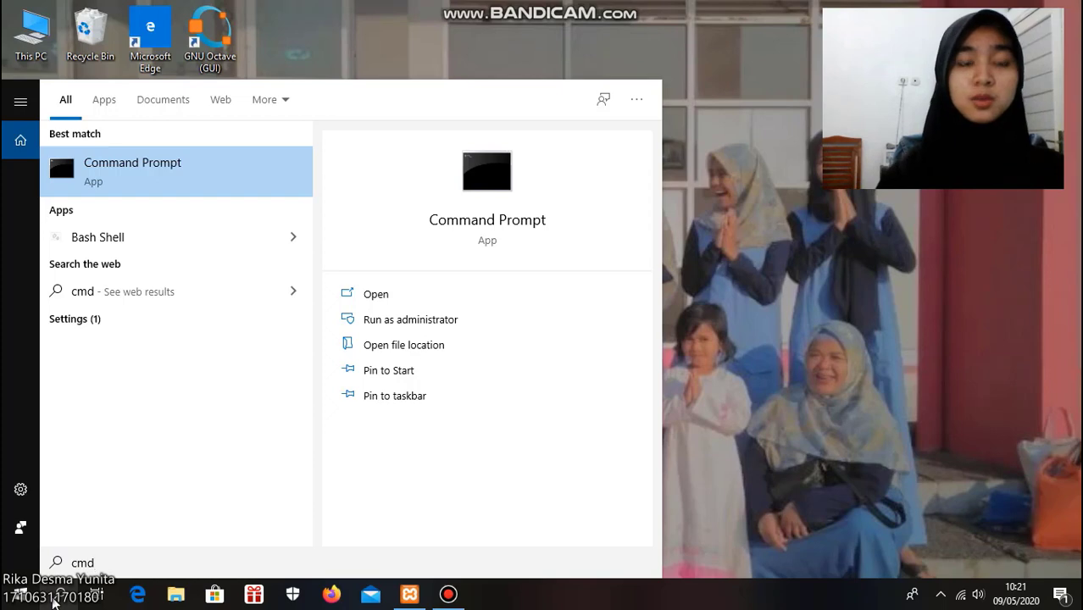
{"action": "left_click", "coordinate": [207, 175]}
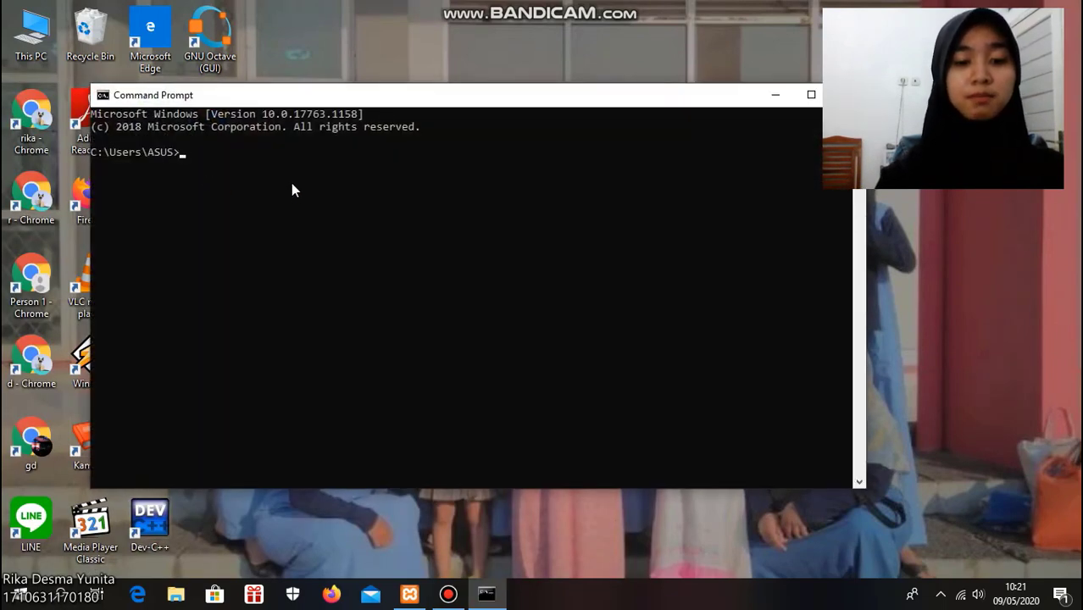
Switch to drive D: and change into the pydio folder
{"action": "type", "text": "D:"}
{"action": "key", "text": "Return"}
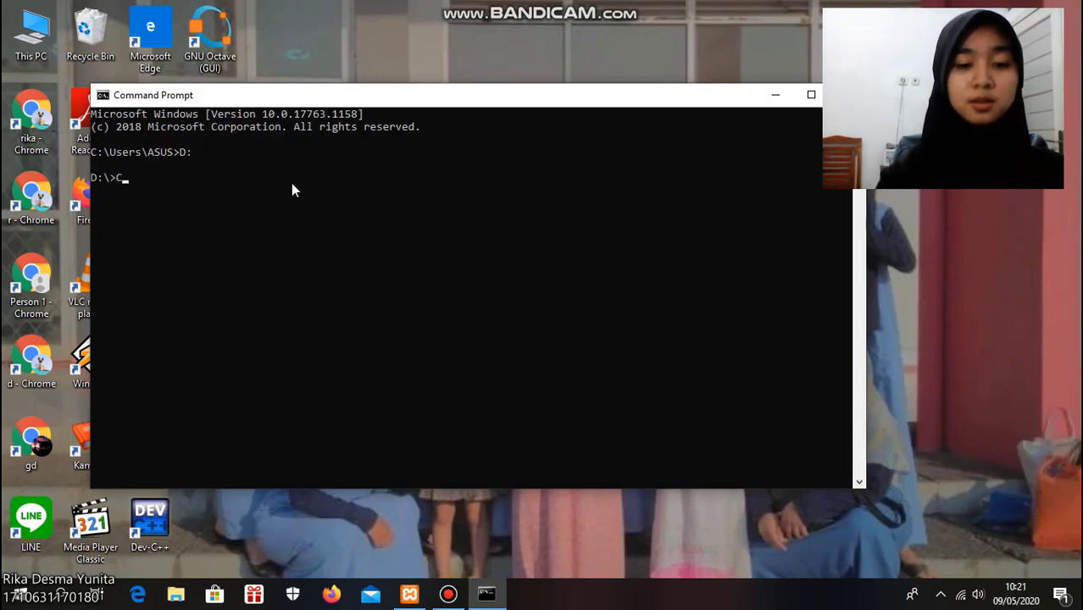
{"action": "key", "text": "BackSpace"}
{"action": "type", "text": "cd "}
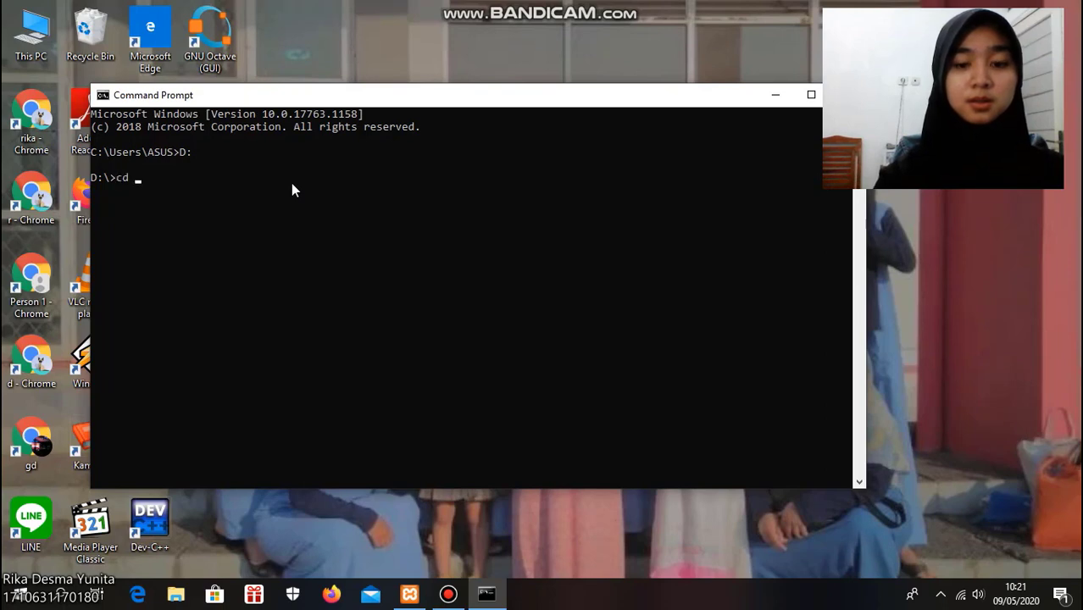
{"action": "type", "text": "pydio"}
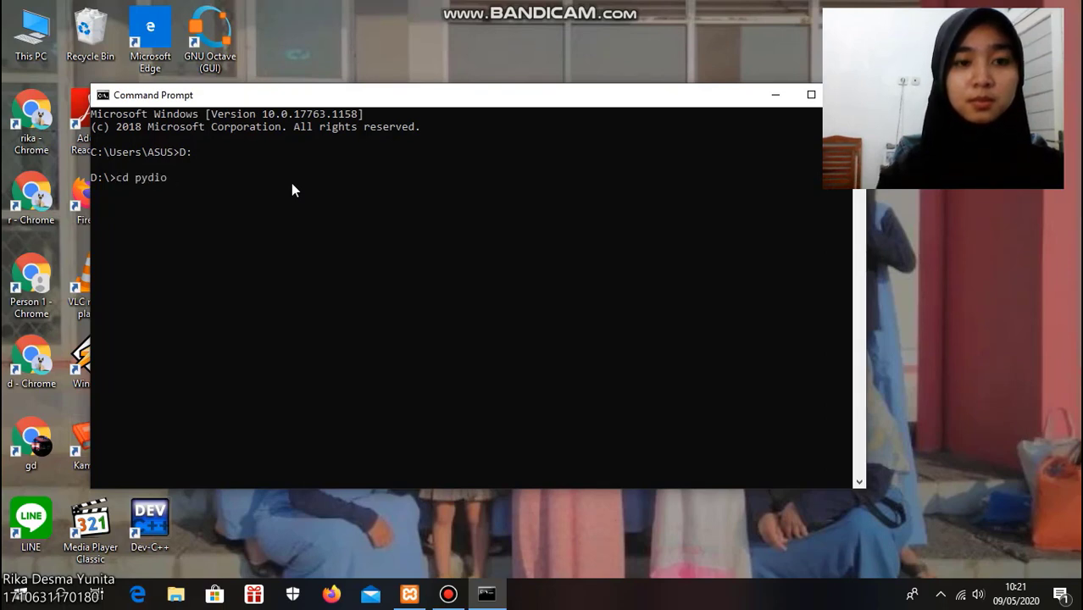
{"action": "key", "text": "Return"}
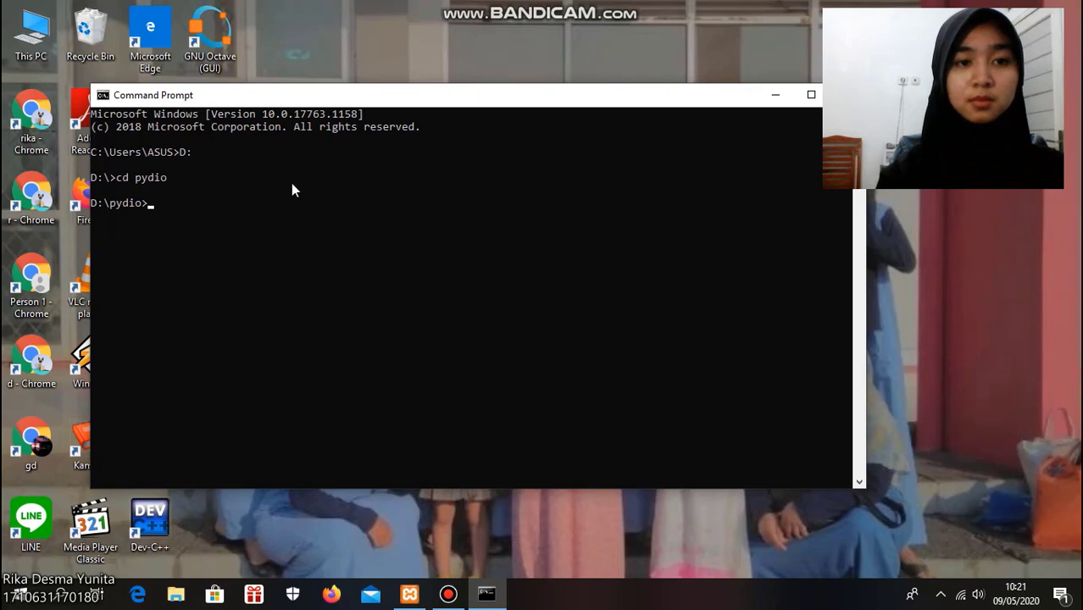
Start the Pydio Cells server with the command .\cells.exe start
{"action": "type", "text": "."}
{"action": "key", "text": "Return"}
{"action": "type", "text": ".\\cell"}
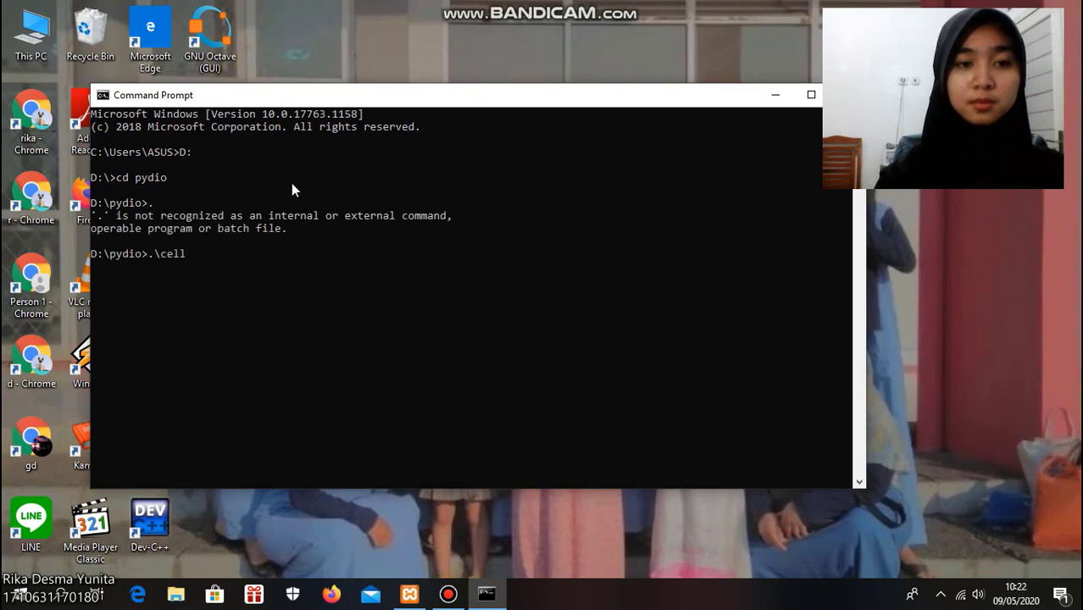
{"action": "type", "text": "s."}
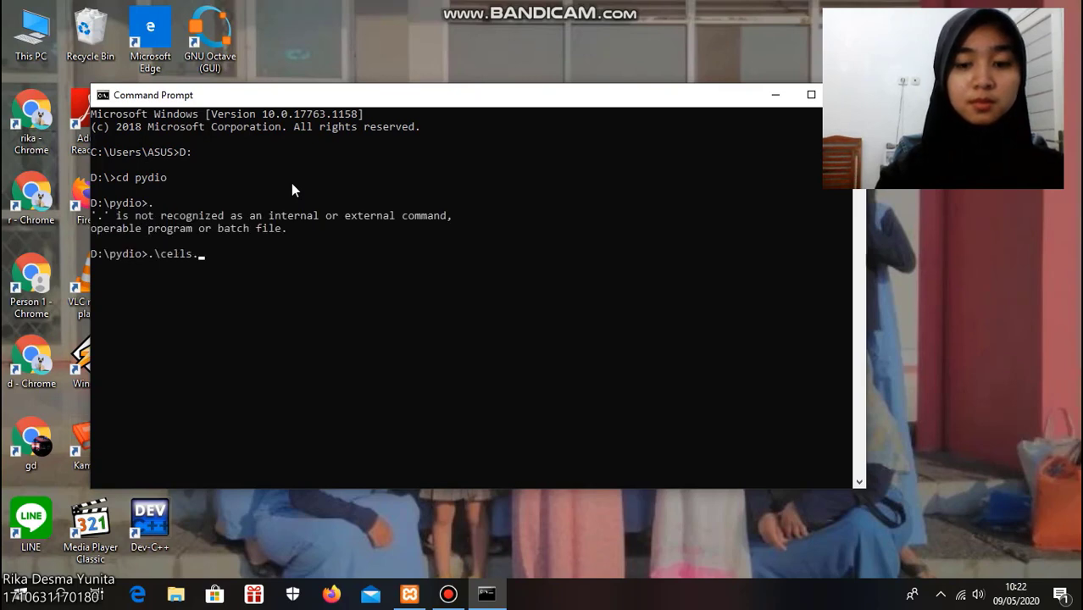
{"action": "type", "text": "exe start"}
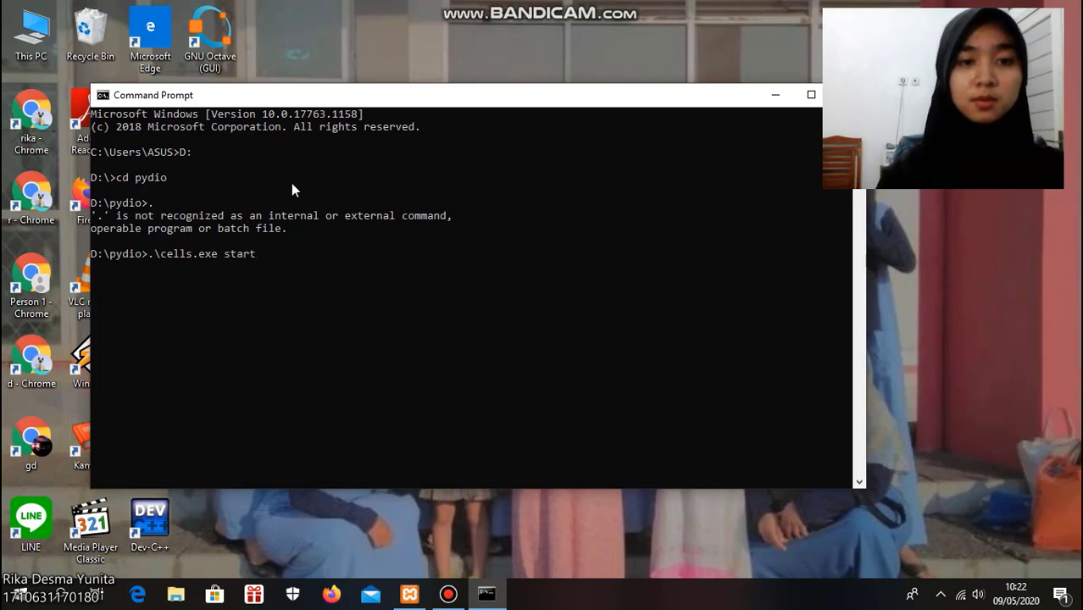
{"action": "key", "text": "Return"}
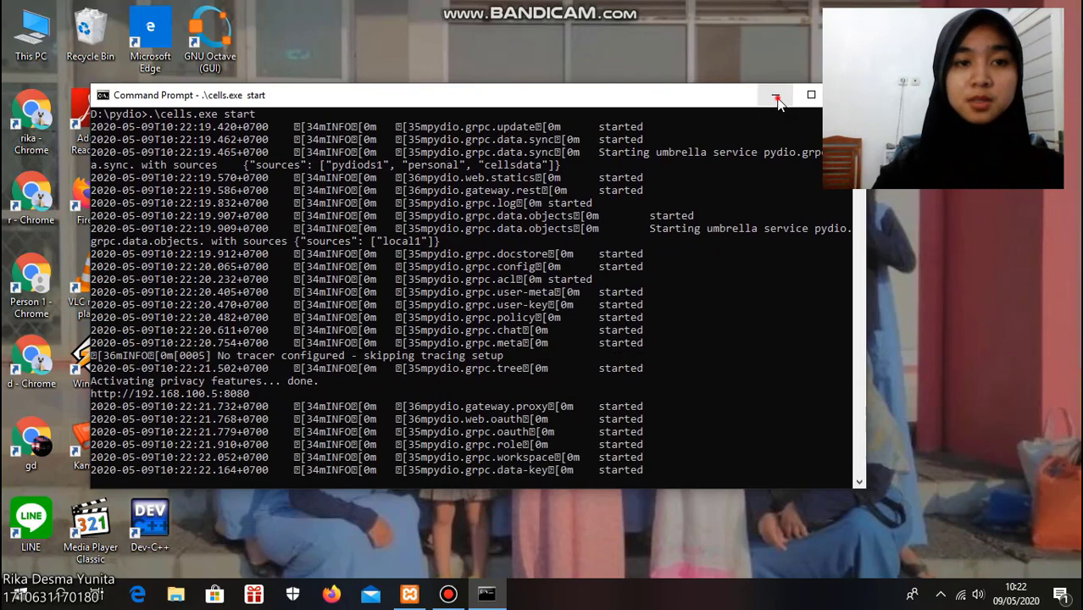
Minimize the console, open Chrome, and load the Pydio Cells address 192.168.100.5:8080
{"action": "left_click", "coordinate": [775, 95]}
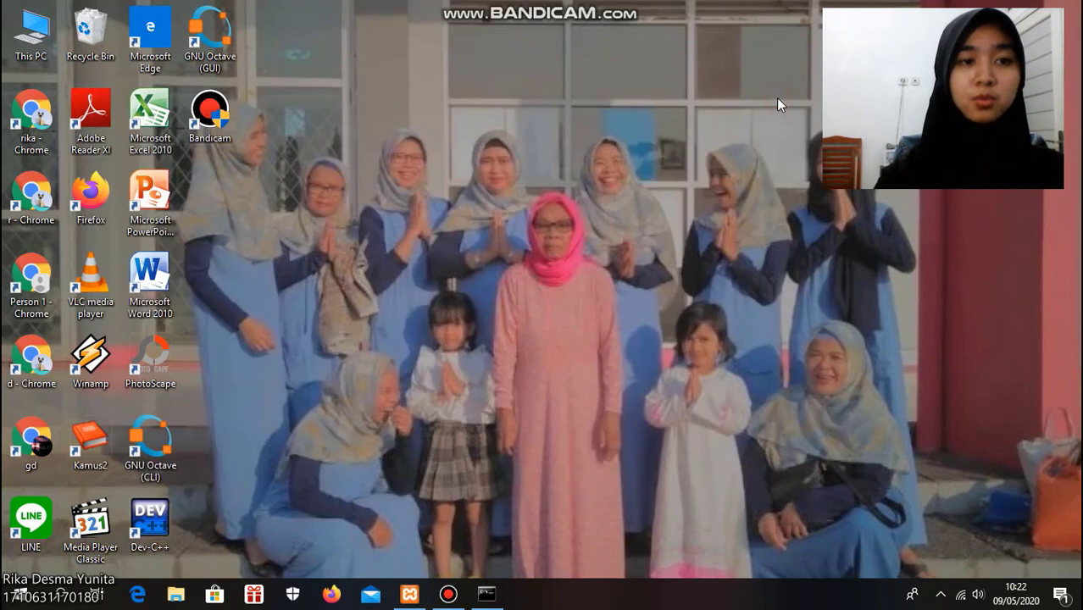
{"action": "double_click", "coordinate": [42, 119]}
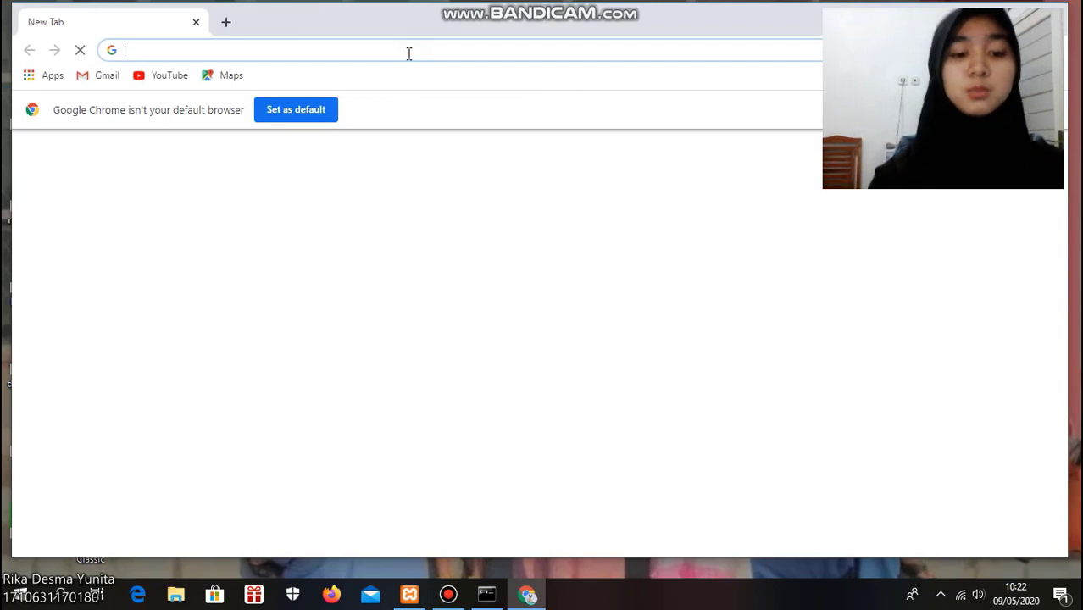
{"action": "type", "text": "19"}
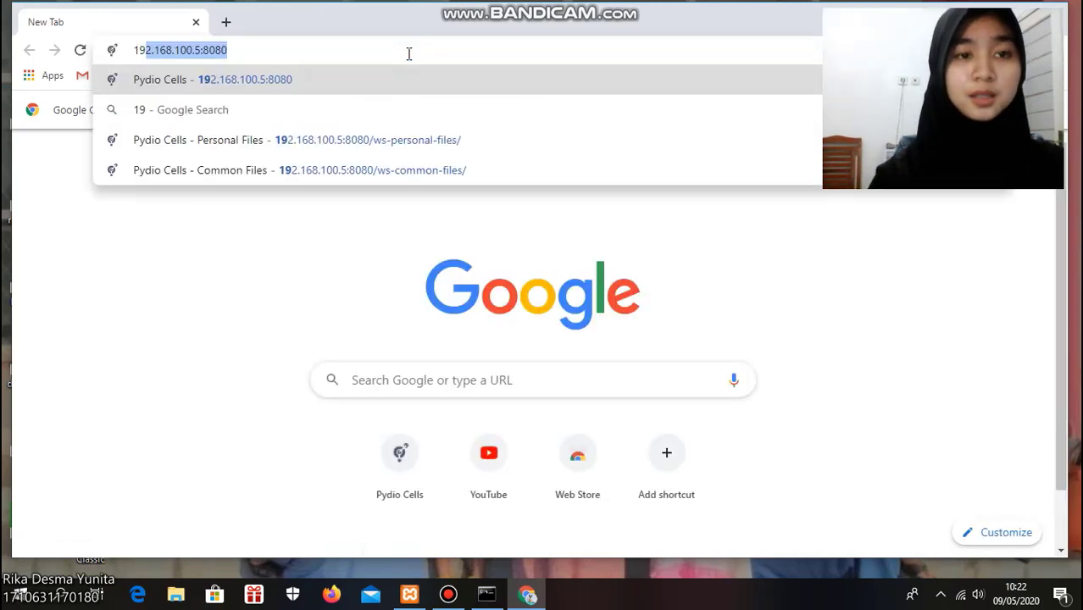
{"action": "key", "text": "Right"}
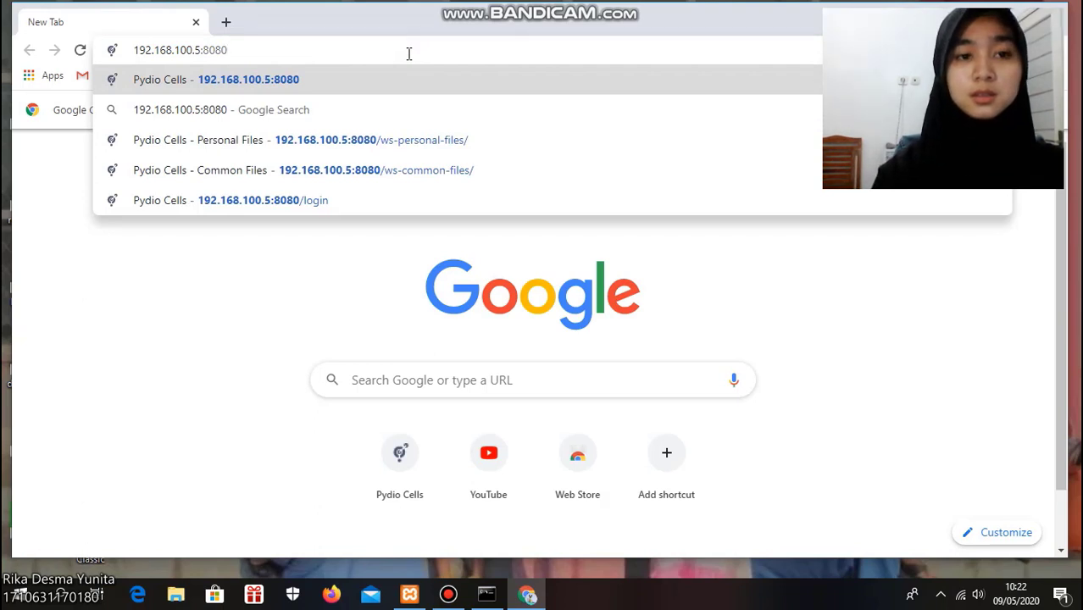
{"action": "key", "text": "Return"}
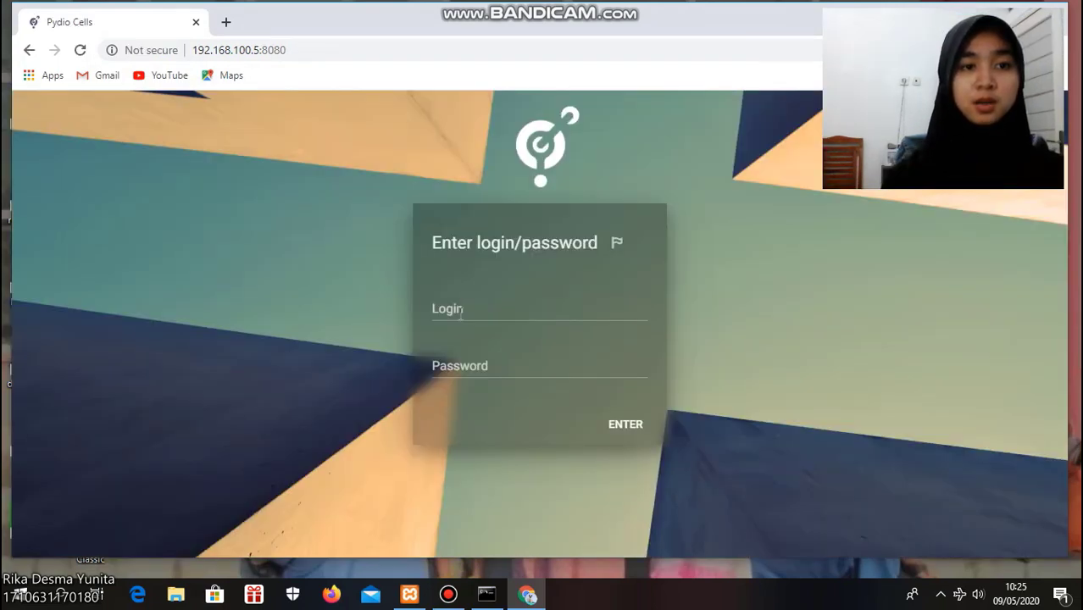
Log in to Pydio Cells with the login admin and the account password
{"action": "left_click", "coordinate": [459, 312]}
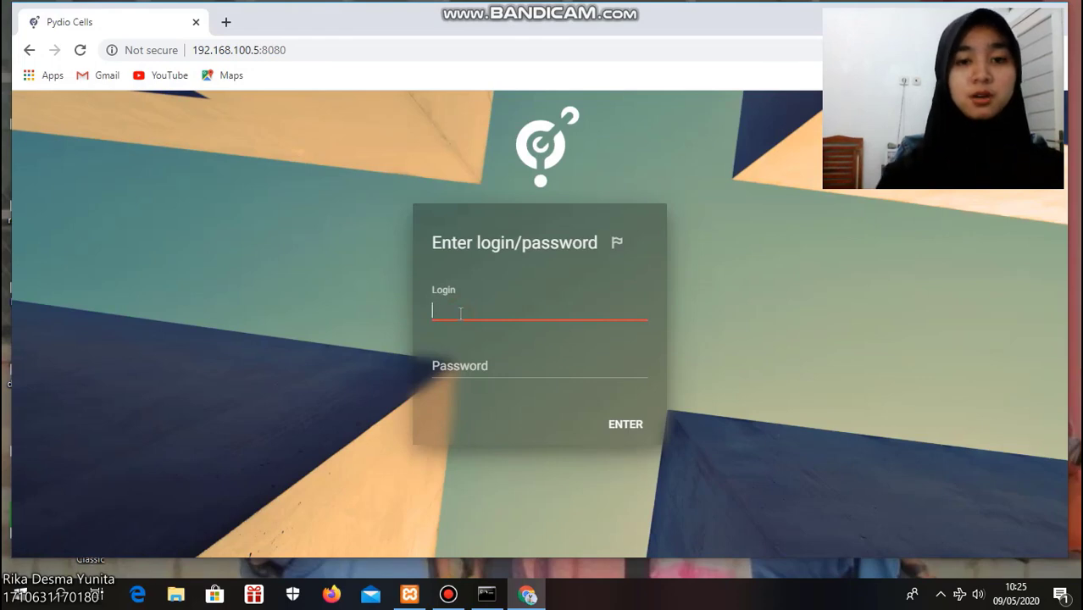
{"action": "type", "text": "a"}
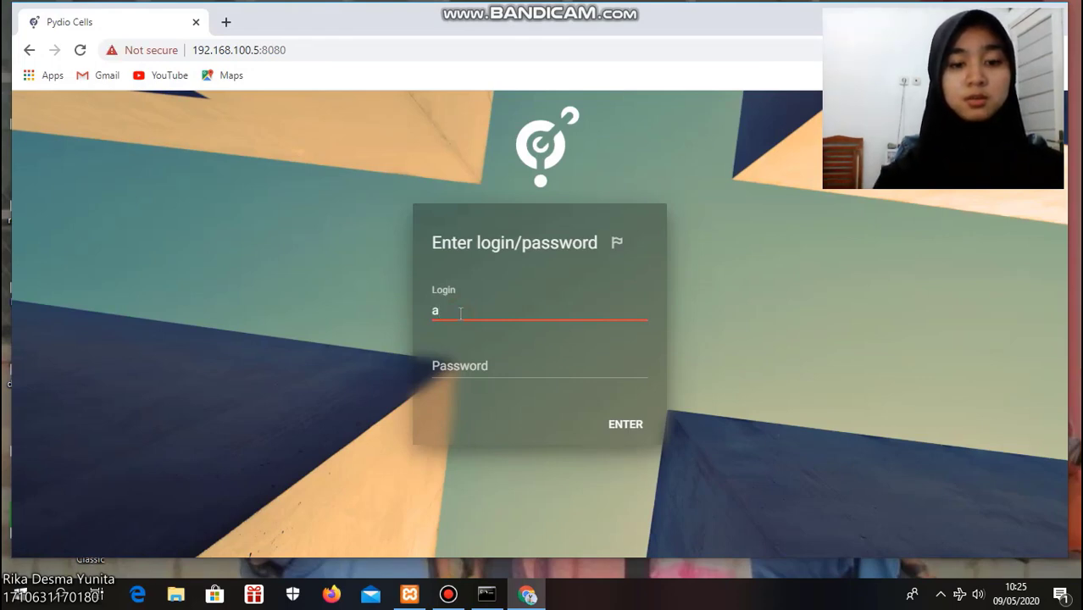
{"action": "type", "text": "dmin"}
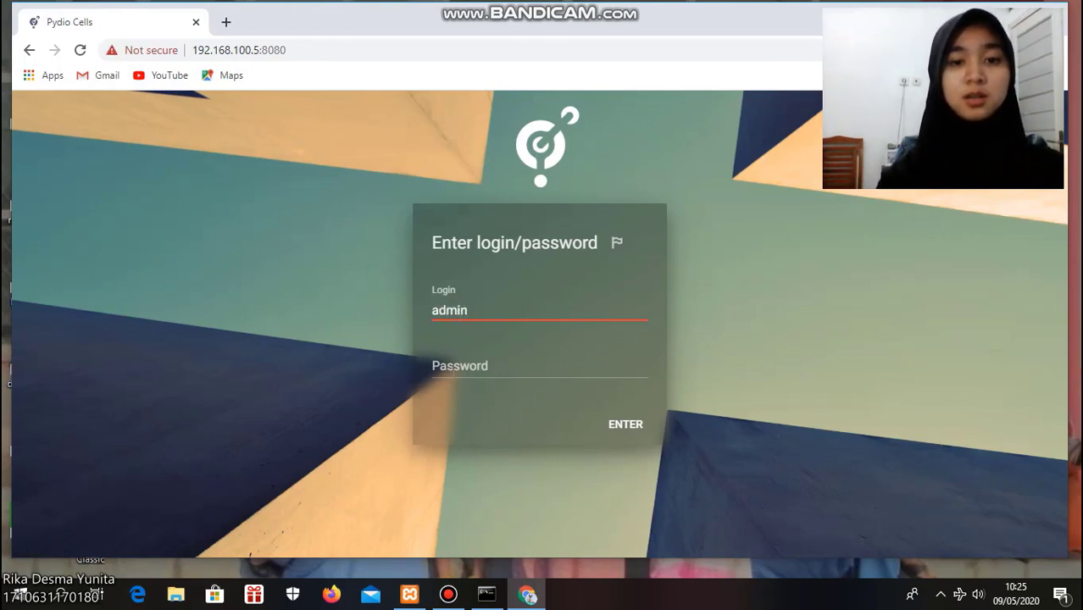
{"action": "left_click", "coordinate": [459, 364]}
{"action": "type", "text": "•••"}
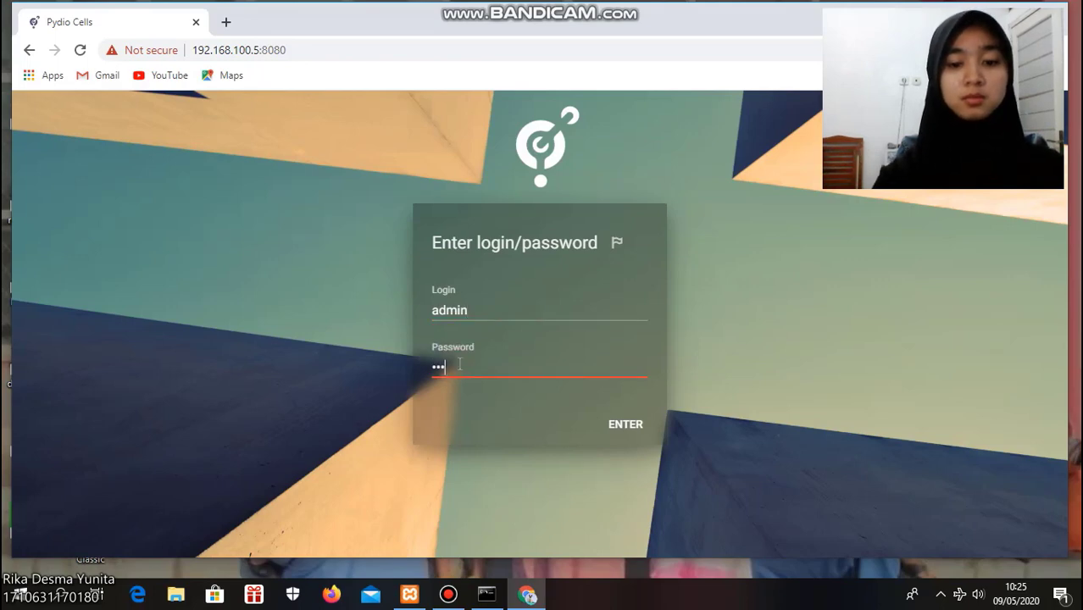
{"action": "type", "text": "••"}
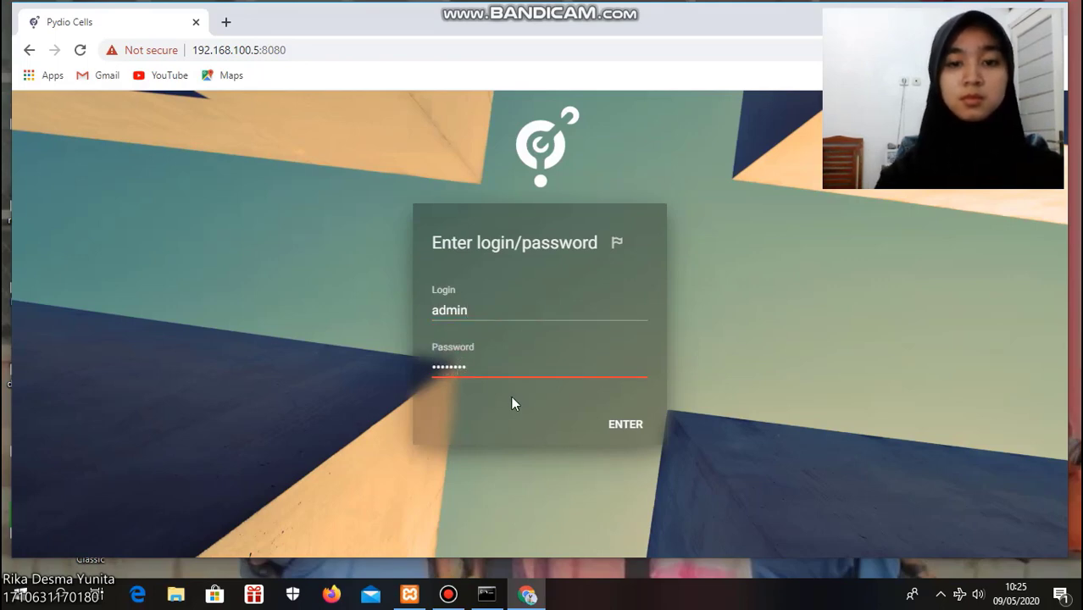
{"action": "left_click", "coordinate": [637, 424]}
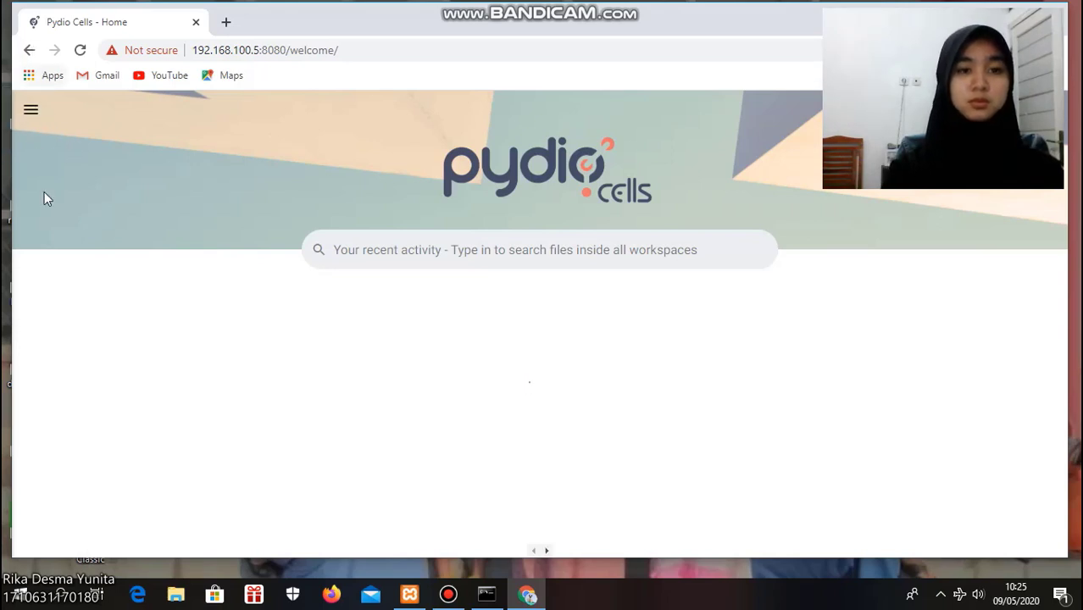
Open the user menu and review the My Profile settings, then close the profile
{"action": "left_click", "coordinate": [38, 112]}
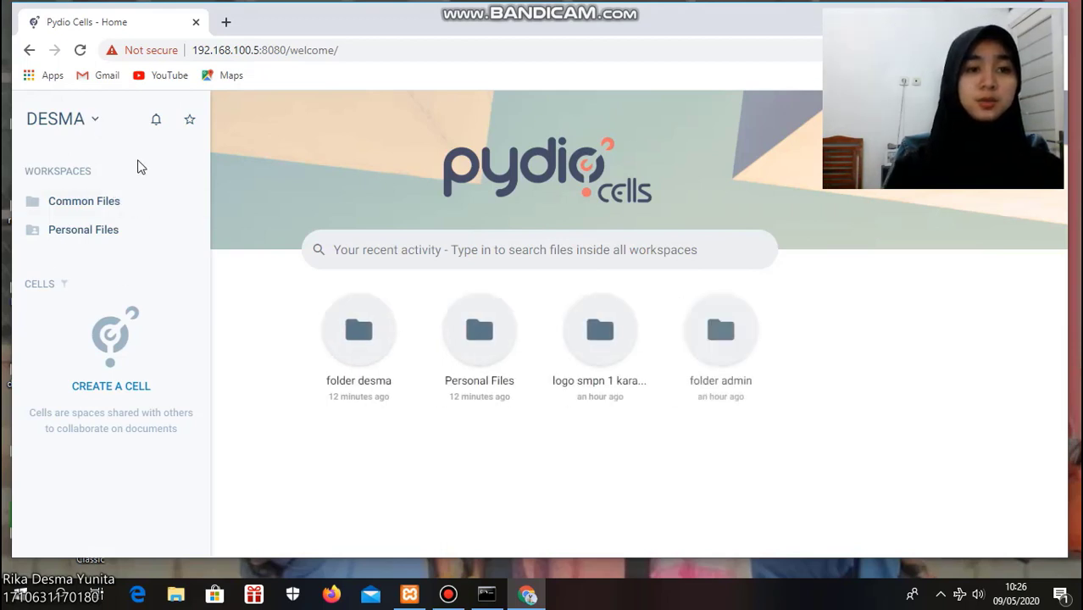
{"action": "left_click", "coordinate": [95, 123]}
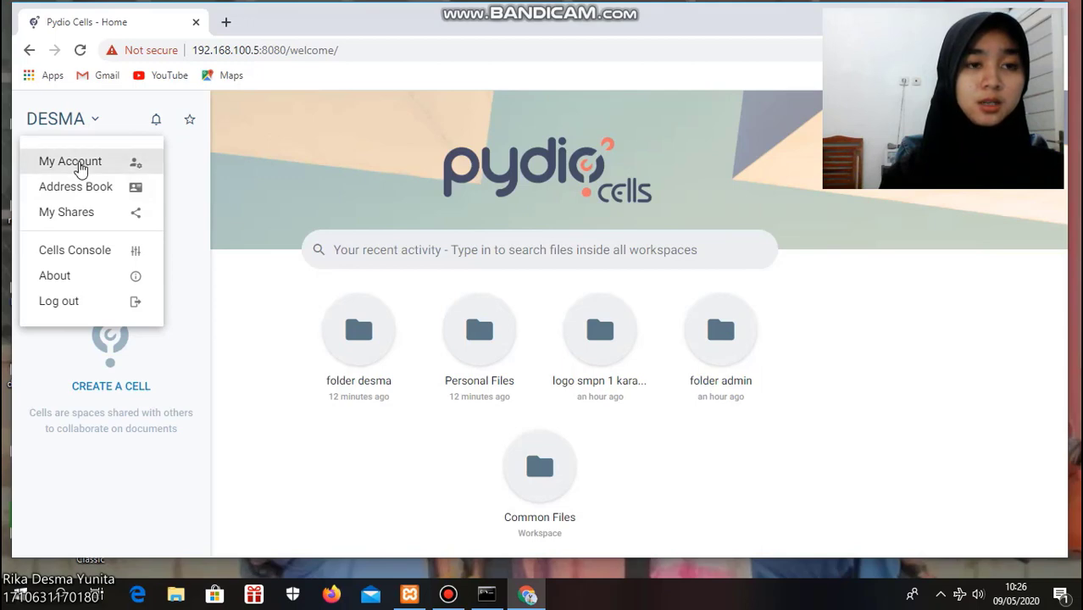
{"action": "left_click", "coordinate": [76, 162]}
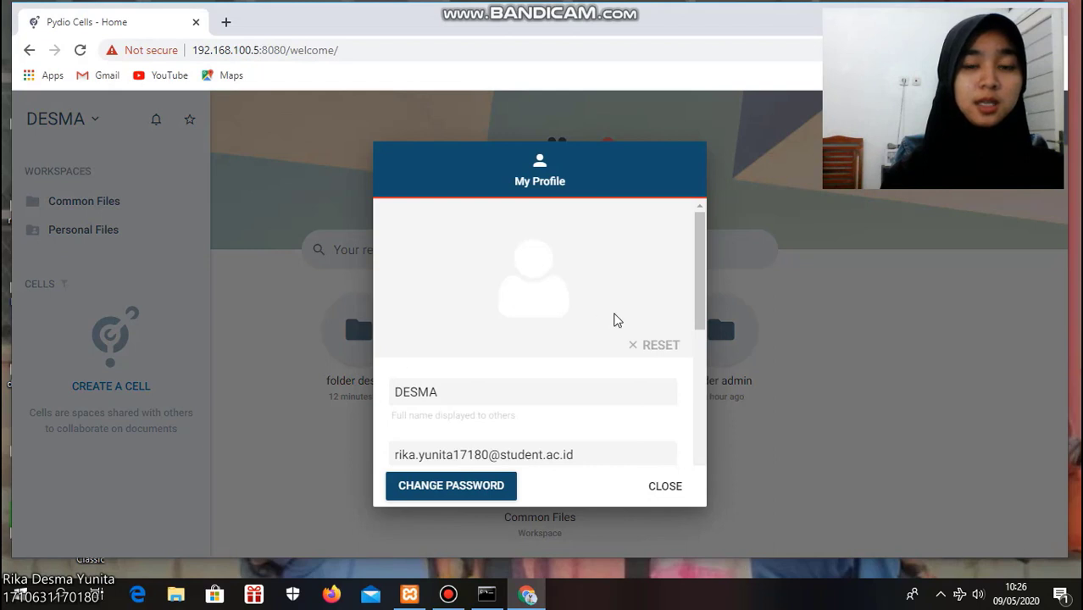
{"action": "left_click_drag", "start_coordinate": [704, 277], "coordinate": [686, 322]}
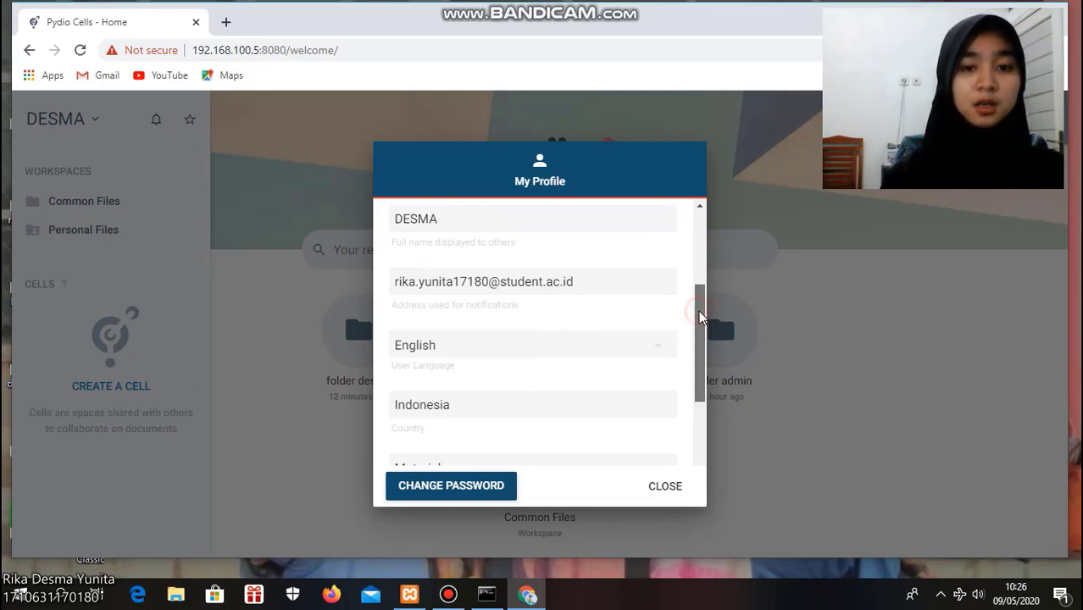
{"action": "left_click_drag", "start_coordinate": [699, 315], "coordinate": [696, 370]}
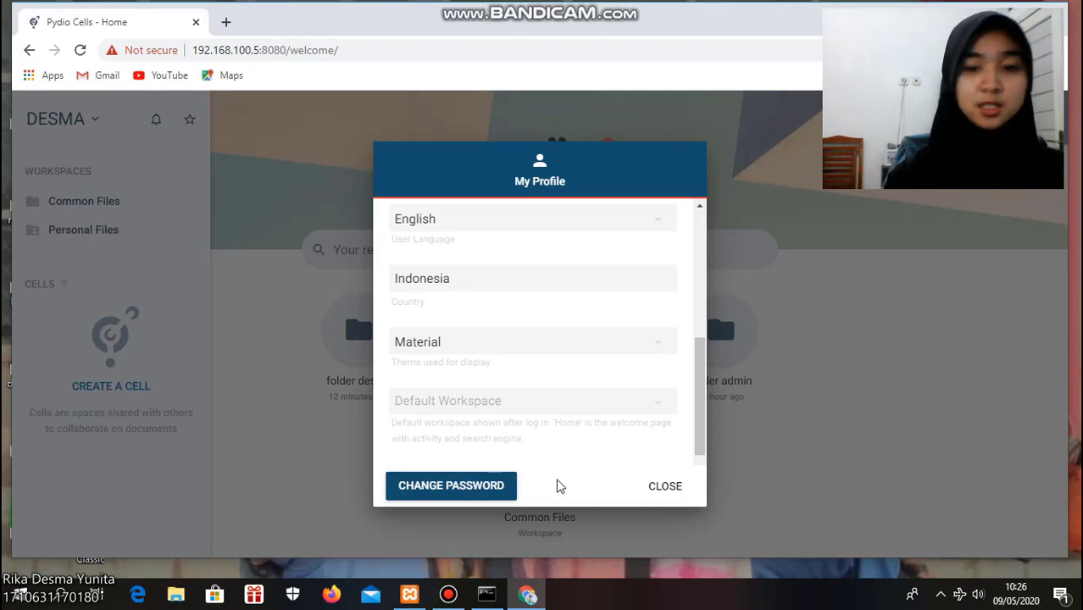
{"action": "left_click", "coordinate": [665, 488]}
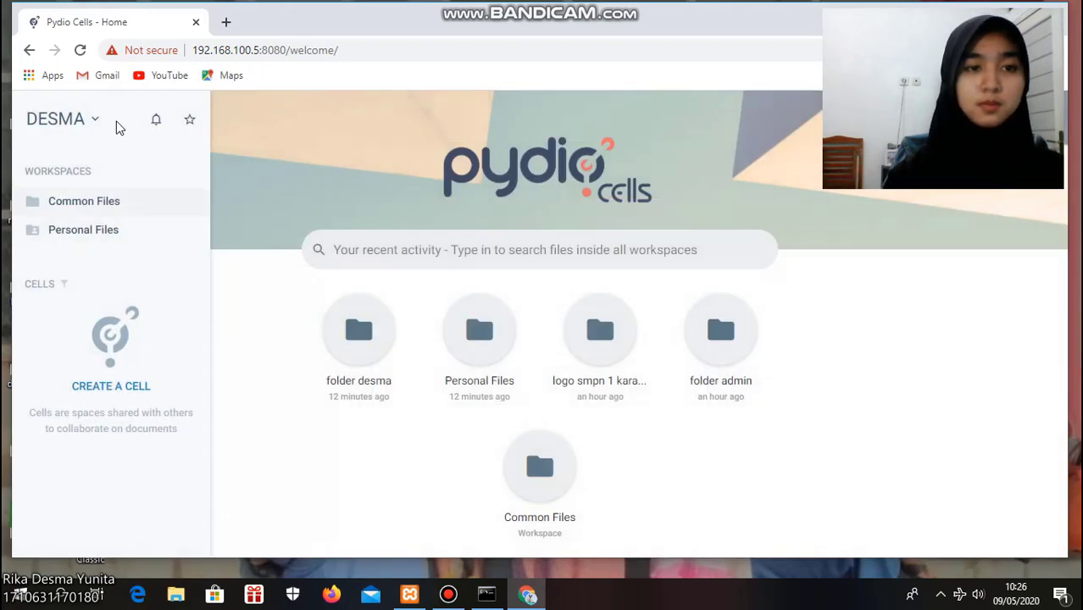
Open the Address Book and start creating a new shared user
{"action": "left_click", "coordinate": [91, 121]}
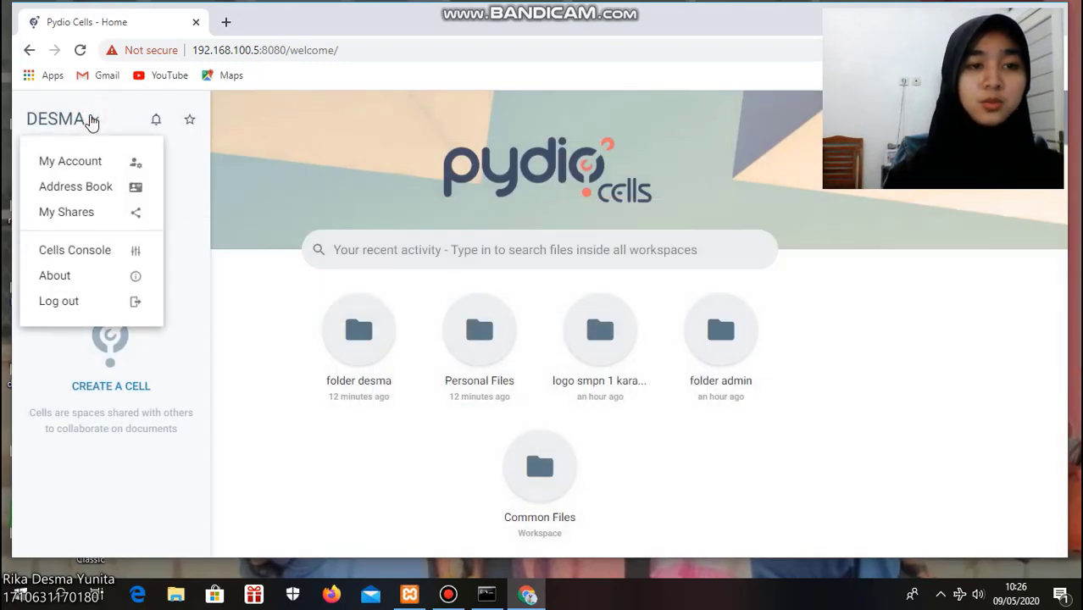
{"action": "left_click", "coordinate": [91, 195]}
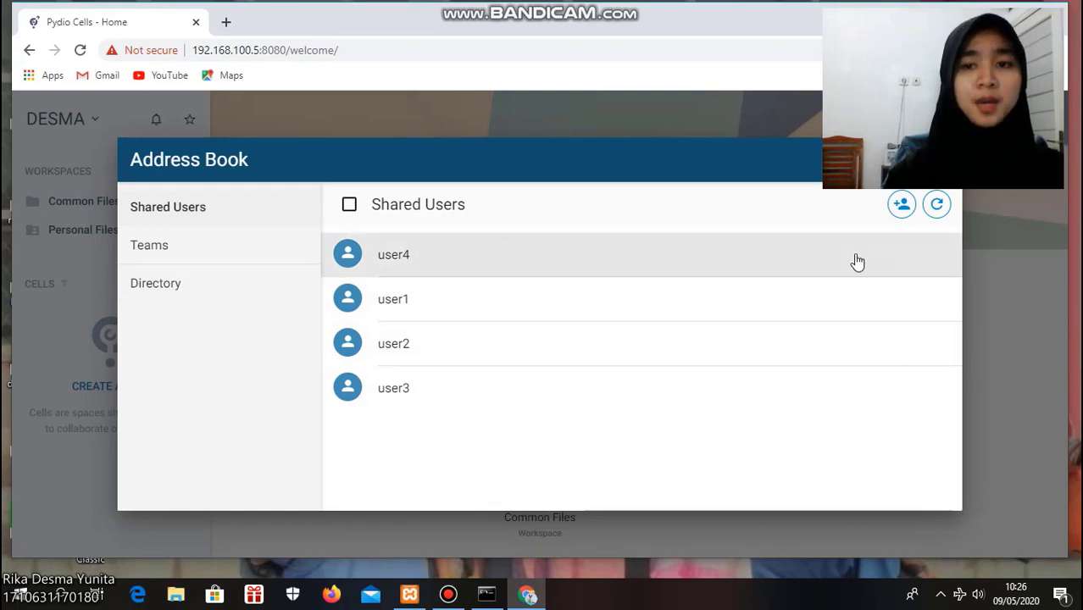
{"action": "left_click", "coordinate": [899, 209]}
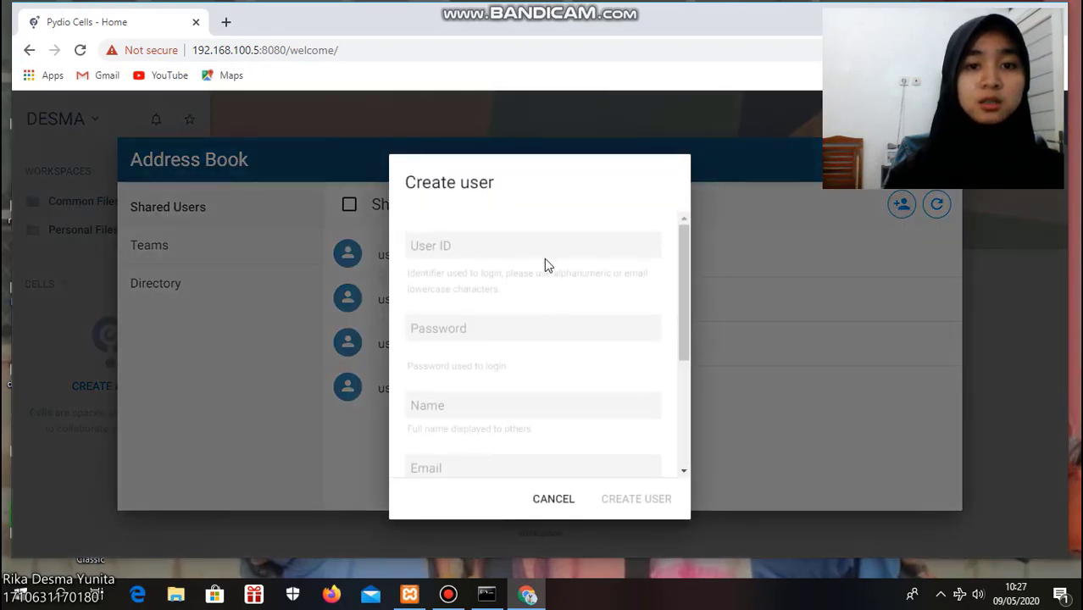
Set the new user's ID to 7 and enter the account password in both password fields
{"action": "left_click", "coordinate": [547, 251]}
{"action": "type", "text": "7"}
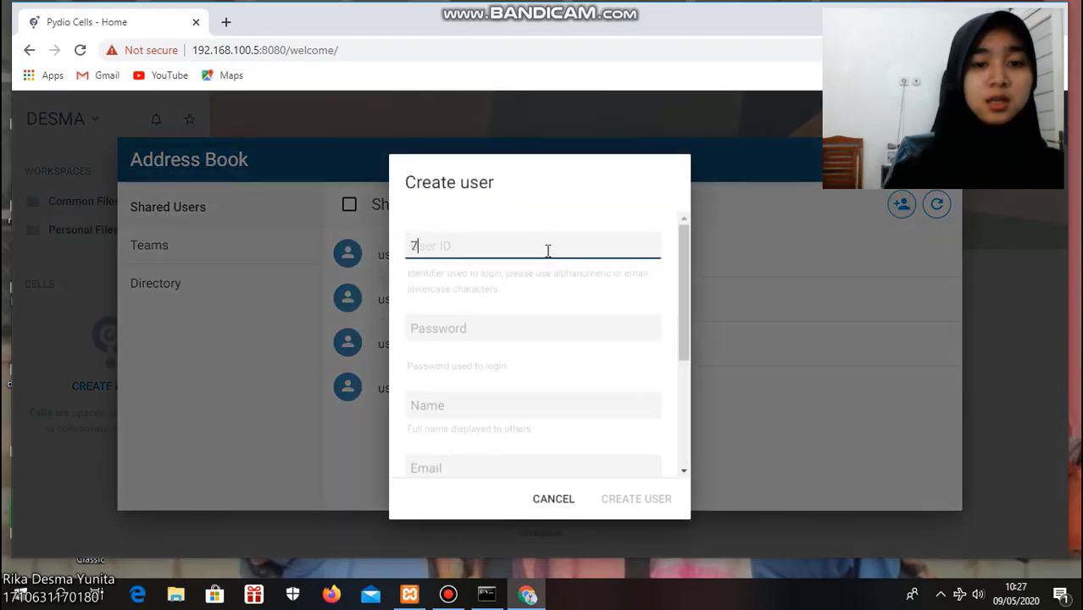
{"action": "left_click", "coordinate": [511, 328]}
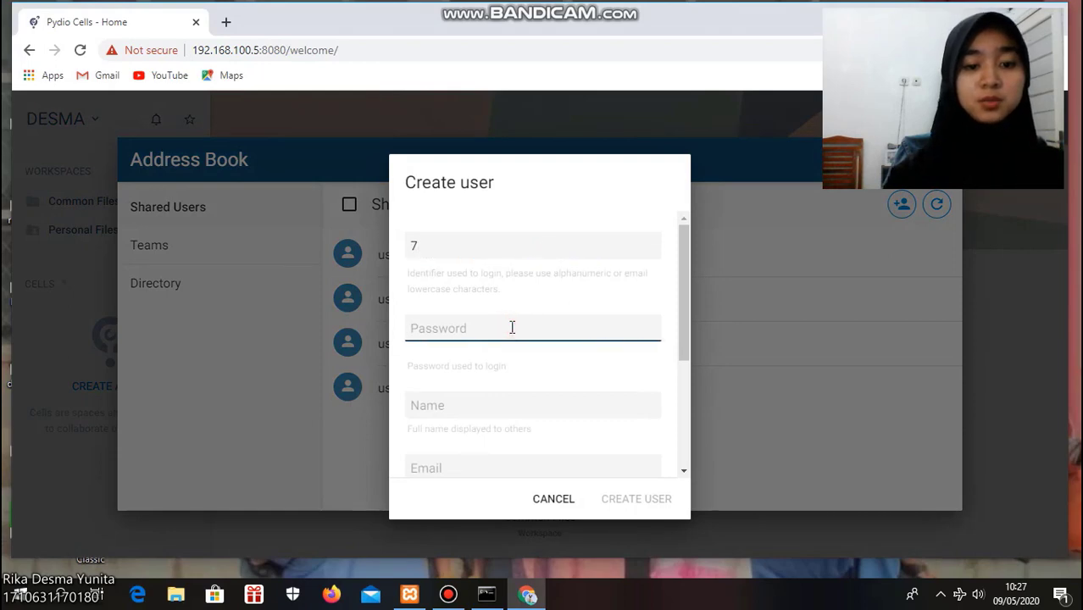
{"action": "type", "text": "123"}
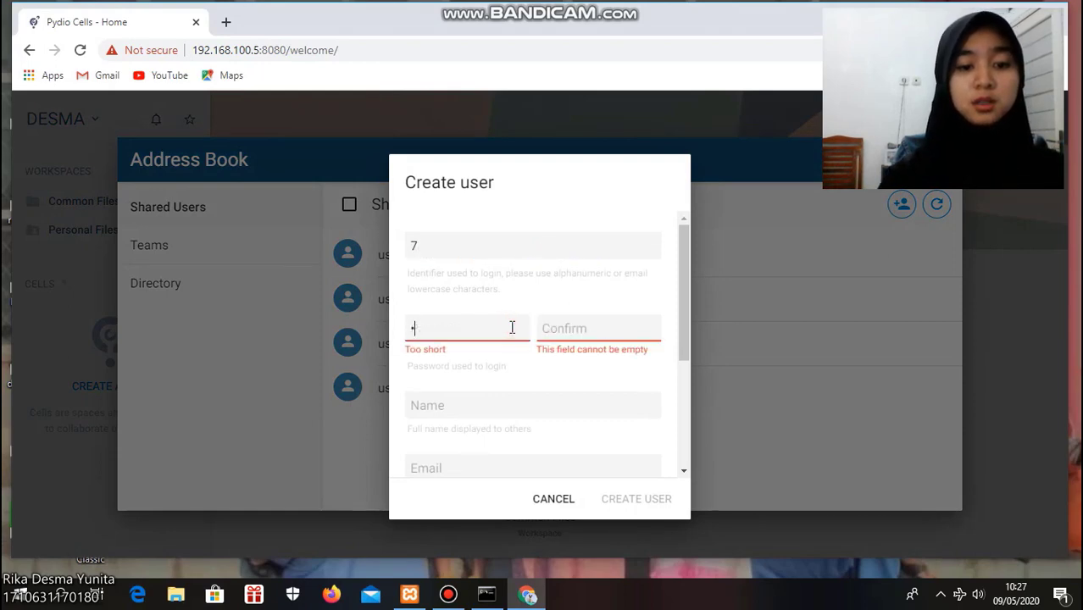
{"action": "type", "text": "45678"}
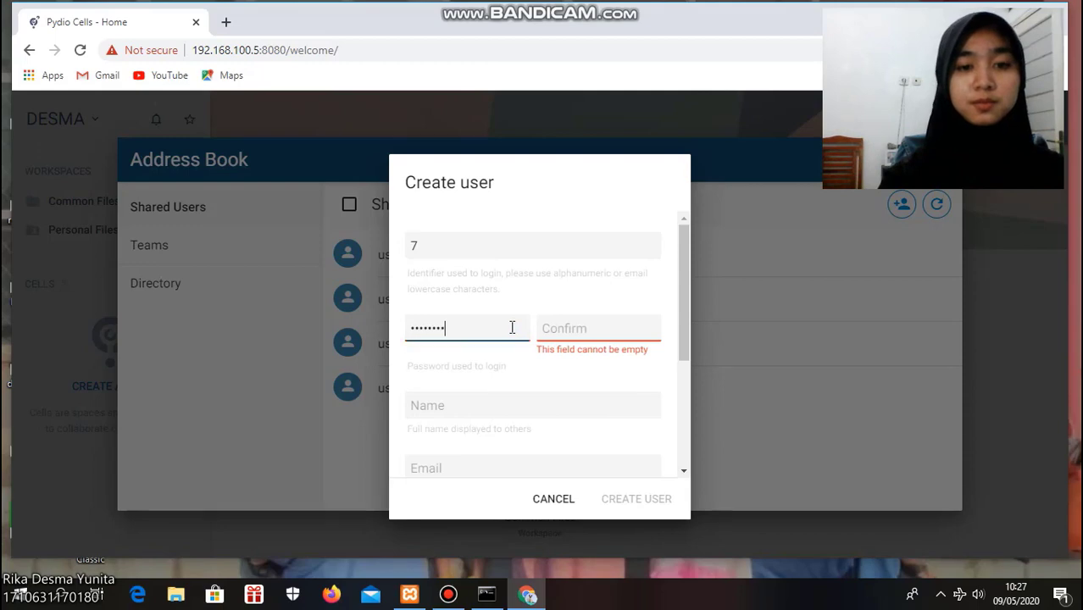
{"action": "left_click", "coordinate": [566, 328]}
{"action": "type", "text": "12"}
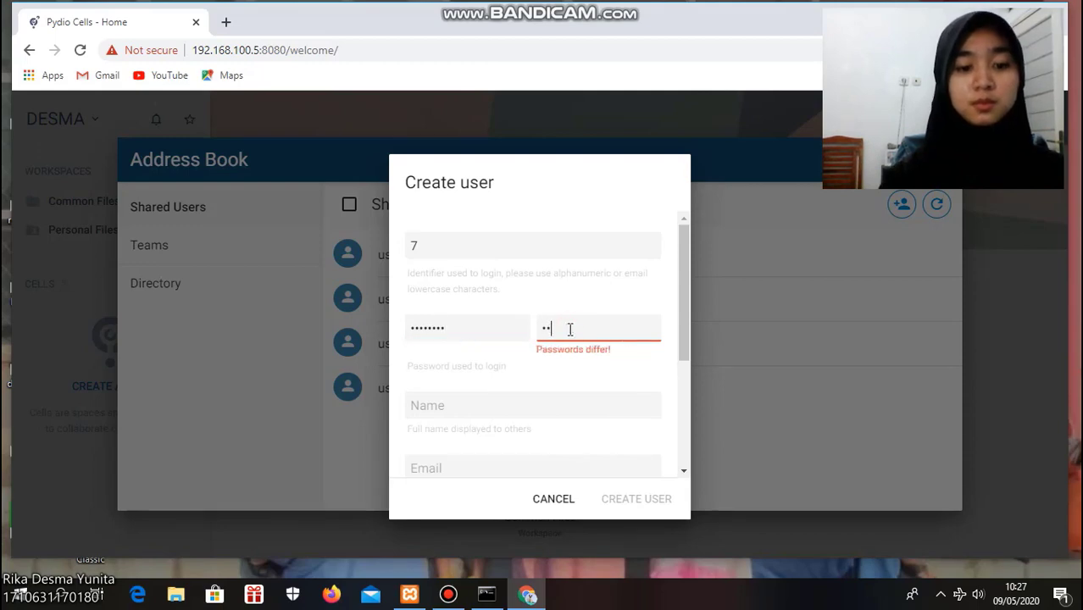
{"action": "type", "text": "345678"}
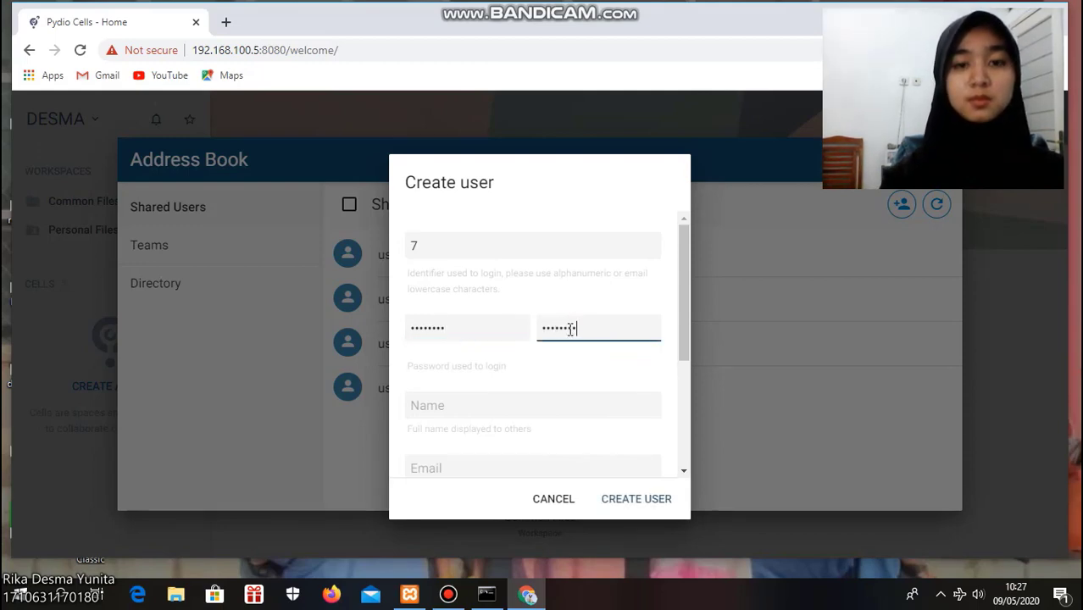
Enter the full name user5 and the user's e-mail address, then create the user
{"action": "left_click", "coordinate": [512, 403]}
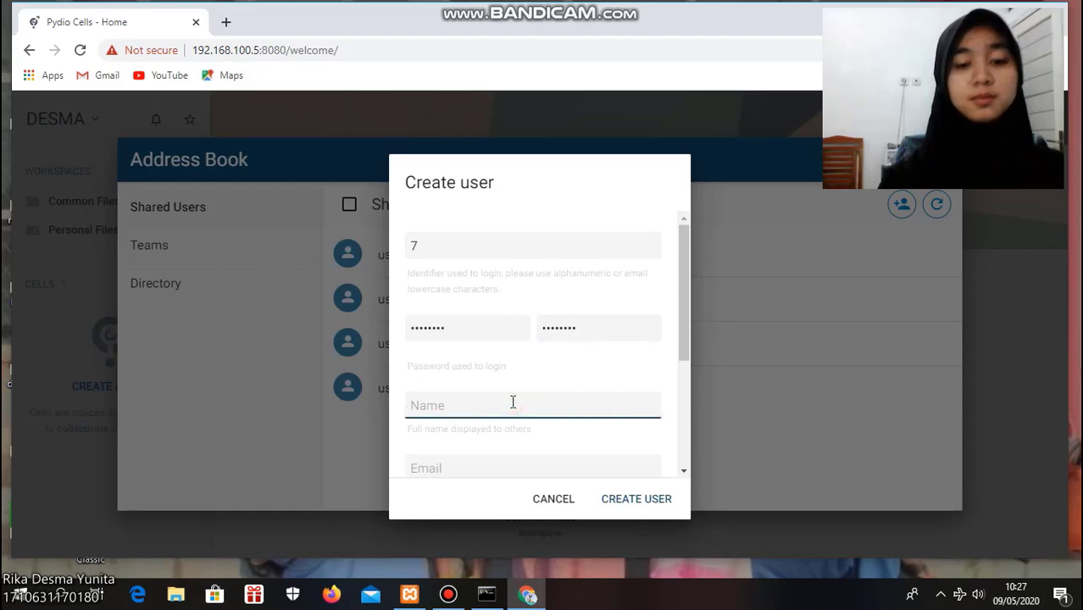
{"action": "type", "text": "user"}
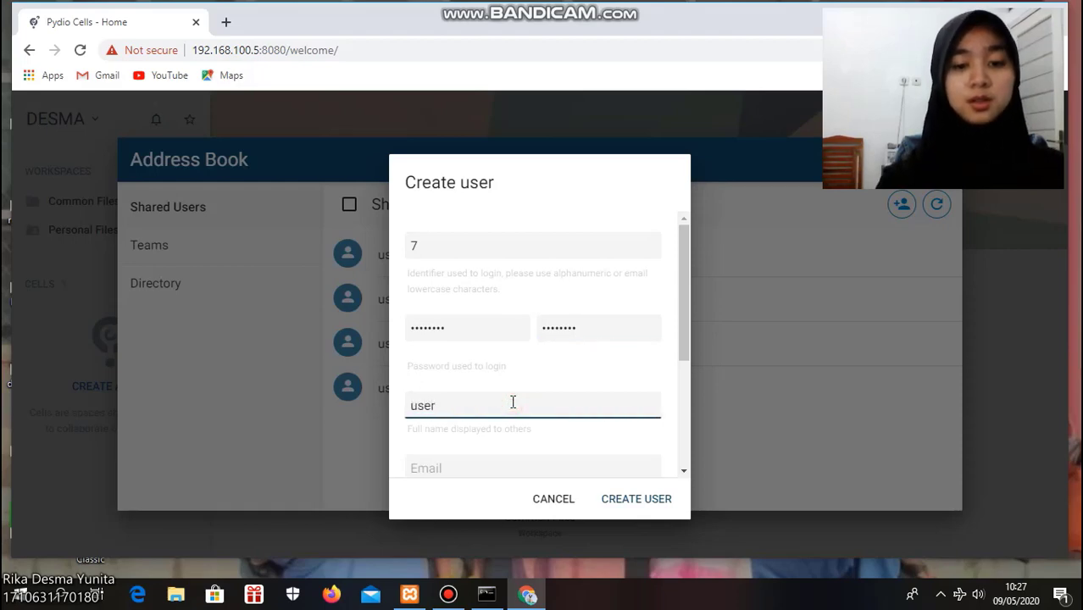
{"action": "type", "text": "5"}
{"action": "left_click", "coordinate": [530, 460]}
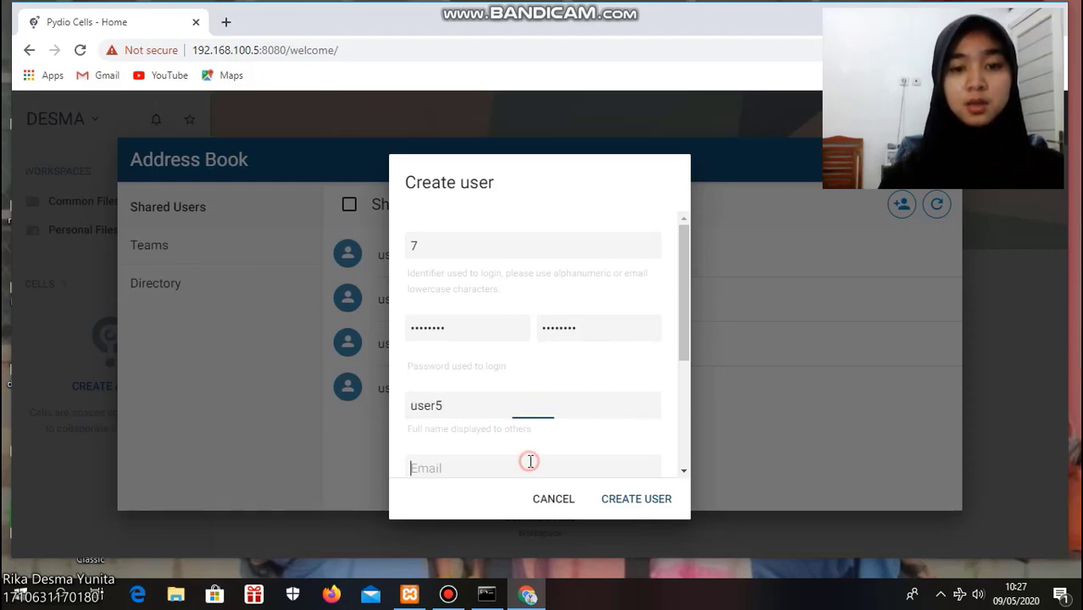
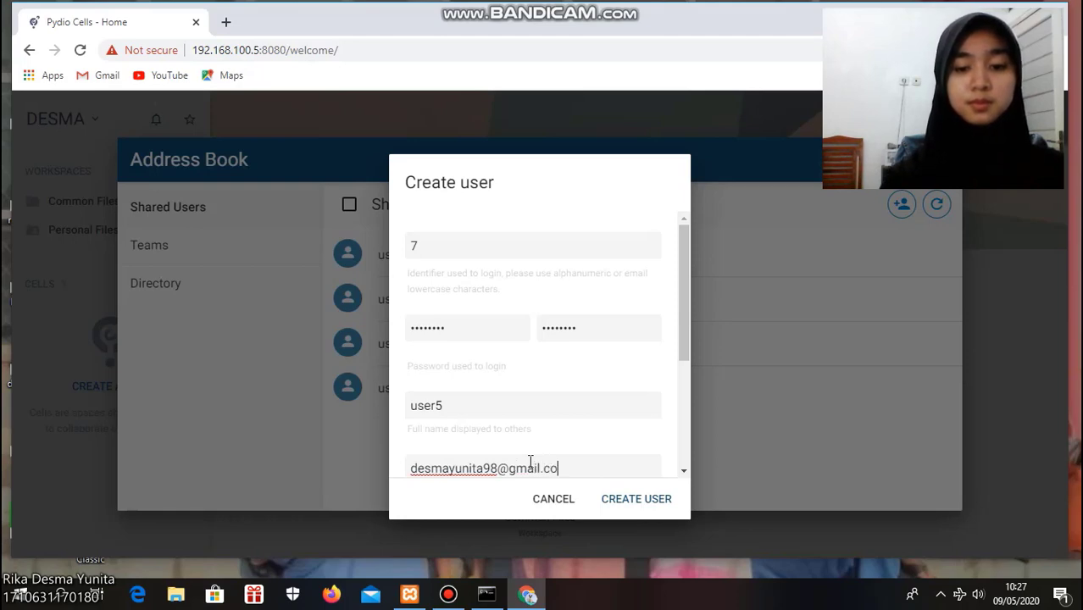
{"action": "left_click", "coordinate": [662, 505]}
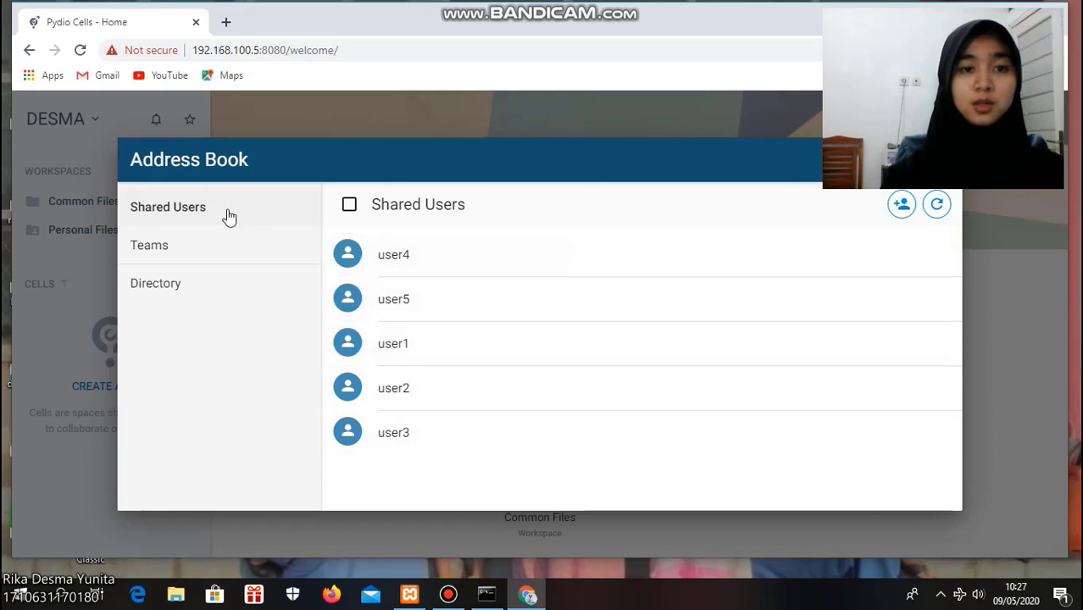
Open pydio team 2 under Teams and add user3 to it from the Shared Users list
{"action": "left_click", "coordinate": [212, 253]}
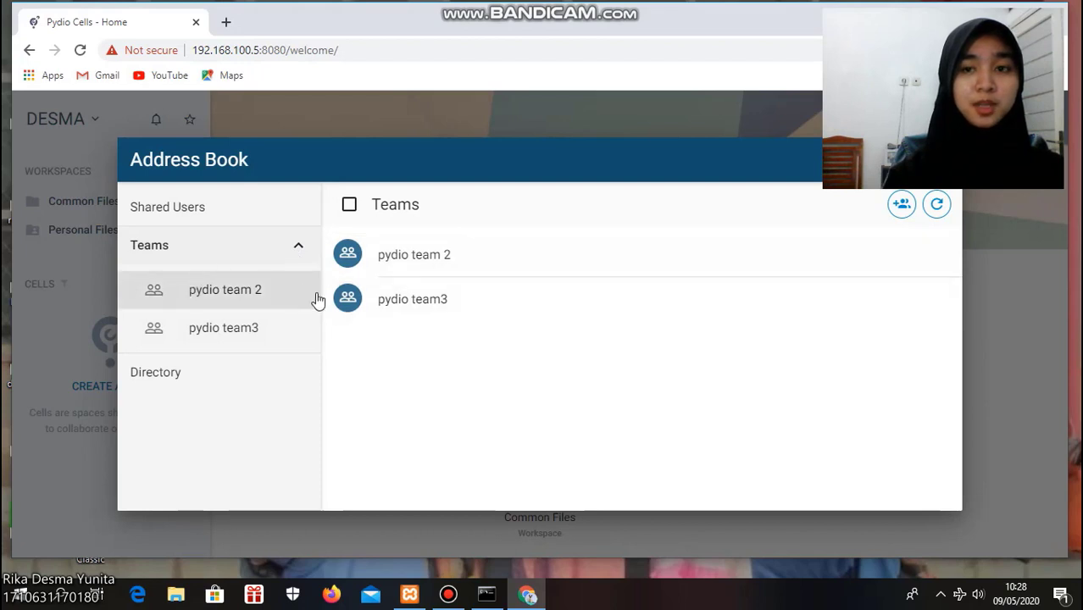
{"action": "left_click", "coordinate": [408, 257]}
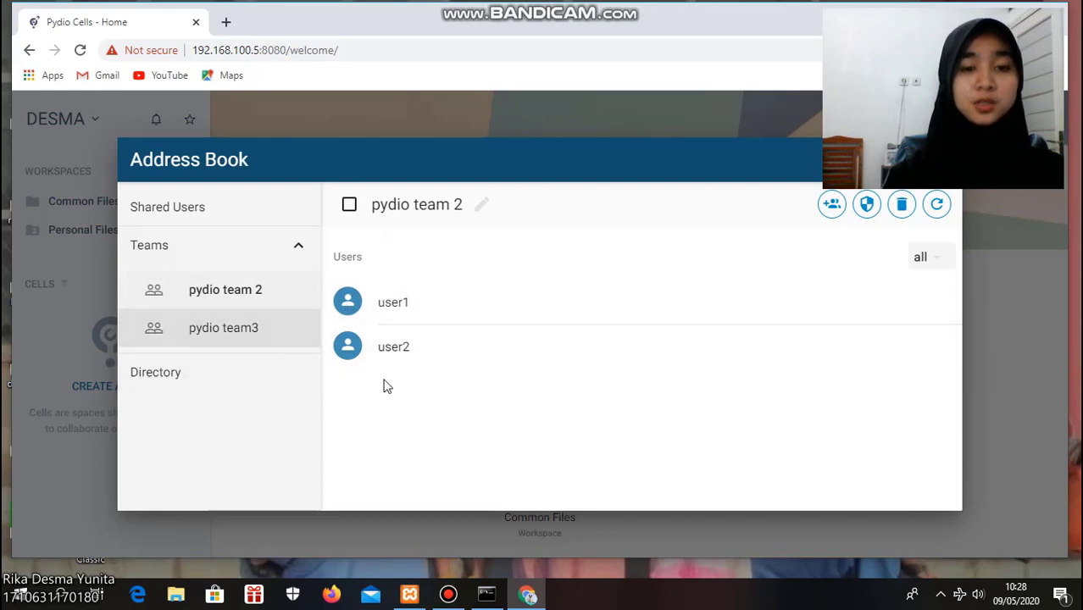
{"action": "left_click", "coordinate": [831, 206]}
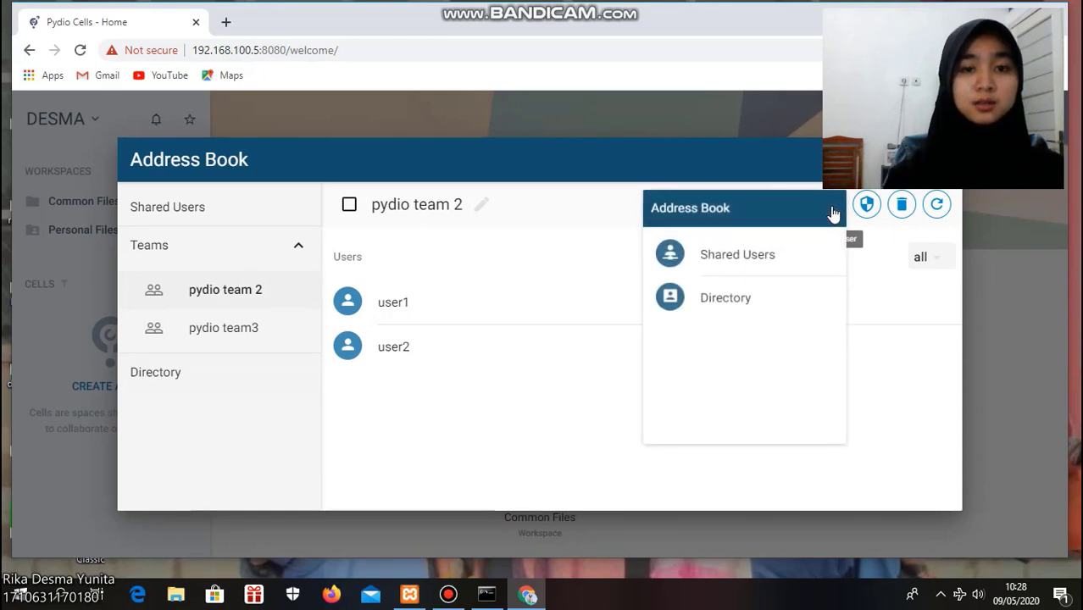
{"action": "left_click", "coordinate": [768, 260]}
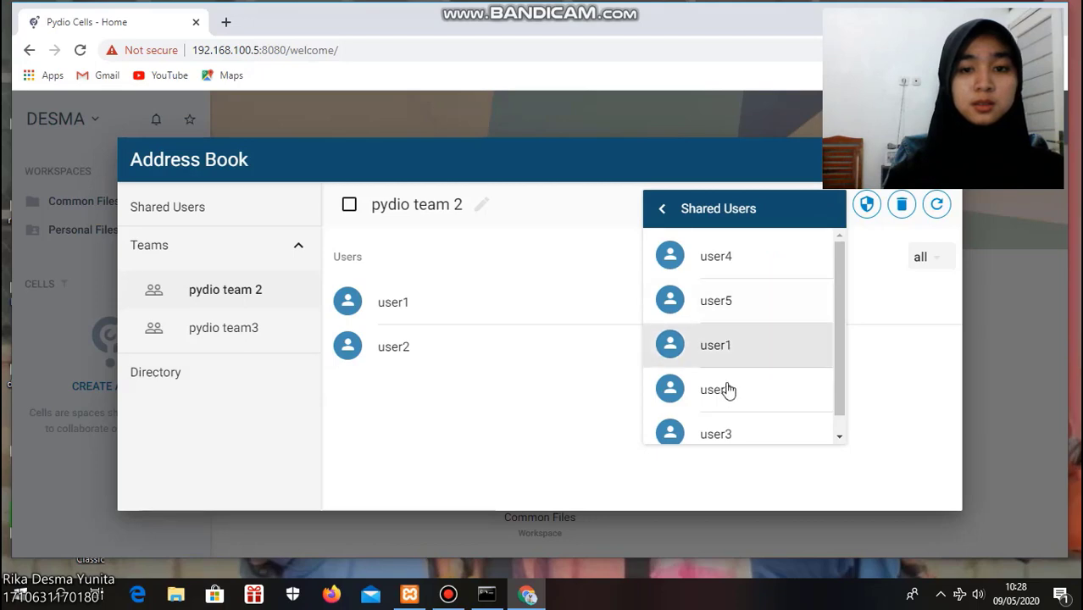
{"action": "left_click", "coordinate": [743, 431]}
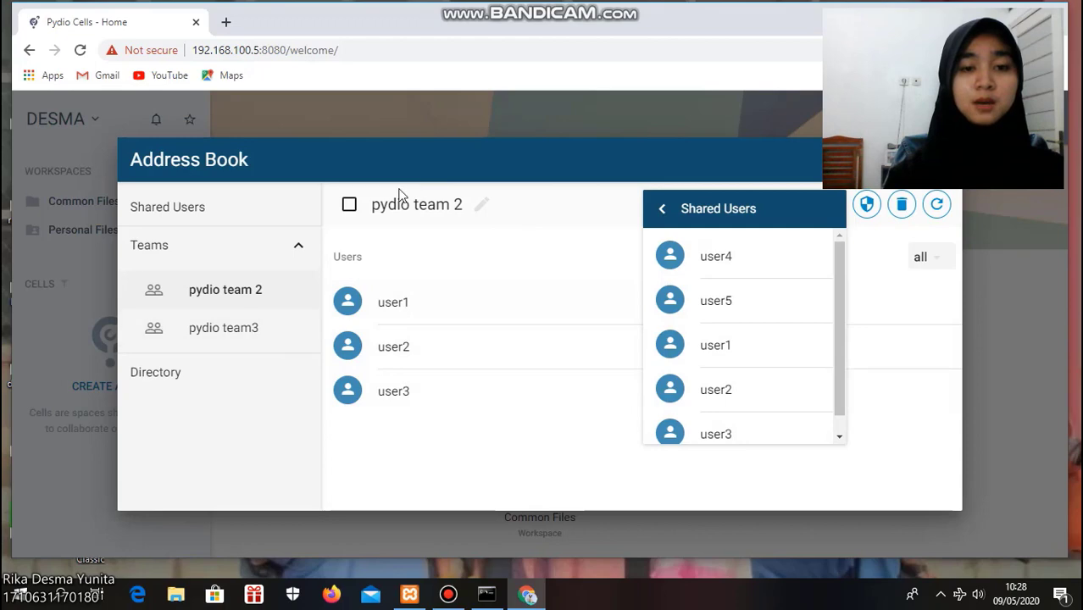
{"action": "left_click", "coordinate": [659, 209]}
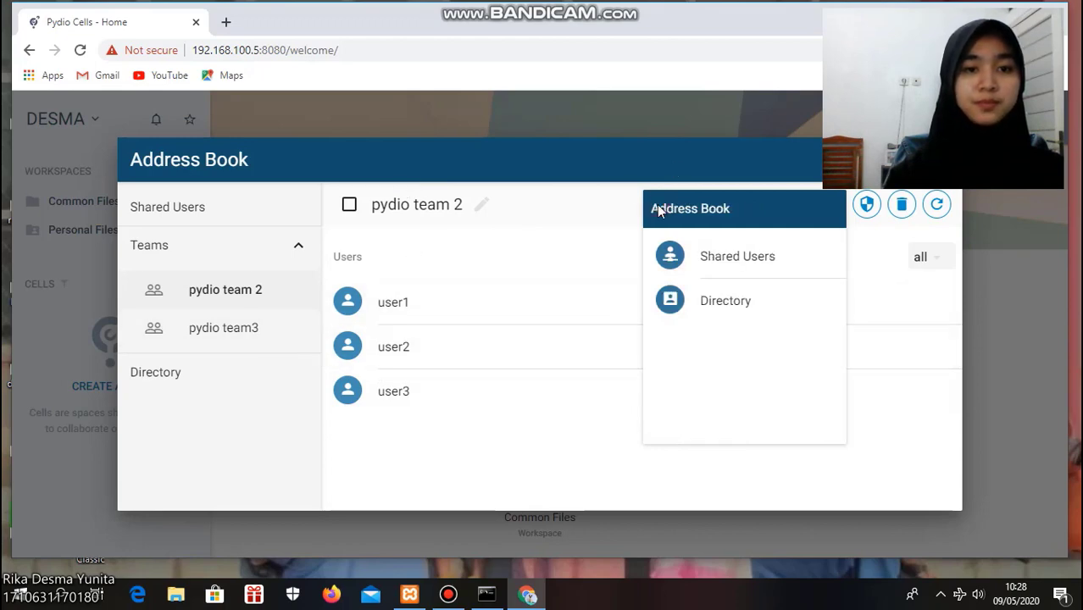
{"action": "left_click", "coordinate": [522, 226]}
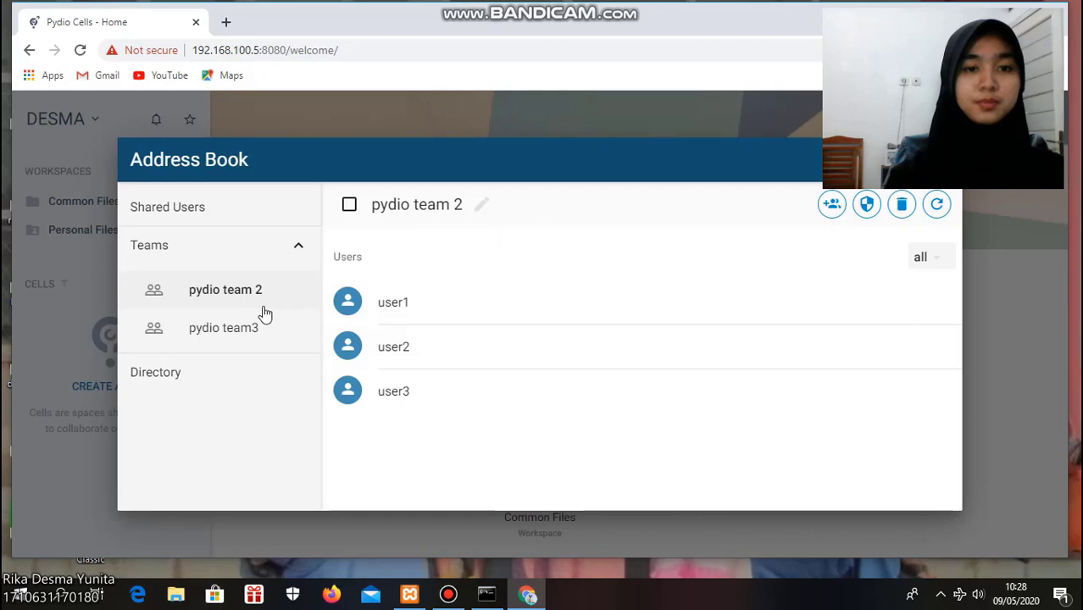
Reopen the add-user picker for pydio team 2 and review the Shared Users available to add
{"action": "left_click", "coordinate": [202, 298]}
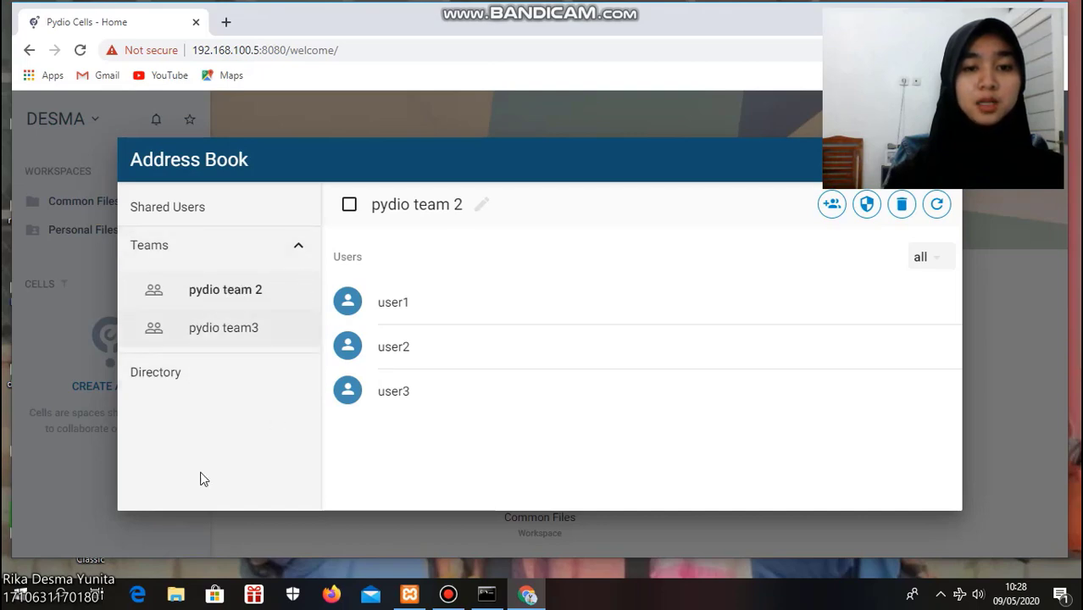
{"action": "left_click", "coordinate": [328, 392]}
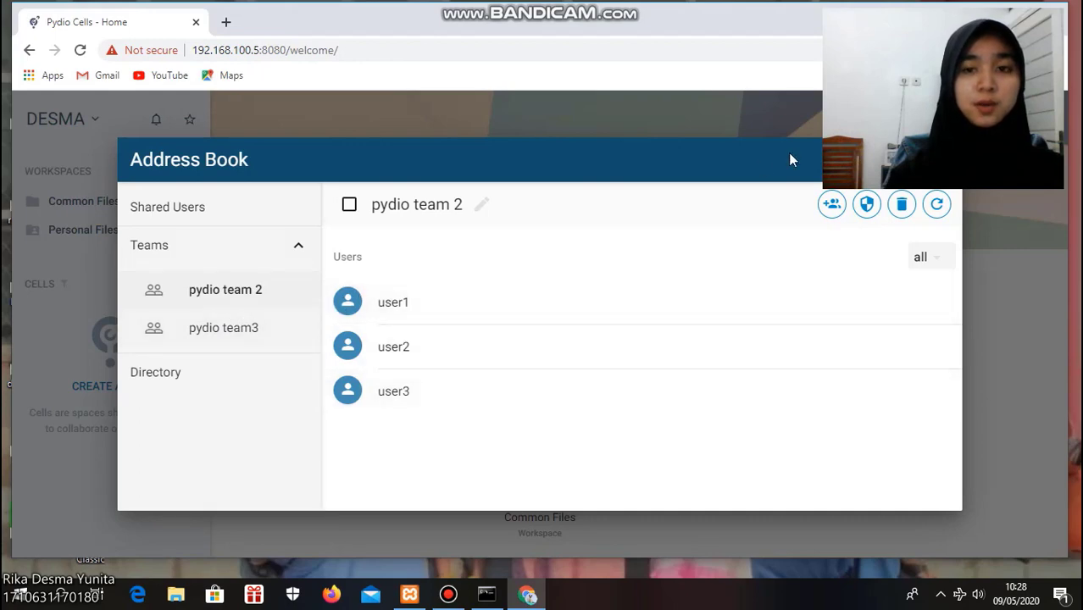
{"action": "left_click", "coordinate": [834, 207]}
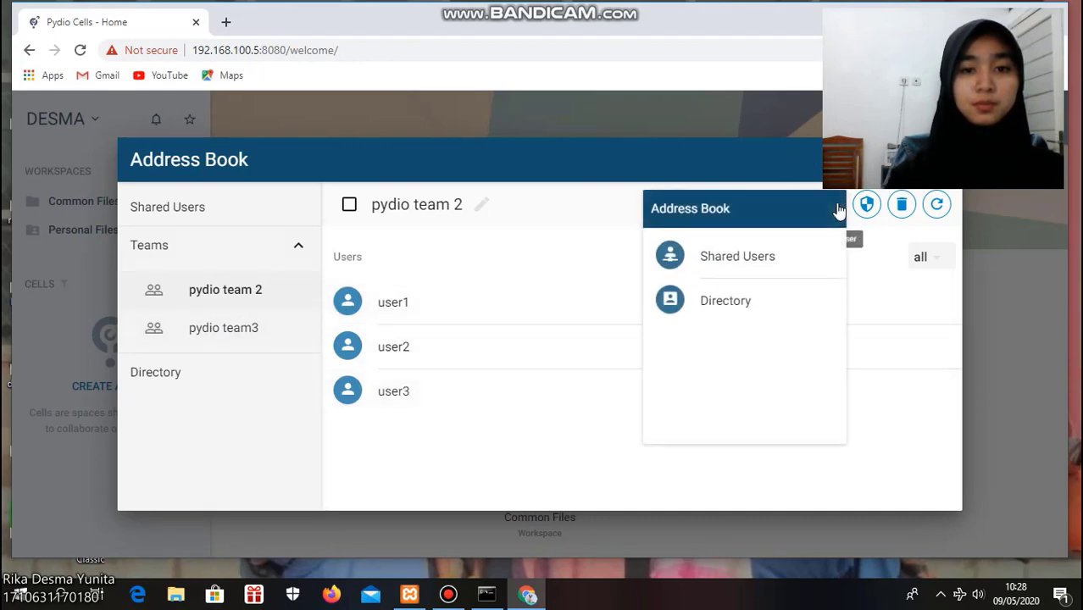
{"action": "left_click", "coordinate": [754, 267]}
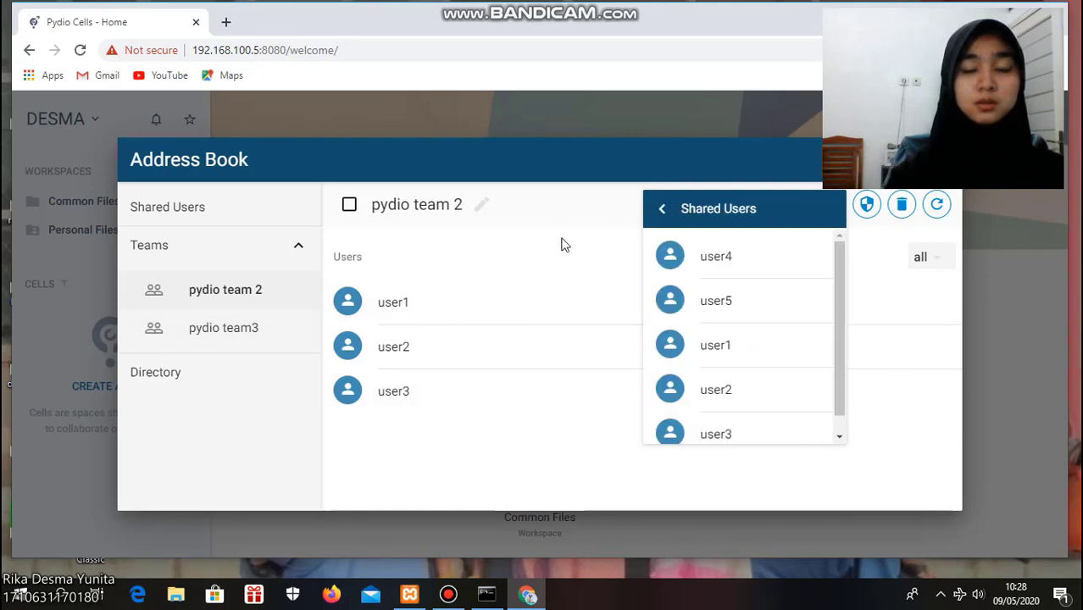
{"action": "left_click", "coordinate": [663, 210]}
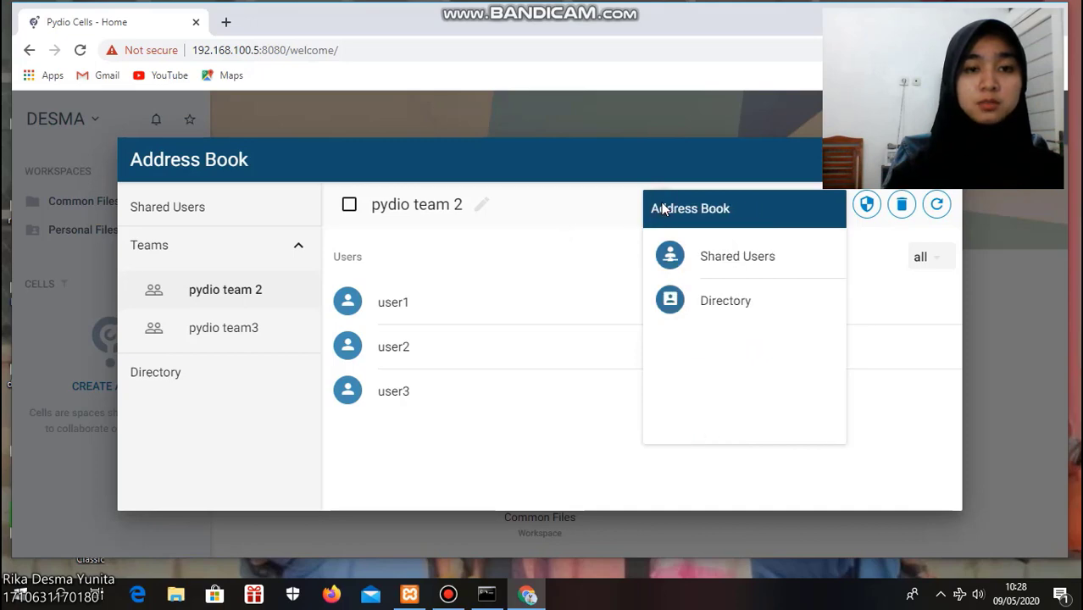
{"action": "left_click", "coordinate": [279, 297]}
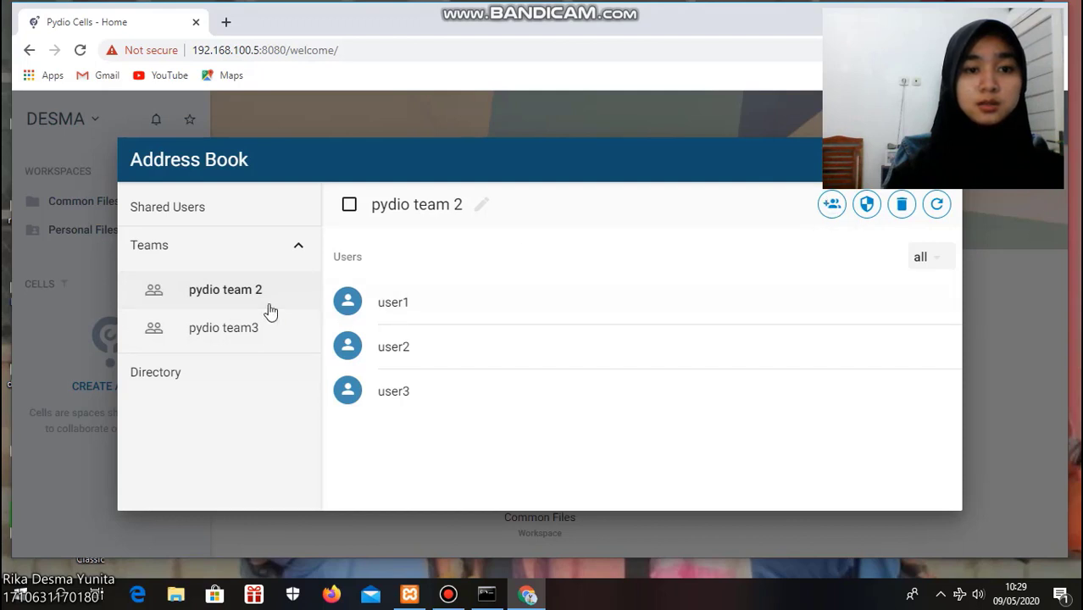
Create a new team named pydio team 4 and open it
{"action": "left_click", "coordinate": [298, 247]}
{"action": "left_click", "coordinate": [208, 253]}
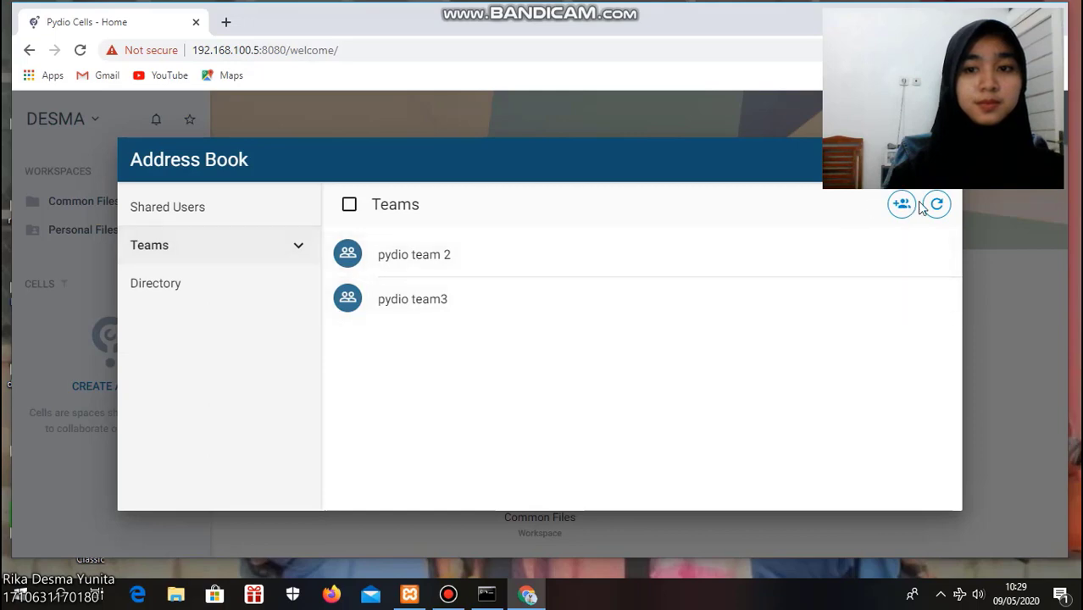
{"action": "left_click", "coordinate": [903, 205]}
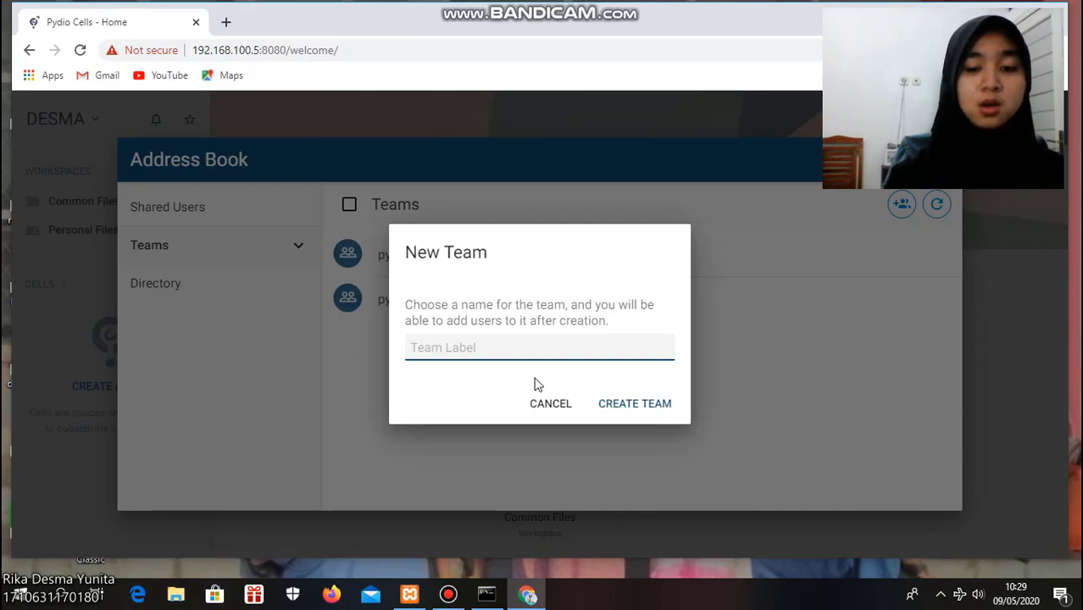
{"action": "type", "text": "pydio tea"}
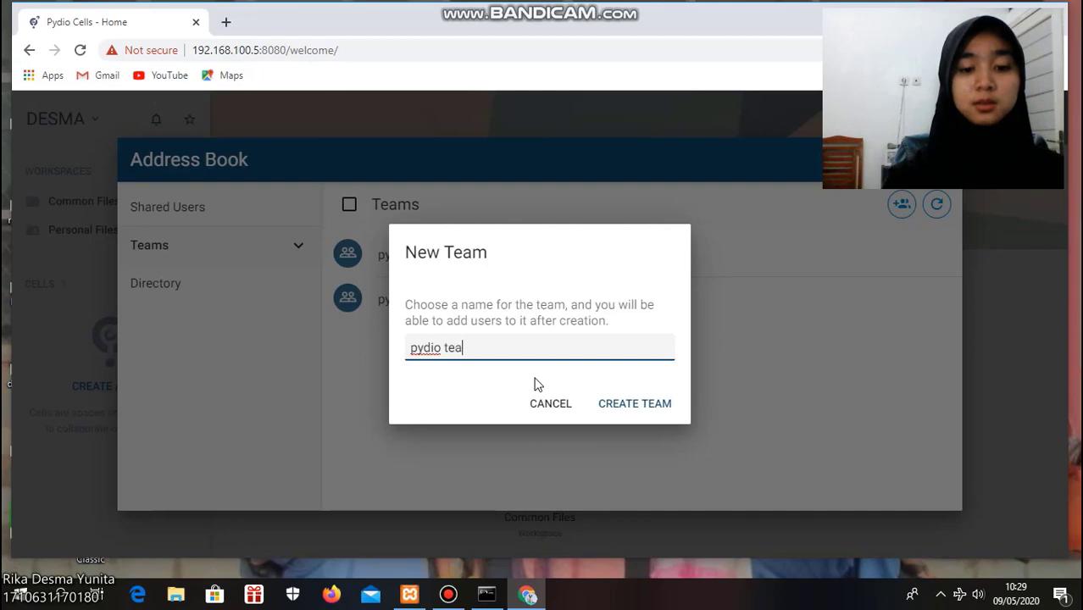
{"action": "type", "text": "m 4"}
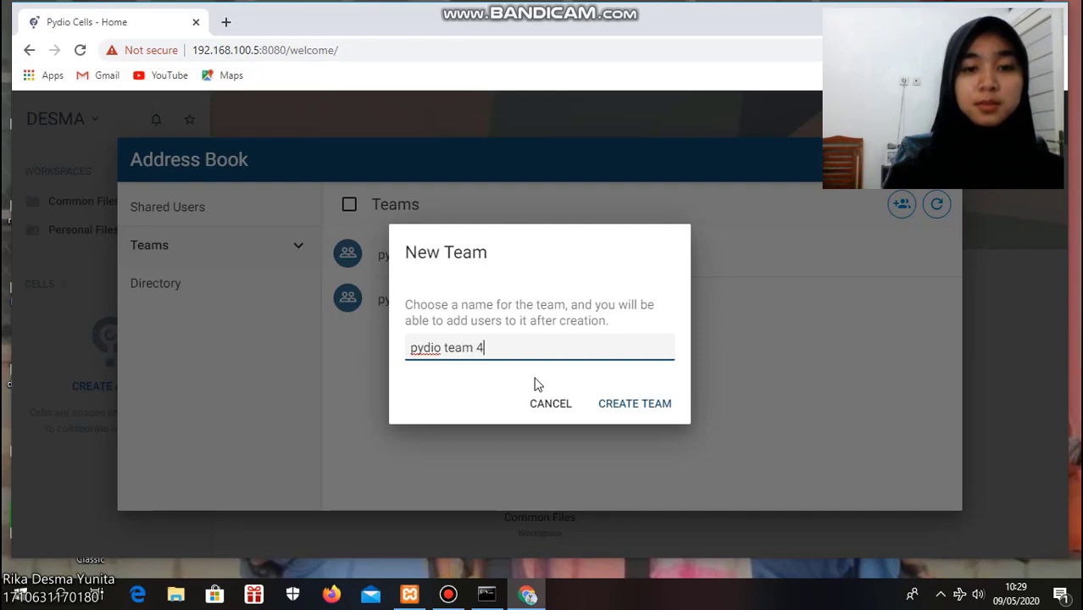
{"action": "left_click", "coordinate": [648, 413]}
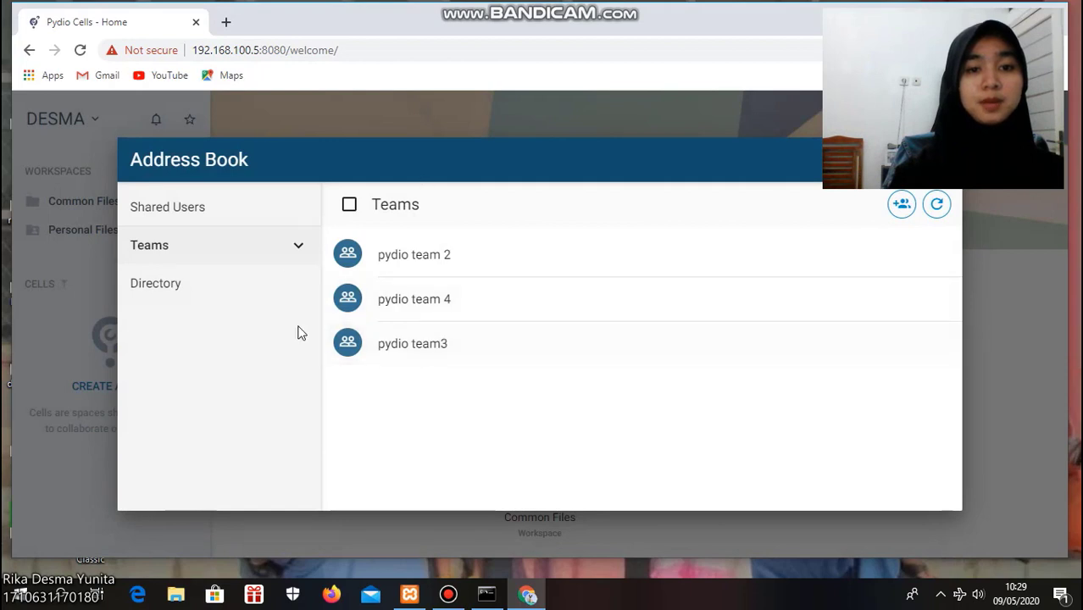
{"action": "left_click", "coordinate": [456, 298]}
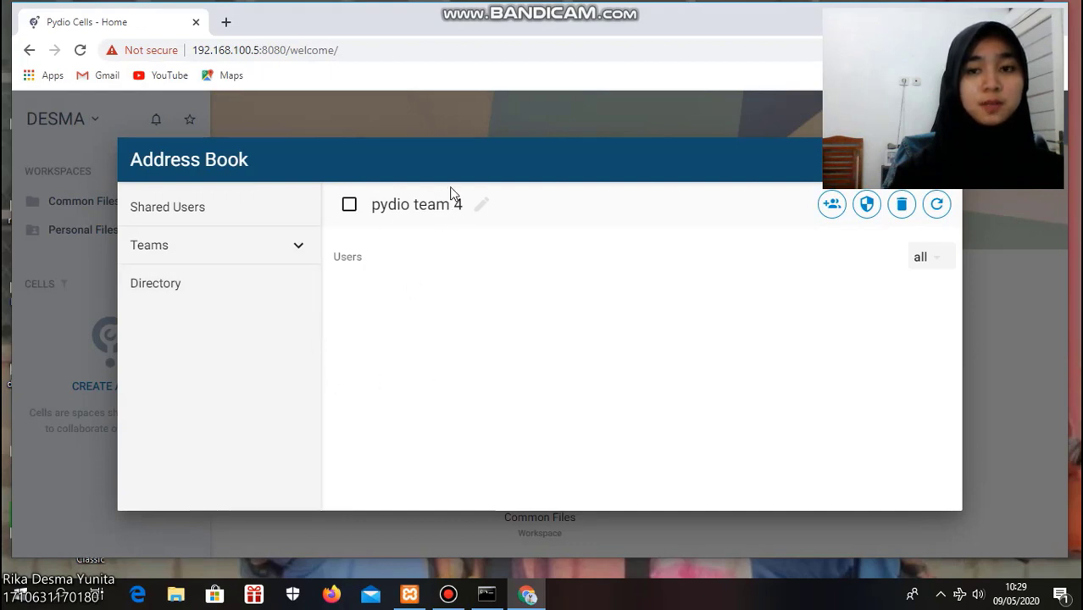
Add user5 to pydio team 4 from the Shared Users list
{"action": "left_click", "coordinate": [833, 206]}
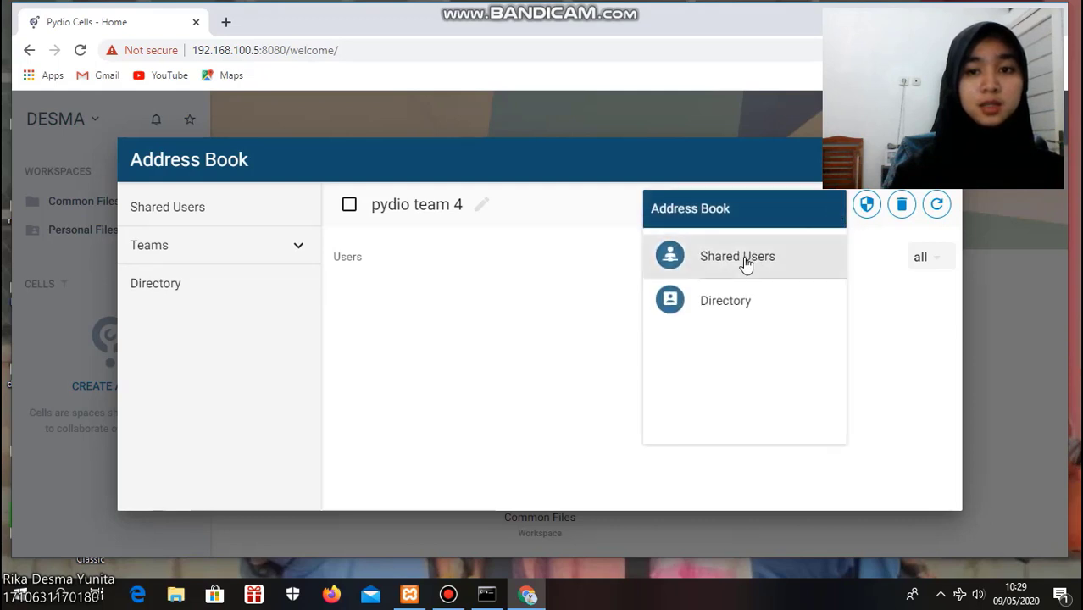
{"action": "left_click", "coordinate": [744, 261]}
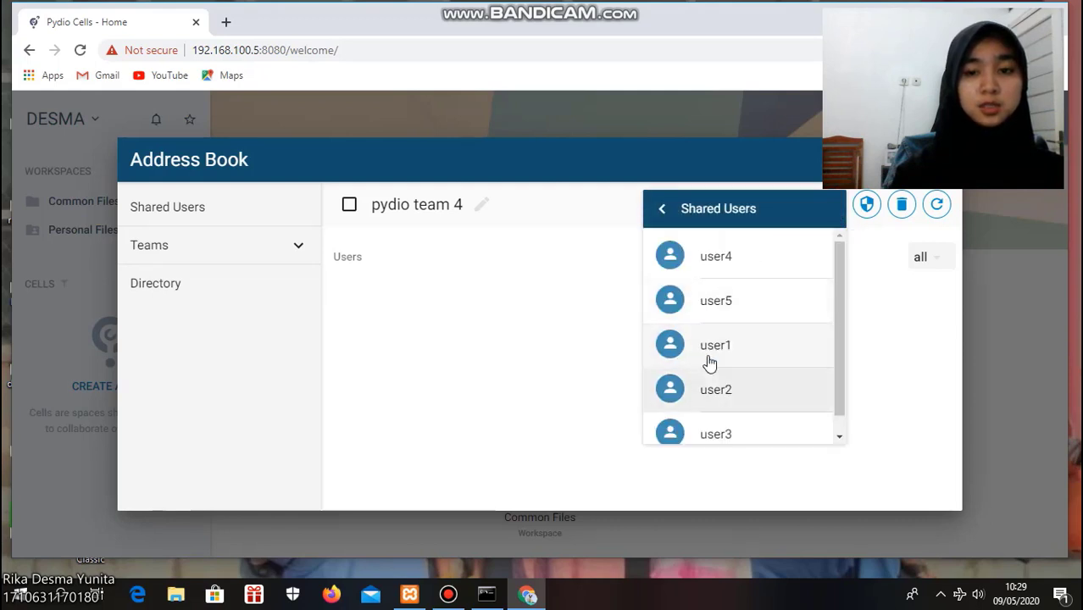
{"action": "left_click", "coordinate": [741, 309]}
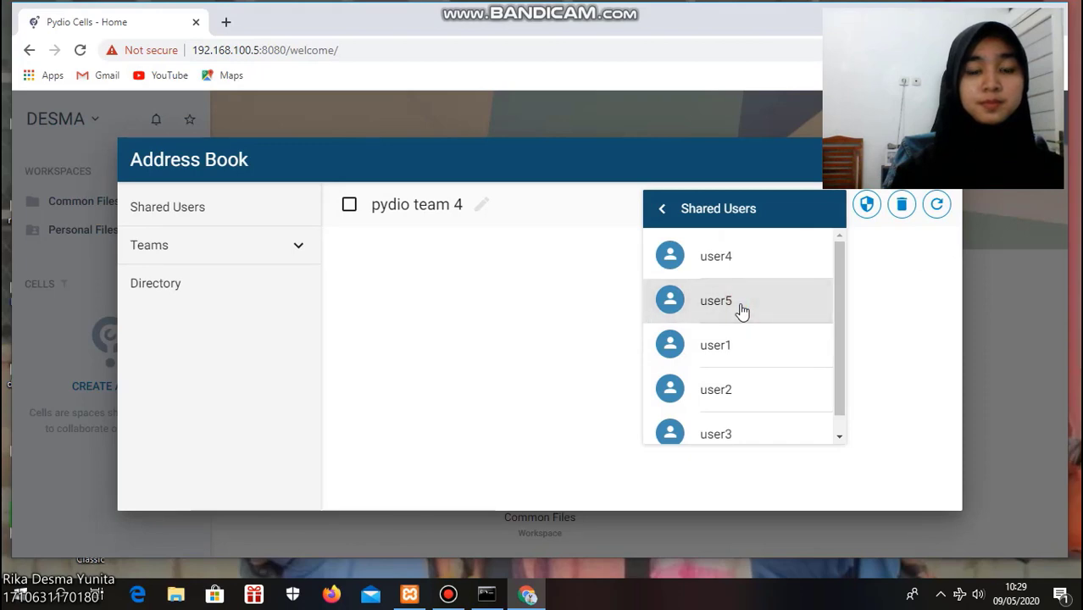
{"action": "left_click", "coordinate": [562, 372]}
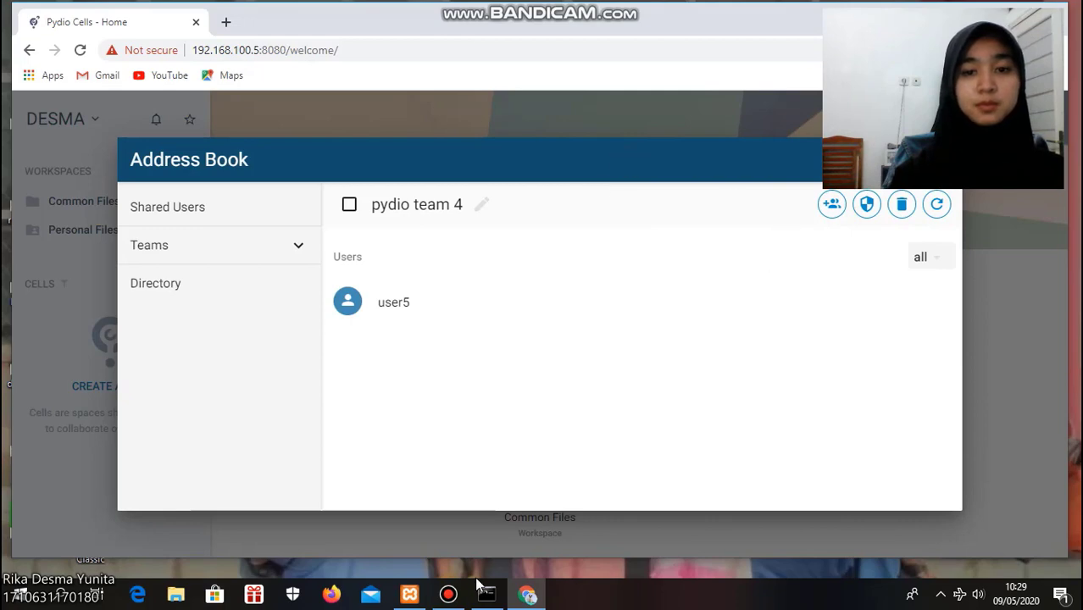
{"action": "mouse_move", "coordinate": [449, 602]}
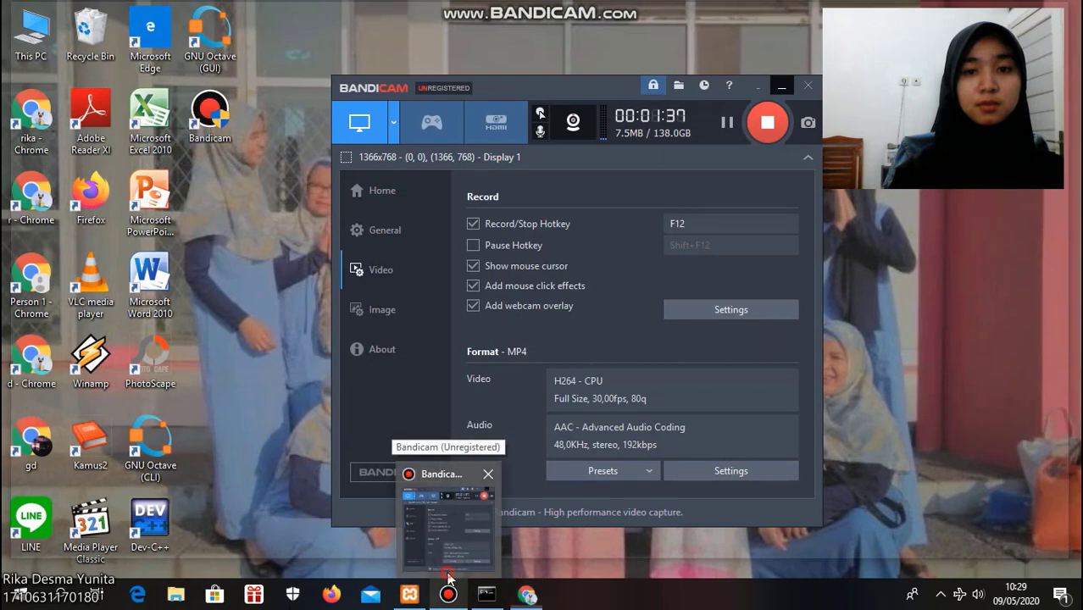
{"action": "left_click", "coordinate": [448, 578]}
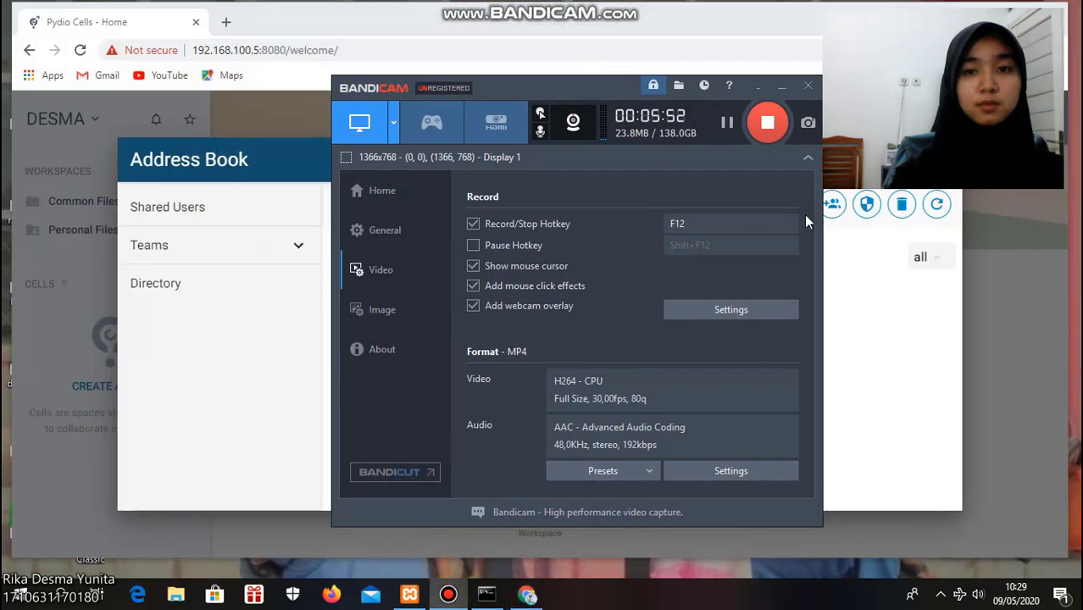
{"action": "left_click", "coordinate": [726, 124]}
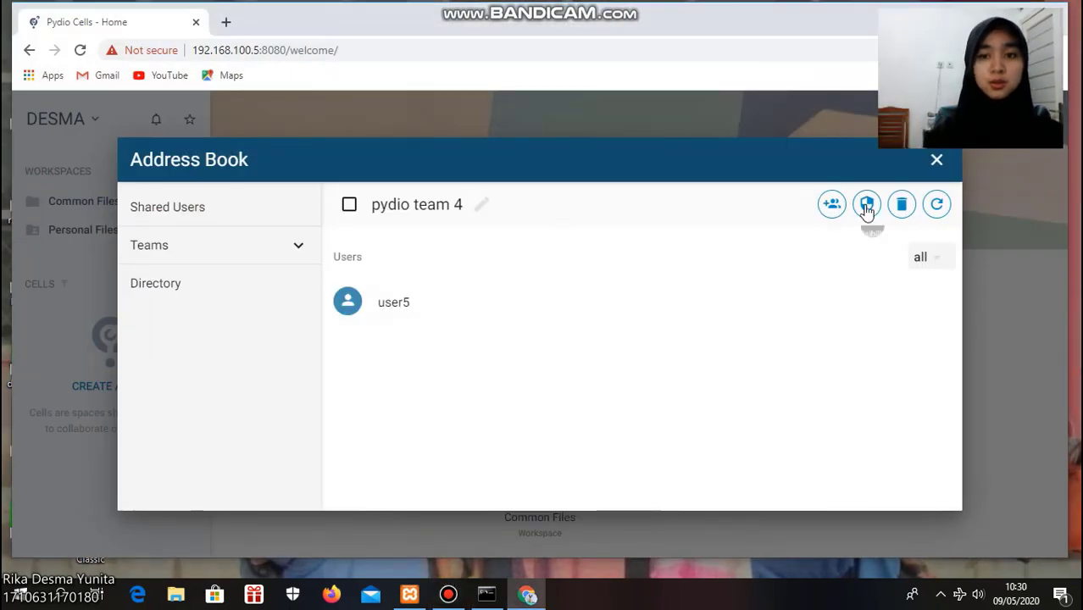
Close the Address Book and open the folder desma share from My Shares in the account menu
{"action": "left_click", "coordinate": [932, 166]}
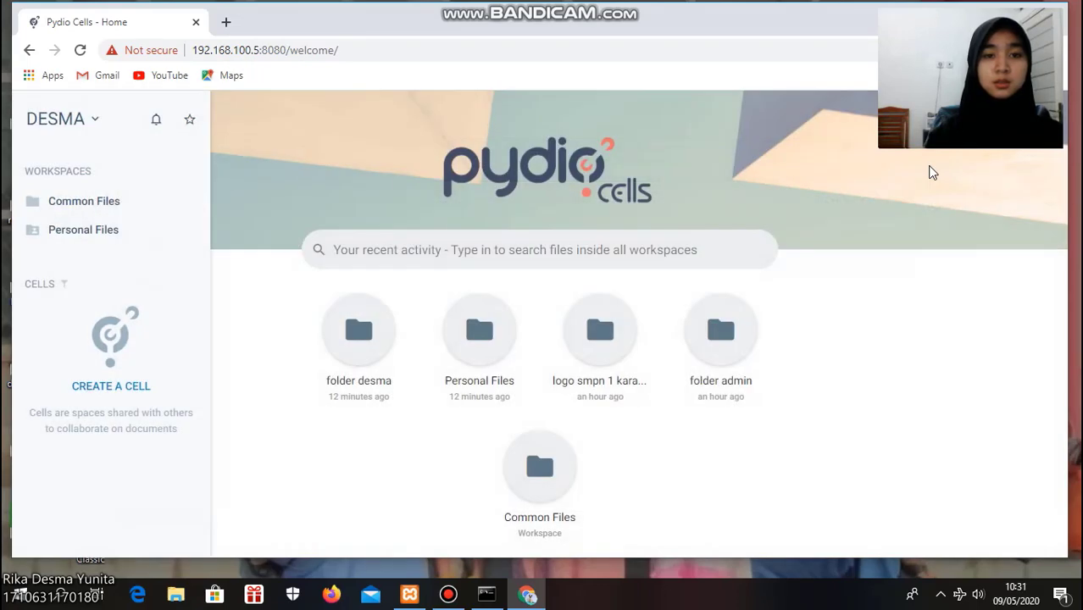
{"action": "left_click", "coordinate": [95, 121]}
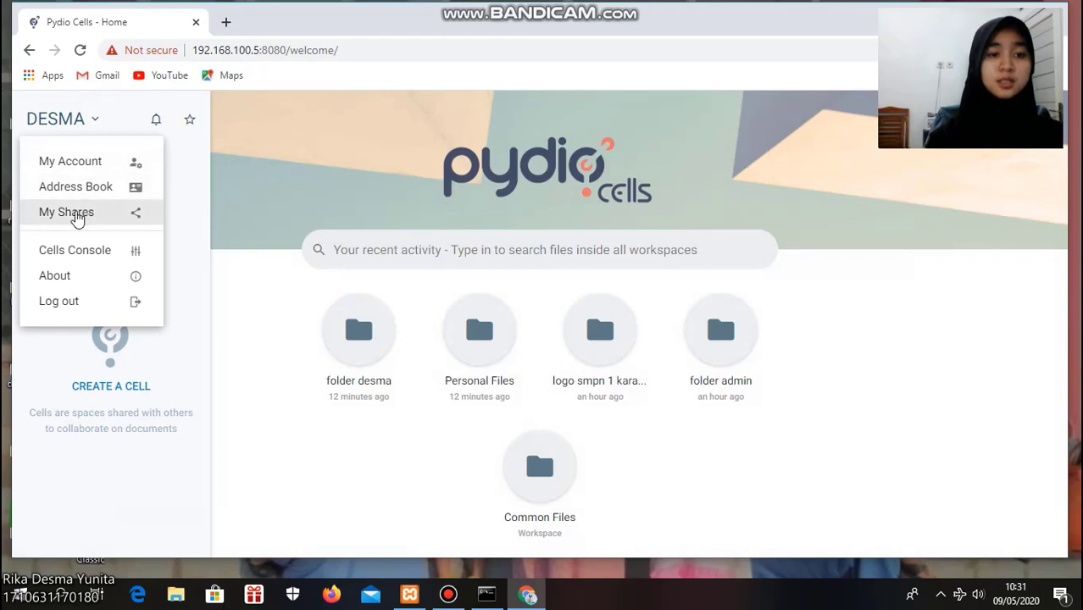
{"action": "left_click", "coordinate": [76, 213]}
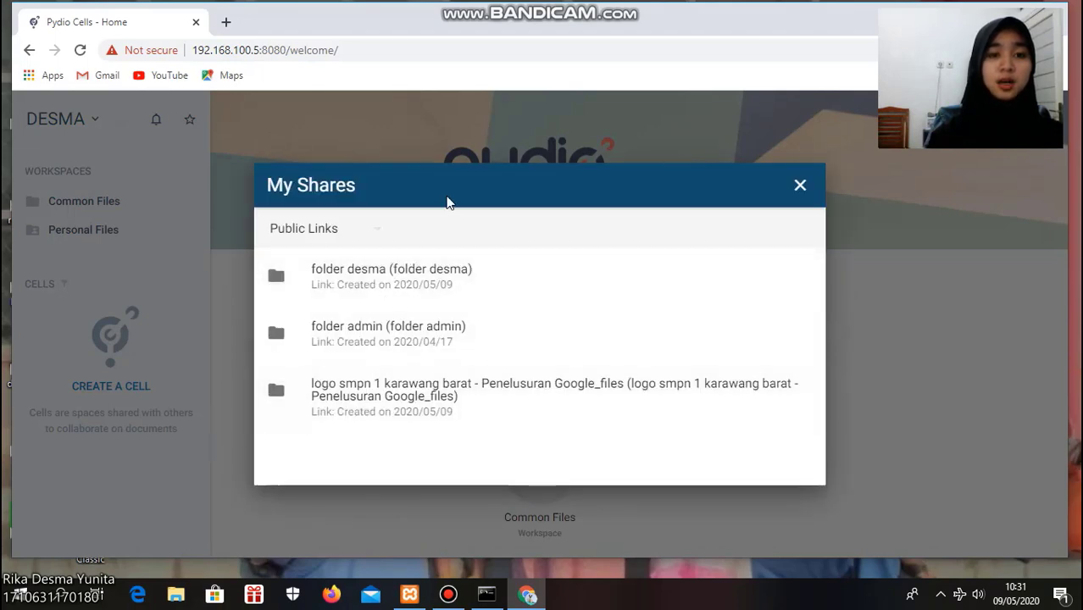
{"action": "left_click", "coordinate": [416, 290]}
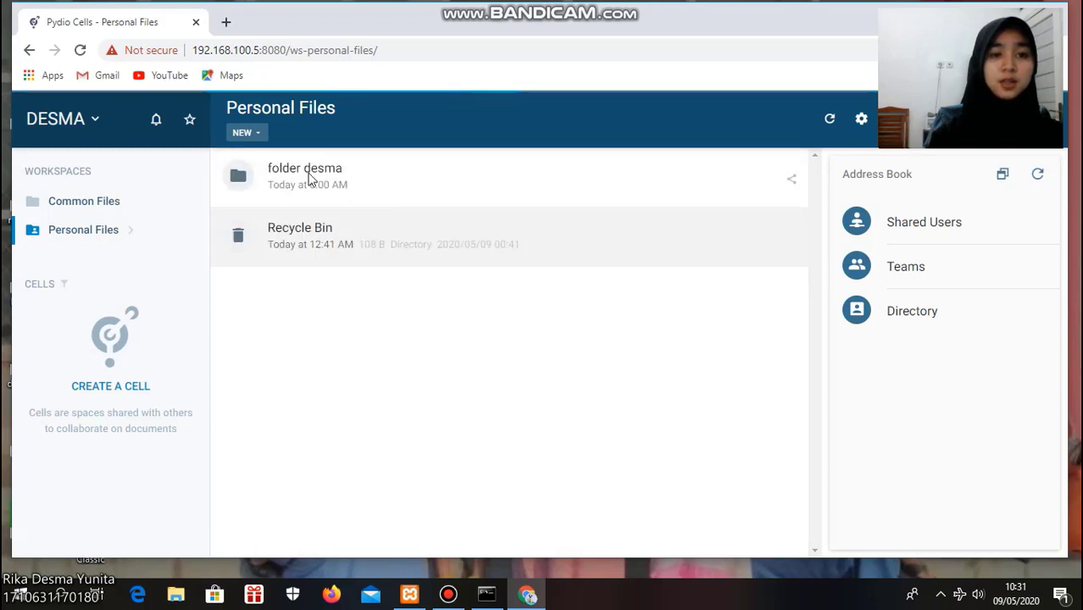
Open folder desma, return to Personal Files, select the folder and review its additional actions
{"action": "double_click", "coordinate": [289, 161]}
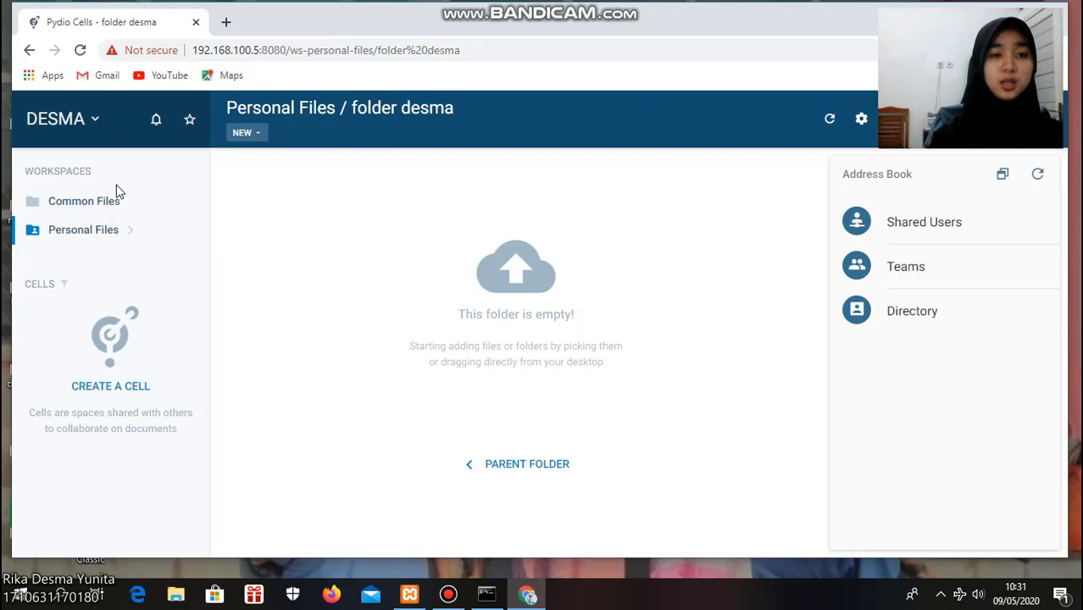
{"action": "left_click", "coordinate": [83, 230]}
{"action": "left_click", "coordinate": [292, 167]}
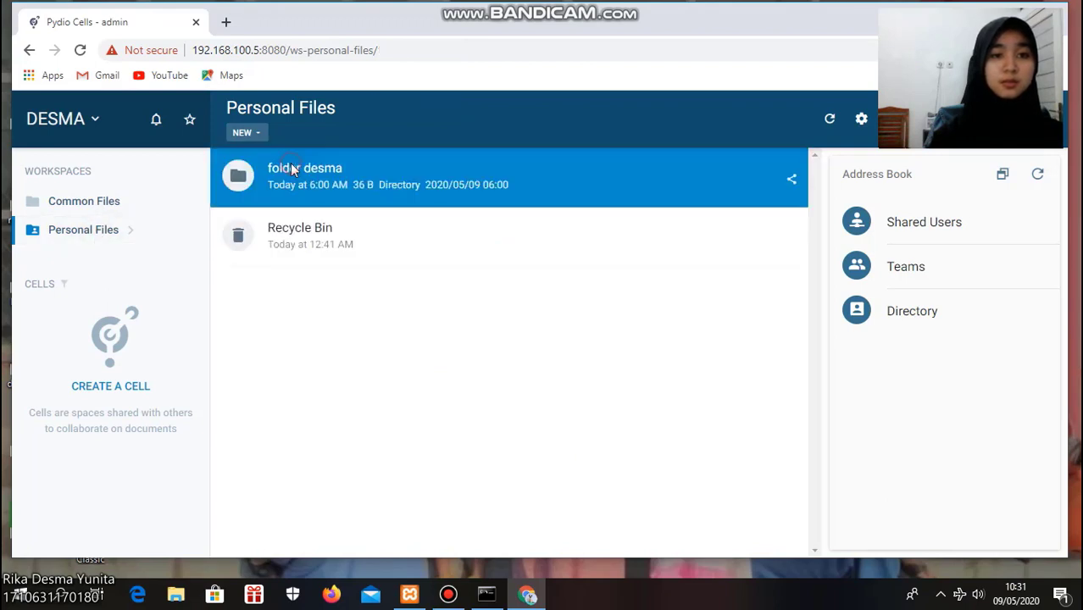
{"action": "left_click", "coordinate": [372, 134]}
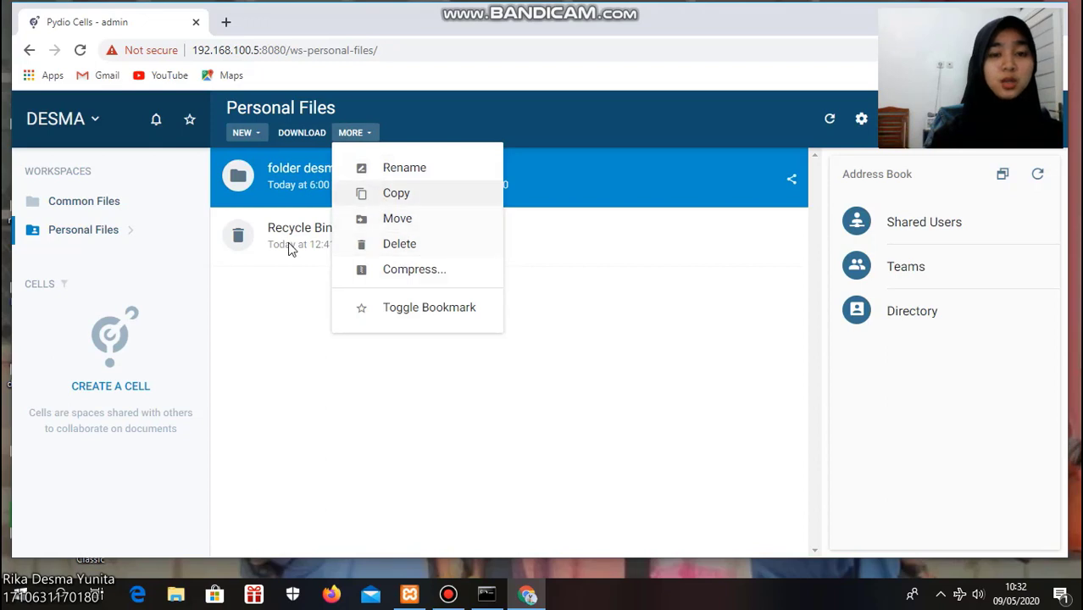
{"action": "left_click", "coordinate": [318, 188]}
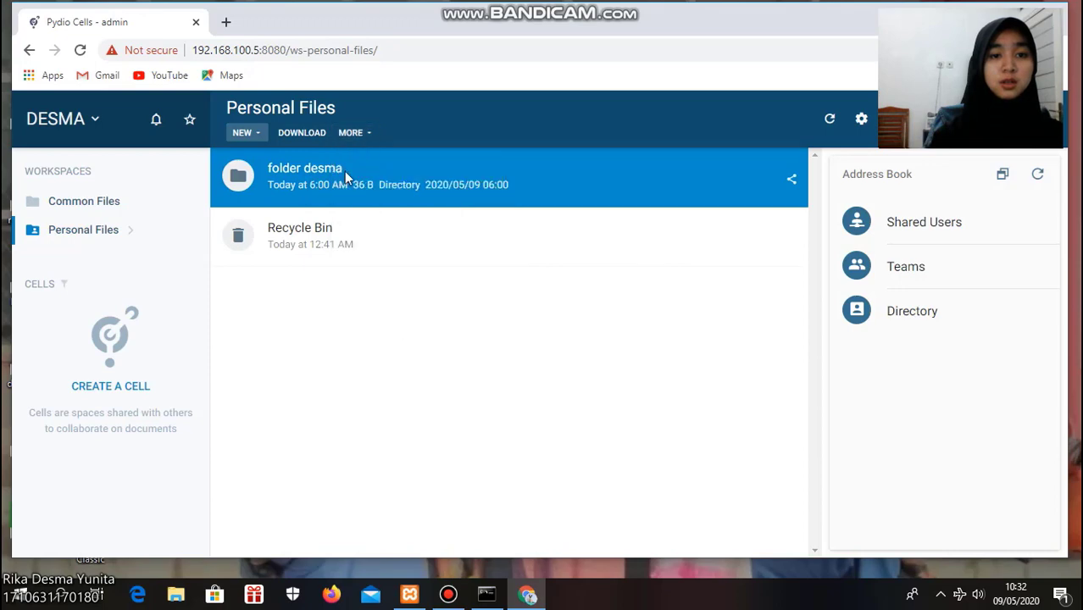
Open the share settings of folder desma and inspect the Access tab's expiry date picker
{"action": "right_click", "coordinate": [344, 171]}
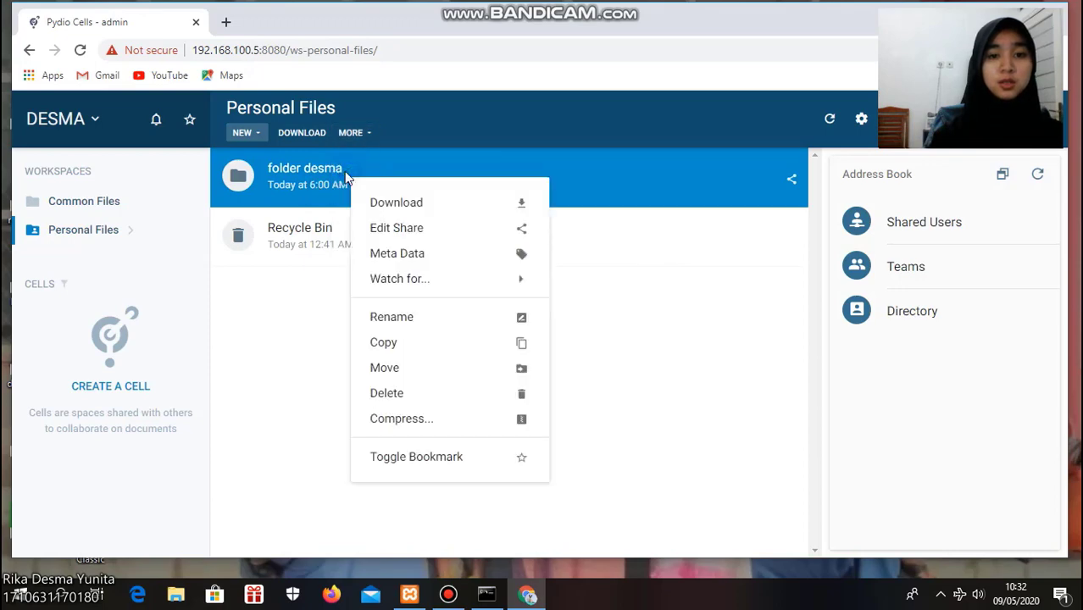
{"action": "left_click", "coordinate": [397, 229]}
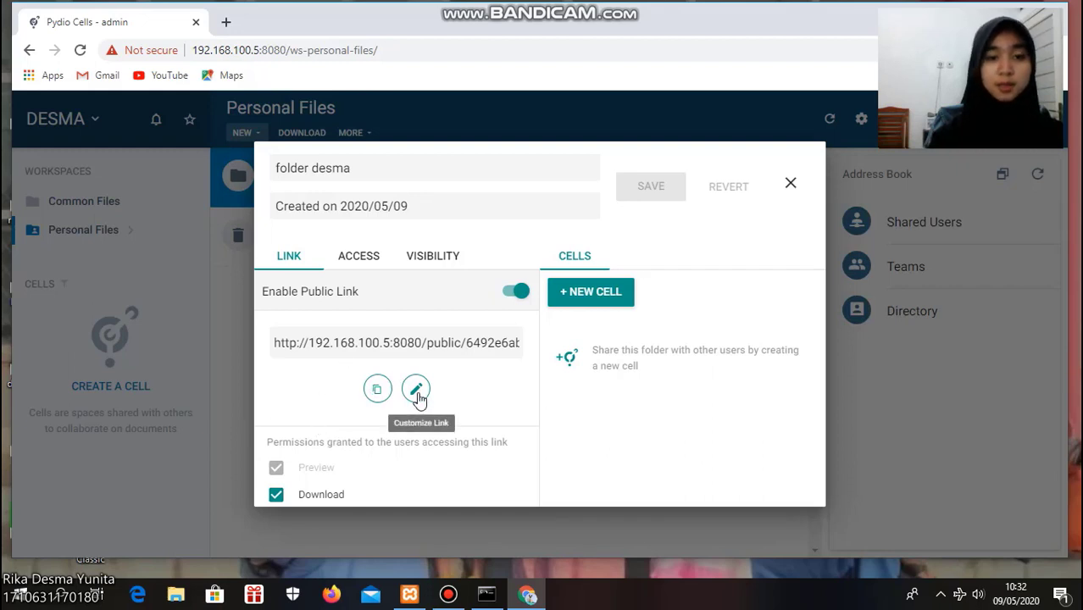
{"action": "left_click", "coordinate": [376, 258]}
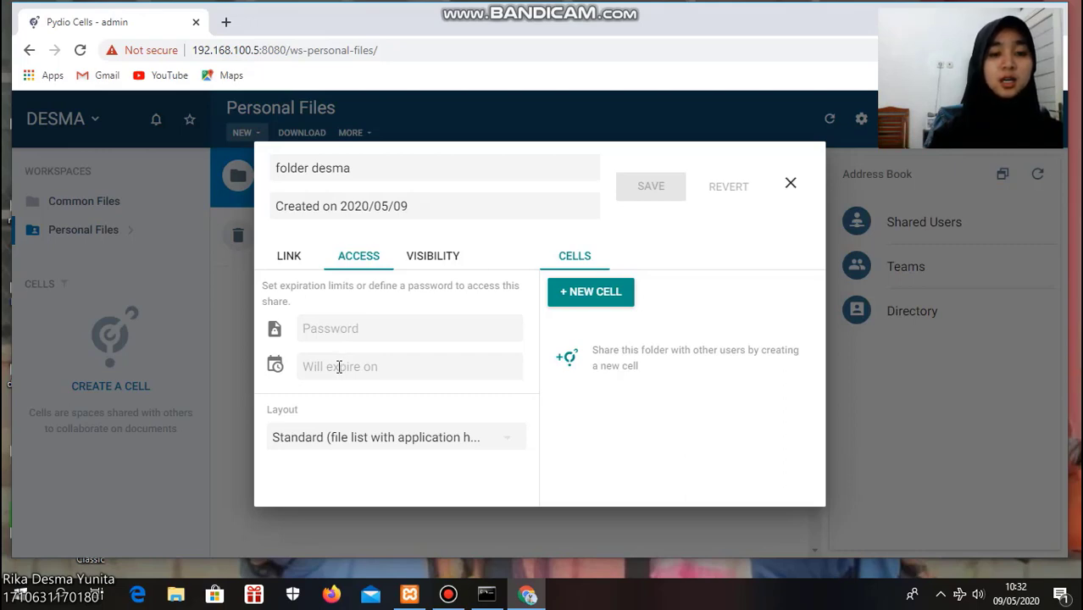
{"action": "left_click", "coordinate": [338, 366]}
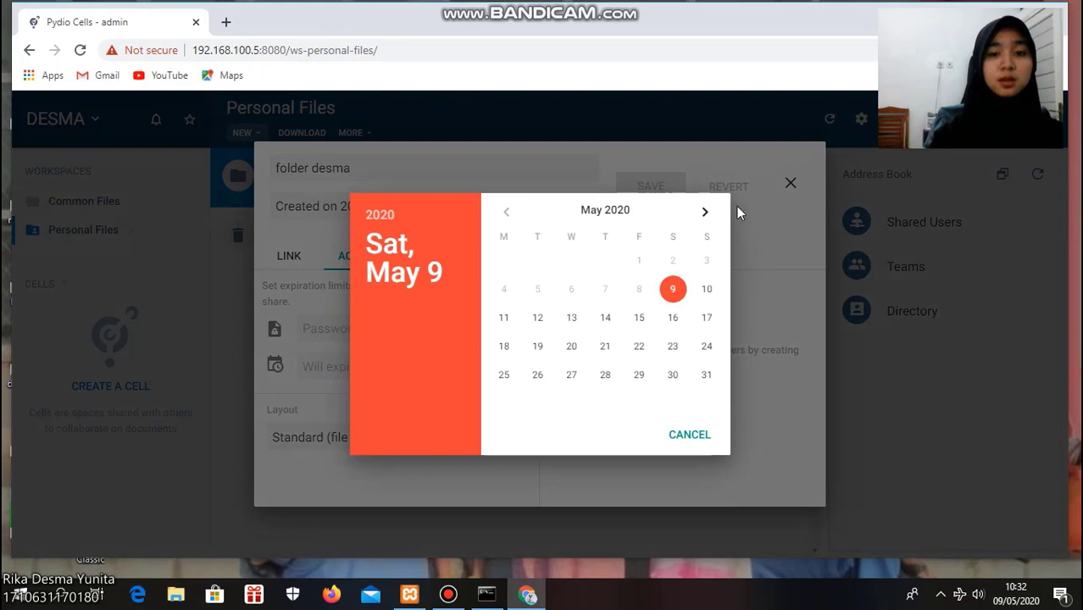
{"action": "left_click", "coordinate": [684, 432]}
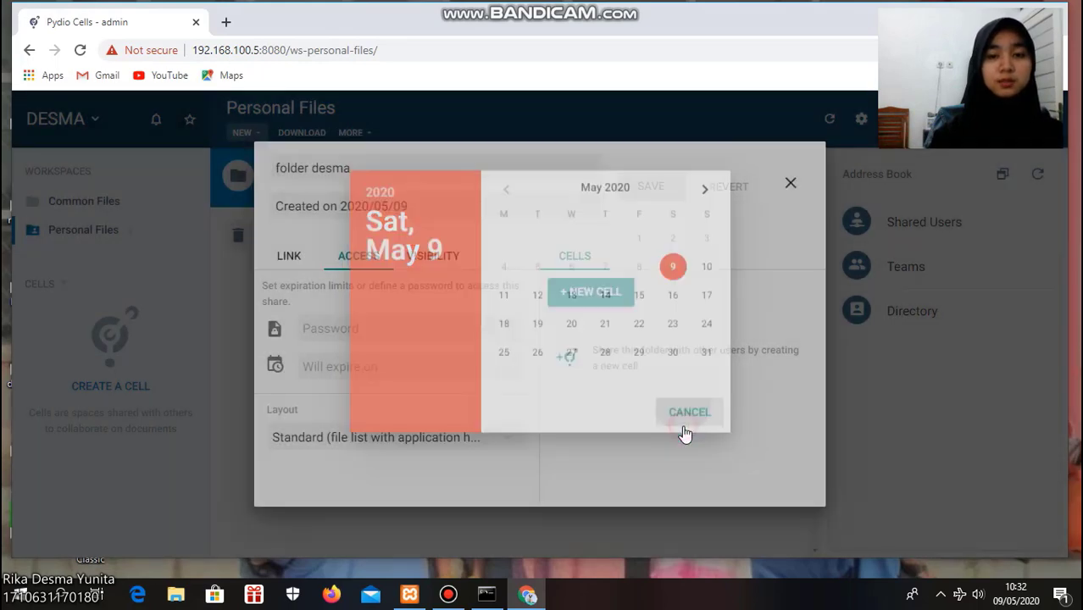
{"action": "left_click", "coordinate": [785, 186]}
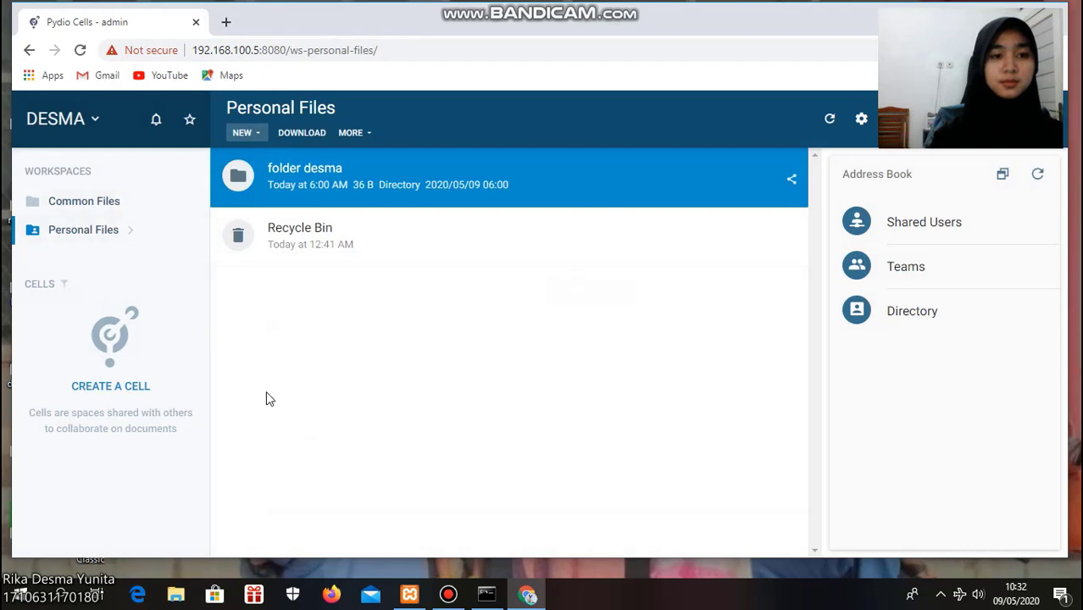
{"action": "left_click", "coordinate": [450, 595]}
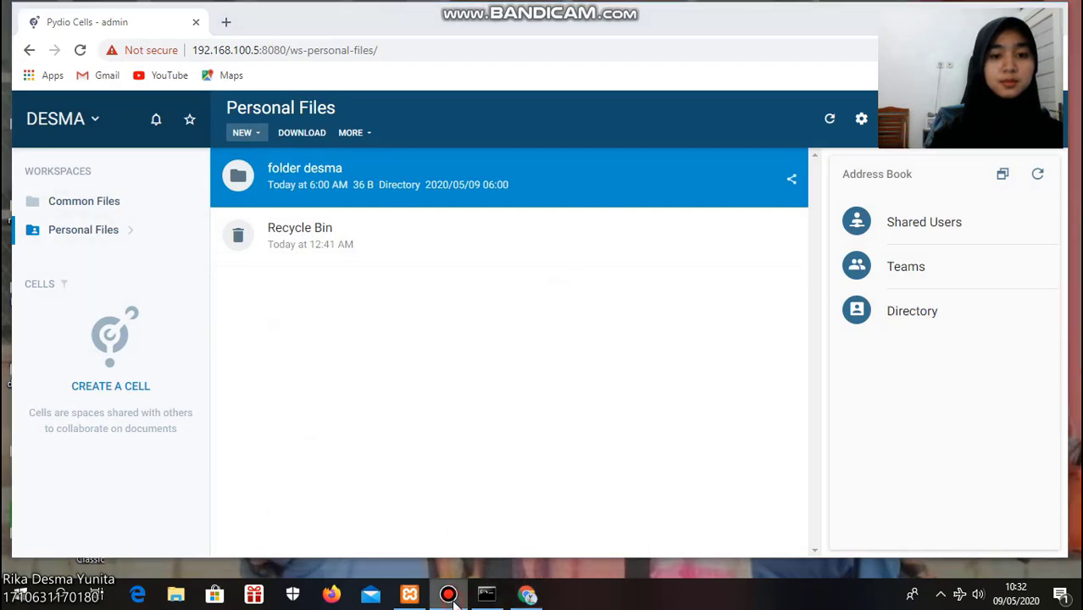
{"action": "left_click", "coordinate": [727, 125]}
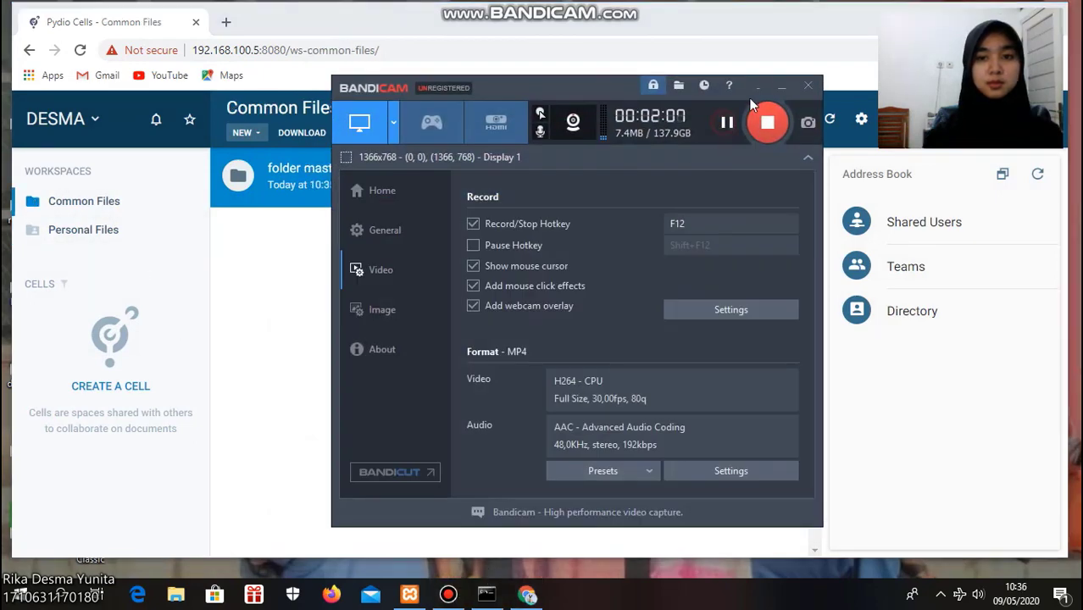
{"action": "left_click", "coordinate": [781, 91]}
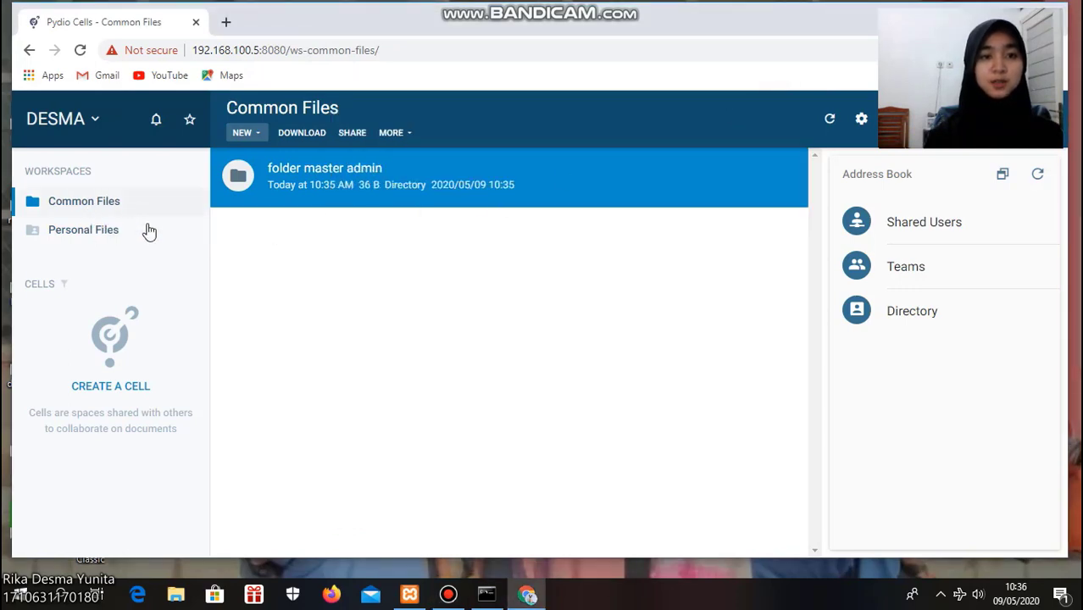
Create a new folder named master admin 2 in Common Files
{"action": "left_click", "coordinate": [260, 136]}
{"action": "left_click", "coordinate": [273, 168]}
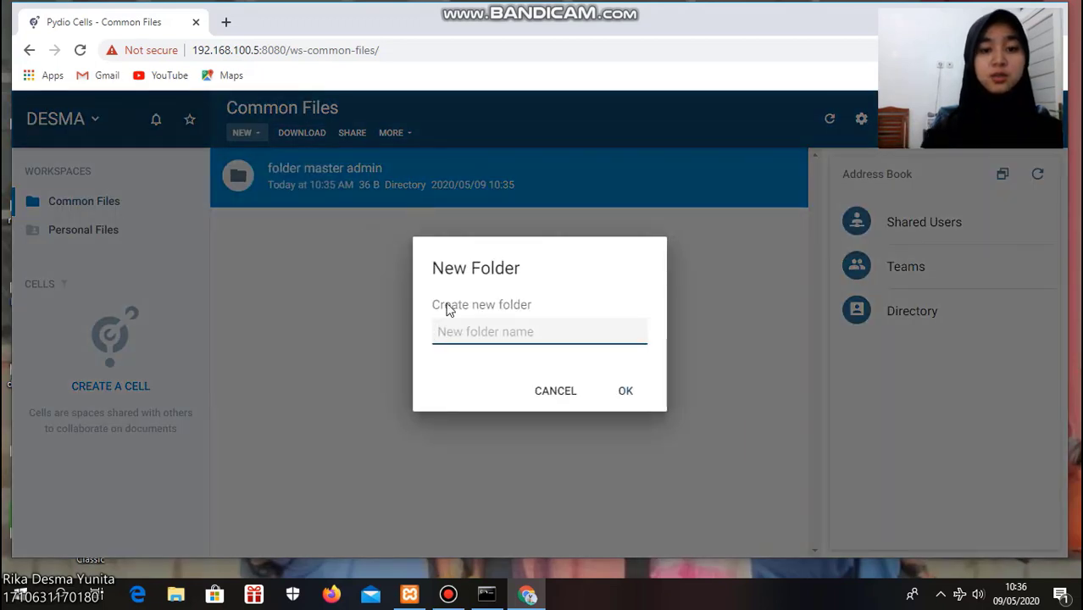
{"action": "type", "text": "master admin 2"}
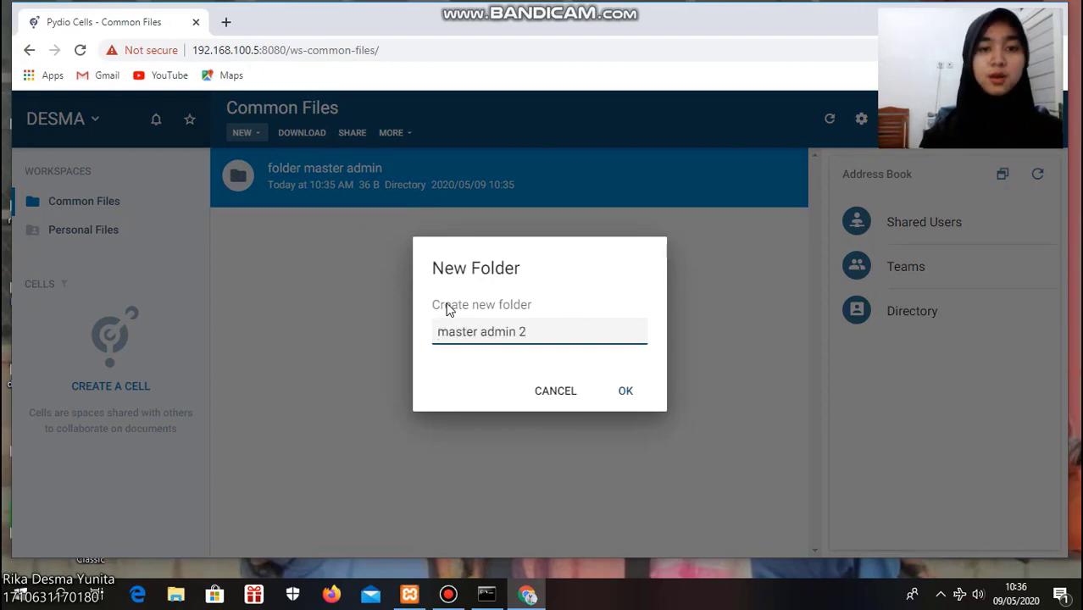
{"action": "left_click", "coordinate": [624, 398]}
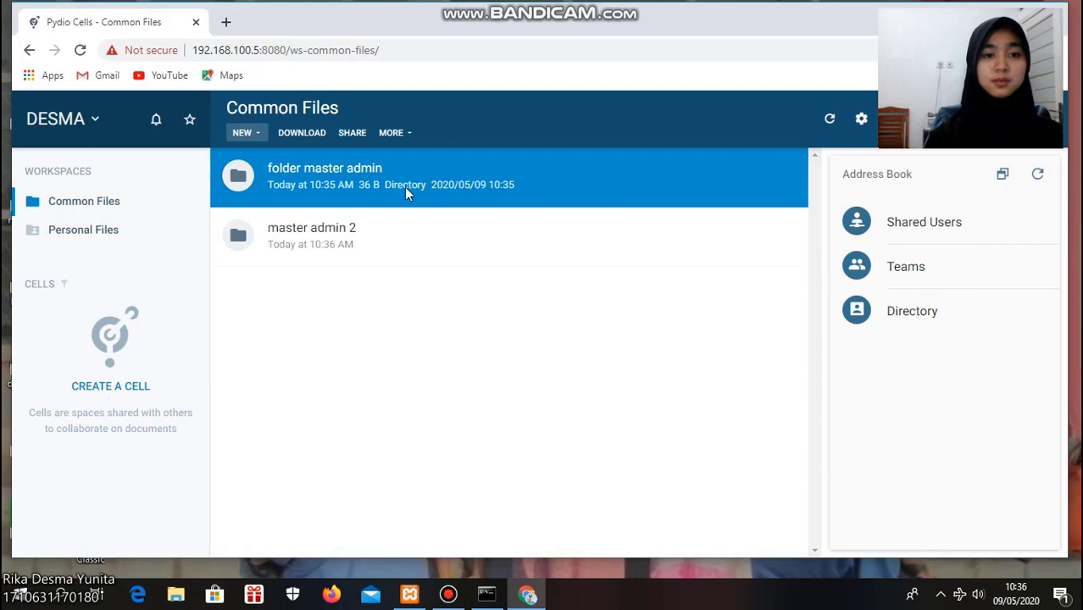
Select master admin 2 and browse the types of new empty files that can be created
{"action": "left_click", "coordinate": [327, 229]}
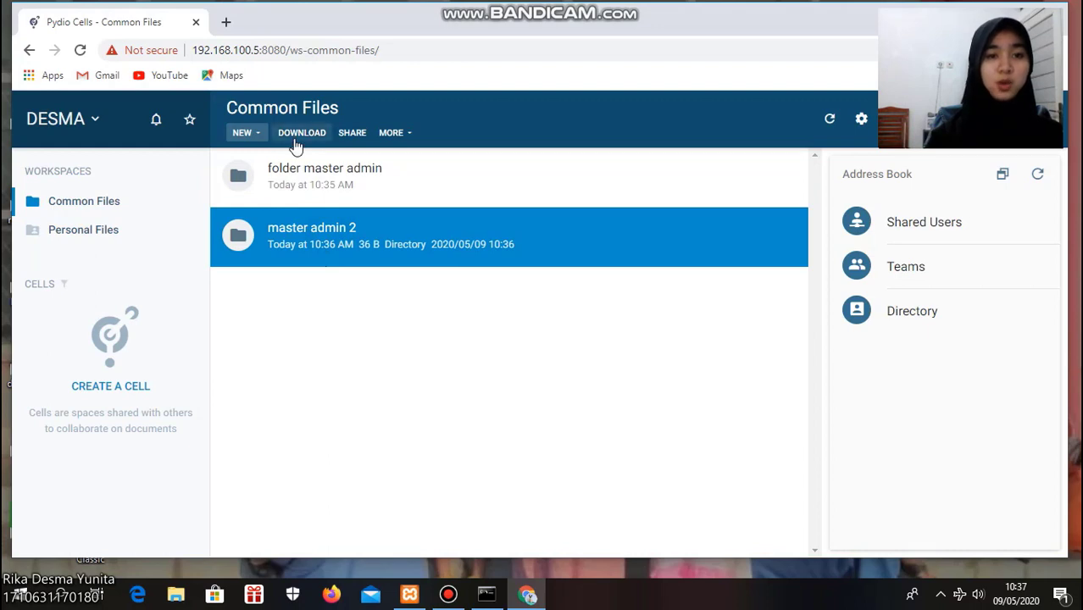
{"action": "left_click", "coordinate": [244, 133]}
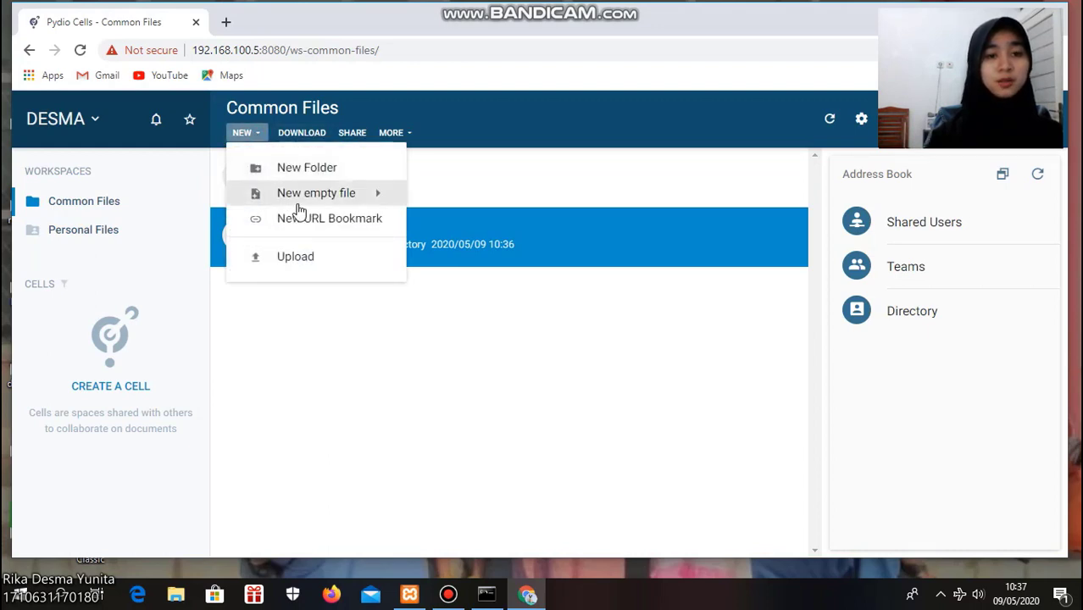
{"action": "left_click", "coordinate": [375, 195]}
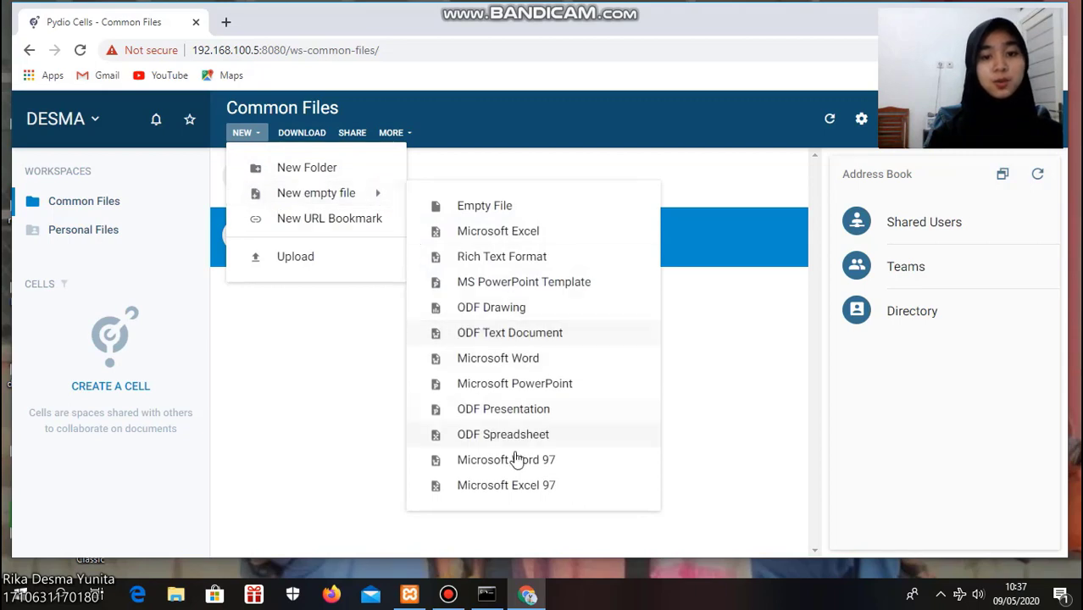
{"action": "left_click", "coordinate": [383, 419]}
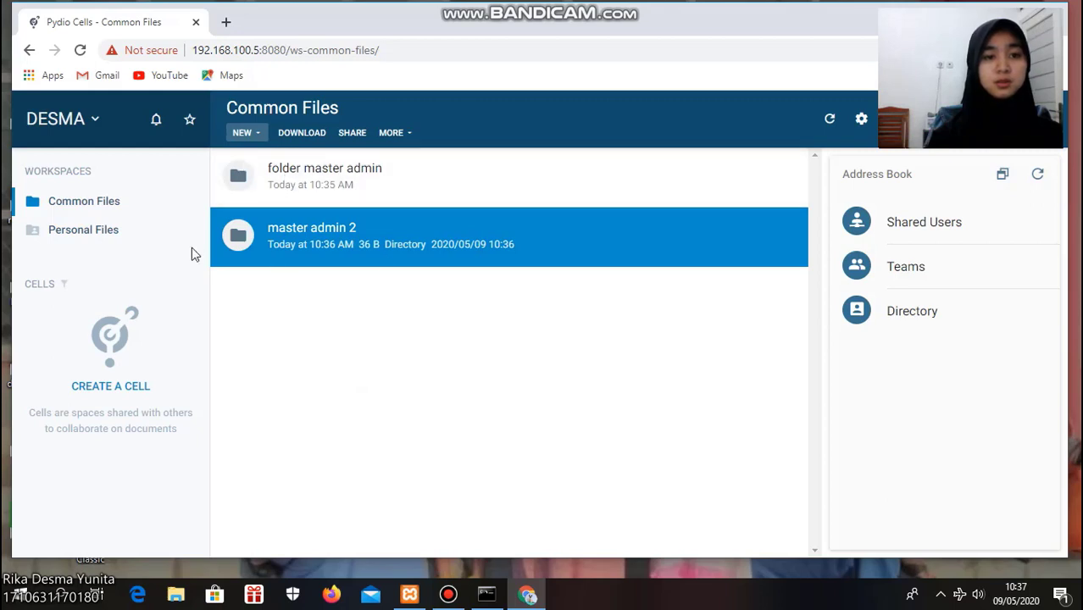
Enable a public link for folder master admin and open its Access settings
{"action": "left_click", "coordinate": [321, 174]}
{"action": "right_click", "coordinate": [323, 180]}
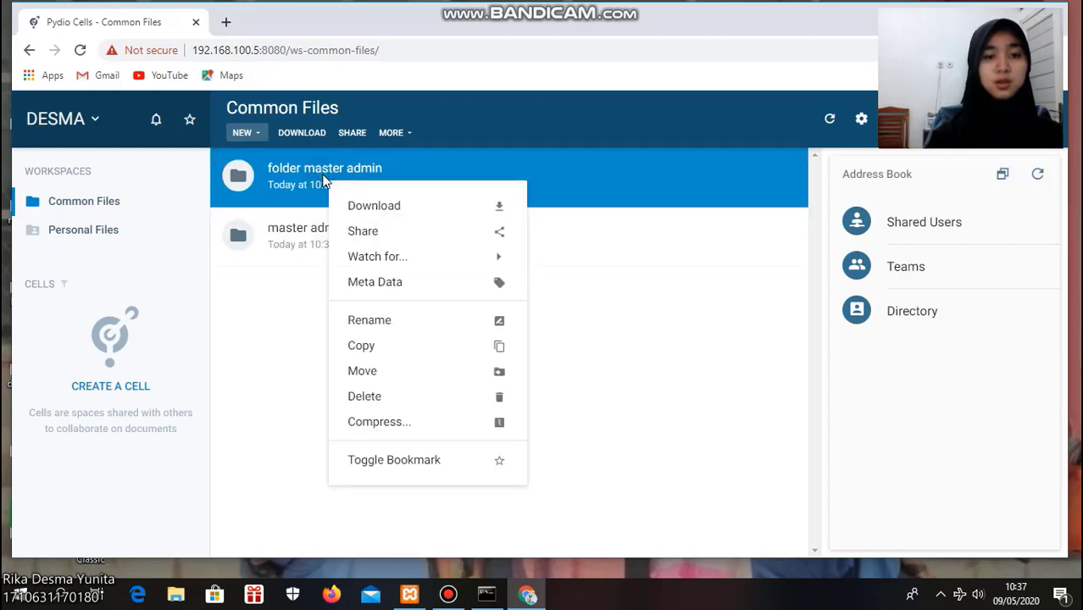
{"action": "left_click", "coordinate": [379, 233]}
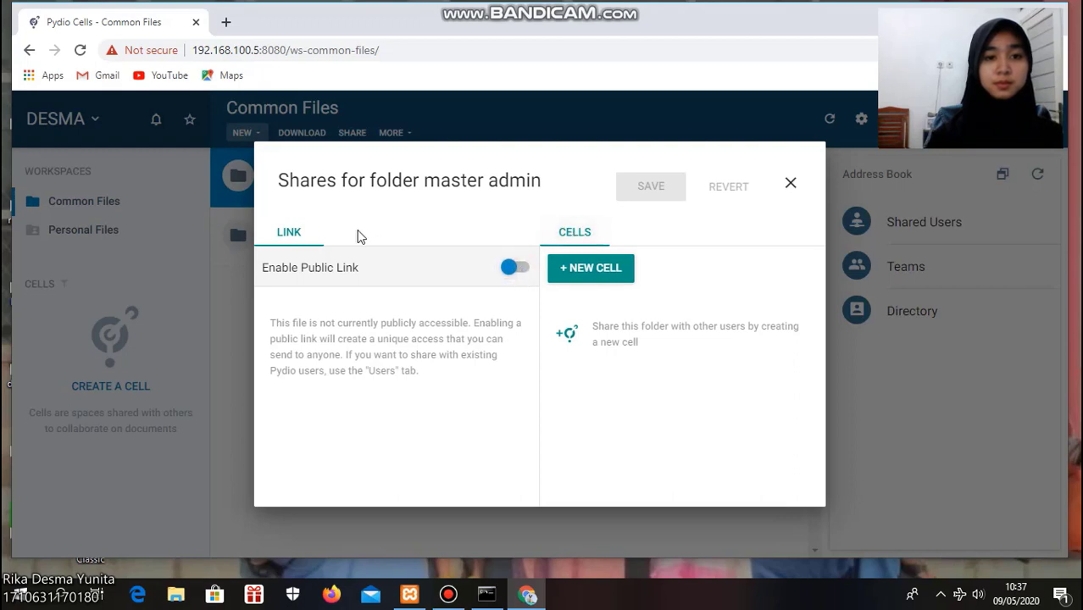
{"action": "left_click", "coordinate": [289, 232]}
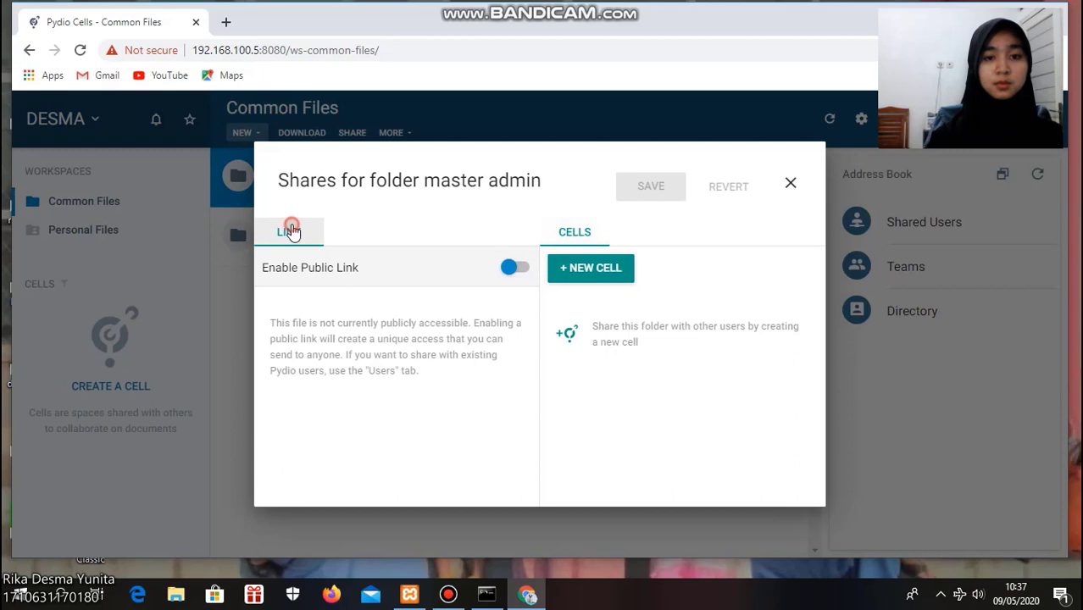
{"action": "left_click", "coordinate": [520, 269]}
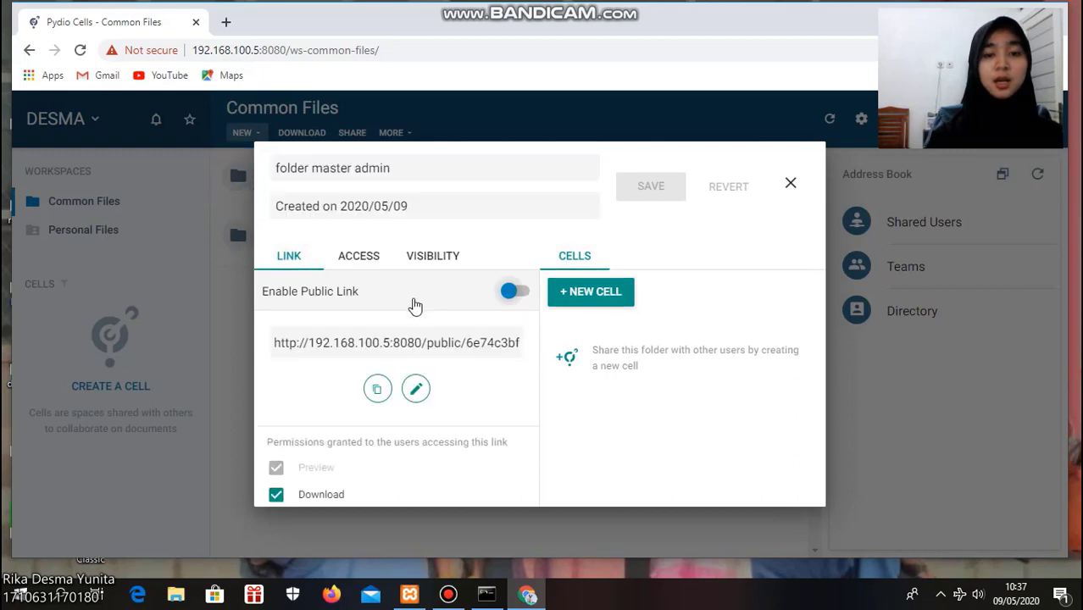
{"action": "left_click", "coordinate": [360, 261]}
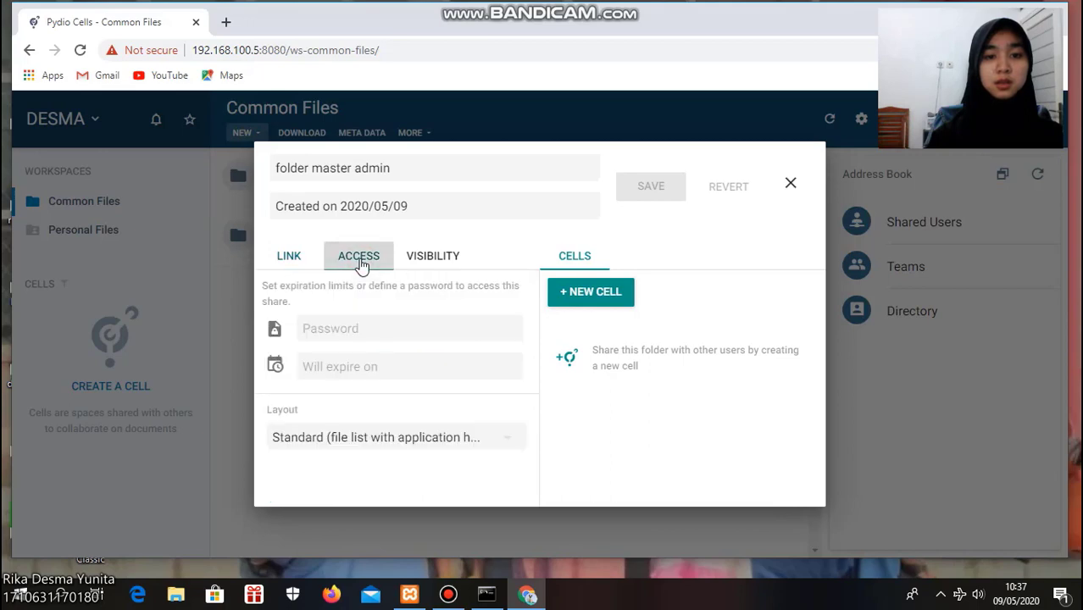
Review the public link settings of folder master admin and close the share dialog
{"action": "left_click", "coordinate": [292, 263]}
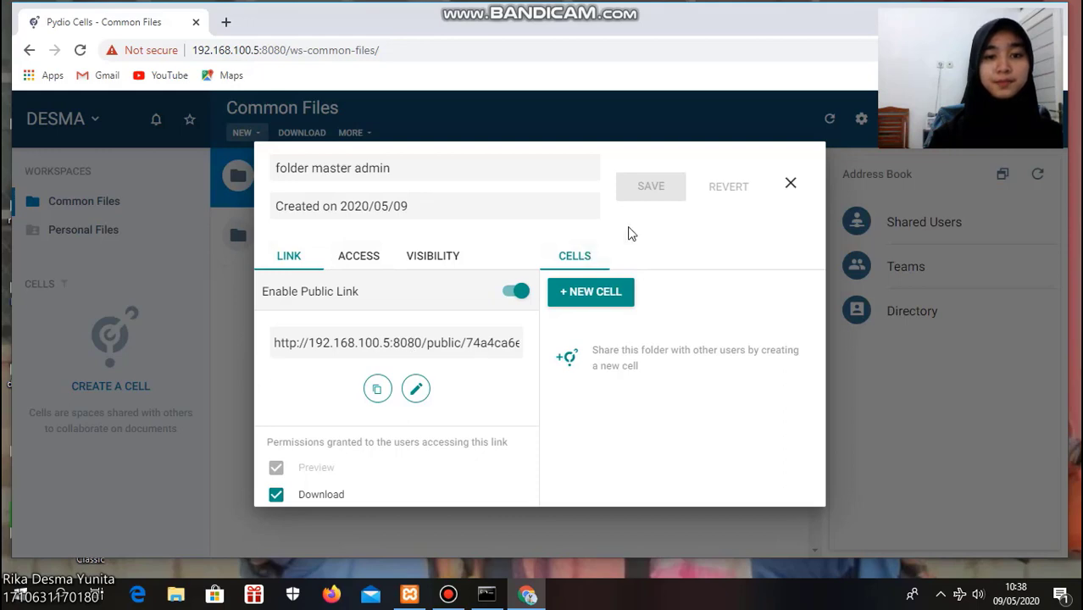
{"action": "left_click", "coordinate": [791, 186]}
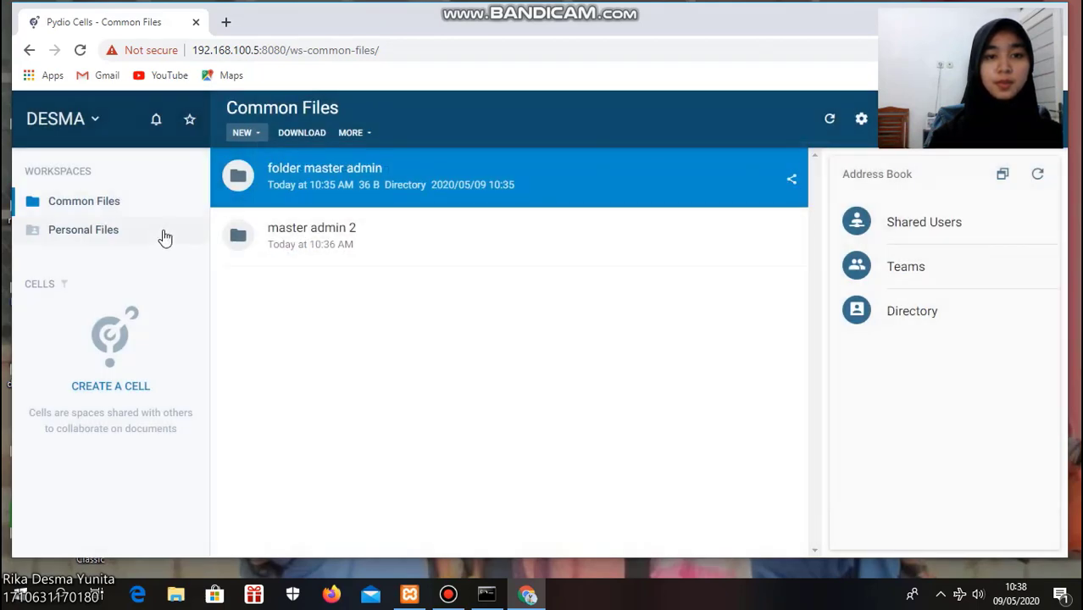
{"action": "left_click", "coordinate": [95, 122]}
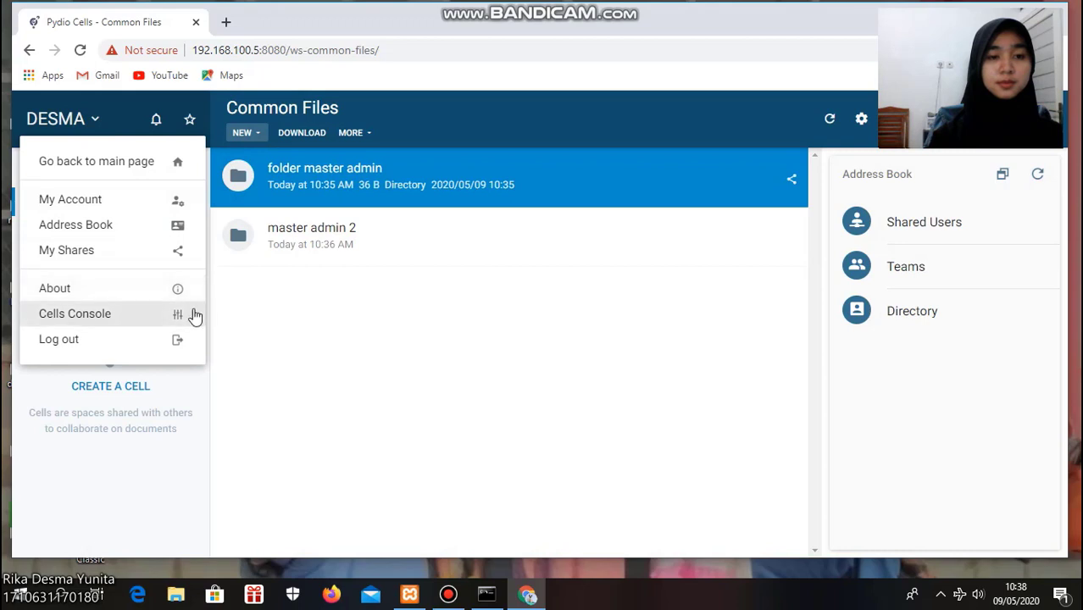
{"action": "left_click", "coordinate": [277, 310]}
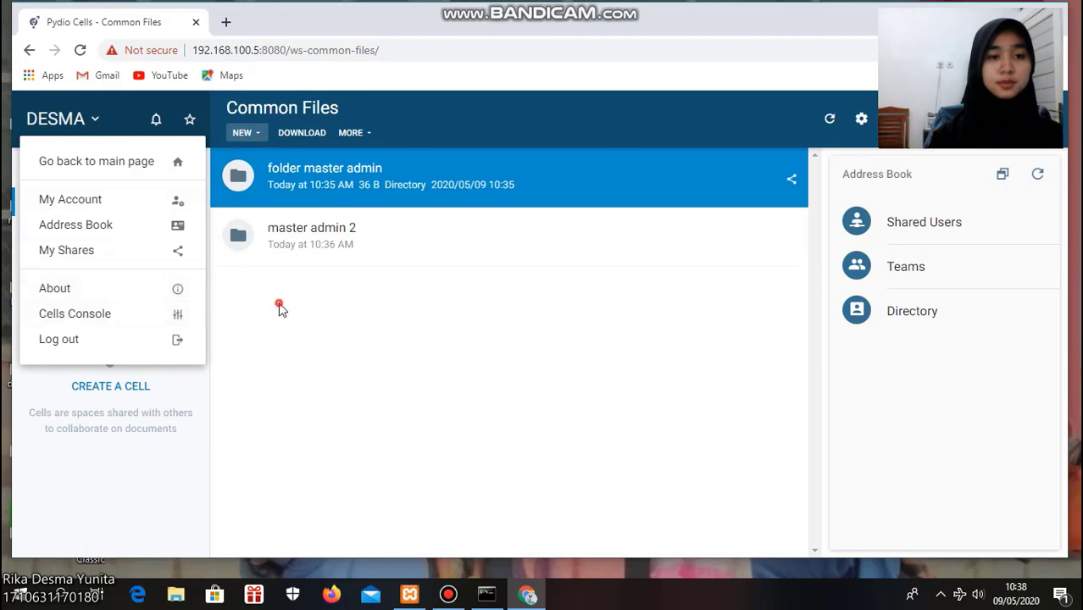
{"action": "left_click", "coordinate": [97, 122]}
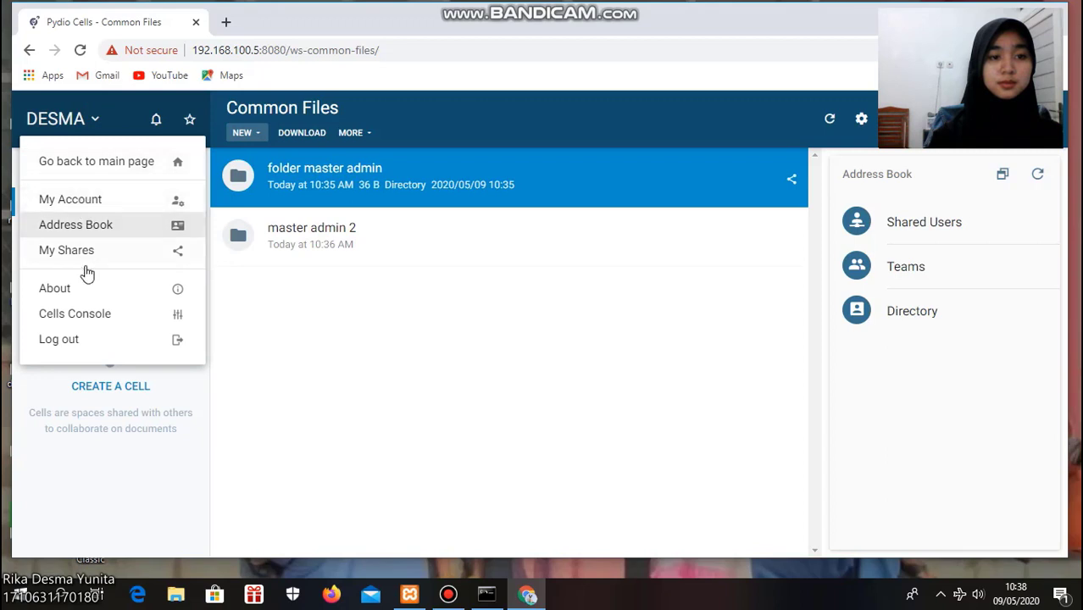
{"action": "left_click", "coordinate": [315, 293]}
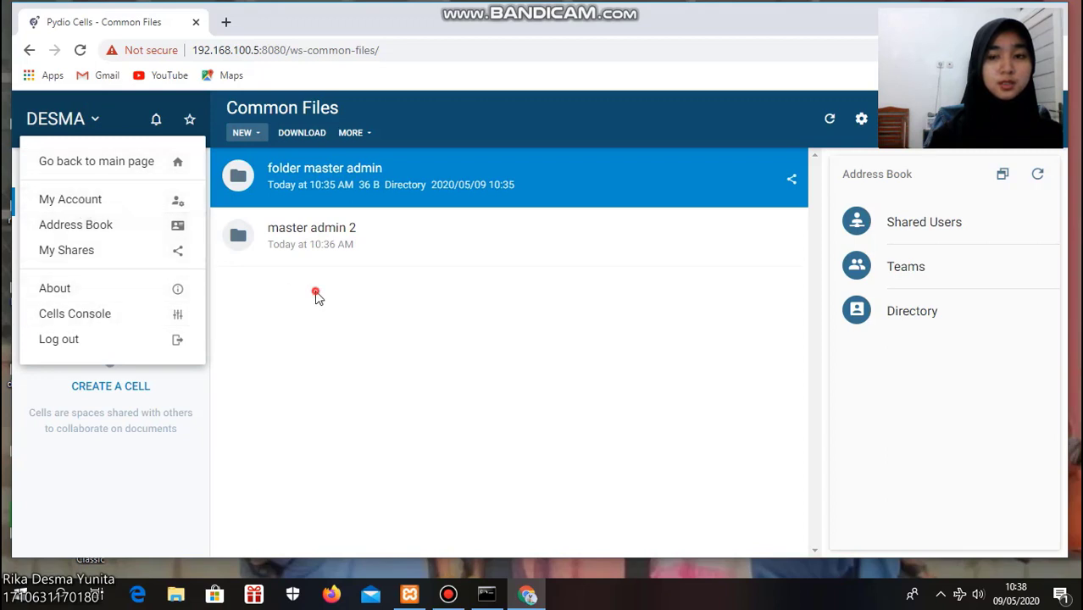
{"action": "mouse_move", "coordinate": [452, 599]}
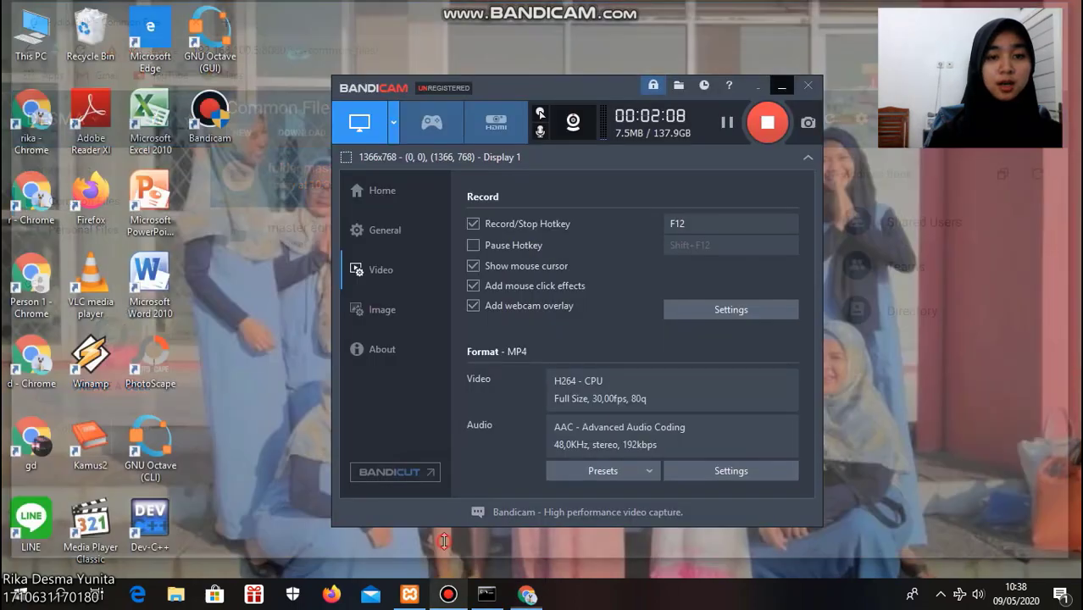
{"action": "left_click", "coordinate": [443, 534]}
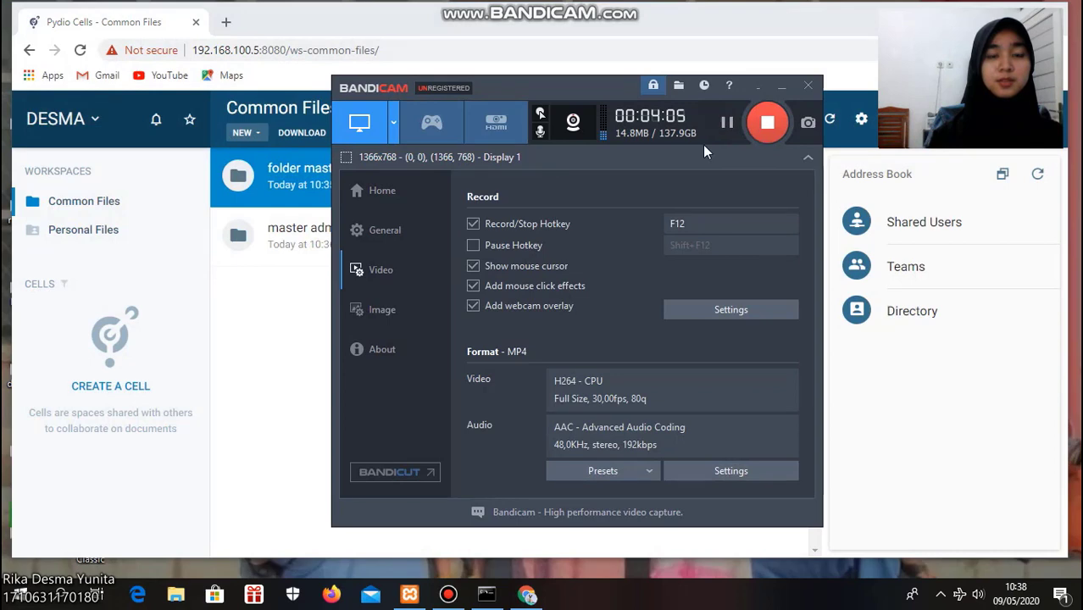
{"action": "left_click", "coordinate": [781, 85]}
Open the About dialog for Pydio Cells Home Edition, scroll through its details and close it
{"action": "left_click", "coordinate": [96, 120]}
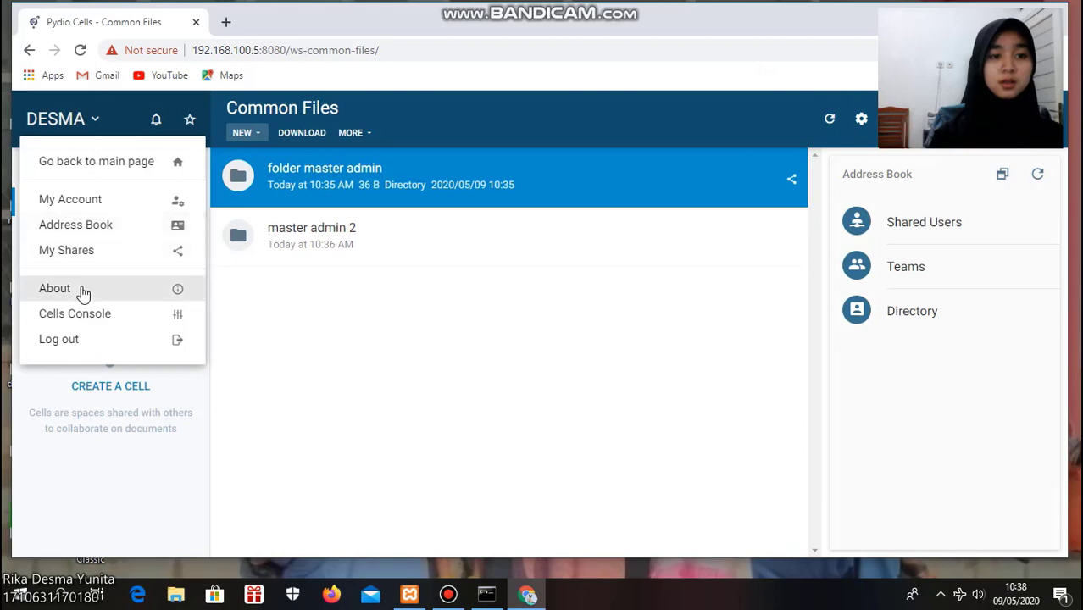
{"action": "left_click", "coordinate": [84, 292]}
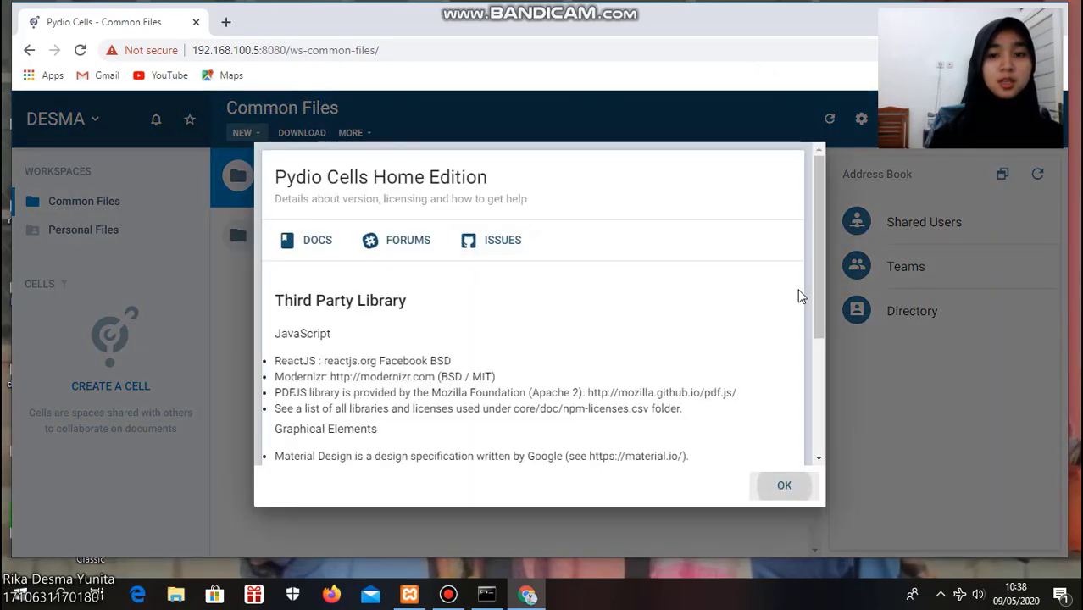
{"action": "left_click_drag", "start_coordinate": [824, 281], "coordinate": [824, 255]}
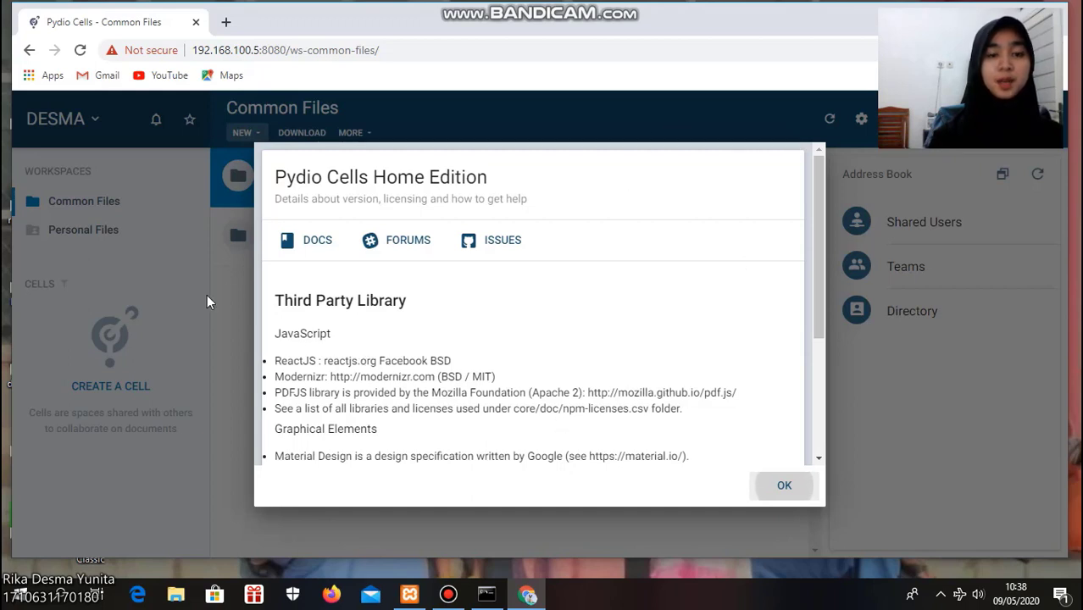
{"action": "left_click", "coordinate": [234, 310]}
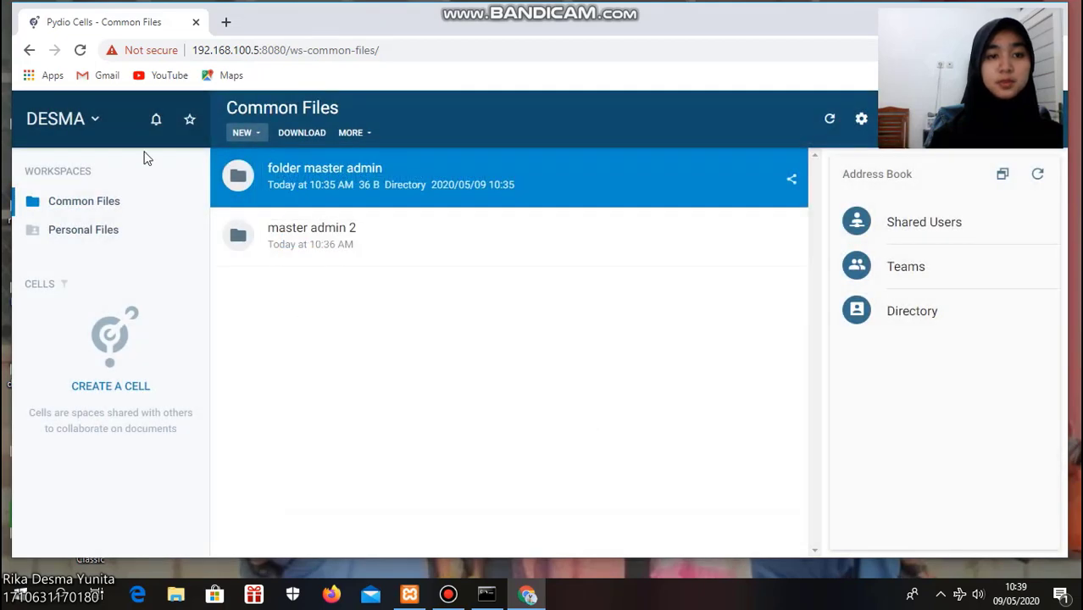
Open the Cells Console and browse its People, Roles, Workspaces and Storage sections
{"action": "left_click", "coordinate": [96, 120]}
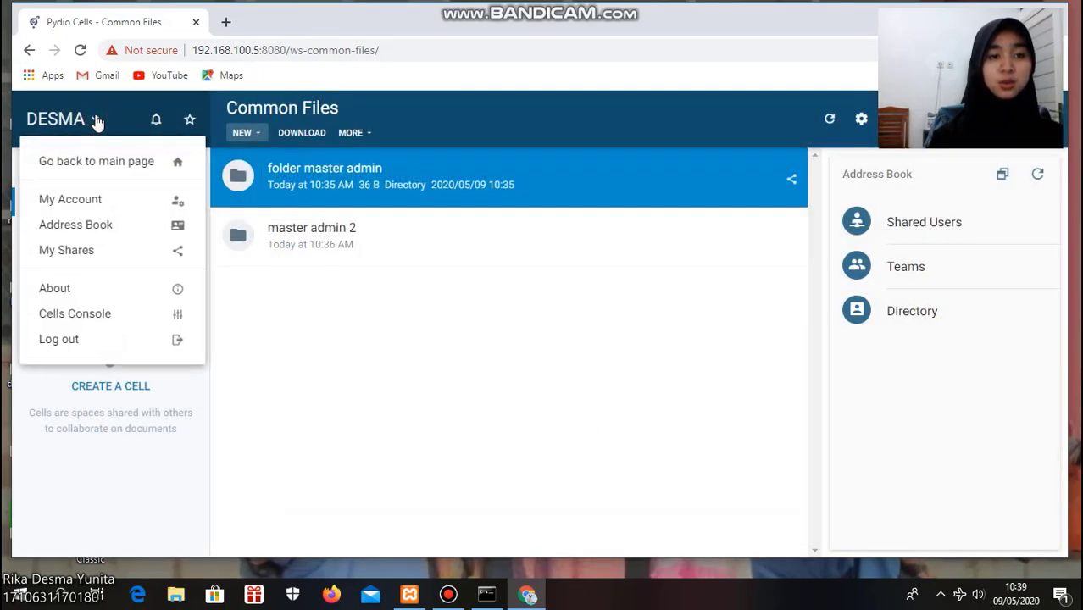
{"action": "left_click", "coordinate": [97, 317]}
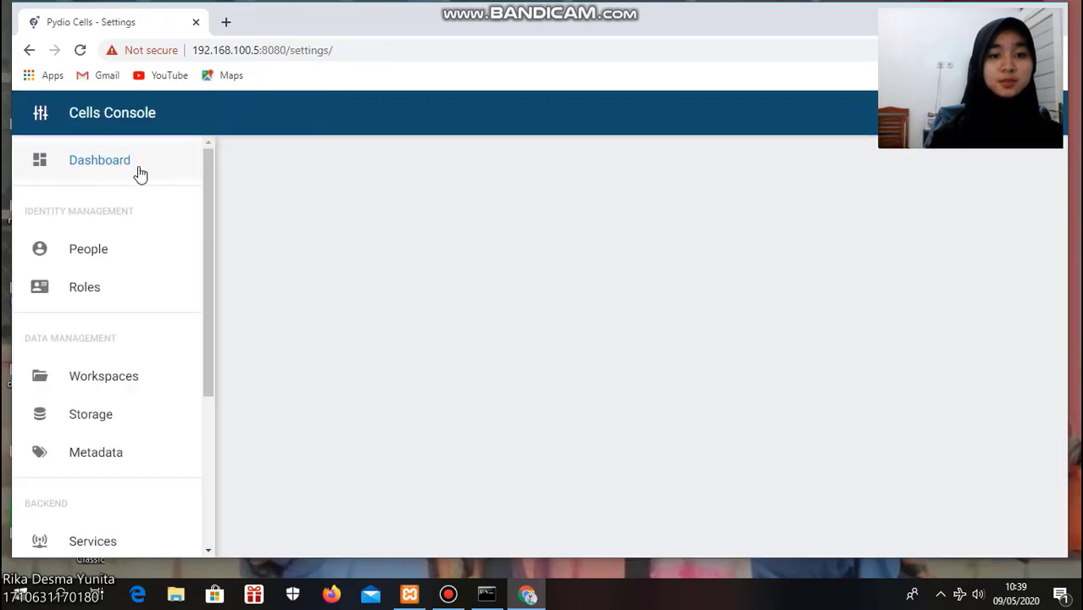
{"action": "left_click", "coordinate": [93, 265]}
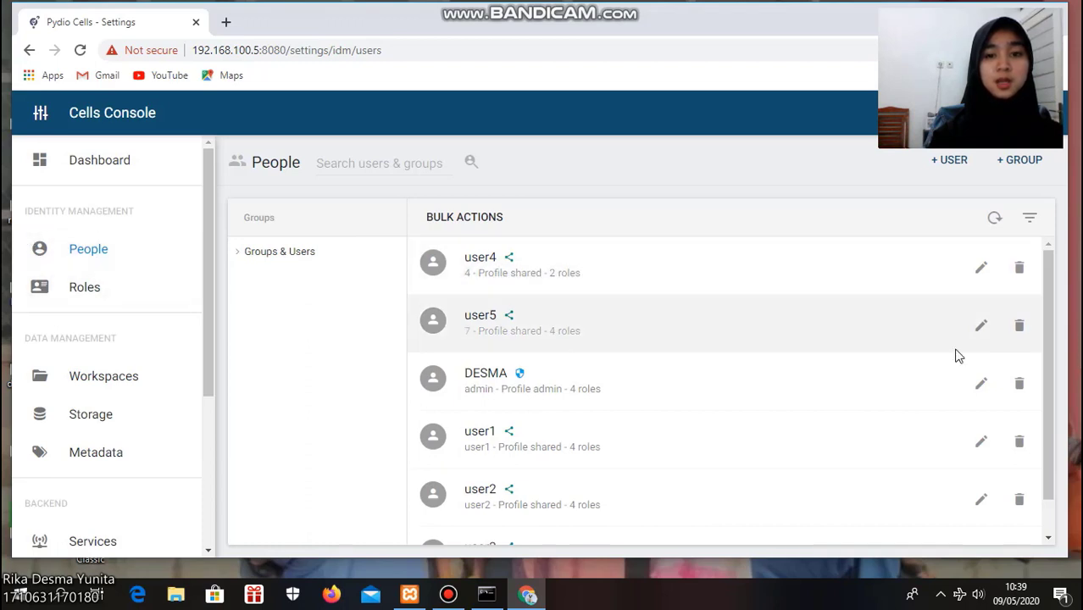
{"action": "mouse_move", "coordinate": [1048, 325]}
{"action": "left_mouse_down"}
{"action": "mouse_move", "coordinate": [1045, 374]}
{"action": "mouse_move", "coordinate": [1042, 321]}
{"action": "left_mouse_up"}
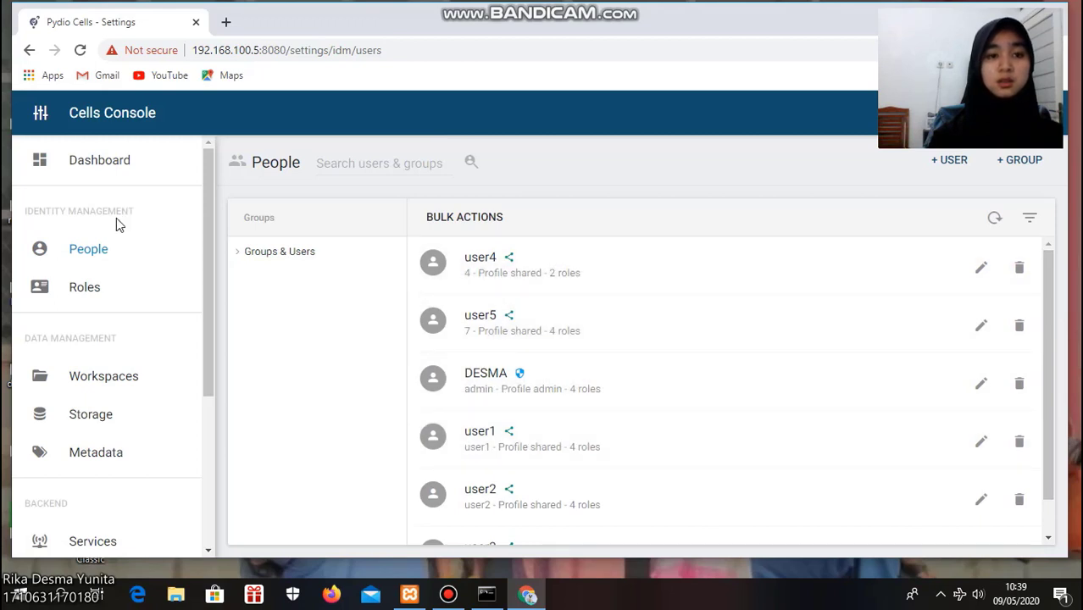
{"action": "left_click", "coordinate": [93, 288]}
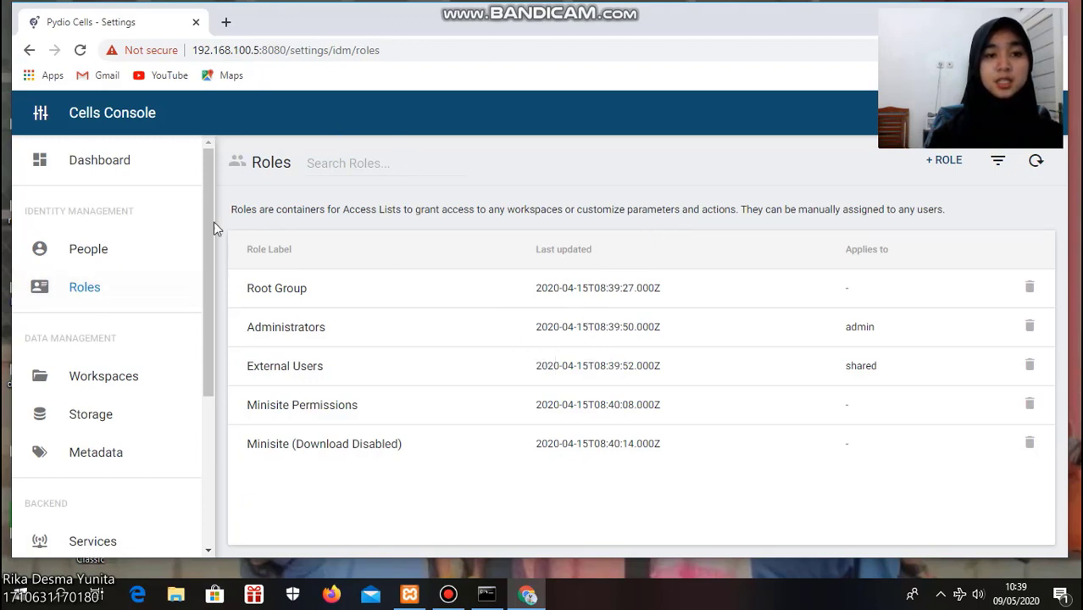
{"action": "left_click", "coordinate": [113, 380]}
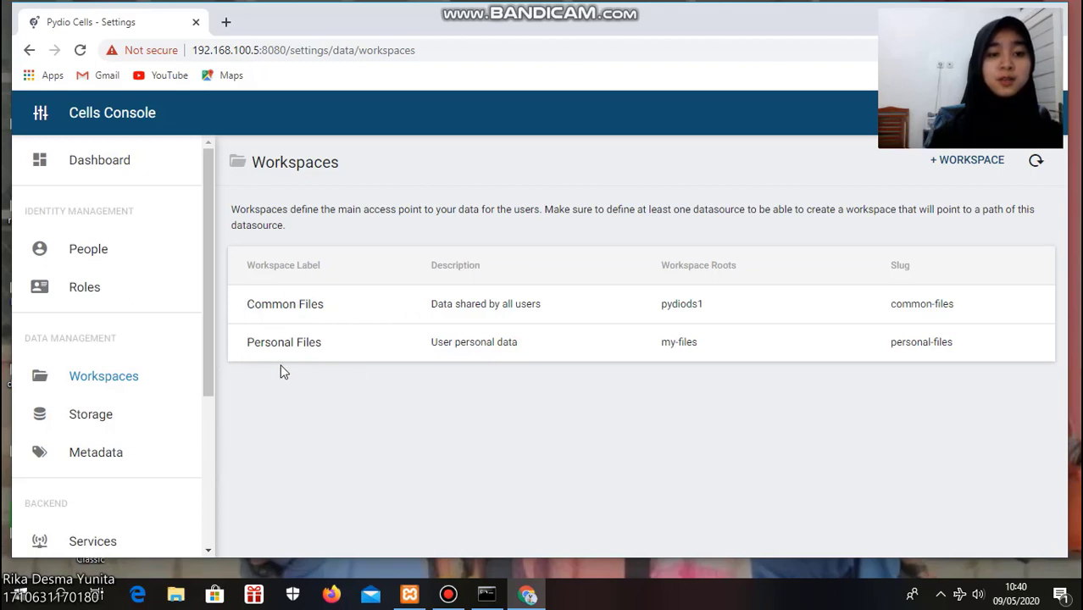
{"action": "left_click", "coordinate": [107, 424]}
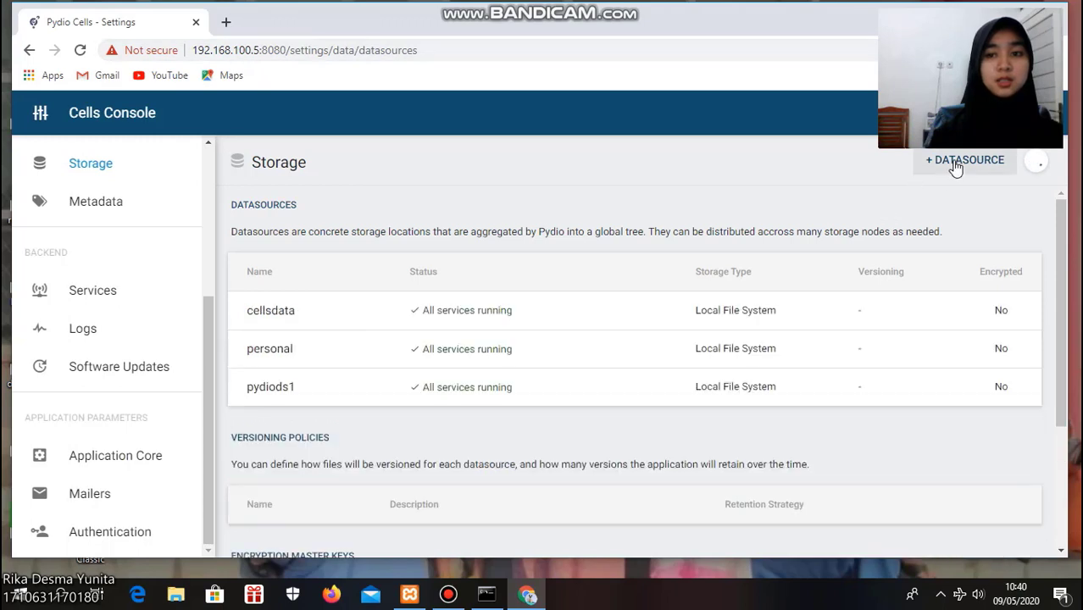
Open the New DataSource form, scroll through its options, and close it without saving
{"action": "left_click", "coordinate": [956, 163]}
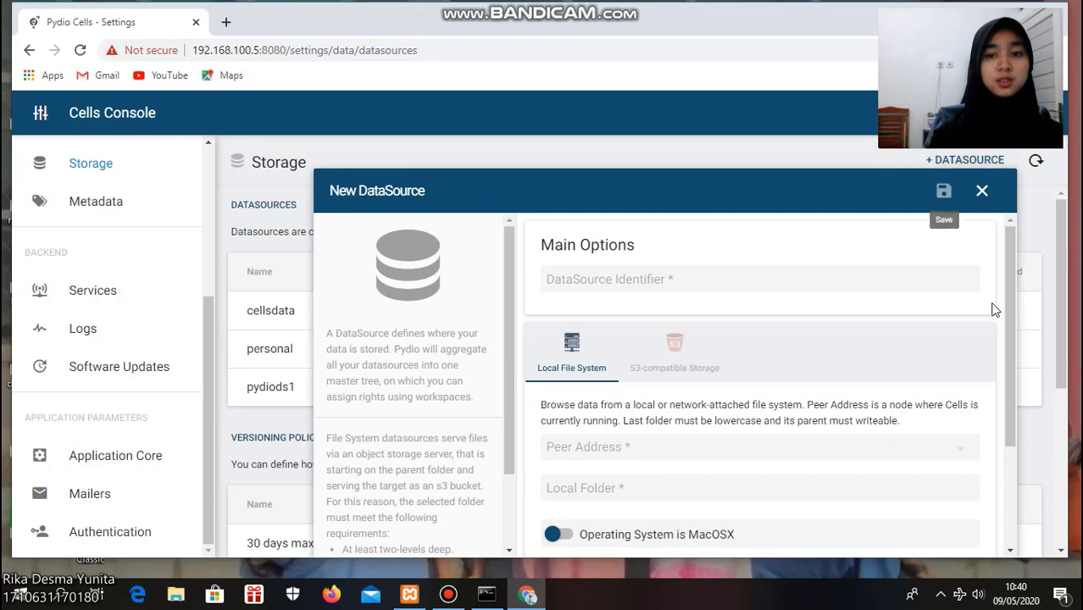
{"action": "left_click_drag", "start_coordinate": [1008, 374], "coordinate": [1008, 442]}
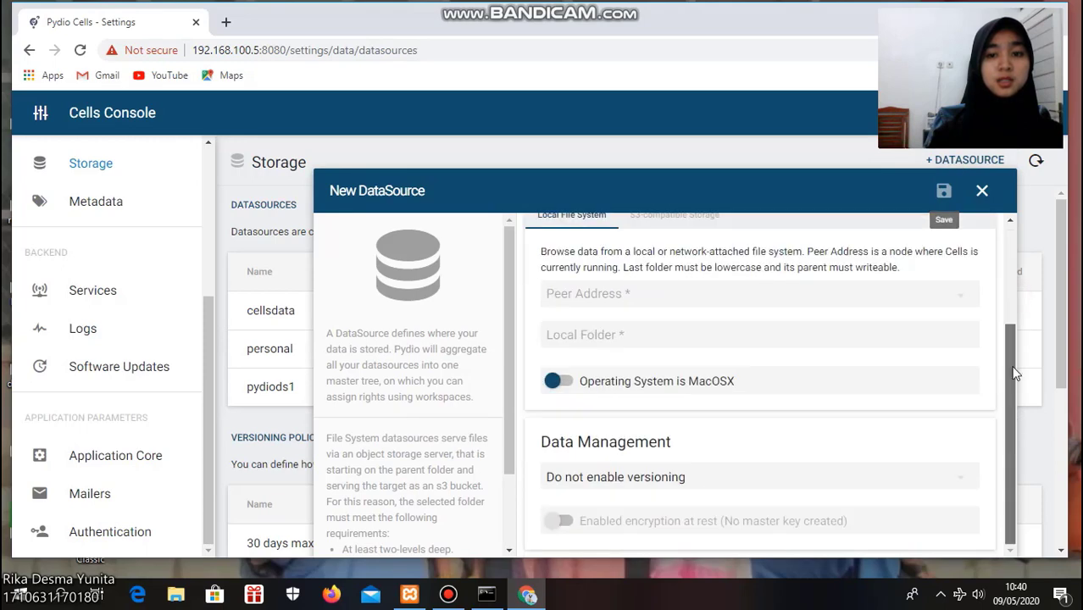
{"action": "left_click_drag", "start_coordinate": [1015, 373], "coordinate": [1009, 294]}
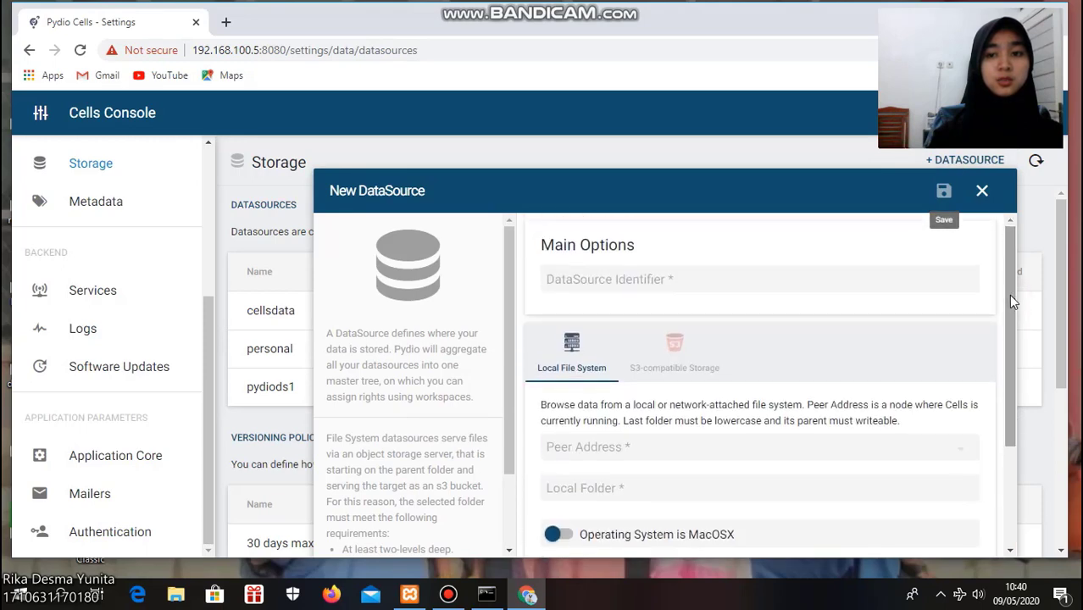
{"action": "left_click", "coordinate": [981, 192]}
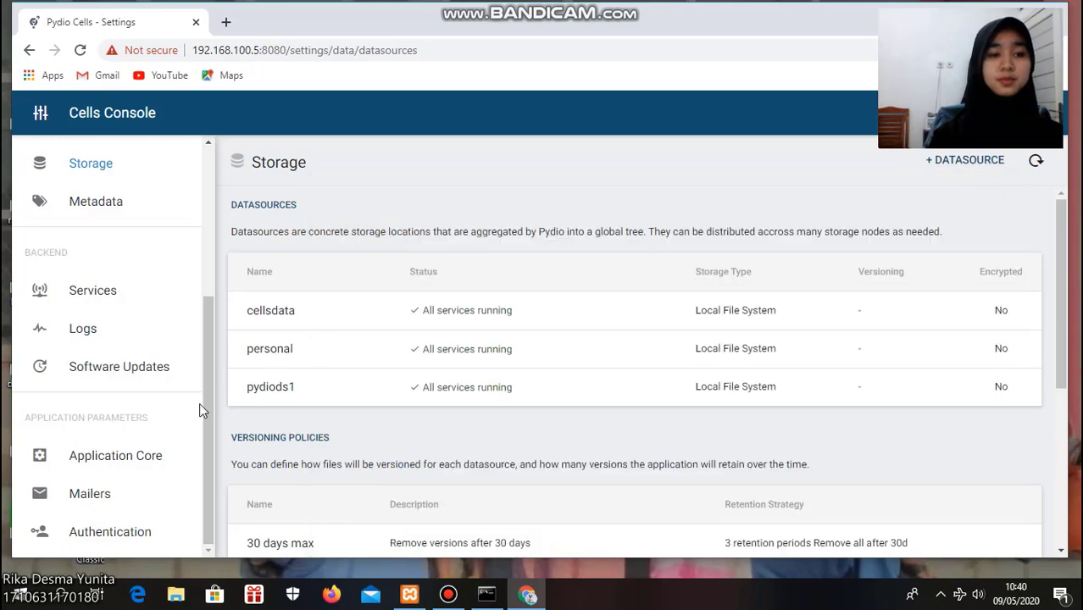
{"action": "left_click_drag", "start_coordinate": [206, 404], "coordinate": [216, 202]}
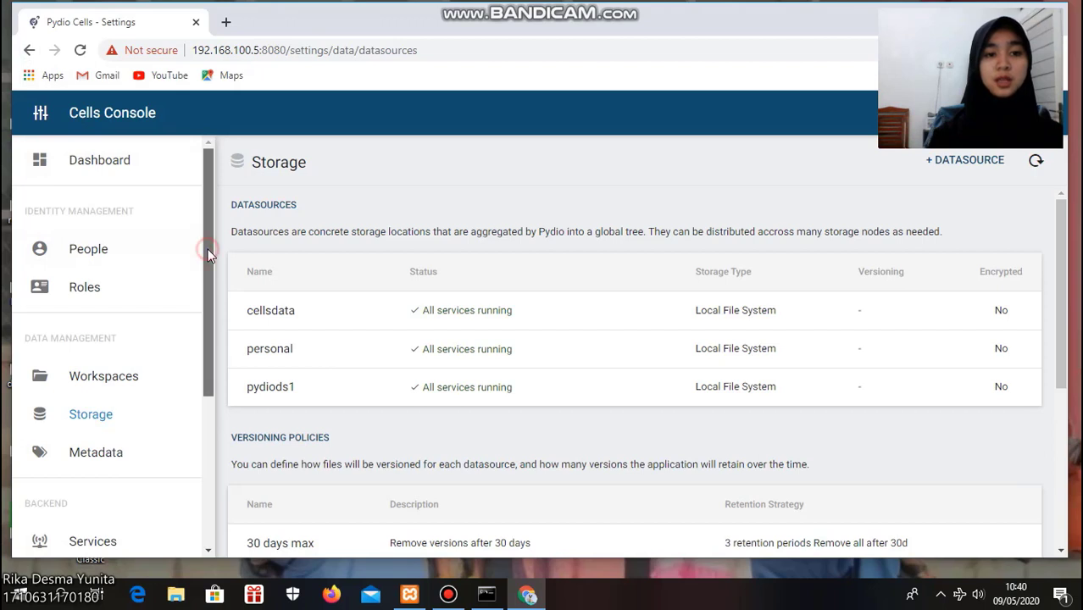
{"action": "left_click_drag", "start_coordinate": [208, 249], "coordinate": [214, 183]}
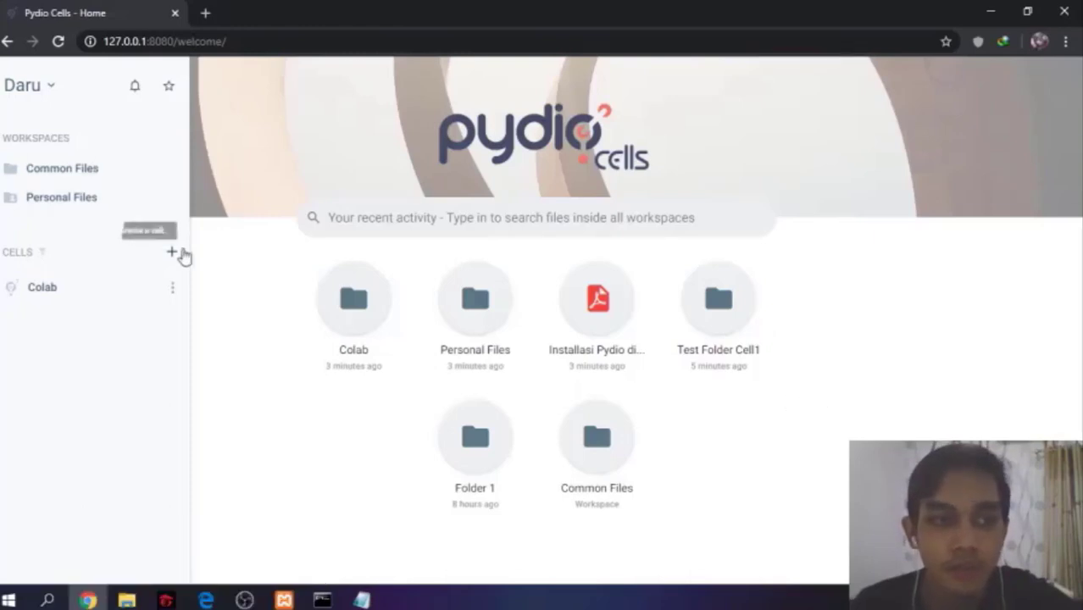
Open the Address Book, view the Create user form without saving, and browse the Teams and Shared Users lists
{"action": "left_click", "coordinate": [51, 90]}
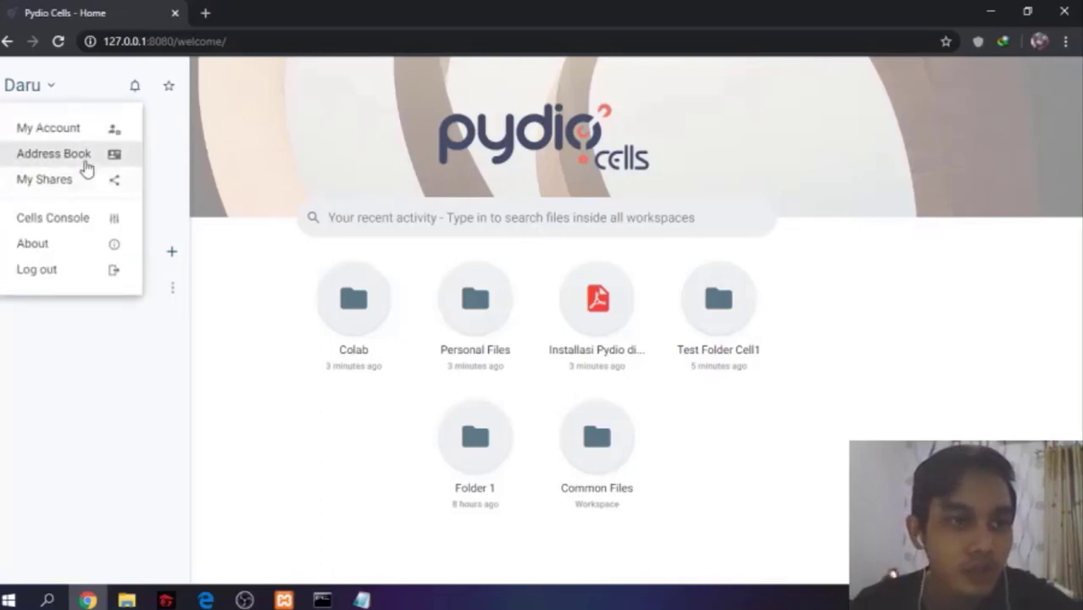
{"action": "left_click", "coordinate": [85, 163]}
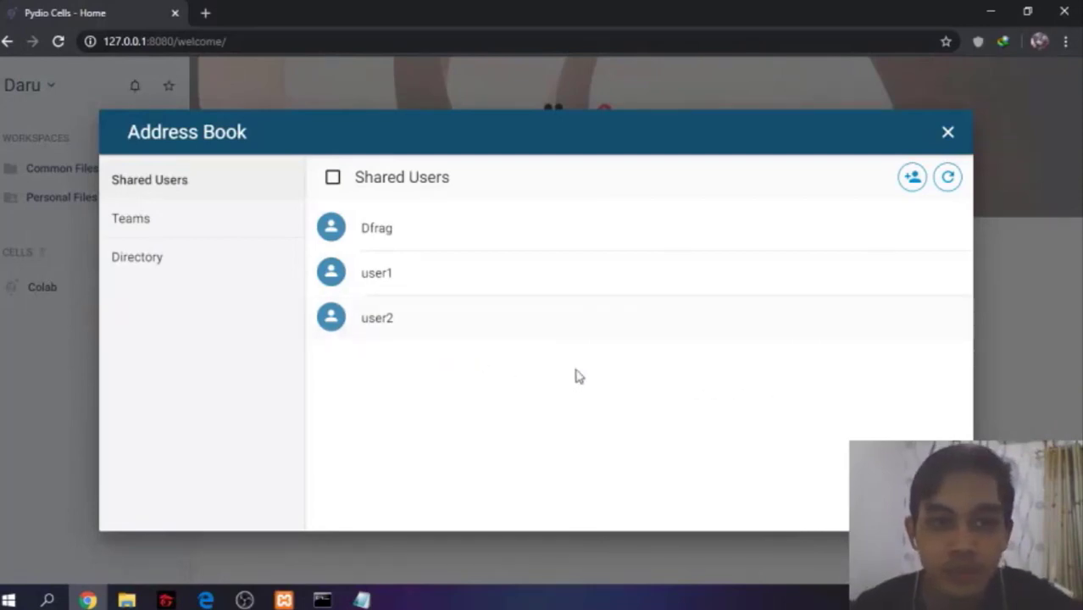
{"action": "left_click", "coordinate": [912, 176]}
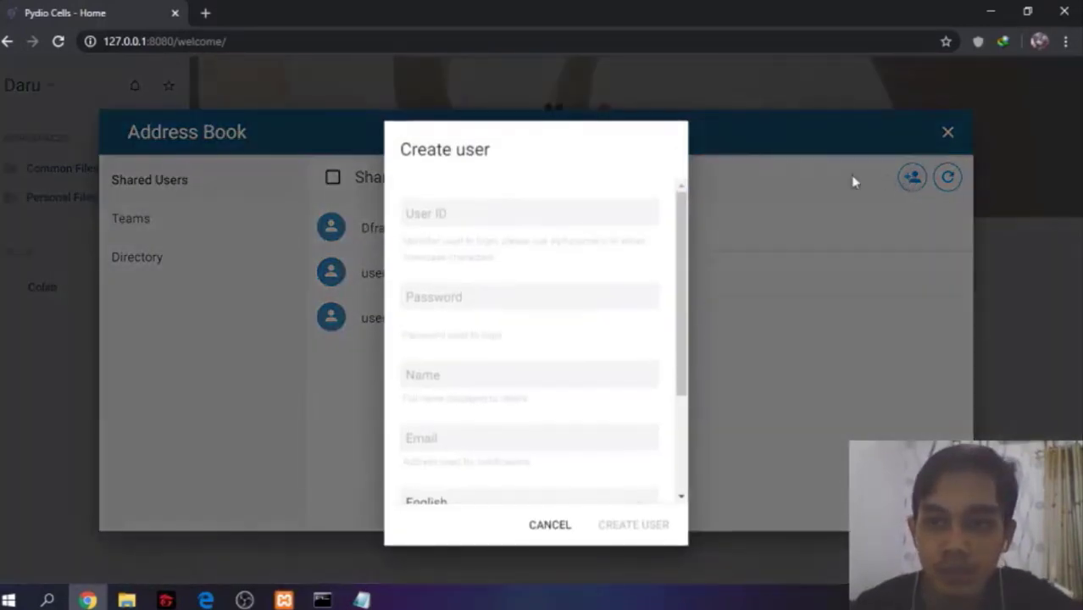
{"action": "left_click", "coordinate": [566, 525]}
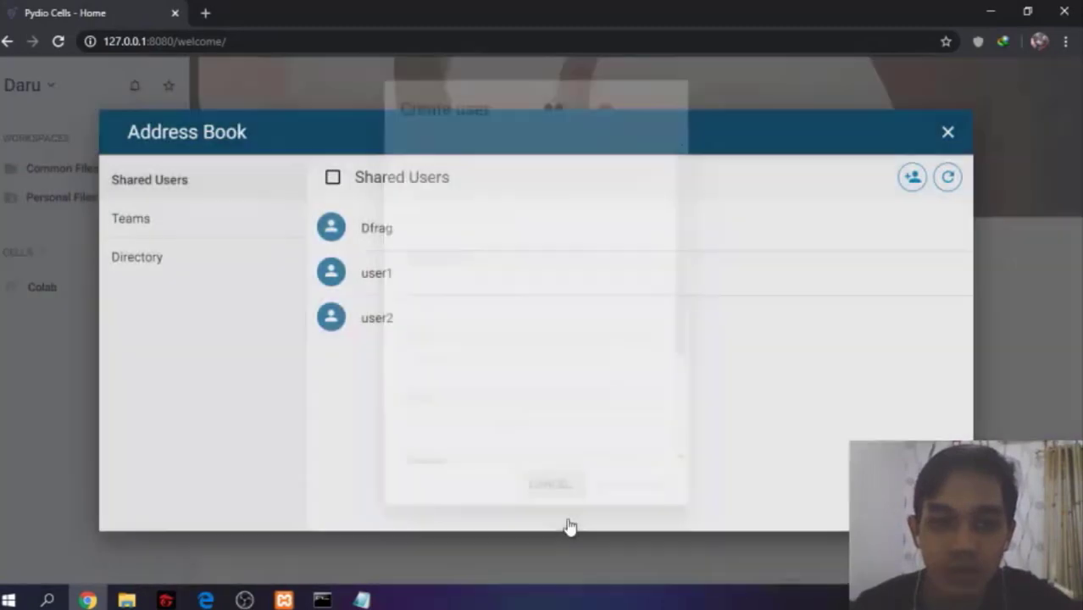
{"action": "left_click", "coordinate": [228, 229]}
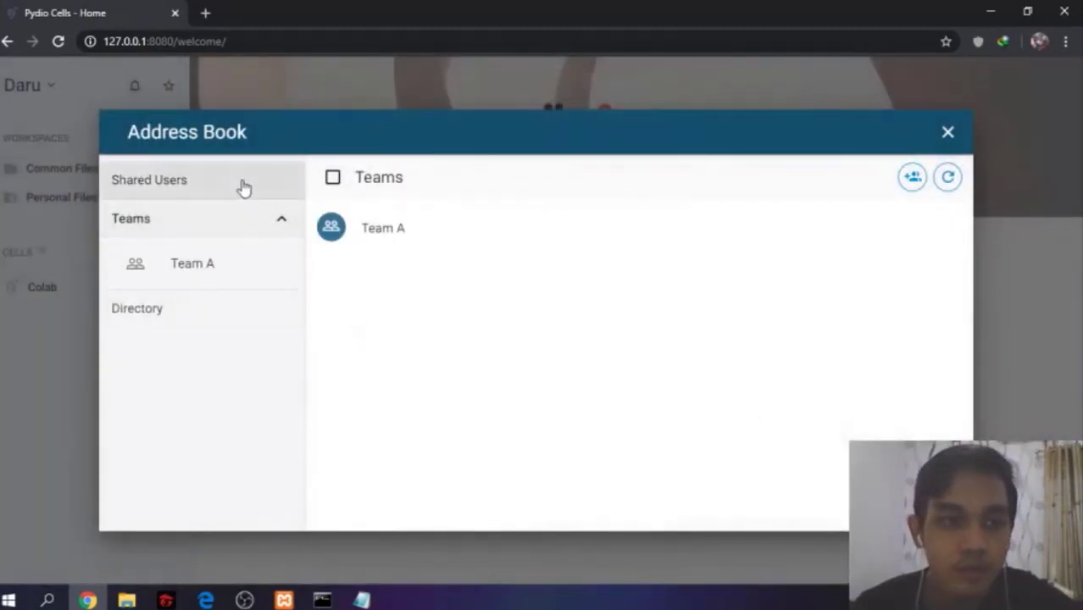
{"action": "left_click", "coordinate": [243, 187]}
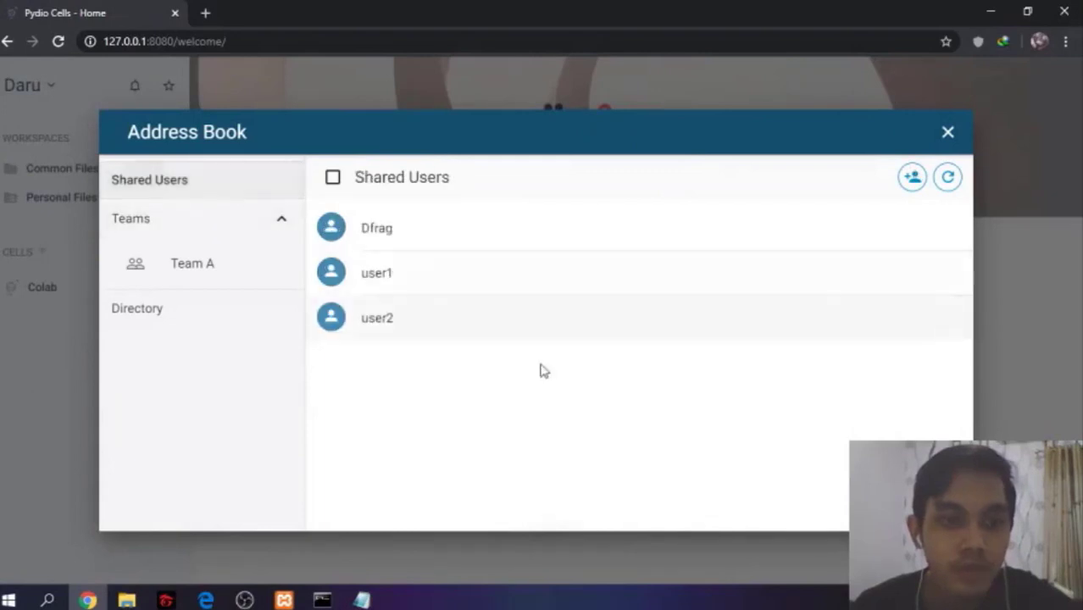
Open the Dfrag shared user's profile, scroll through its edit form fields, and cancel without saving
{"action": "left_click", "coordinate": [529, 231]}
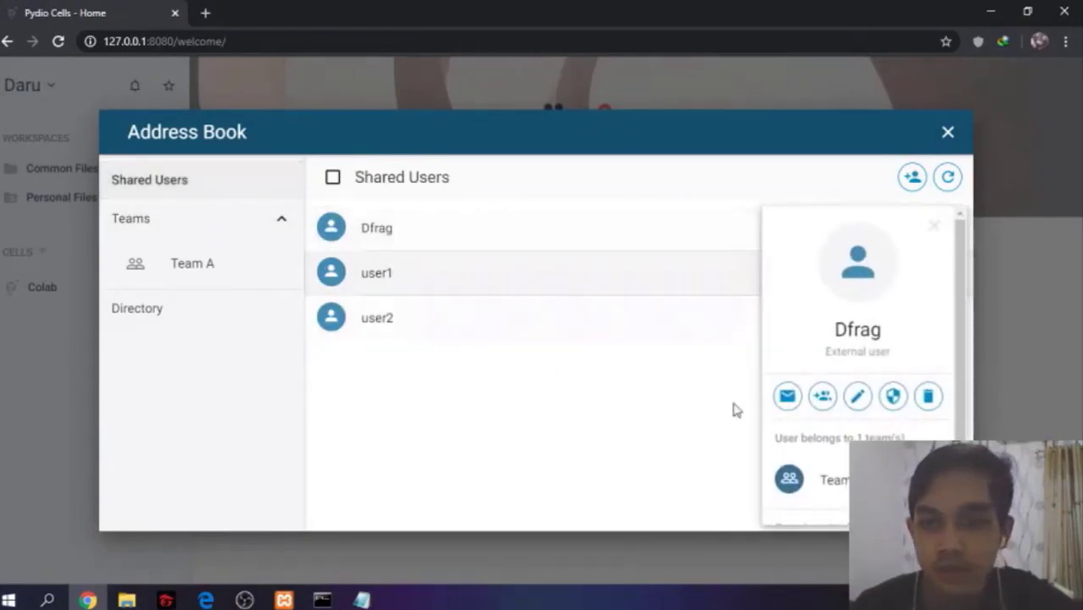
{"action": "scroll", "coordinate": [900, 364], "scroll_direction": "down", "scroll_amount": 2}
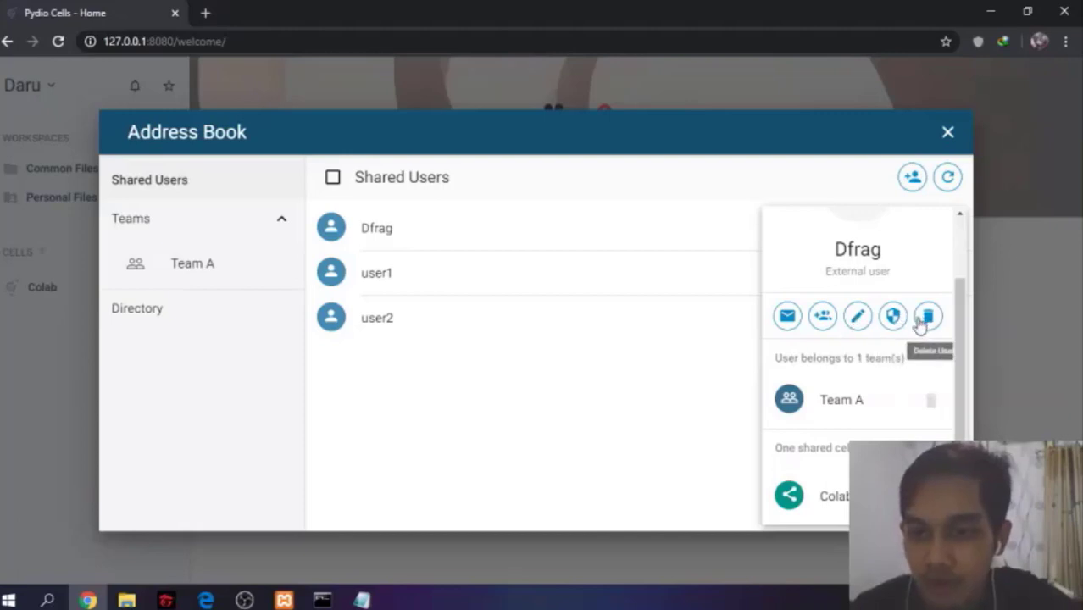
{"action": "left_click", "coordinate": [857, 317]}
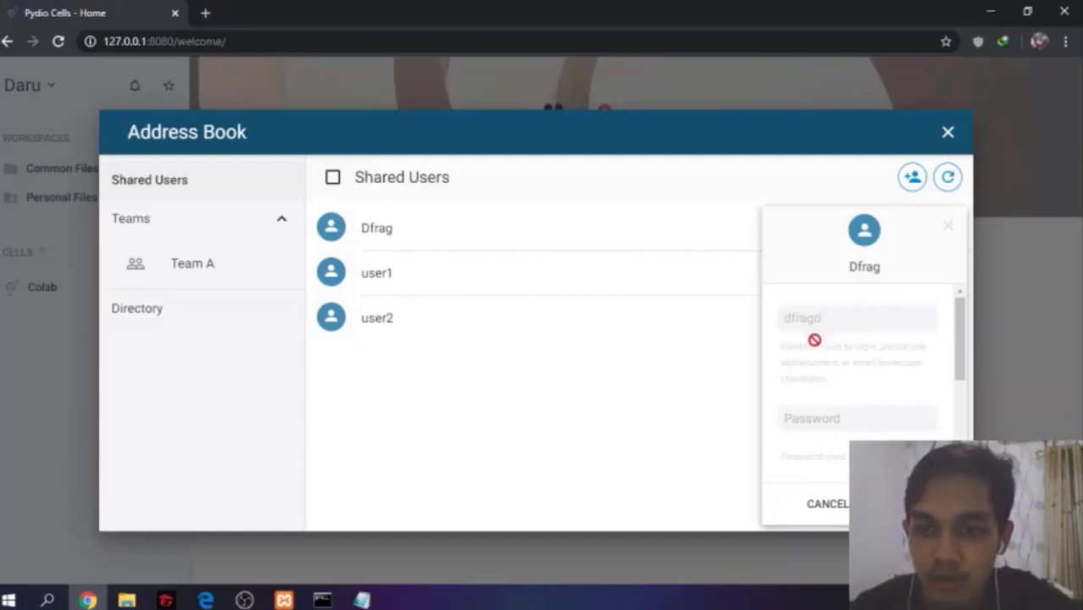
{"action": "scroll", "coordinate": [932, 408], "scroll_direction": "down", "scroll_amount": 5}
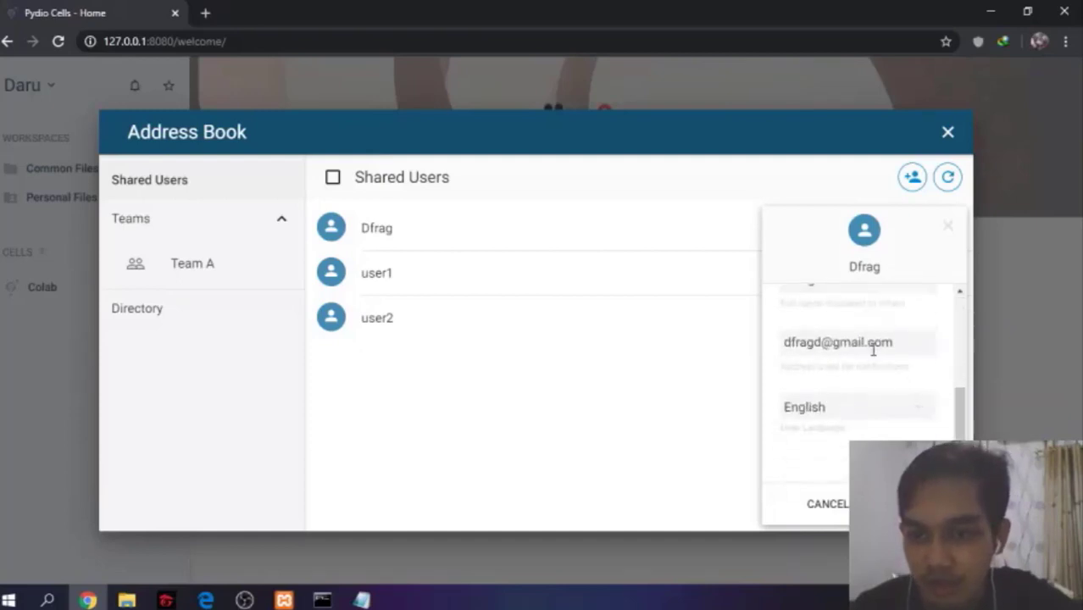
{"action": "scroll", "coordinate": [903, 341], "scroll_direction": "up", "scroll_amount": 5}
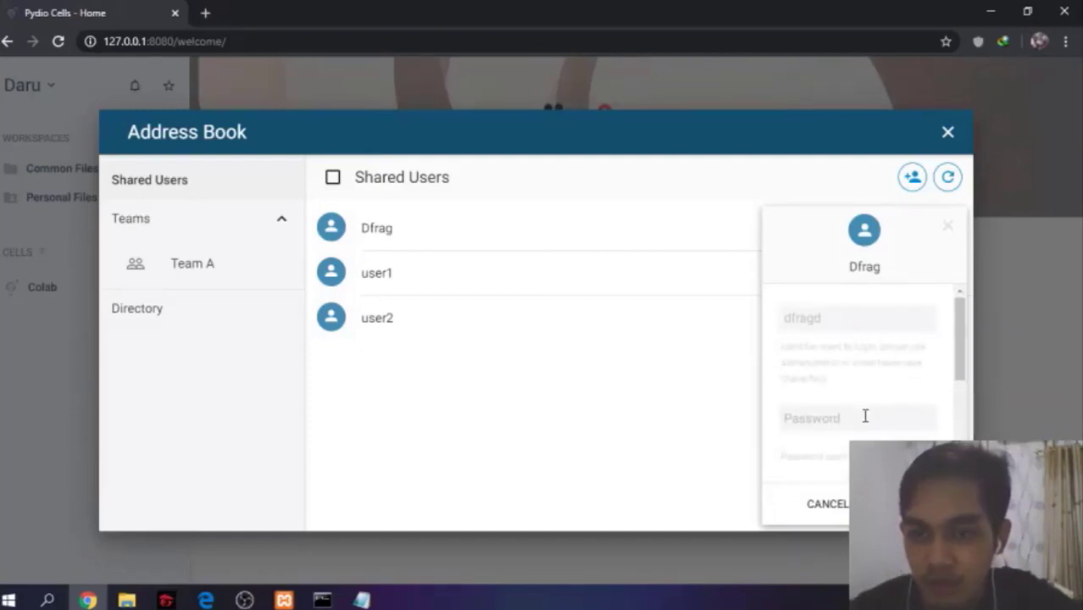
{"action": "scroll", "coordinate": [865, 416], "scroll_direction": "down", "scroll_amount": 1}
{"action": "left_click", "coordinate": [843, 372]}
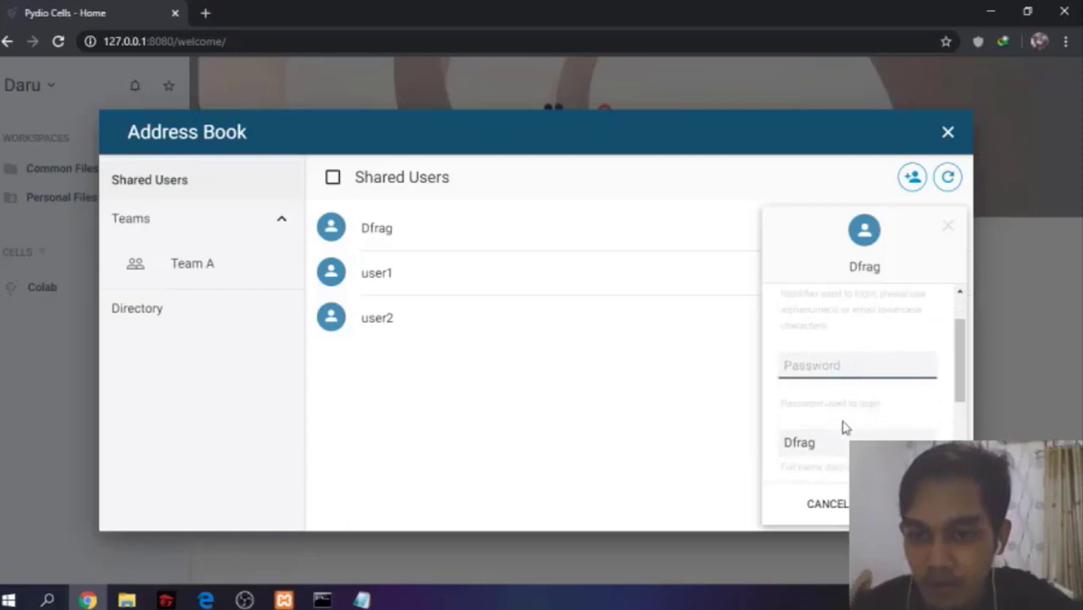
{"action": "scroll", "coordinate": [848, 429], "scroll_direction": "up", "scroll_amount": 1}
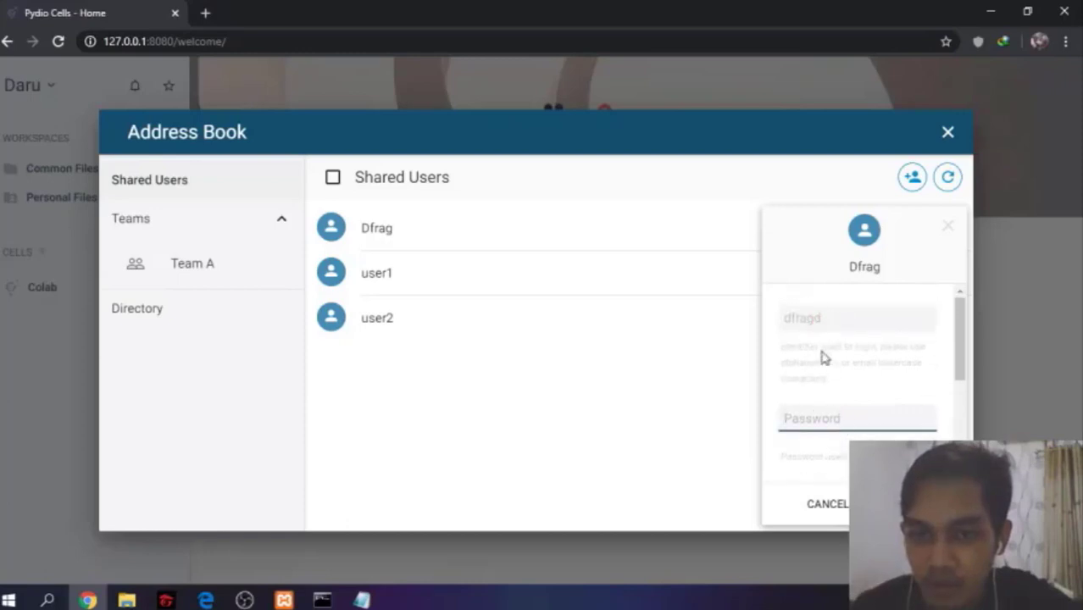
{"action": "scroll", "coordinate": [839, 398], "scroll_direction": "down", "scroll_amount": 1}
{"action": "scroll", "coordinate": [861, 373], "scroll_direction": "up", "scroll_amount": 1}
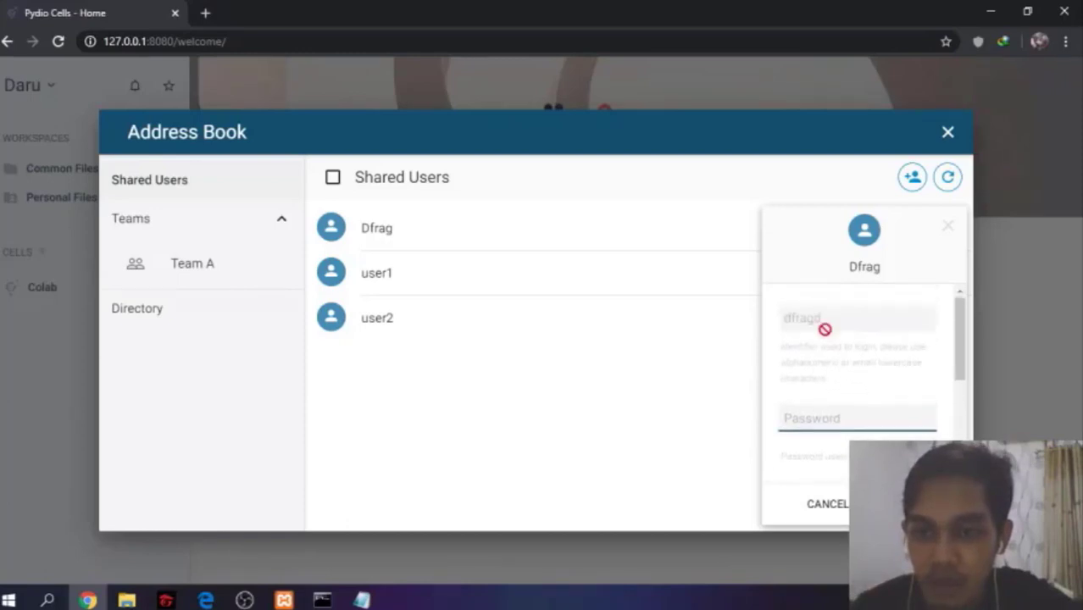
{"action": "scroll", "coordinate": [847, 386], "scroll_direction": "down", "scroll_amount": 1}
{"action": "scroll", "coordinate": [848, 385], "scroll_direction": "down", "scroll_amount": 2}
{"action": "left_click", "coordinate": [839, 336]}
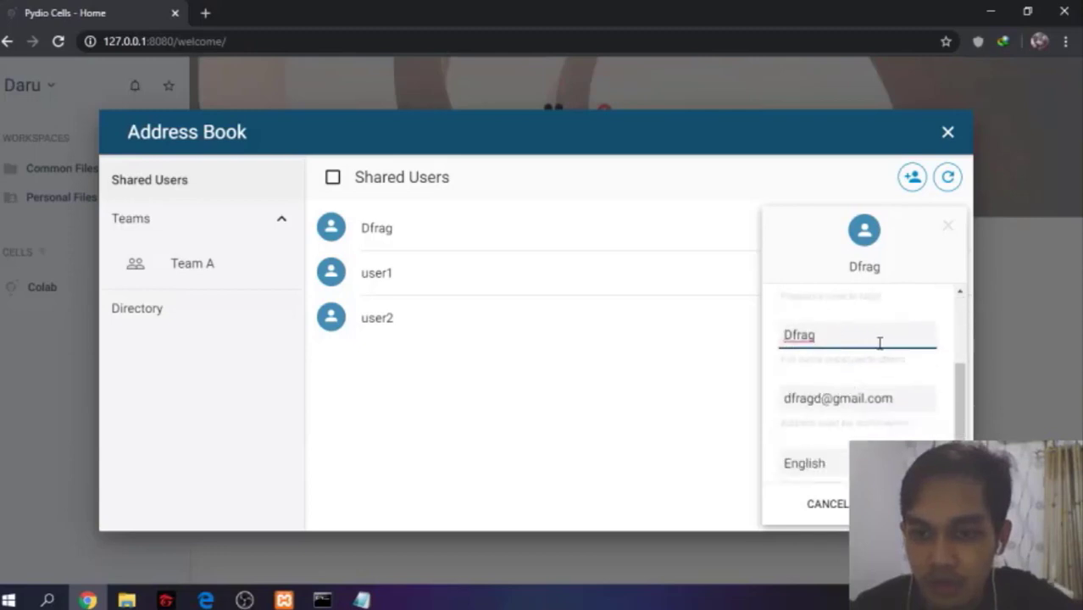
{"action": "scroll", "coordinate": [883, 344], "scroll_direction": "down", "scroll_amount": 1}
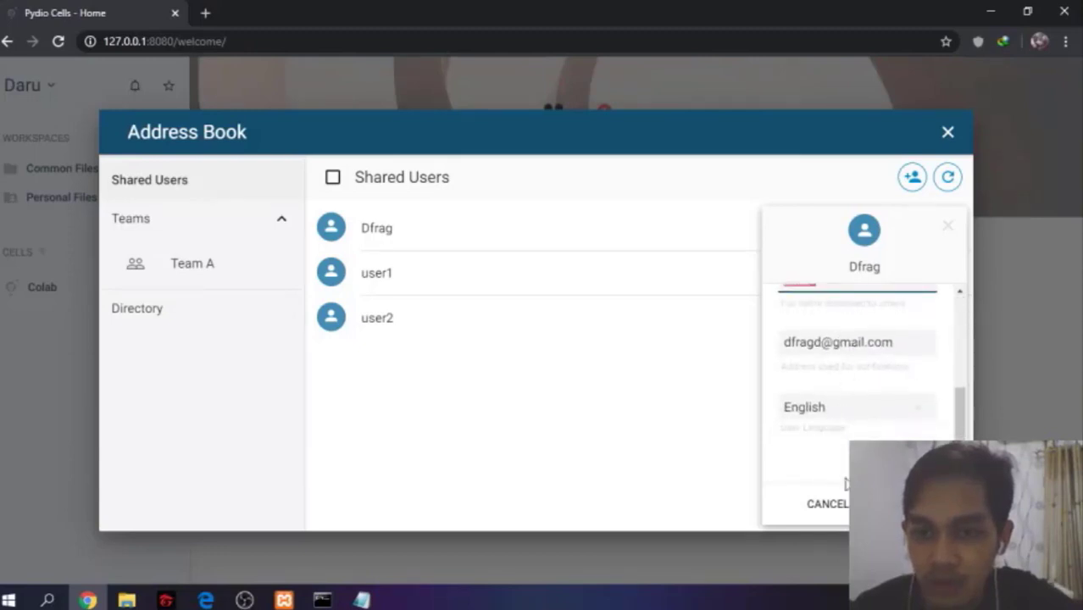
{"action": "scroll", "coordinate": [845, 479], "scroll_direction": "up", "scroll_amount": 2}
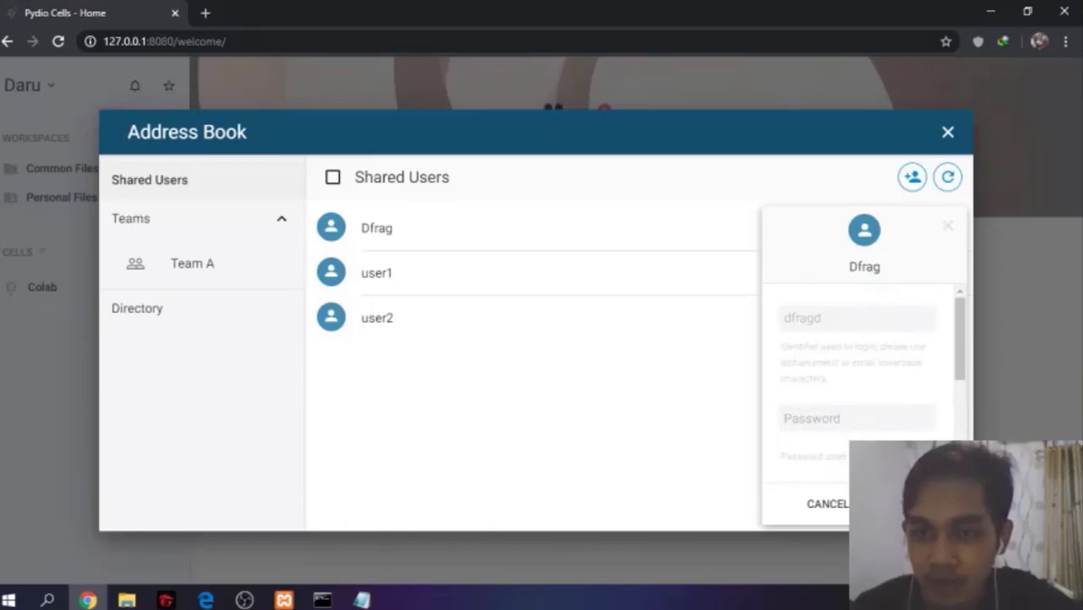
{"action": "left_click", "coordinate": [836, 505]}
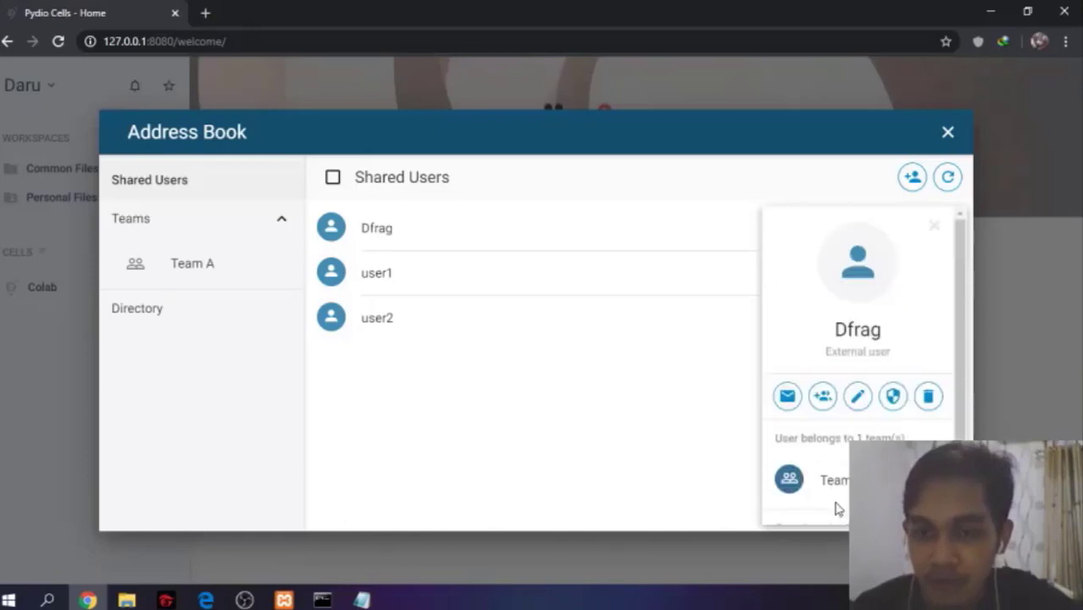
Open Dfrag's visibility settings, view the visibility options, and close them and the profile card
{"action": "left_click", "coordinate": [893, 398]}
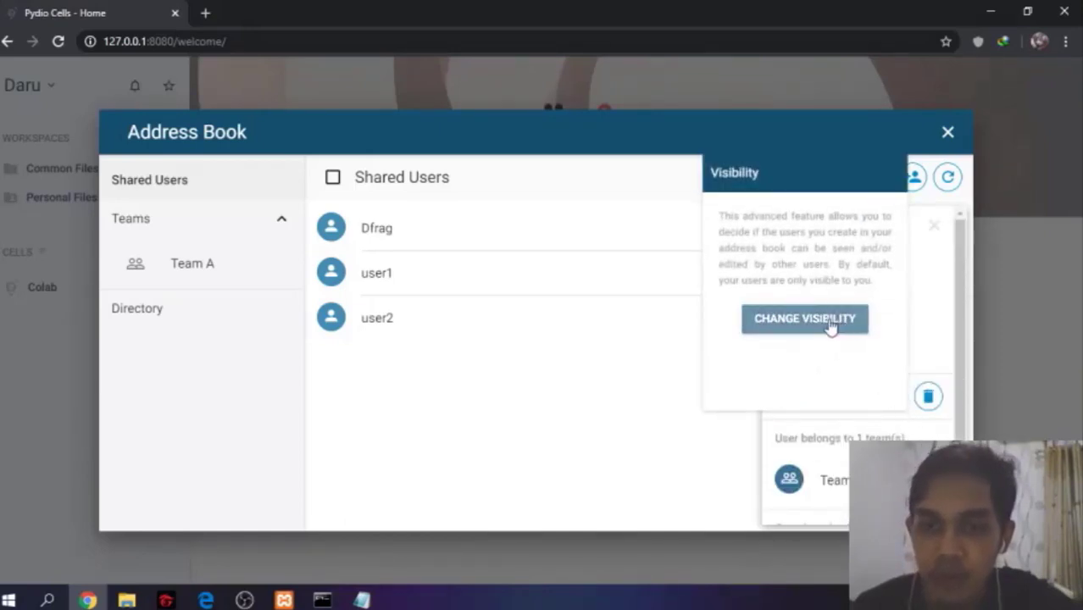
{"action": "left_click", "coordinate": [832, 327]}
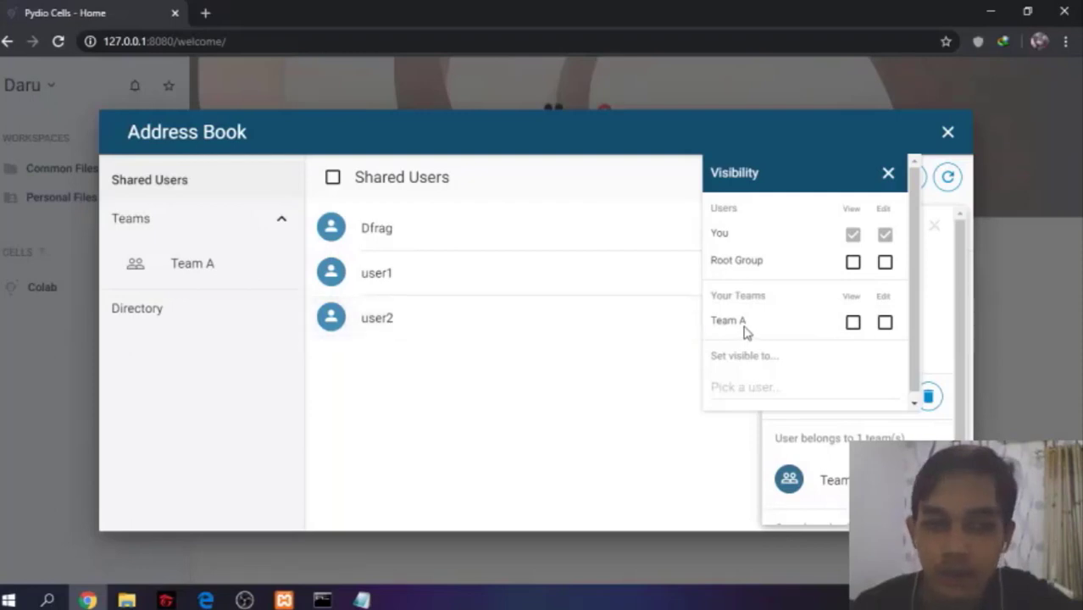
{"action": "left_click", "coordinate": [888, 173]}
{"action": "left_click", "coordinate": [932, 226]}
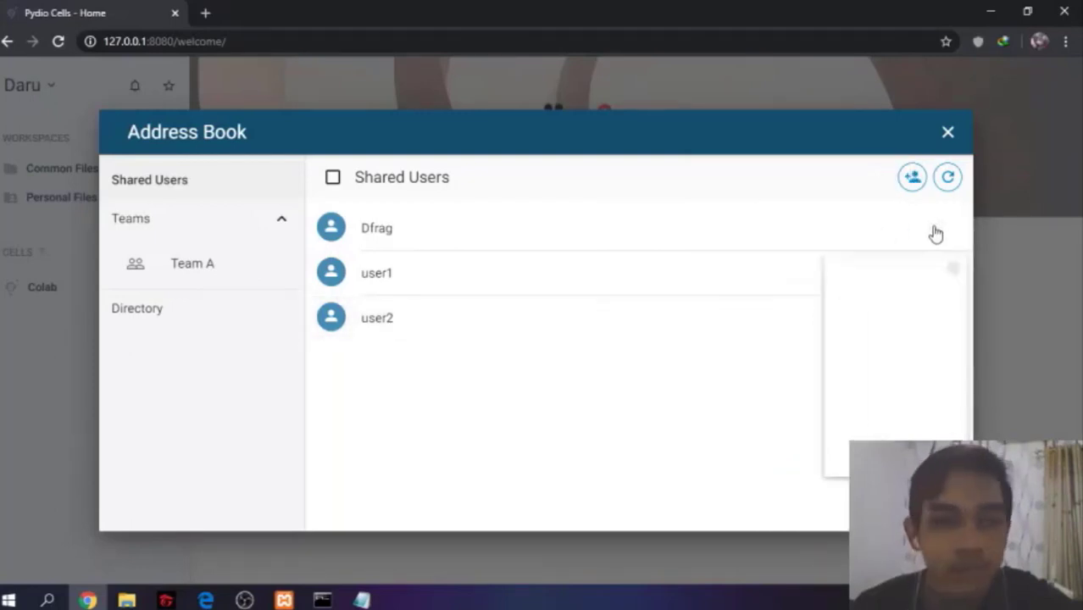
Open Team A, view its visibility options without changes, and close the Address Book
{"action": "left_click", "coordinate": [235, 276]}
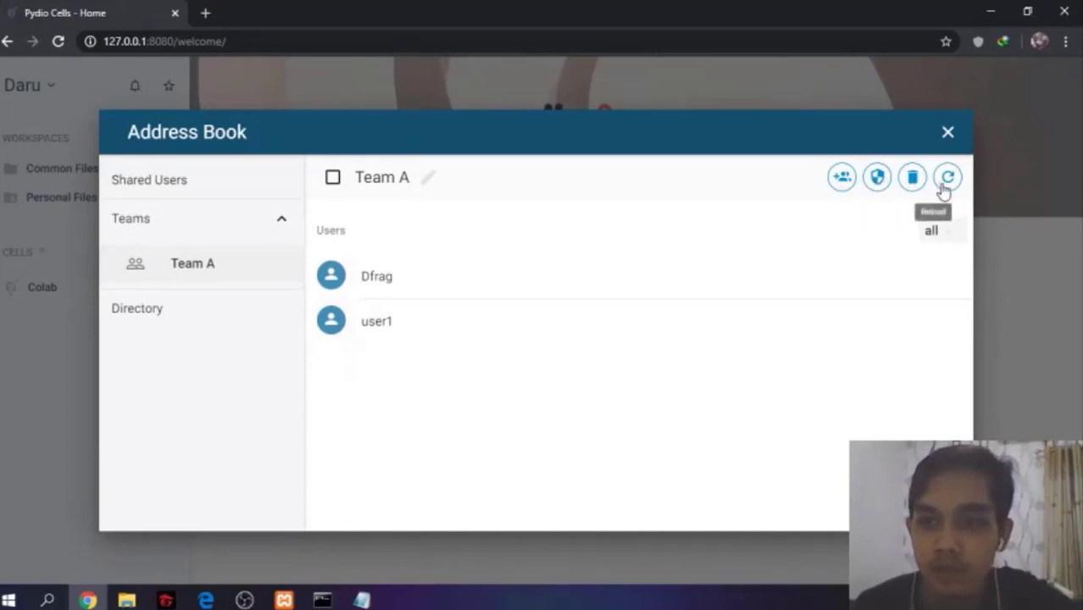
{"action": "left_click", "coordinate": [879, 189]}
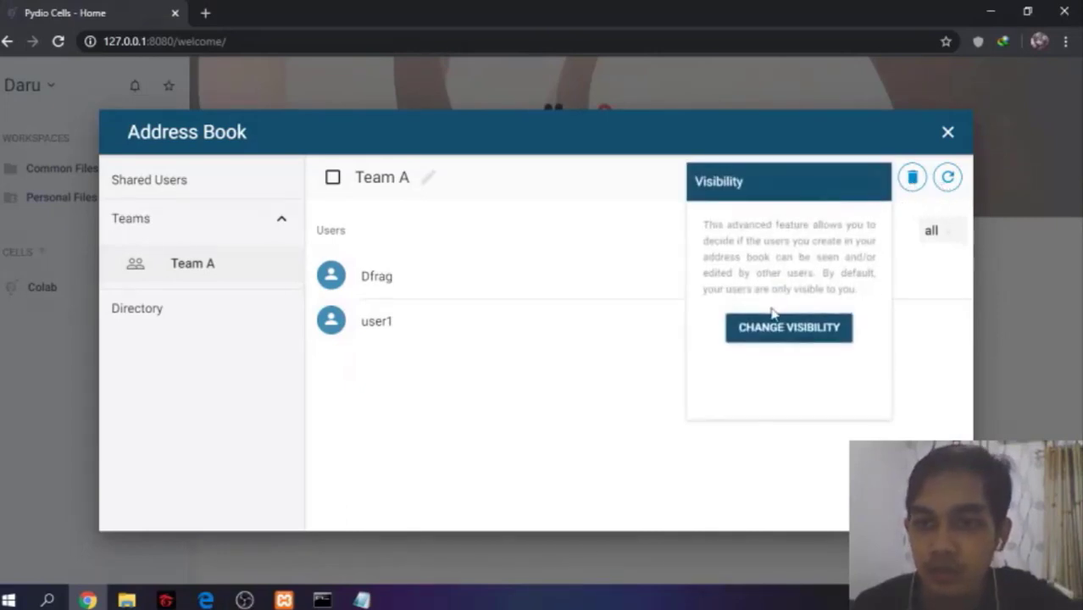
{"action": "left_click", "coordinate": [776, 323]}
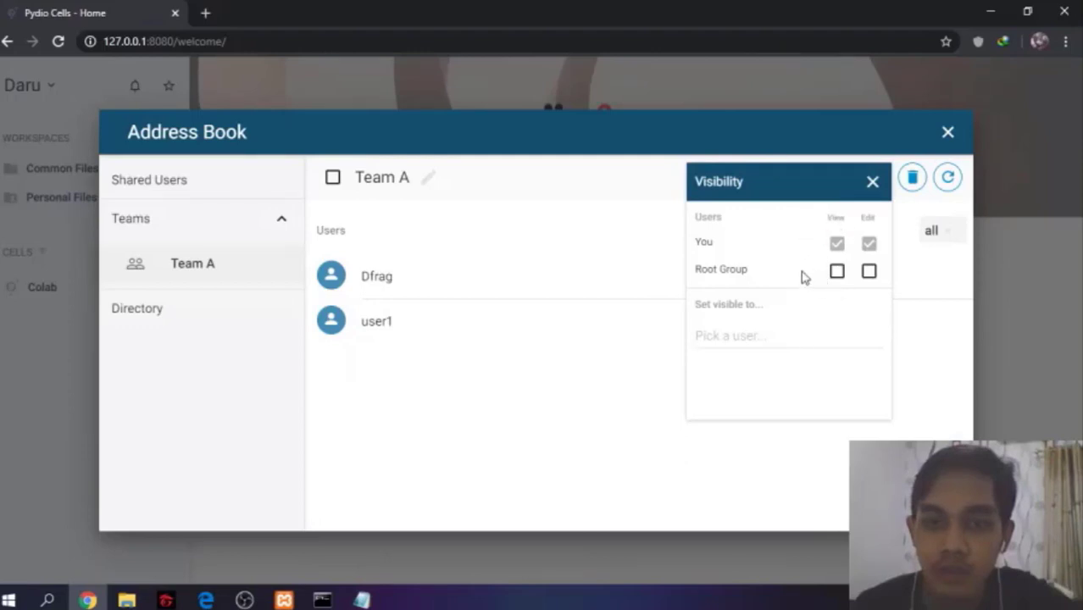
{"action": "left_click", "coordinate": [872, 183]}
{"action": "left_click", "coordinate": [113, 174]}
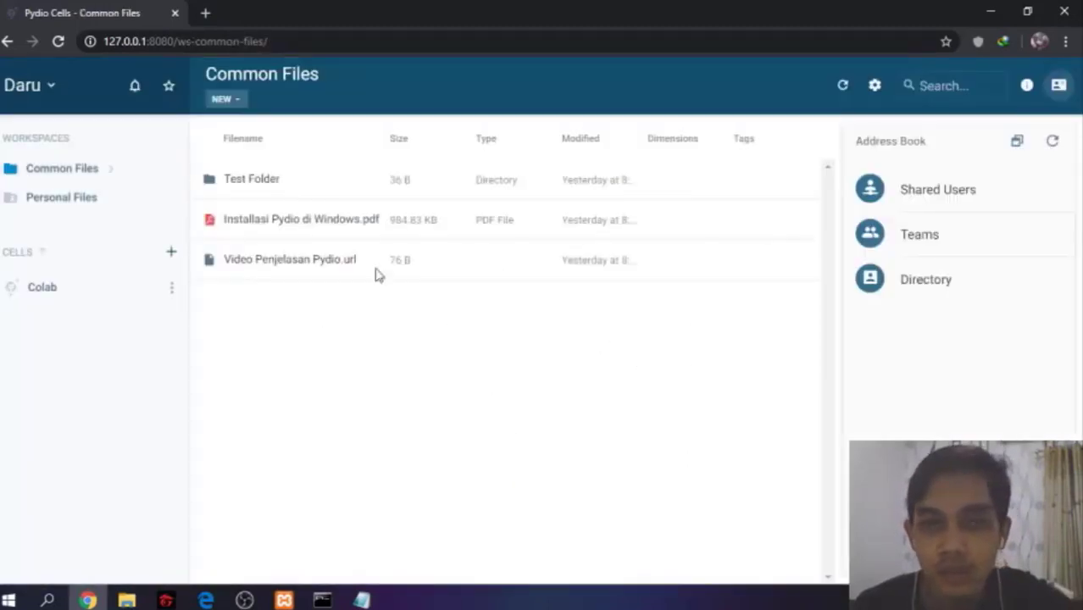
Select Test Folder in Common Files and view its additional actions menu without choosing any
{"action": "left_click", "coordinate": [406, 195]}
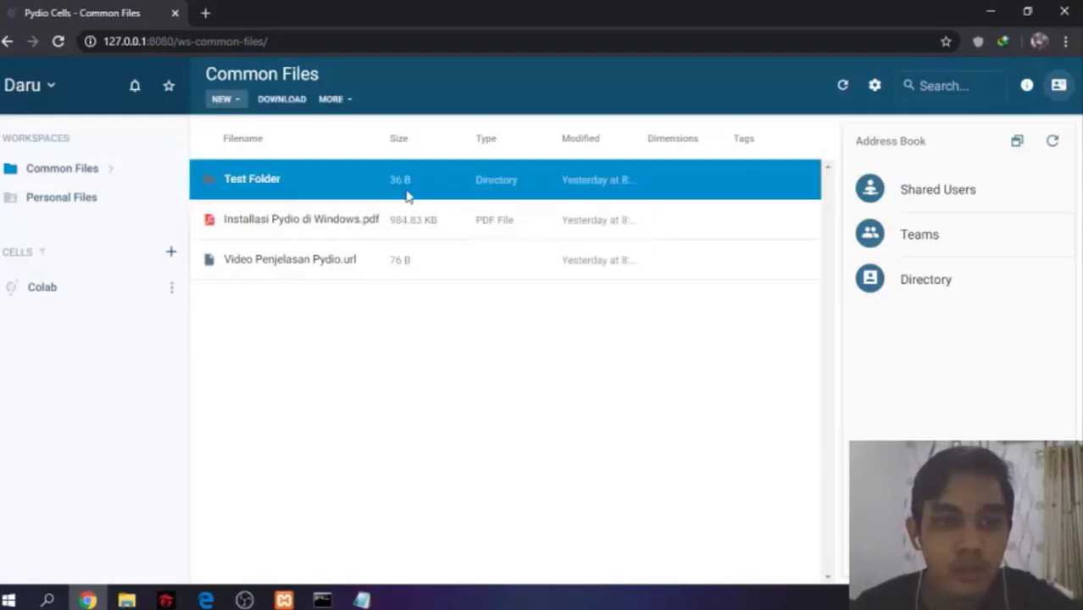
{"action": "left_click", "coordinate": [349, 102]}
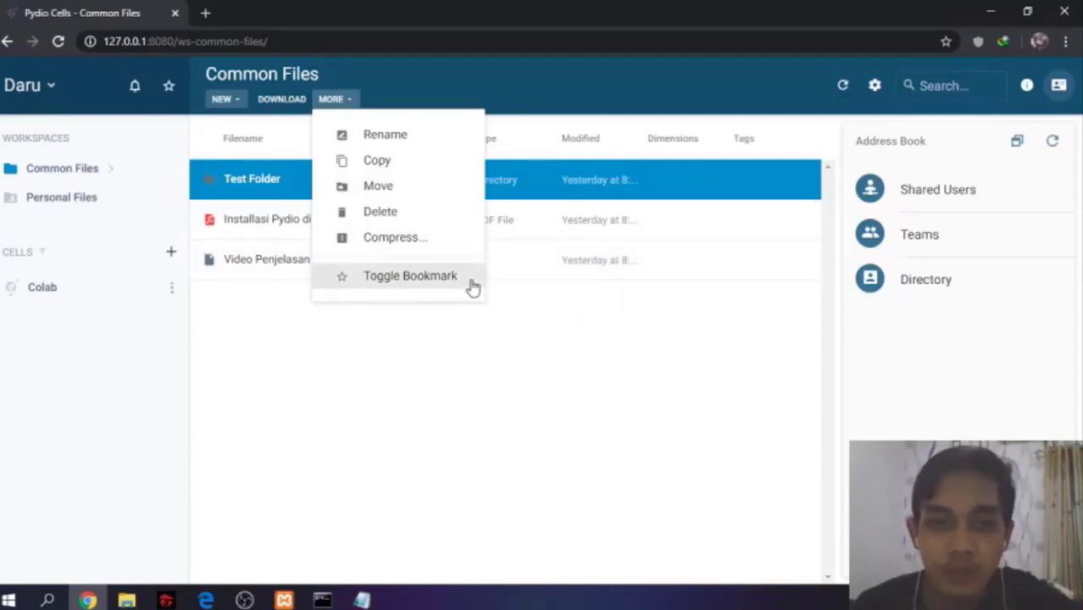
{"action": "left_click", "coordinate": [550, 301]}
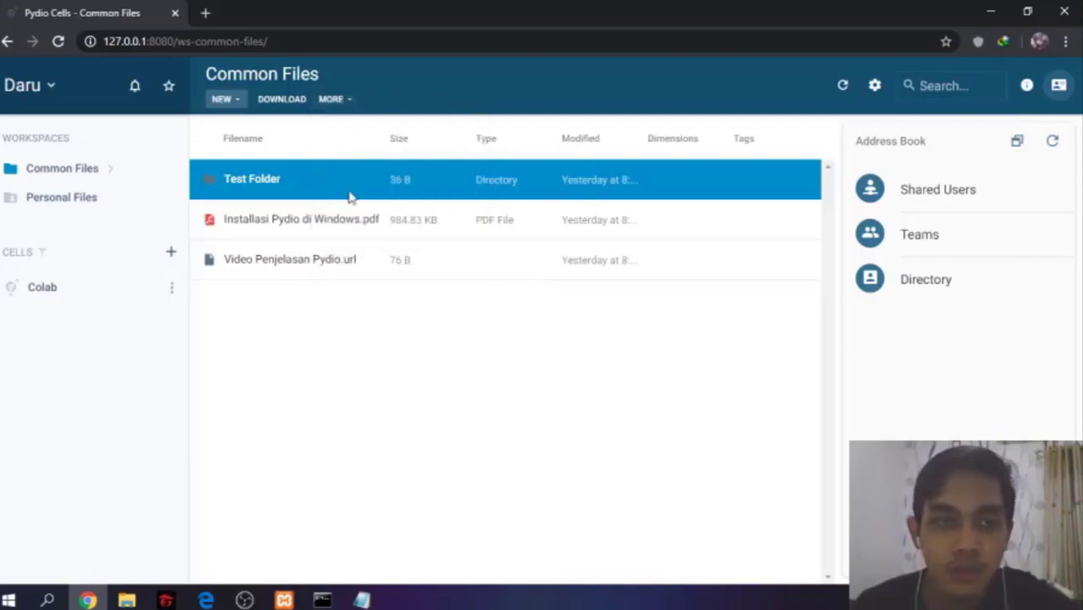
Select the Installasi Pydio di Windows.pdf file and view the bookmarks list
{"action": "left_click", "coordinate": [406, 222]}
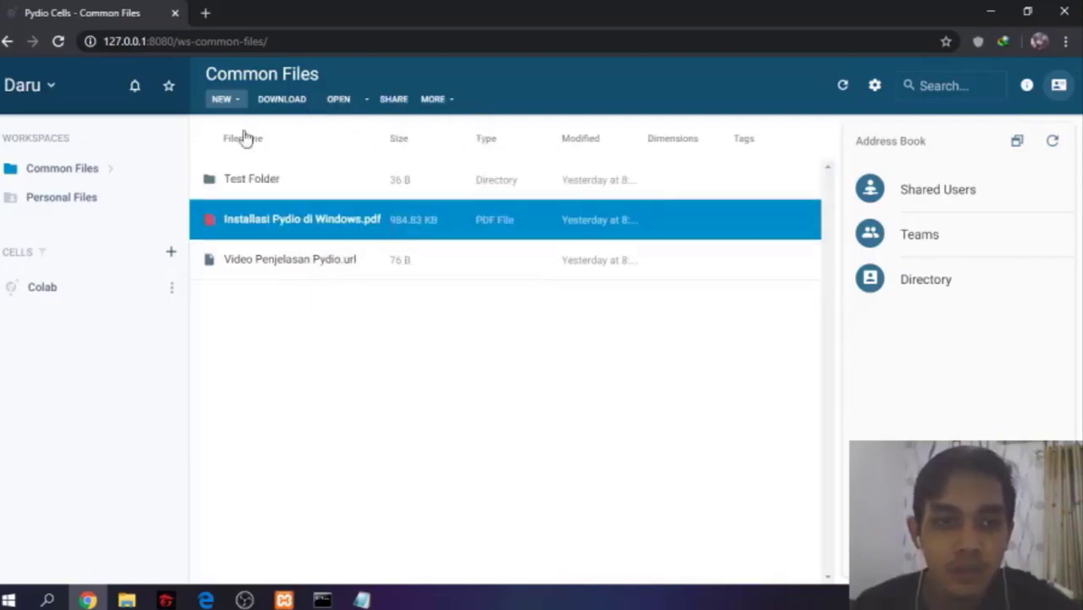
{"action": "left_click", "coordinate": [169, 88]}
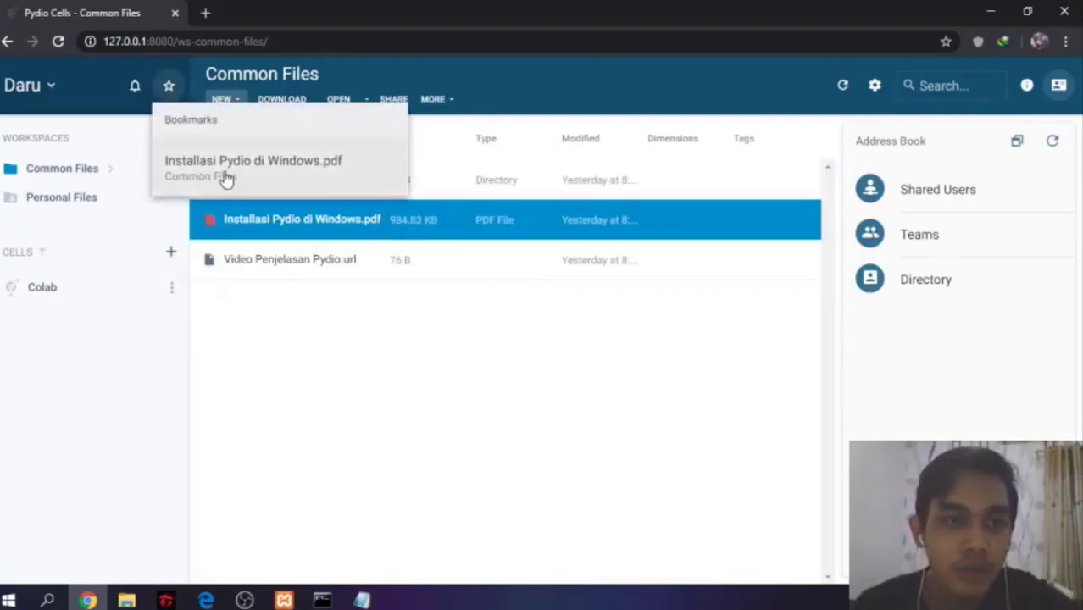
{"action": "left_click", "coordinate": [169, 89]}
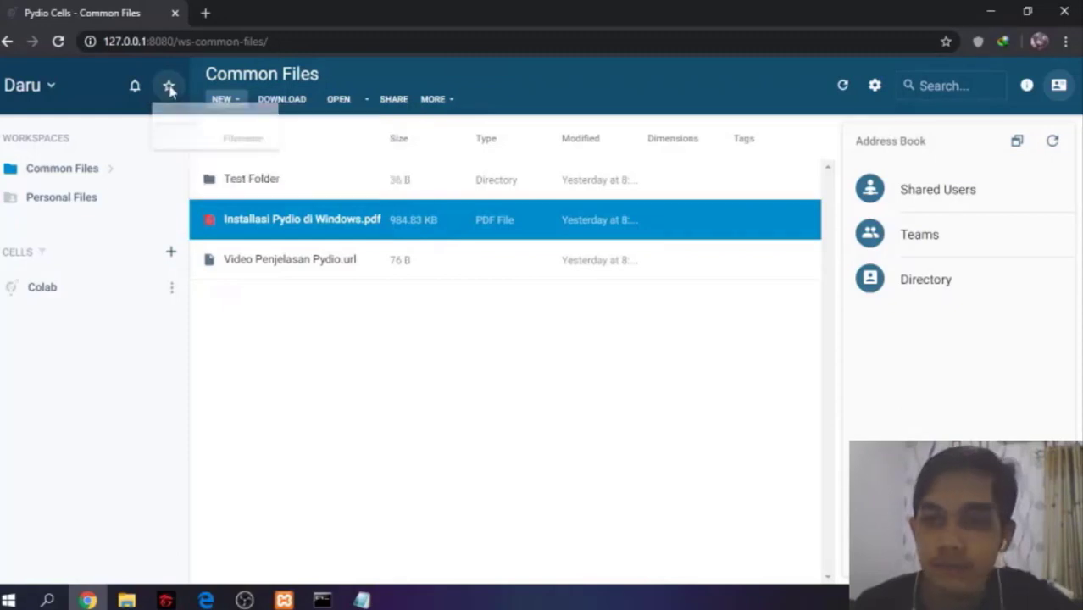
Open the Personal Files workspace, select Folder 1, and view its additional actions menu
{"action": "left_click", "coordinate": [74, 201]}
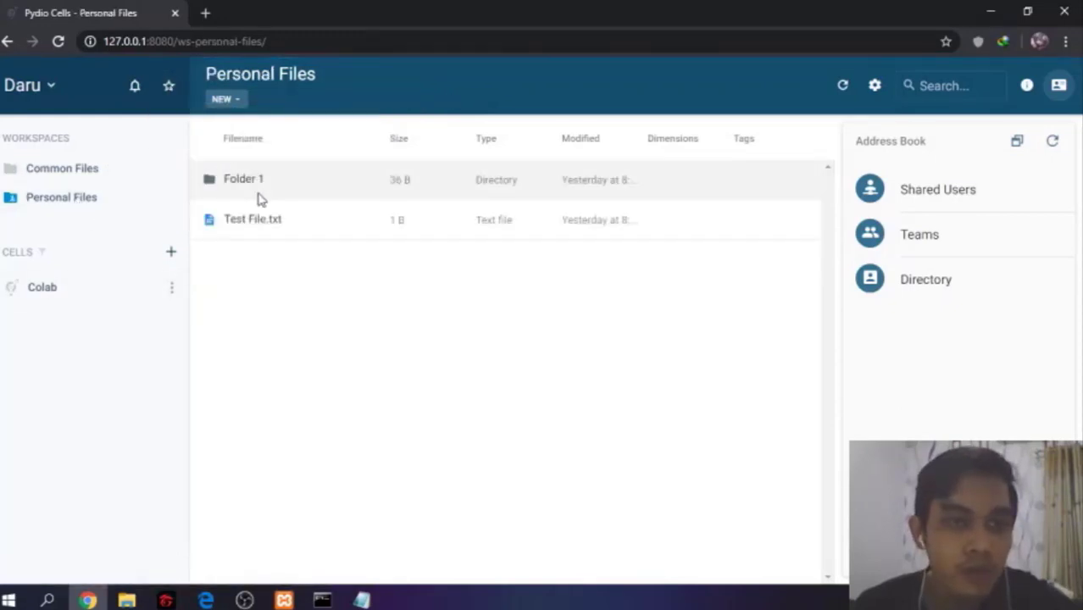
{"action": "left_click", "coordinate": [259, 194]}
{"action": "left_click", "coordinate": [388, 100]}
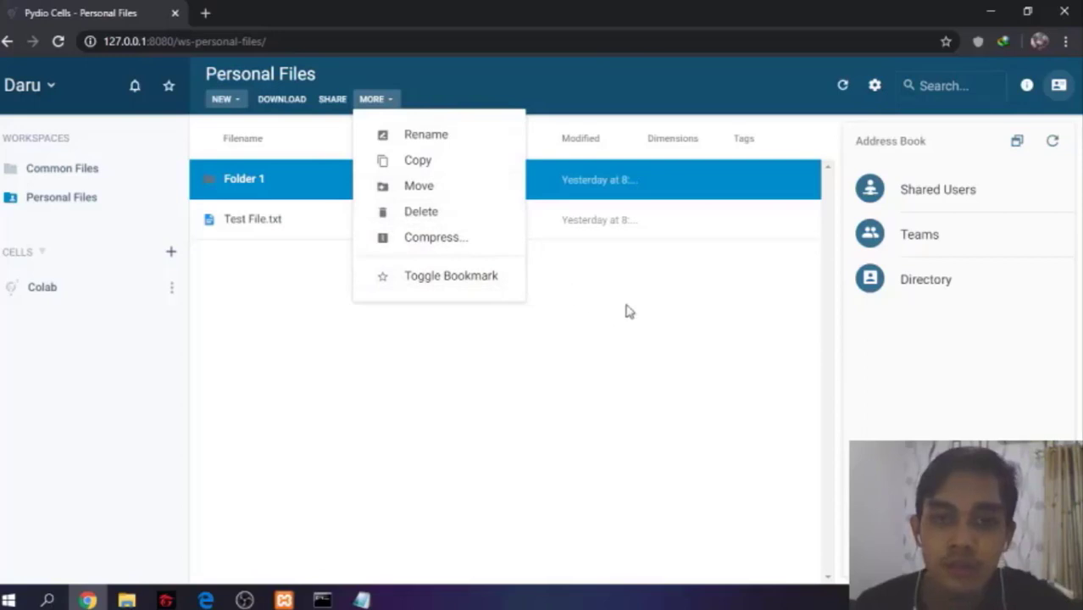
Switch the file listing display to List view, then back to Detail view
{"action": "left_click", "coordinate": [873, 85]}
{"action": "left_click", "coordinate": [873, 85]}
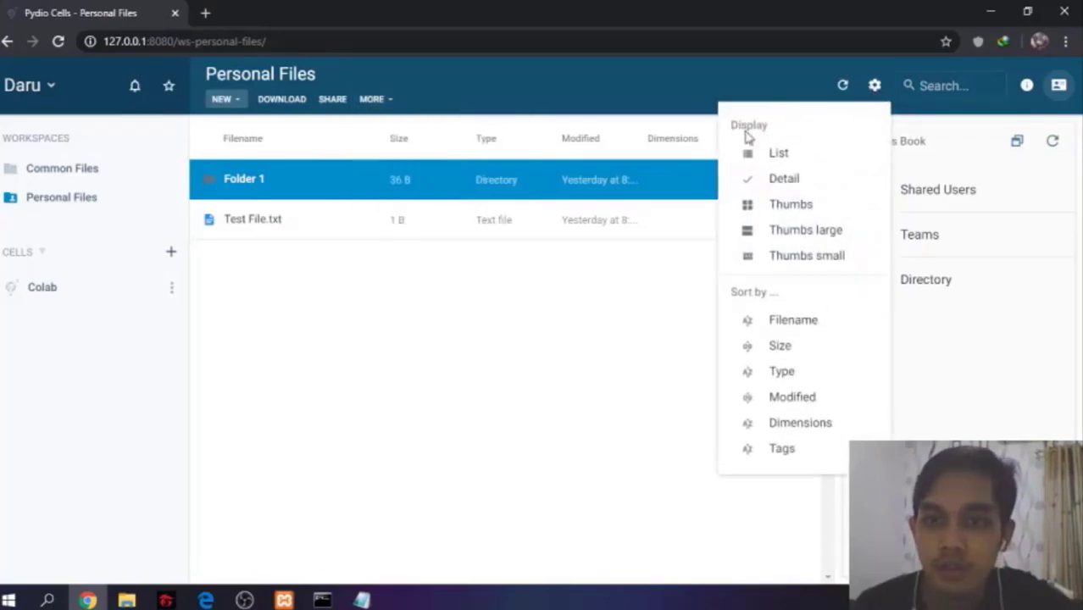
{"action": "left_click", "coordinate": [788, 158]}
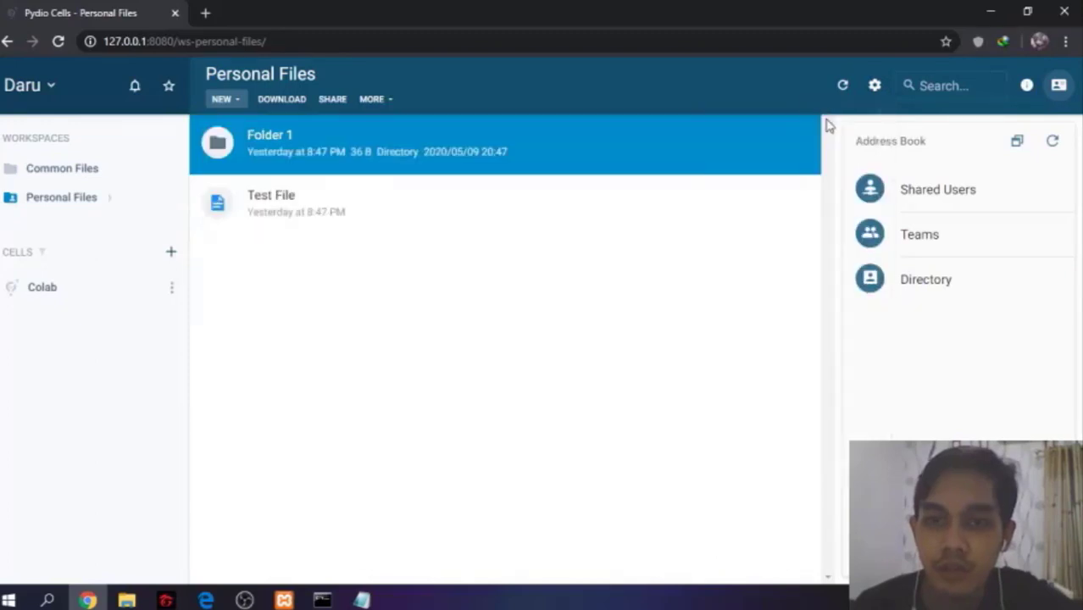
{"action": "left_click", "coordinate": [874, 85]}
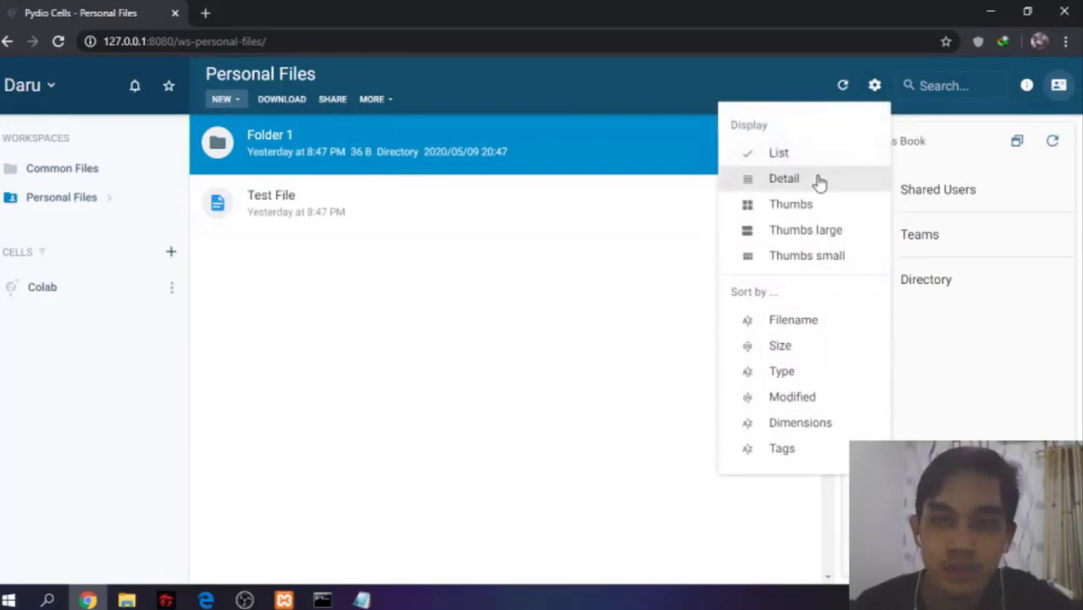
{"action": "left_click", "coordinate": [818, 181]}
Switch the file listing display to Thumbs small, then back to Detail view
{"action": "left_click", "coordinate": [875, 85]}
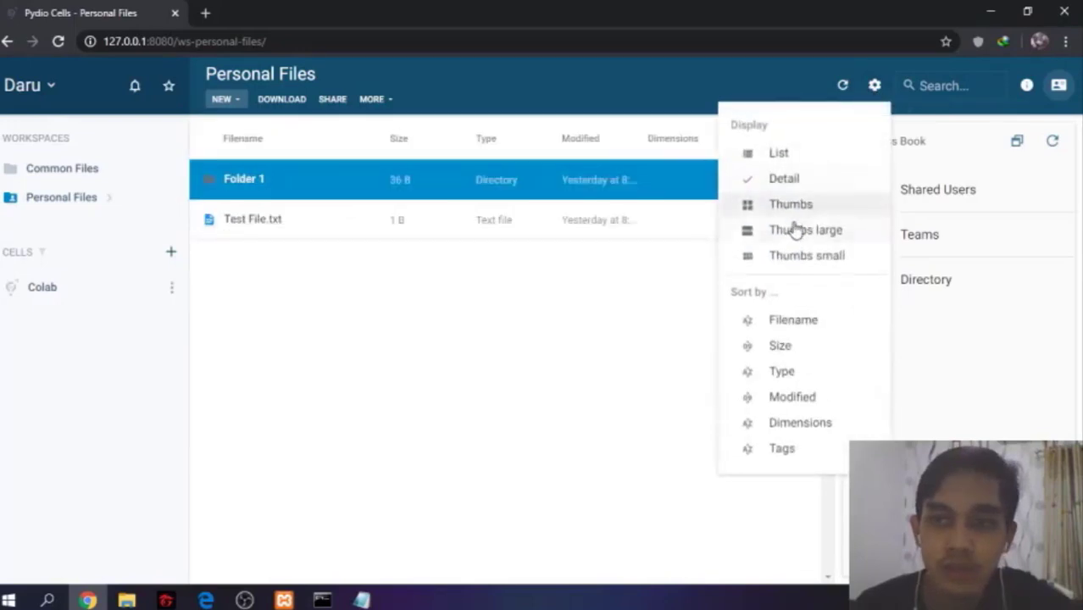
{"action": "left_click", "coordinate": [802, 263]}
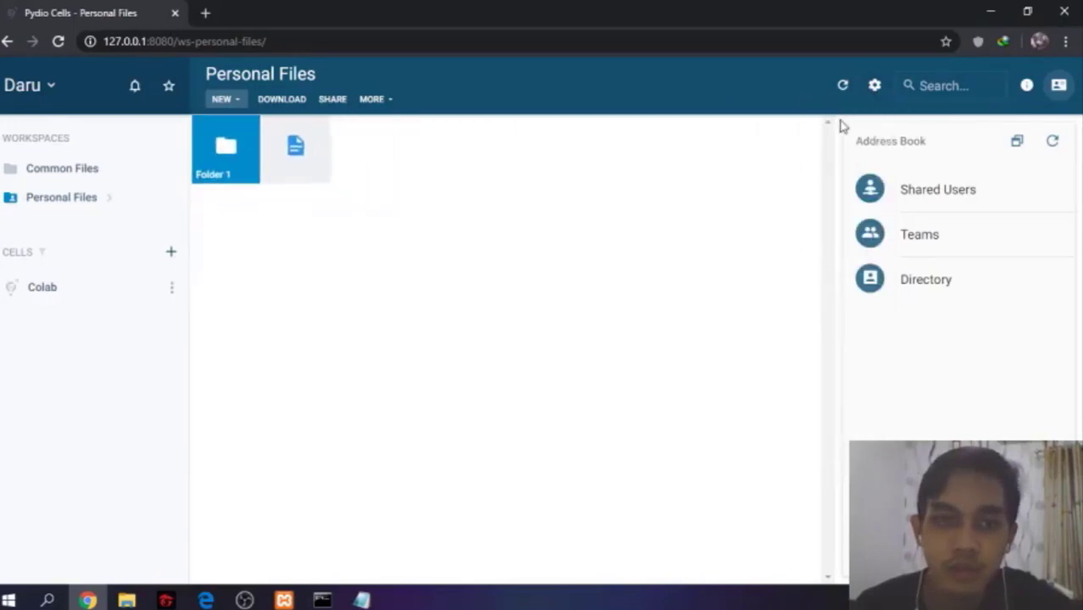
{"action": "left_click", "coordinate": [874, 86]}
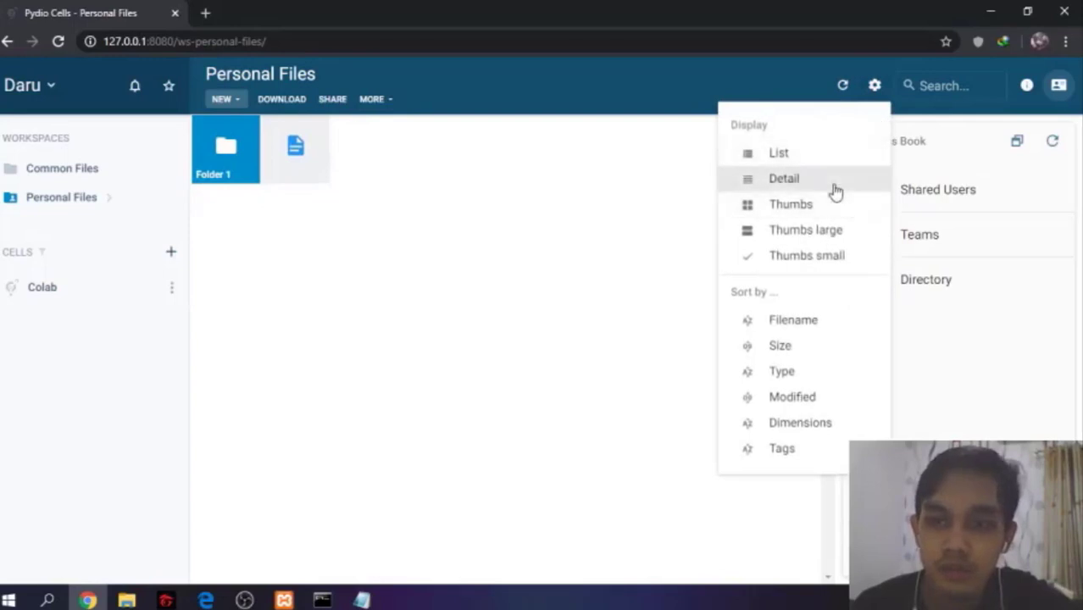
{"action": "left_click", "coordinate": [796, 179]}
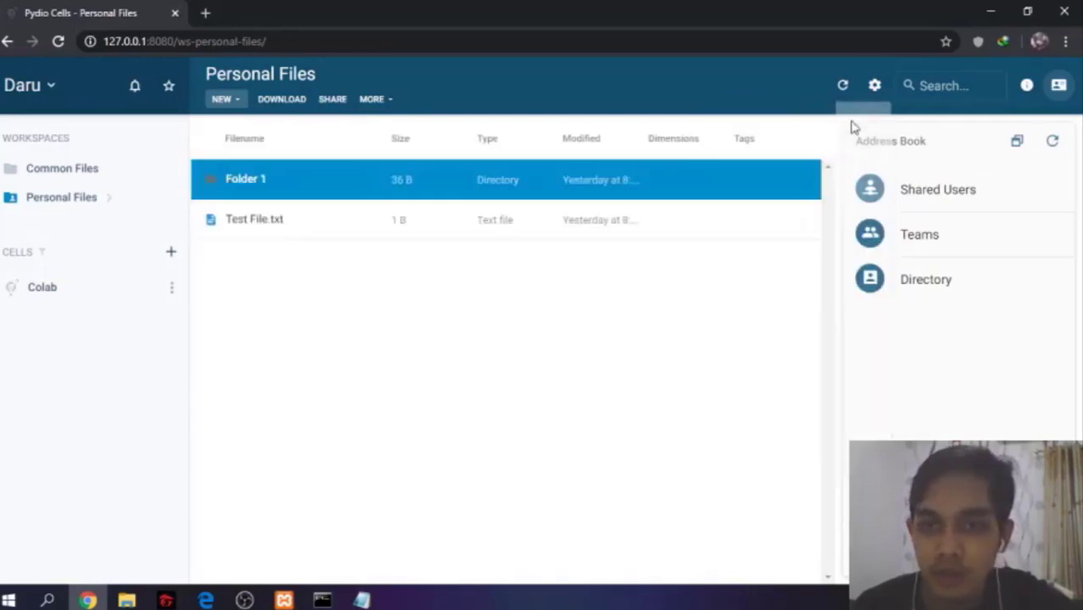
Inspect Folder 1's file info panel, including its folder activity and metadata, and return to the address book
{"action": "left_click", "coordinate": [874, 86]}
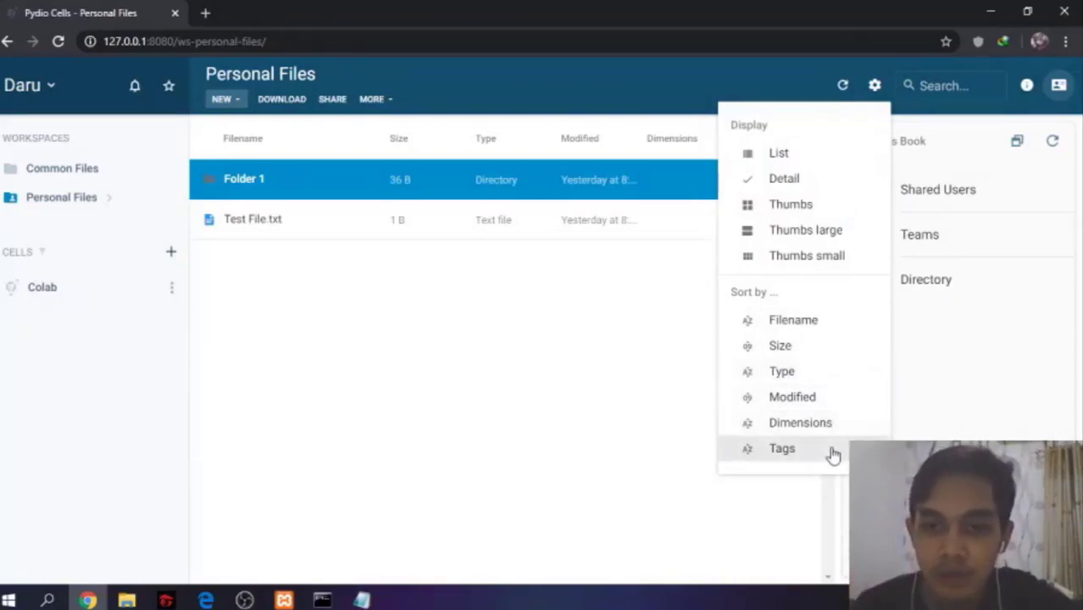
{"action": "left_click", "coordinate": [879, 87]}
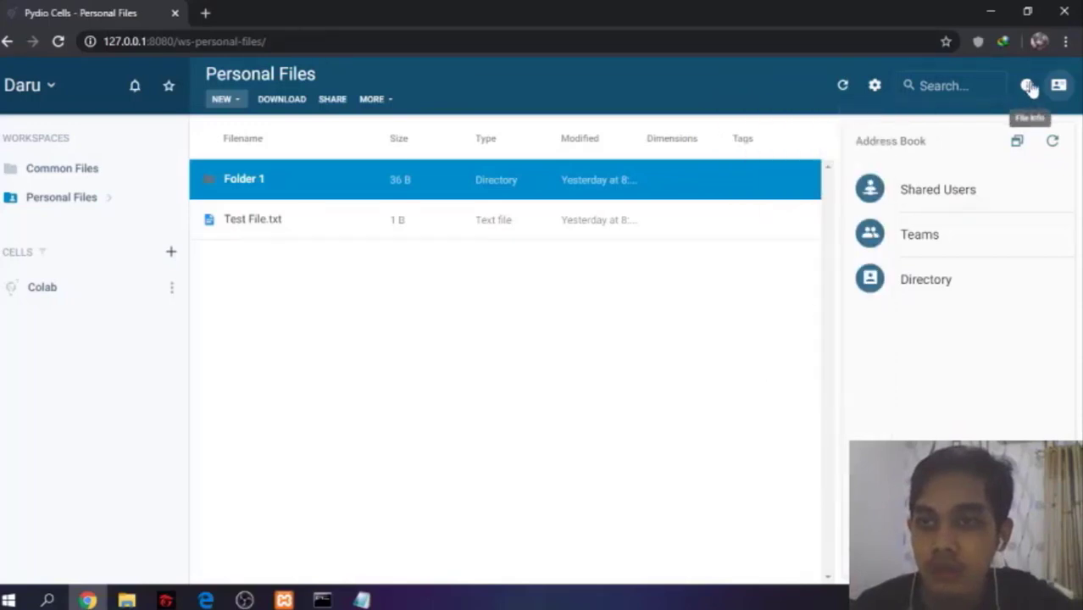
{"action": "left_click", "coordinate": [1027, 89]}
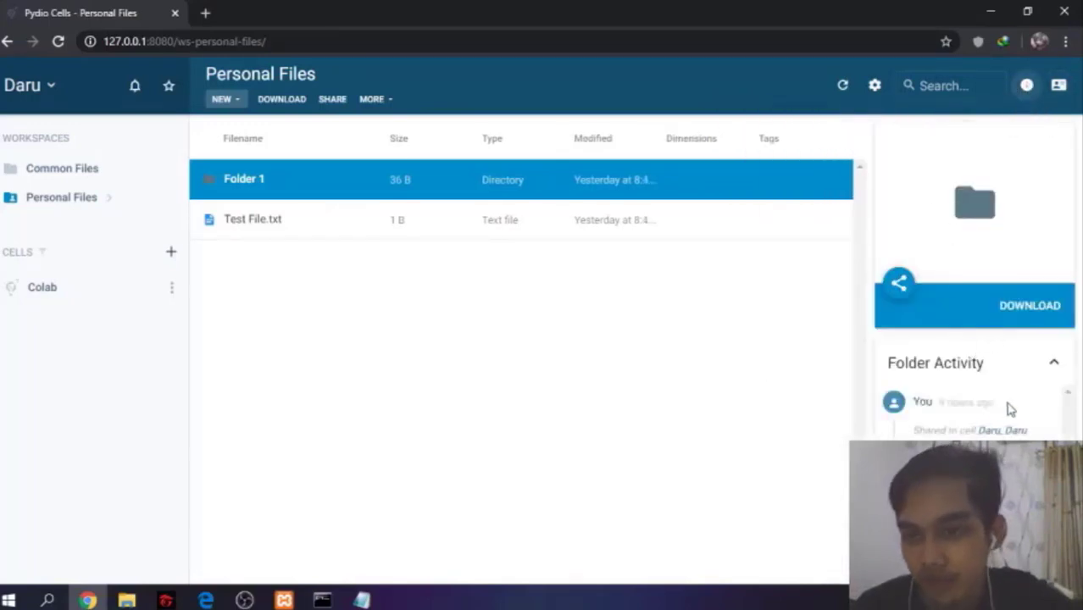
{"action": "scroll", "coordinate": [988, 407], "scroll_direction": "down", "scroll_amount": 1}
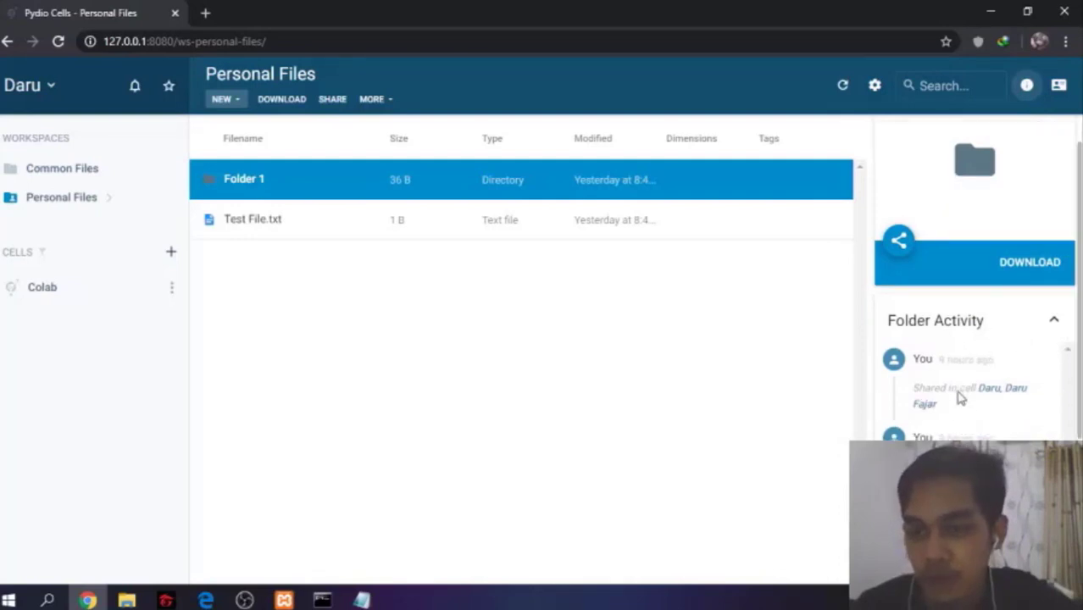
{"action": "scroll", "coordinate": [975, 398], "scroll_direction": "down", "scroll_amount": 3}
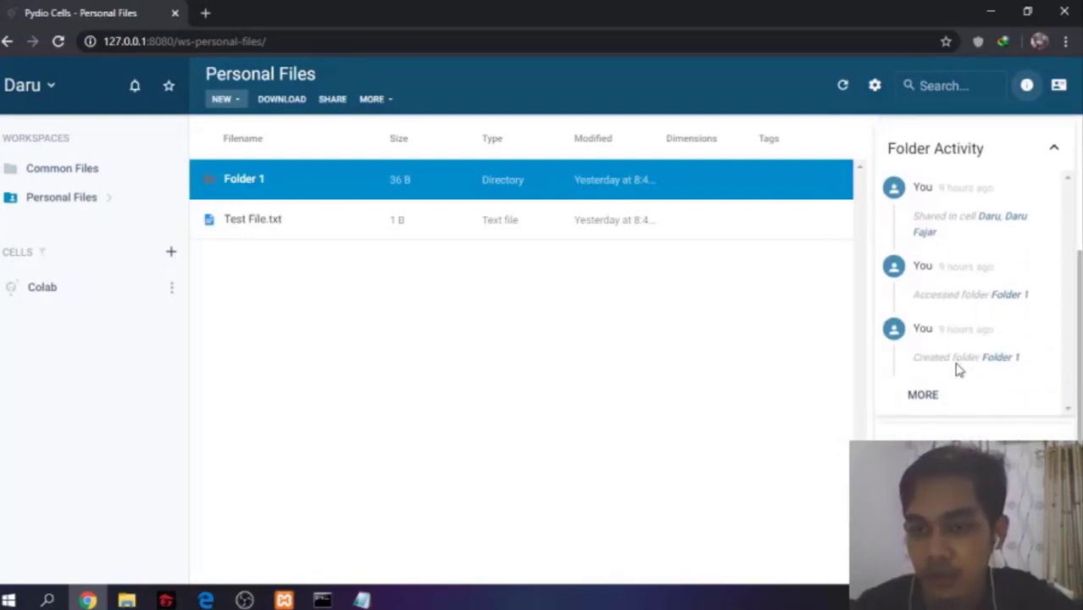
{"action": "scroll", "coordinate": [971, 373], "scroll_direction": "down", "scroll_amount": 2}
{"action": "scroll", "coordinate": [932, 395], "scroll_direction": "up", "scroll_amount": 5}
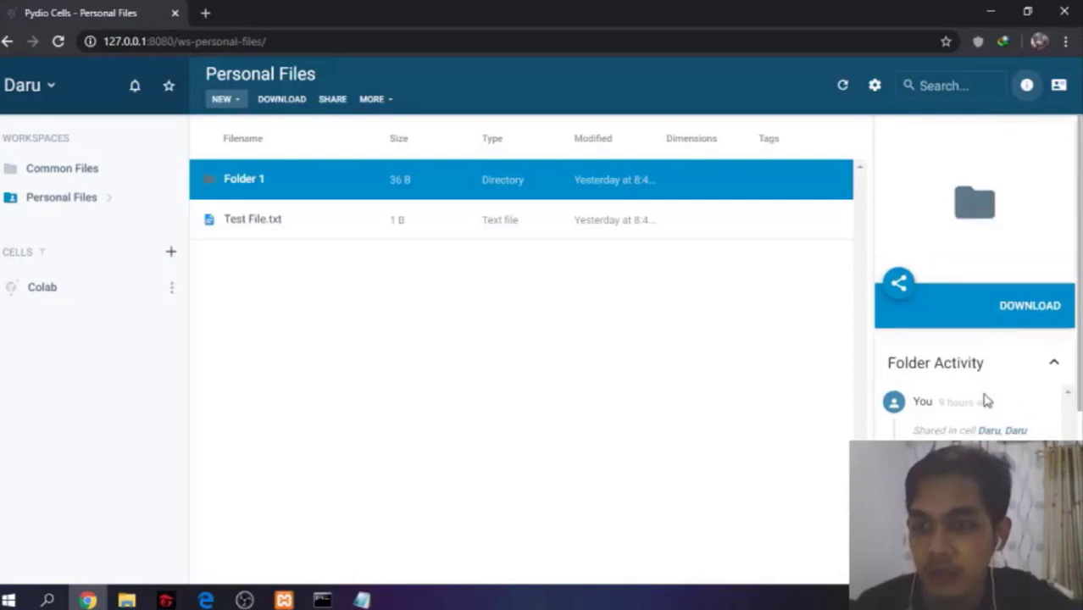
{"action": "scroll", "coordinate": [985, 396], "scroll_direction": "down", "scroll_amount": 5}
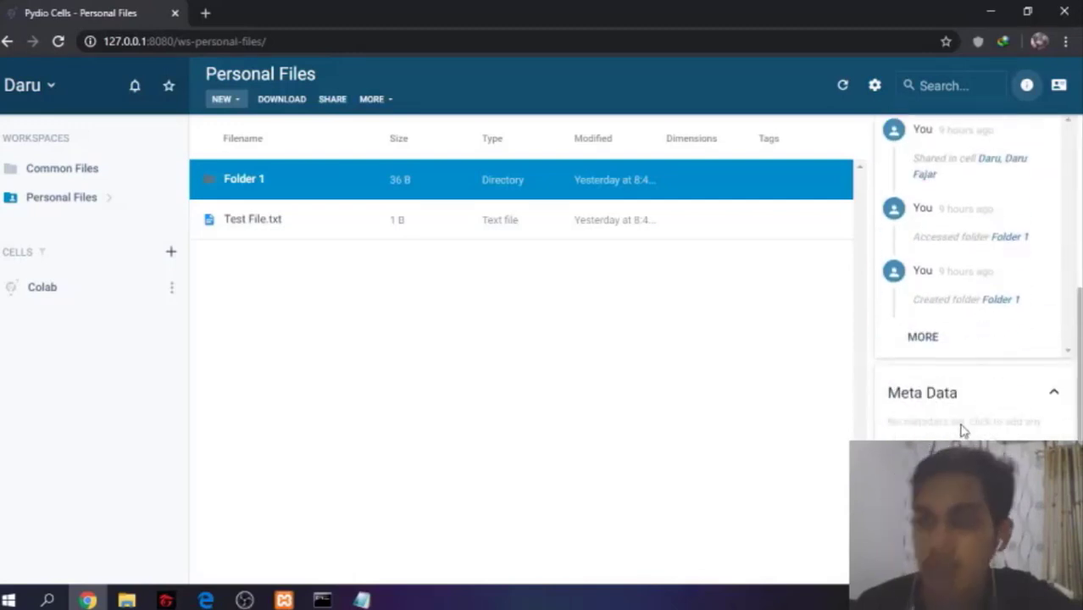
{"action": "scroll", "coordinate": [960, 429], "scroll_direction": "up", "scroll_amount": 5}
{"action": "left_click", "coordinate": [1058, 85]}
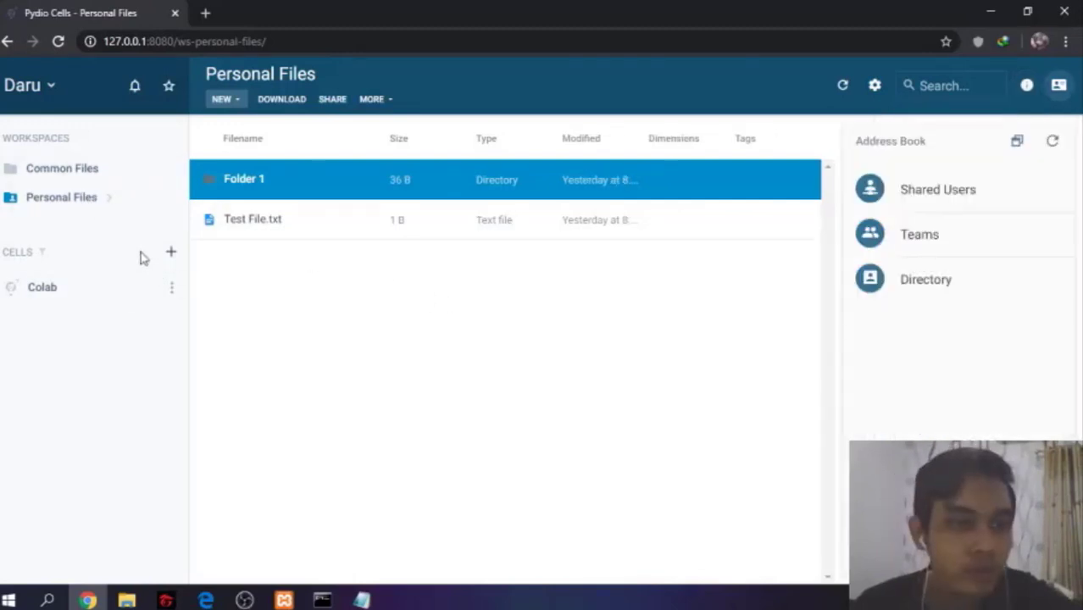
Open the Colab cell and examine its members, the cell filter and the shared users list
{"action": "left_click", "coordinate": [103, 292]}
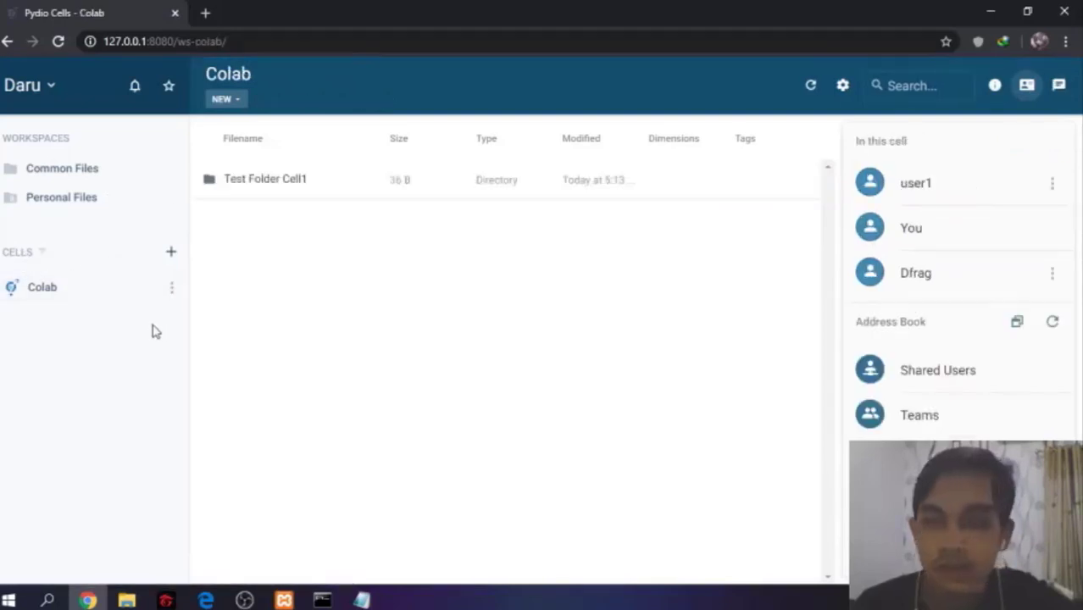
{"action": "left_click", "coordinate": [30, 252]}
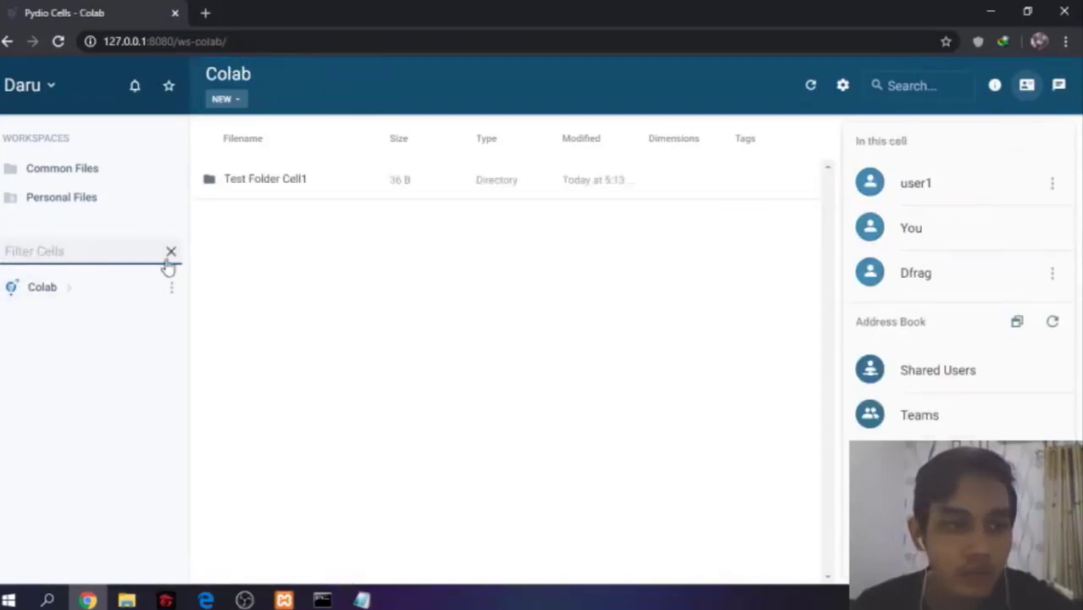
{"action": "left_click", "coordinate": [171, 254]}
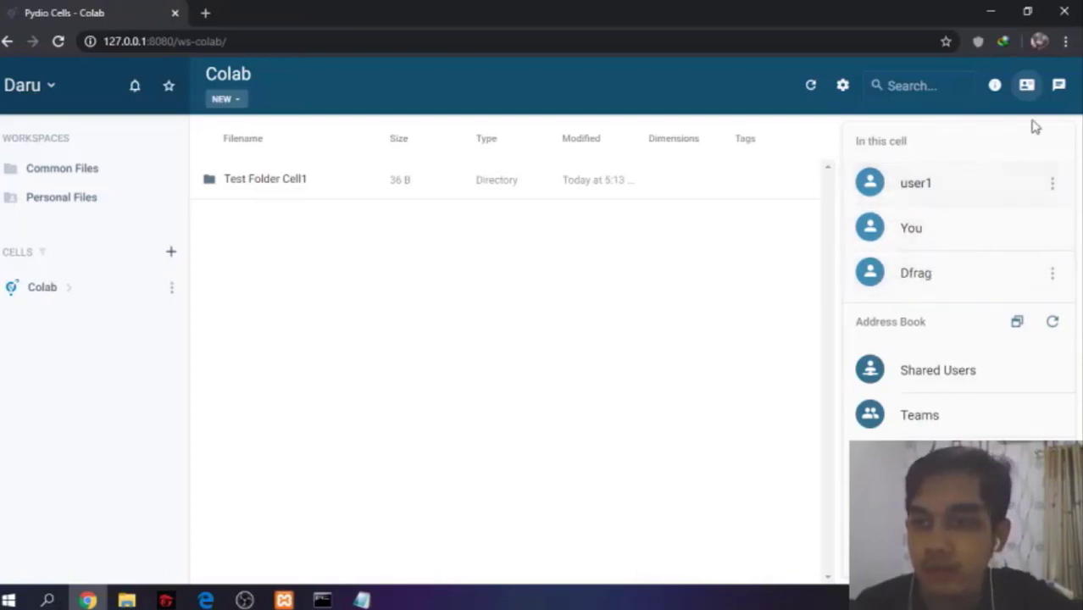
{"action": "left_click", "coordinate": [1052, 185]}
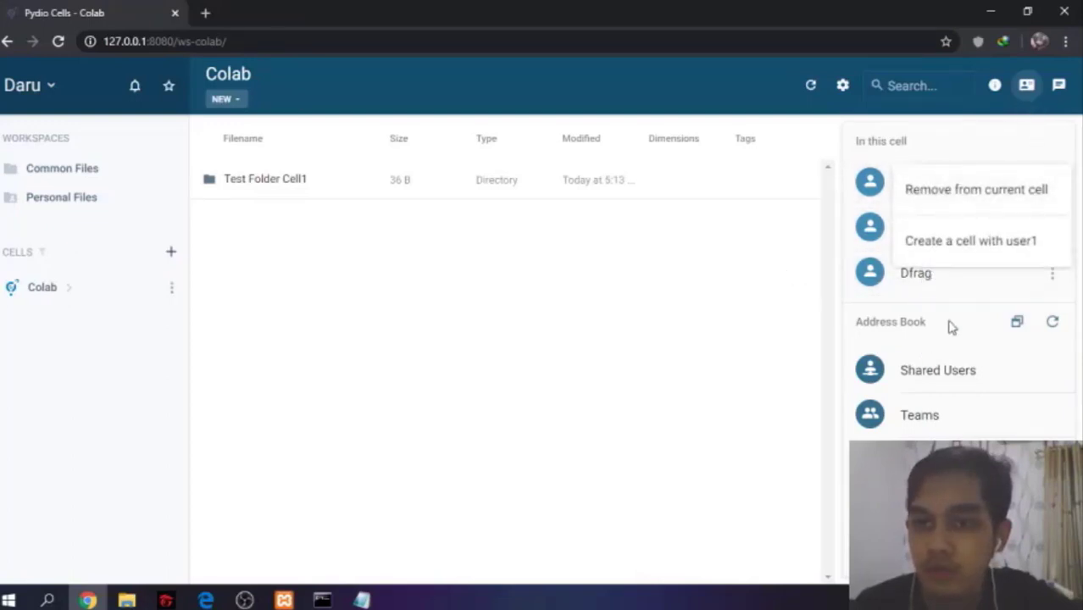
{"action": "left_click", "coordinate": [879, 319]}
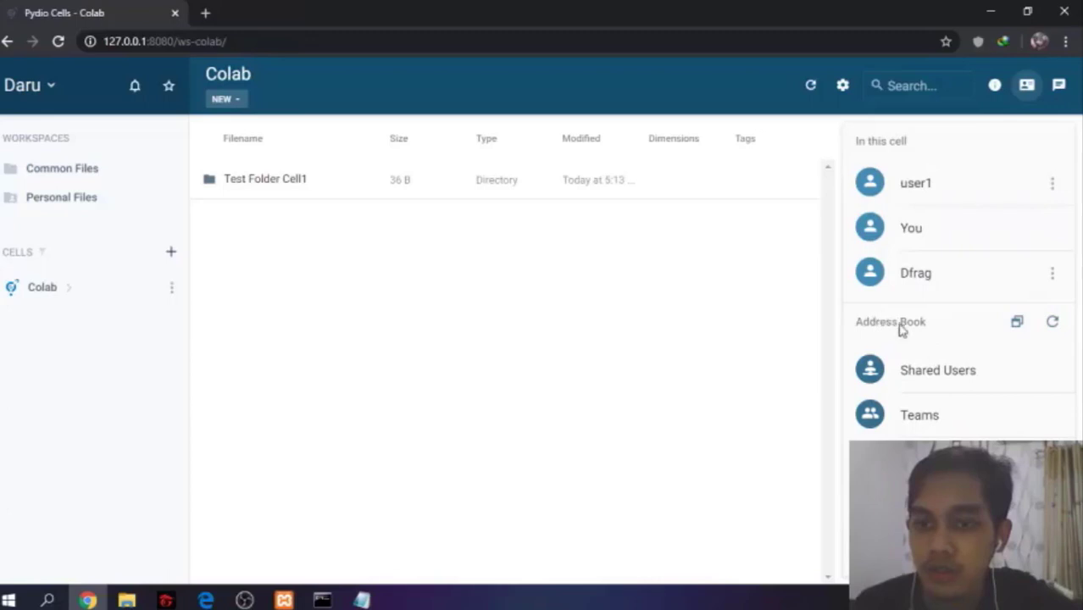
{"action": "left_click", "coordinate": [934, 388]}
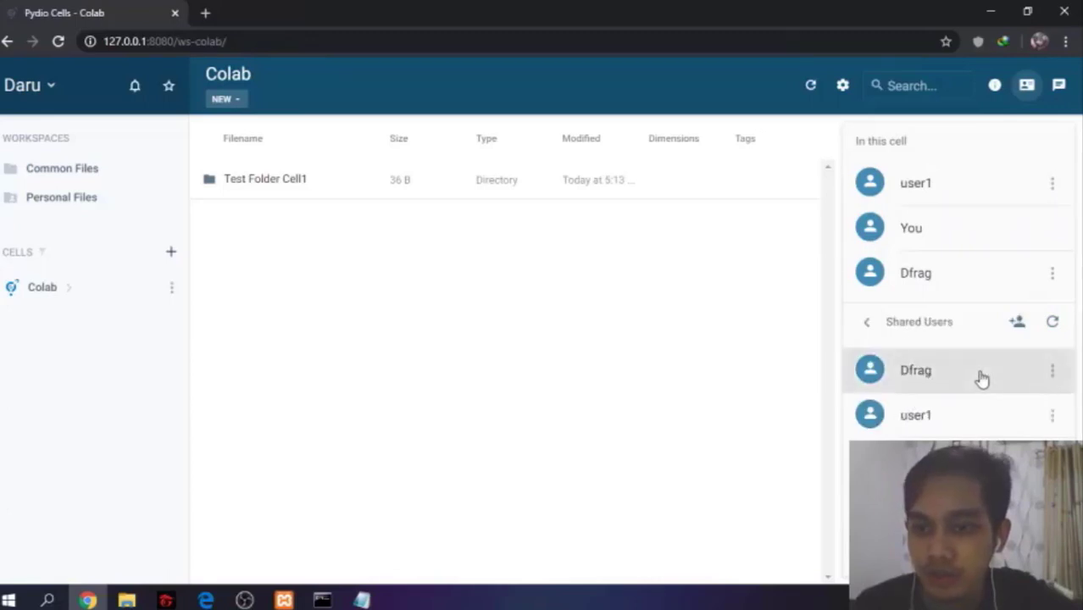
{"action": "left_click", "coordinate": [865, 321]}
Add Team A from the address book's Teams list to the current Colab cell
{"action": "left_click", "coordinate": [948, 420]}
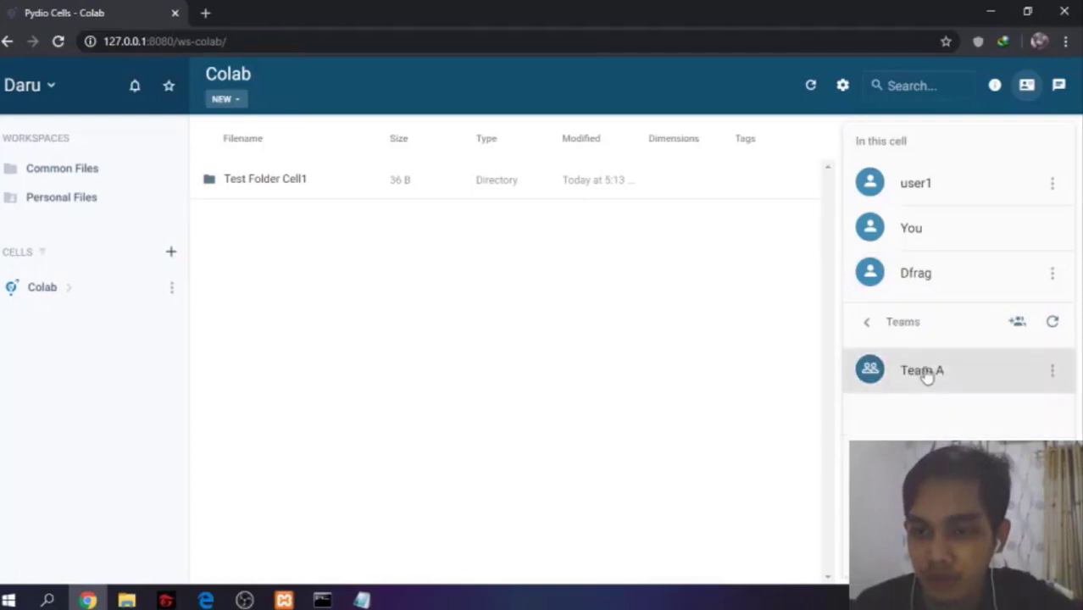
{"action": "left_click", "coordinate": [1052, 371]}
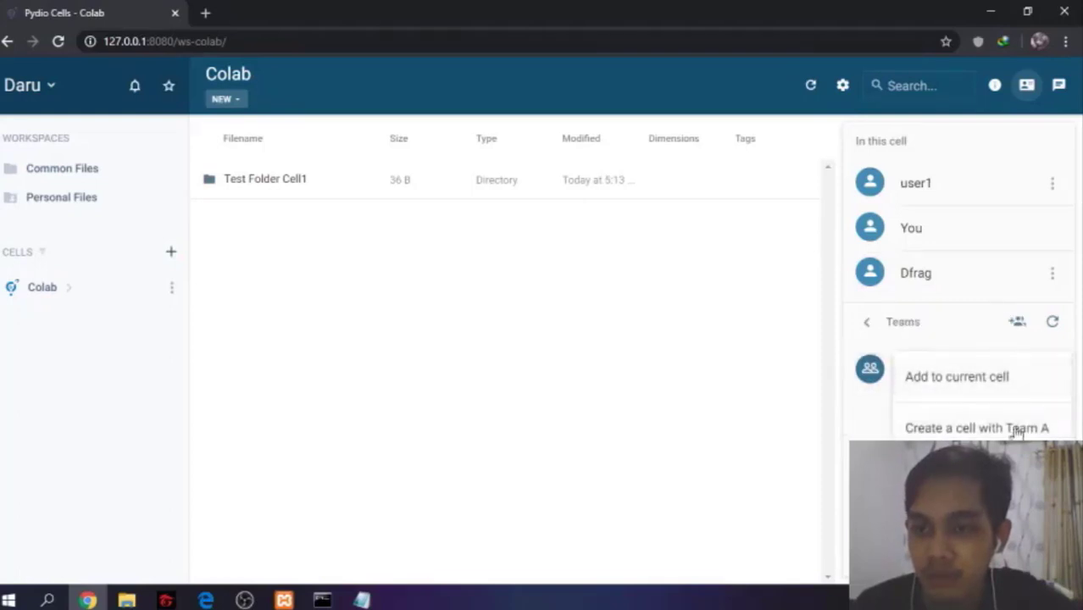
{"action": "left_click", "coordinate": [930, 383]}
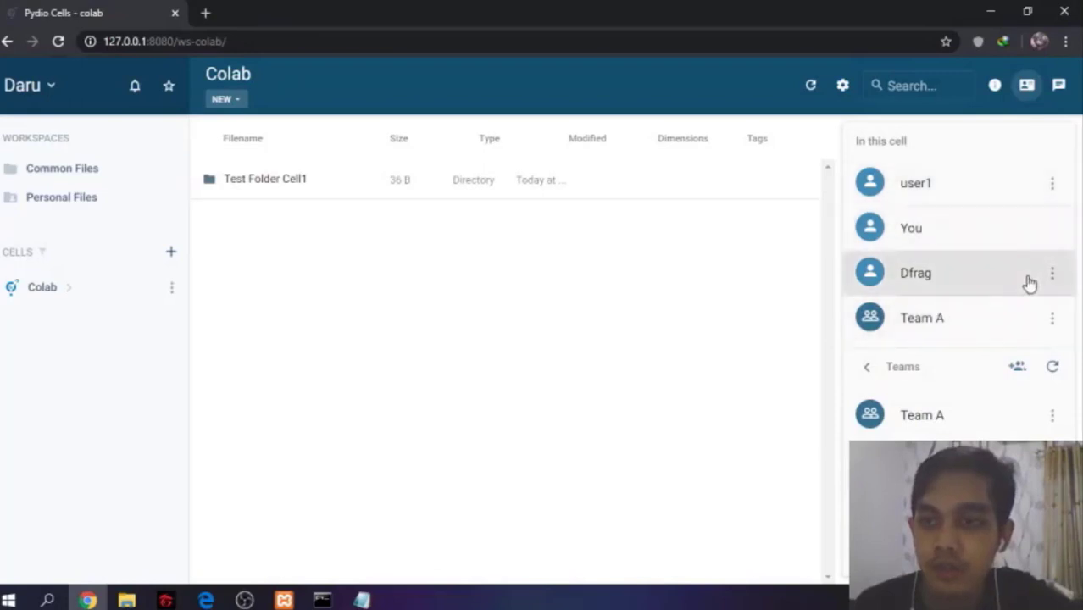
{"action": "left_click", "coordinate": [1051, 183]}
{"action": "left_click", "coordinate": [778, 281]}
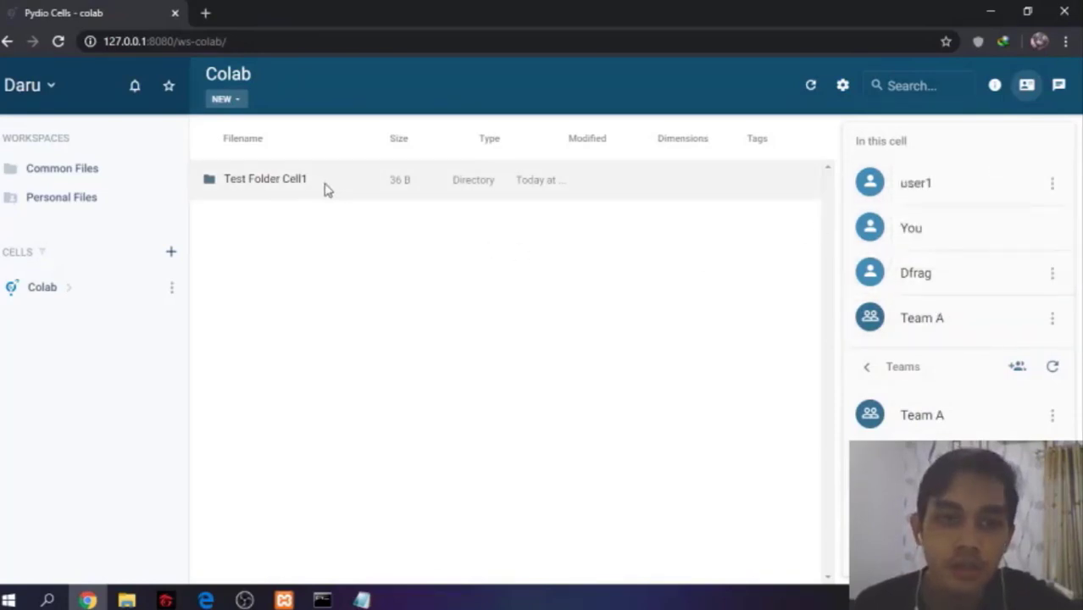
{"action": "left_click", "coordinate": [232, 101]}
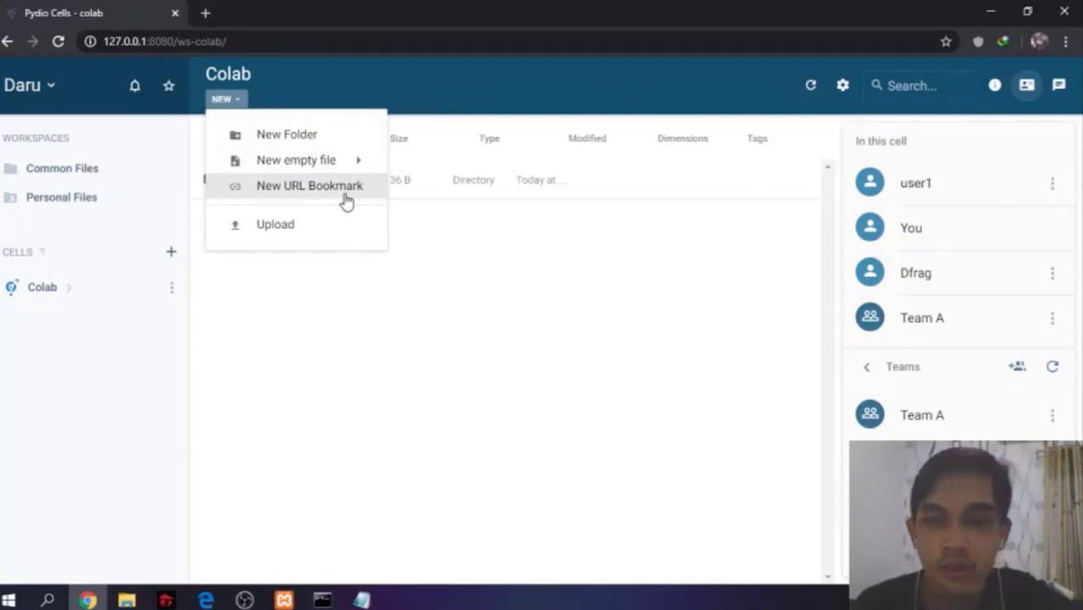
{"action": "left_click", "coordinate": [590, 250]}
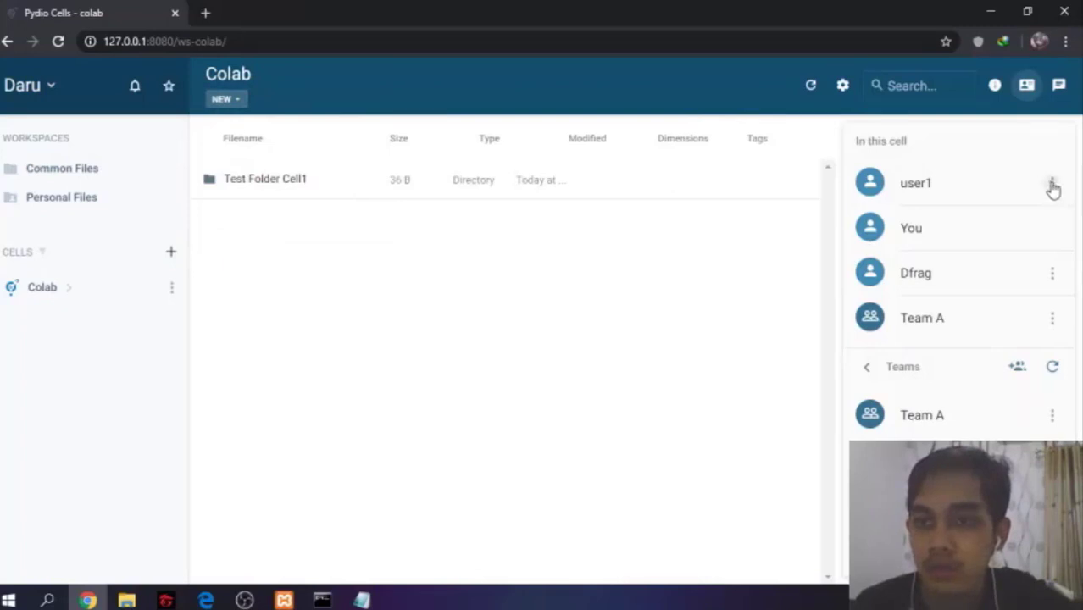
{"action": "left_click", "coordinate": [1052, 184]}
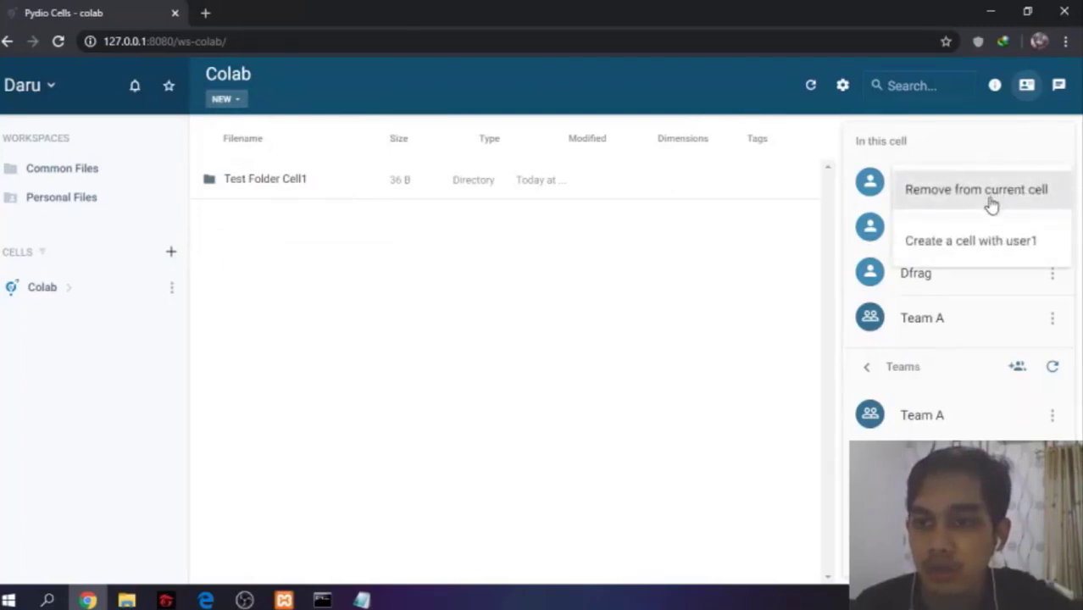
{"action": "left_click", "coordinate": [1052, 318]}
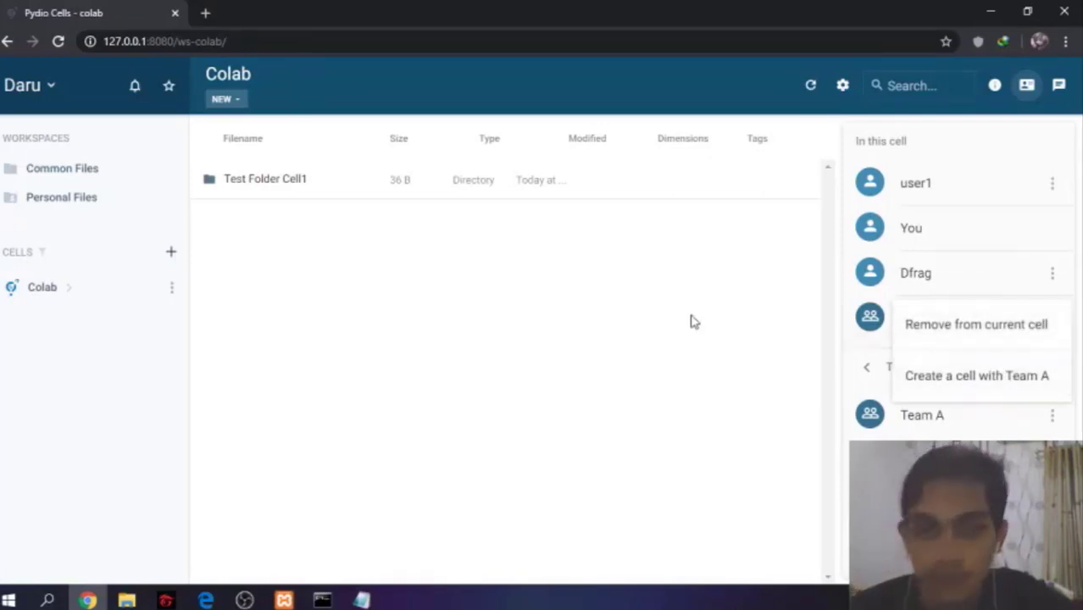
Share Test Folder Cell1 through a public link that also allows uploading files
{"action": "right_click", "coordinate": [445, 185]}
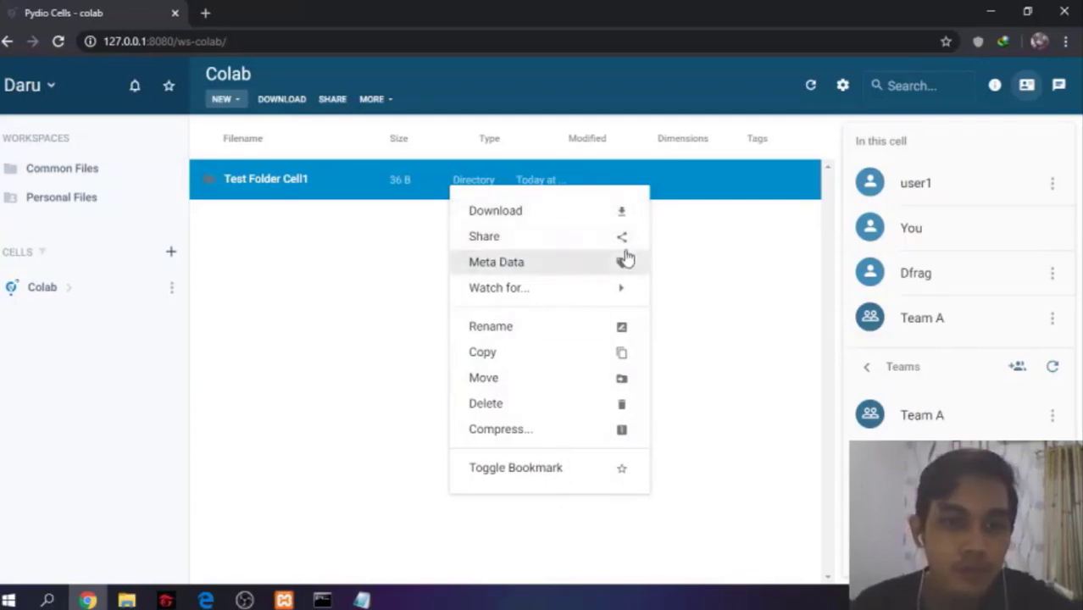
{"action": "left_click", "coordinate": [527, 244]}
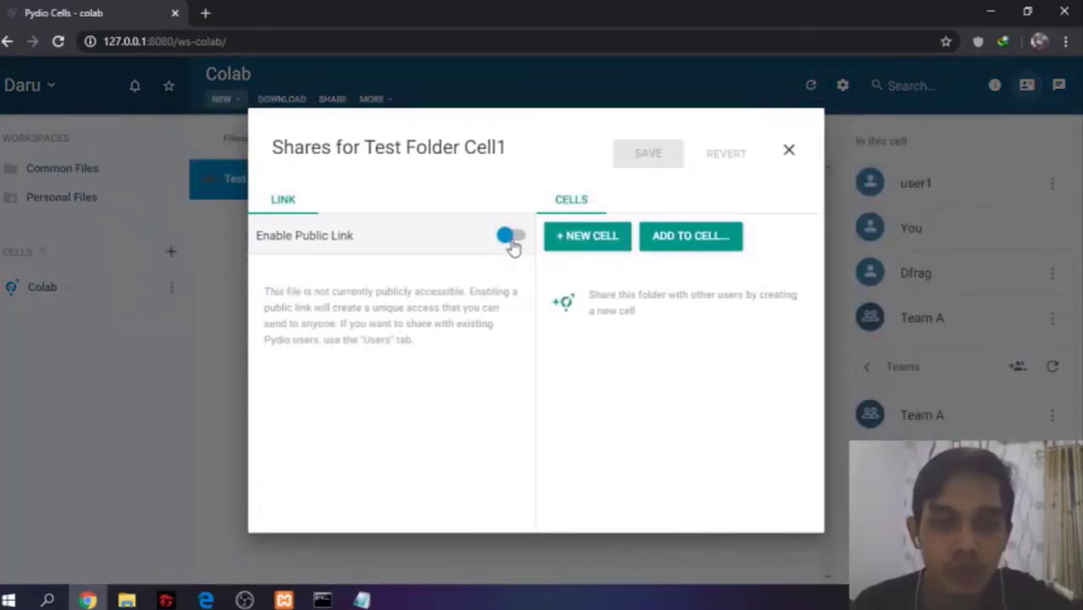
{"action": "left_click", "coordinate": [511, 241]}
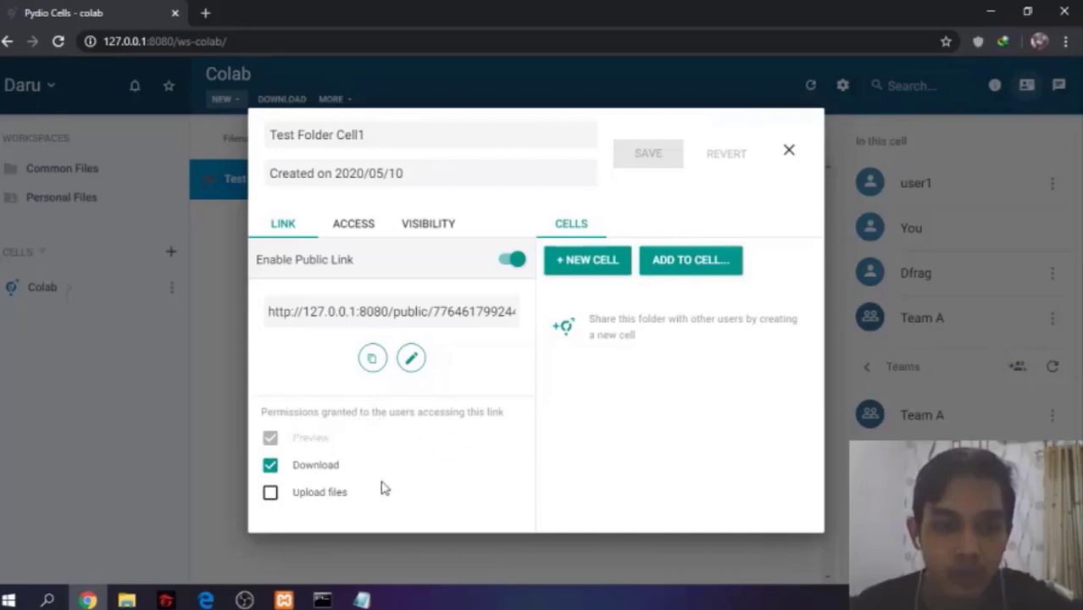
{"action": "left_click", "coordinate": [271, 493]}
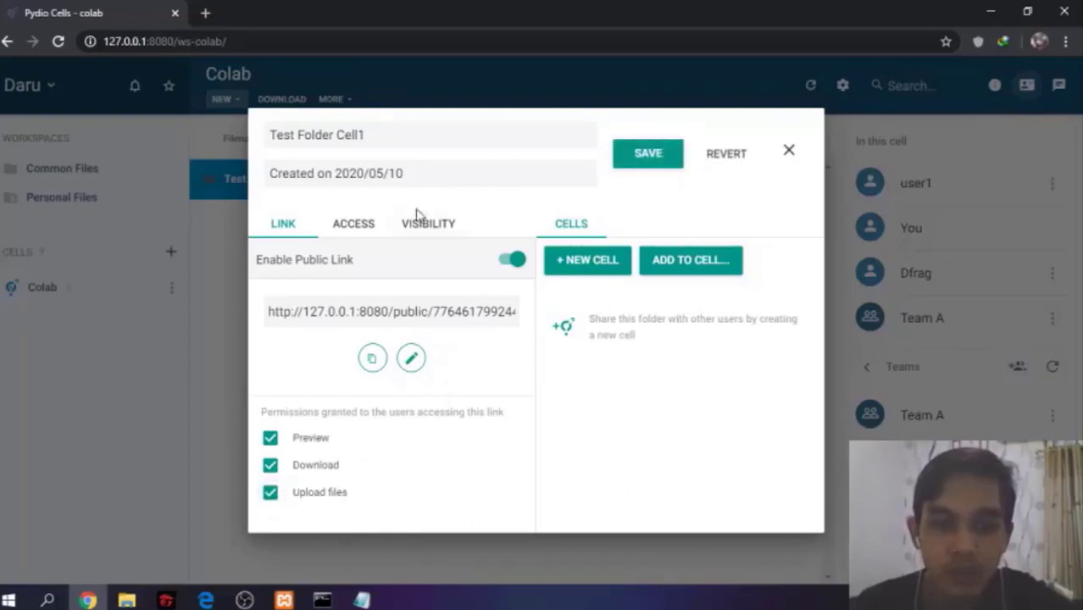
Review the link's access options for a password and an expiration date without setting them
{"action": "left_click", "coordinate": [358, 231]}
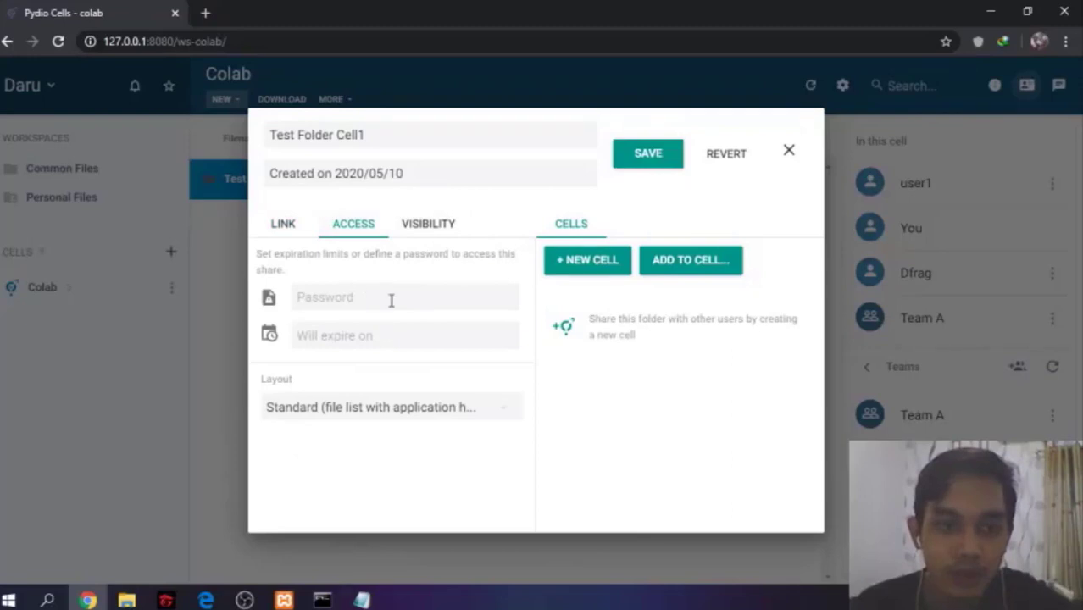
{"action": "left_click", "coordinate": [418, 298]}
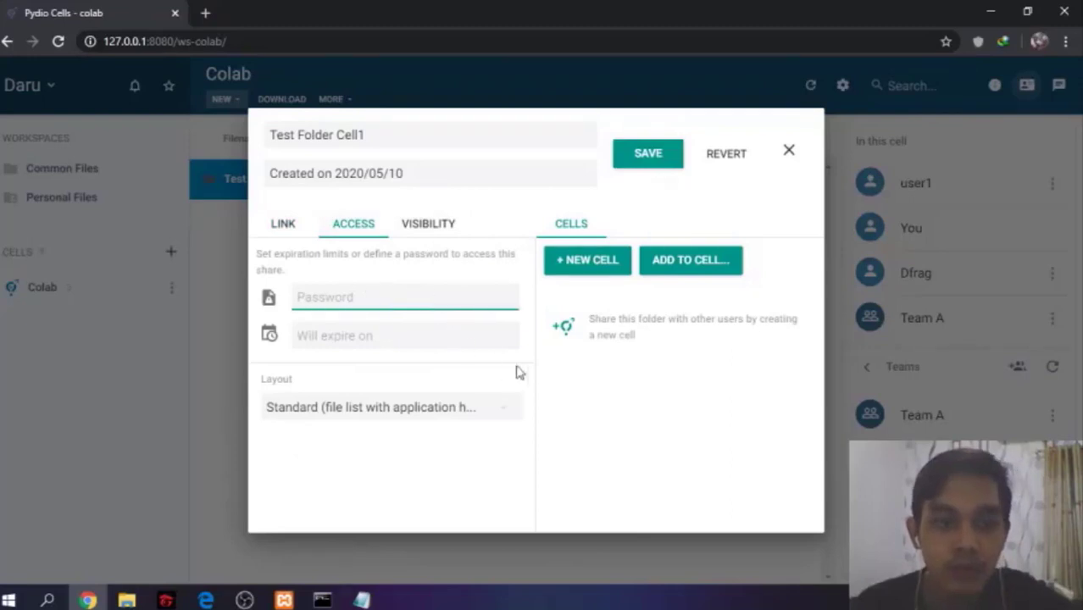
{"action": "left_click", "coordinate": [455, 341]}
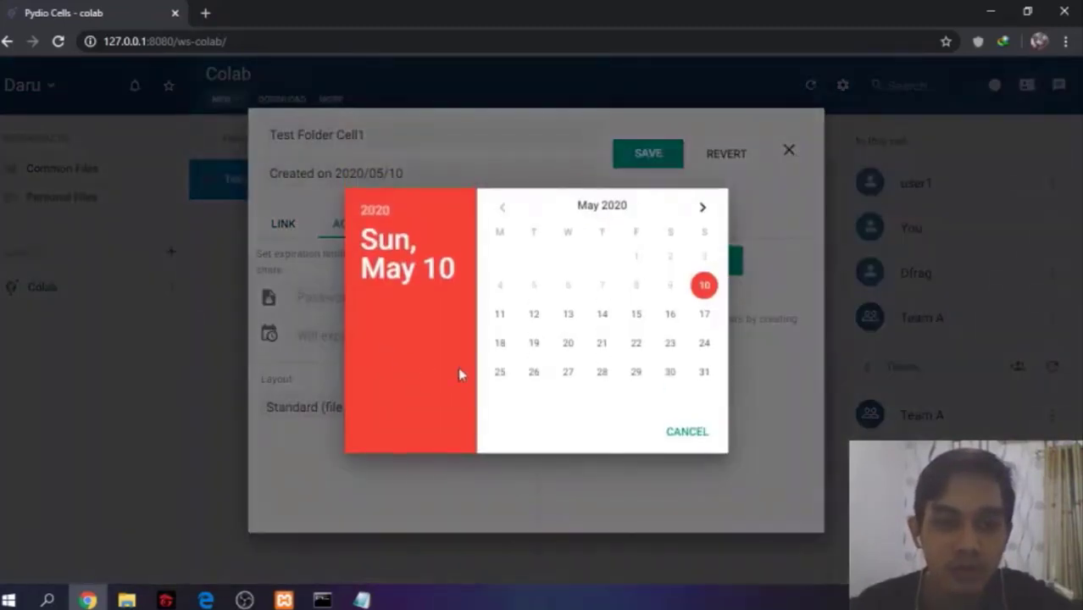
{"action": "left_click", "coordinate": [687, 434]}
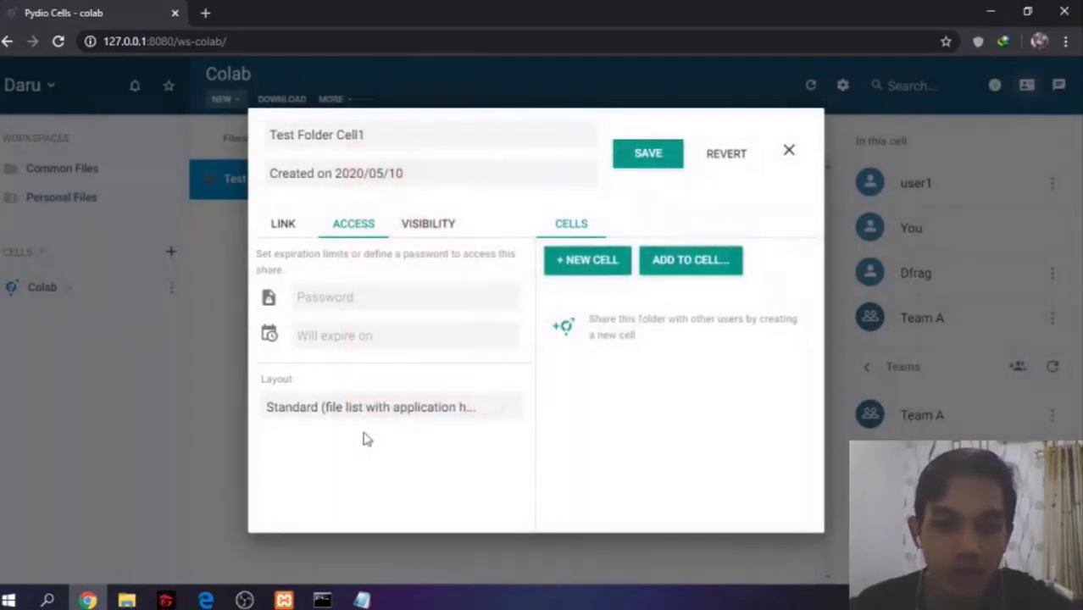
Make the shared link visible to Dfrag and close the share dialog
{"action": "left_click", "coordinate": [465, 228]}
{"action": "left_click", "coordinate": [429, 371]}
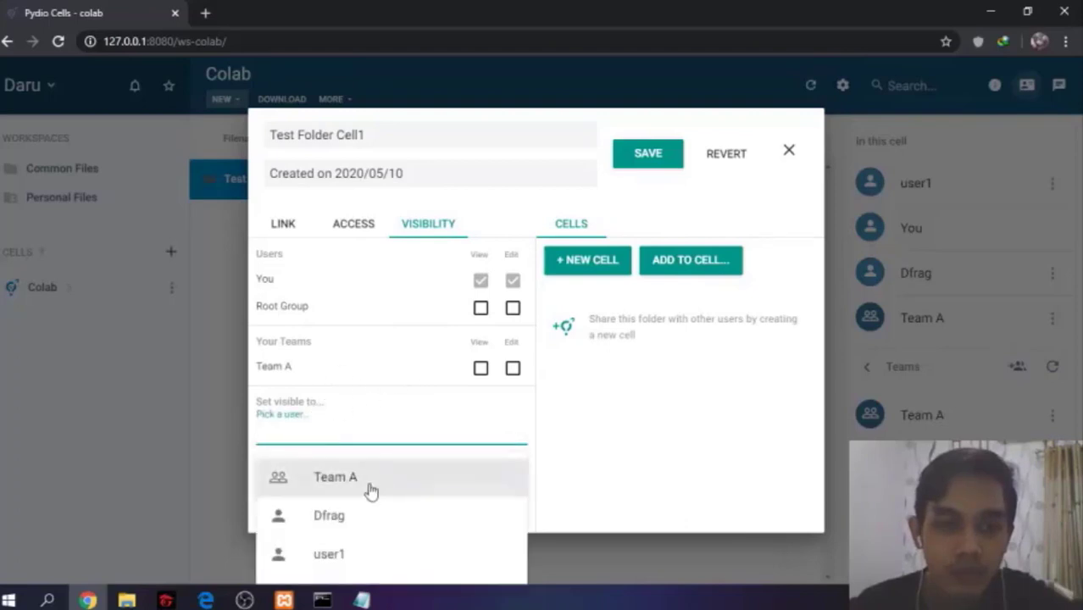
{"action": "left_click", "coordinate": [363, 517]}
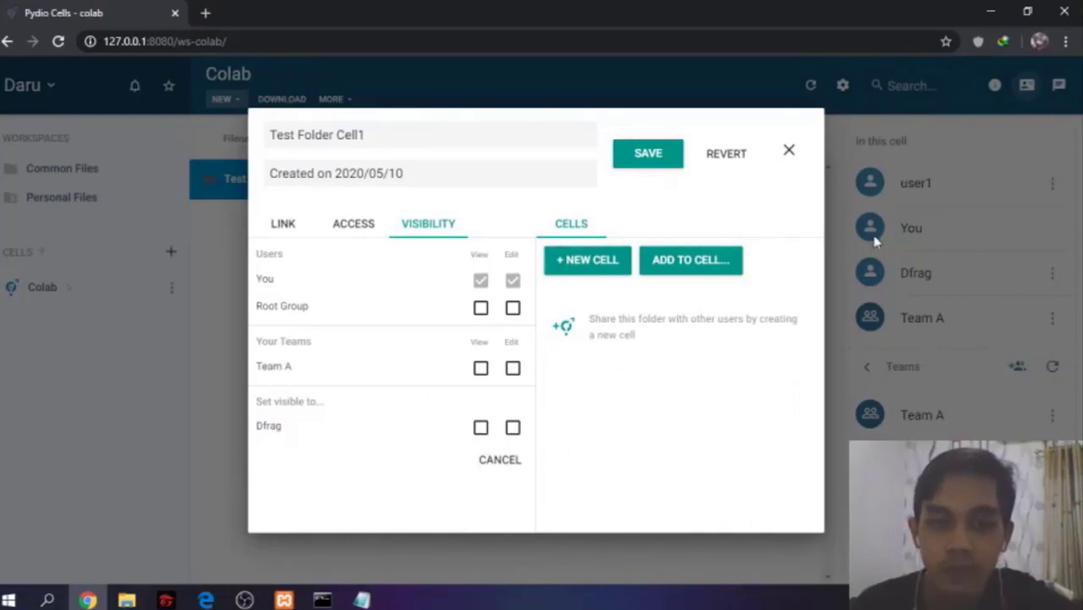
{"action": "left_click", "coordinate": [789, 151]}
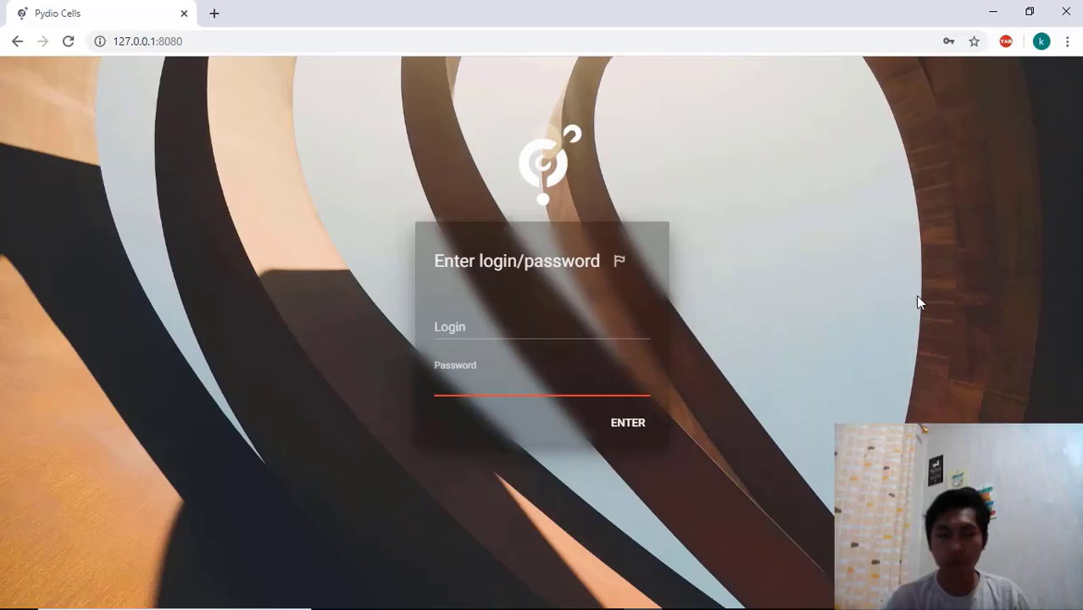
Log in to Pydio Cells with the login admin and the account password
{"action": "left_click", "coordinate": [788, 424]}
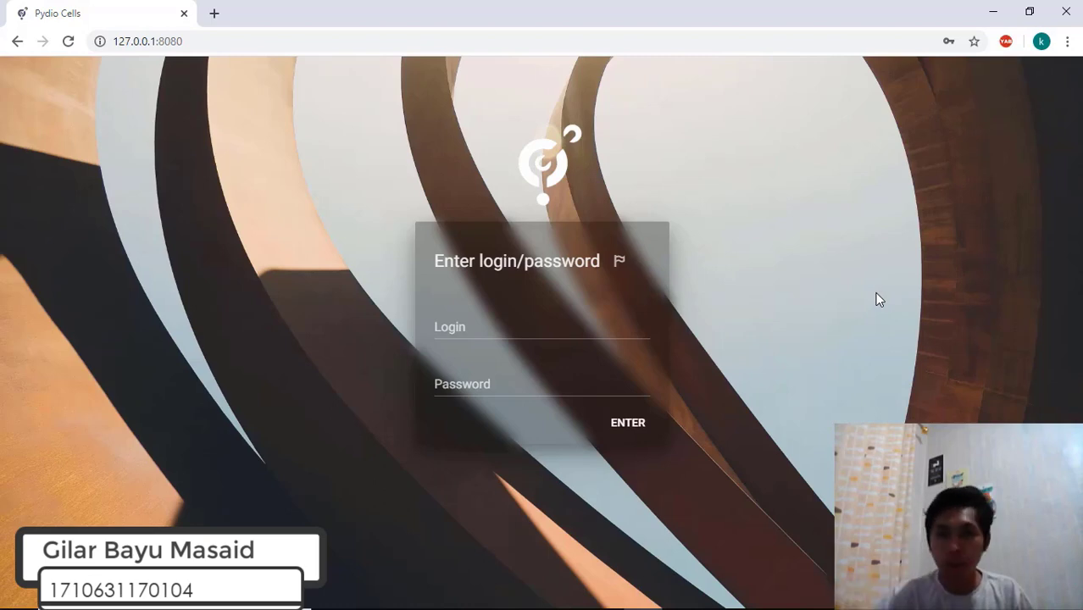
{"action": "left_click", "coordinate": [606, 328]}
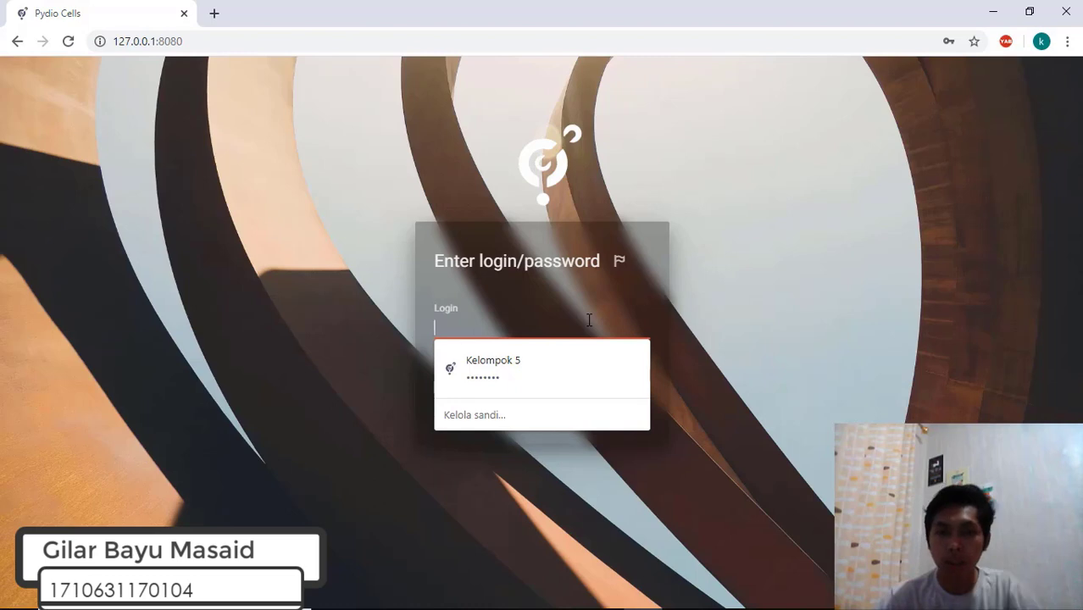
{"action": "type", "text": "admin"}
{"action": "key", "text": "Tab"}
{"action": "type", "text": "adm"}
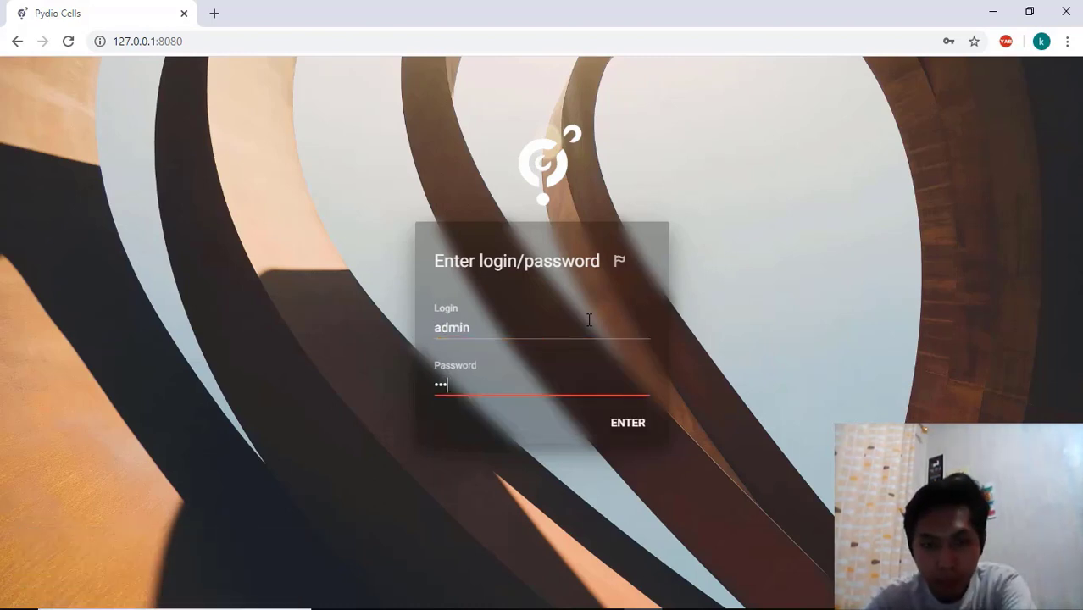
{"action": "type", "text": "in123"}
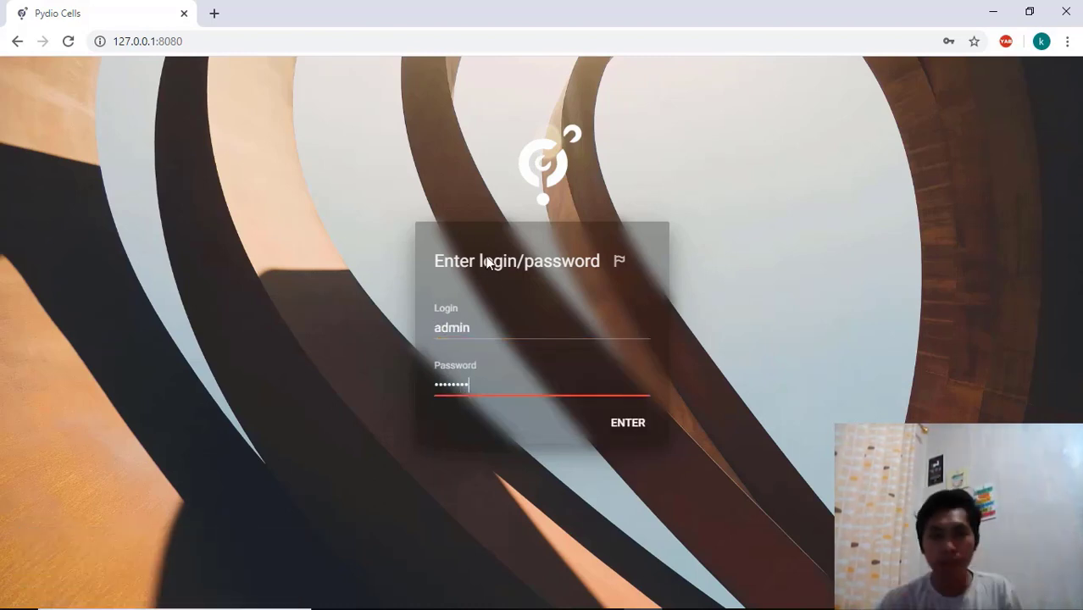
{"action": "left_click", "coordinate": [647, 421]}
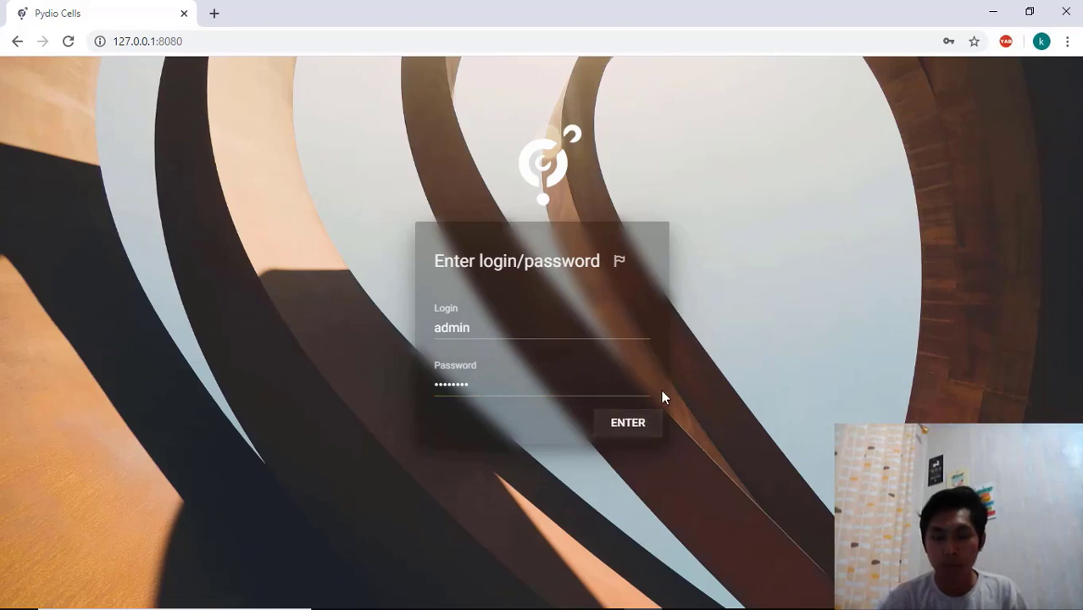
{"action": "left_click", "coordinate": [643, 430]}
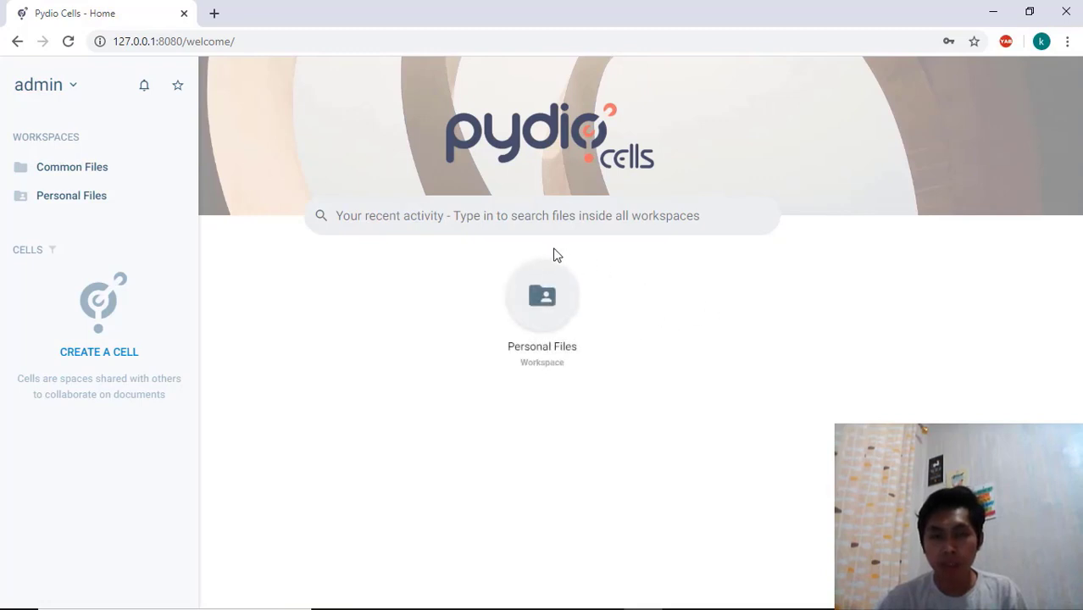
Open the Cells Console and go to its People management page for users and groups
{"action": "left_click", "coordinate": [19, 72]}
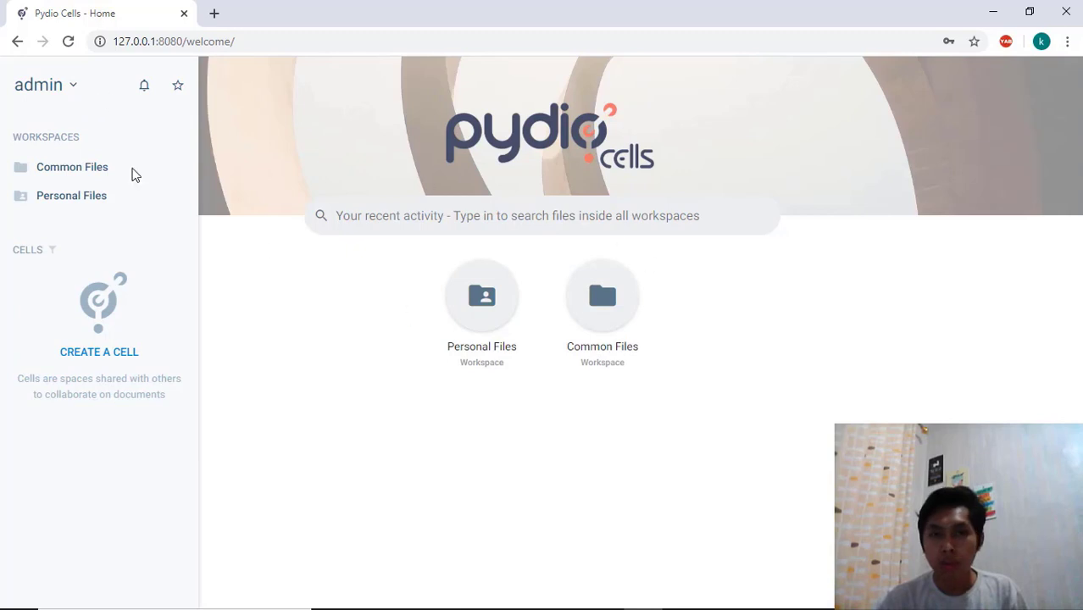
{"action": "left_click", "coordinate": [76, 91]}
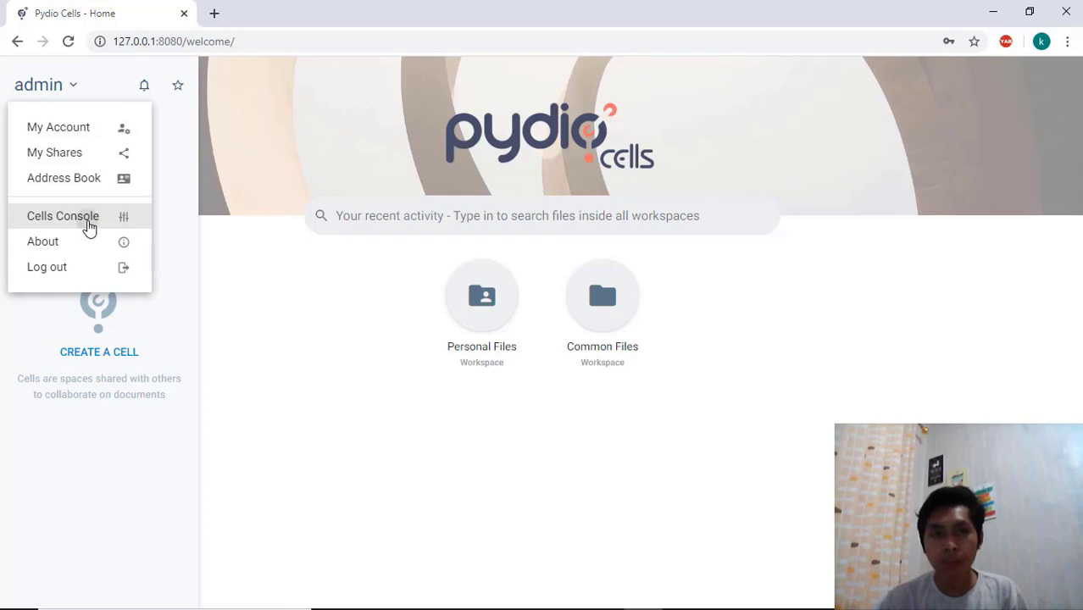
{"action": "left_click", "coordinate": [89, 227]}
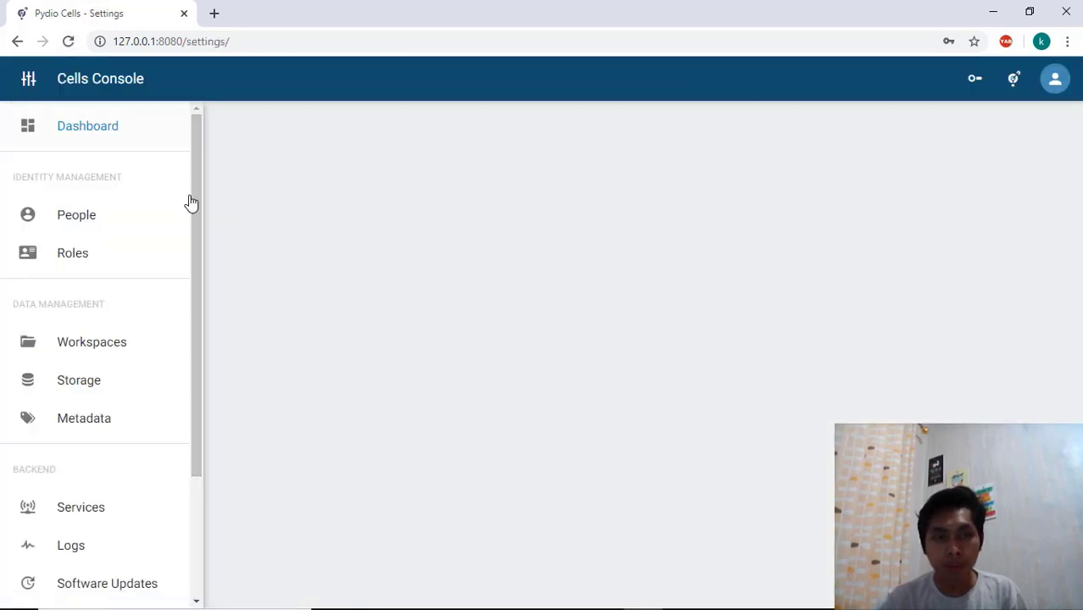
{"action": "scroll", "coordinate": [194, 212], "scroll_direction": "down", "scroll_amount": 1}
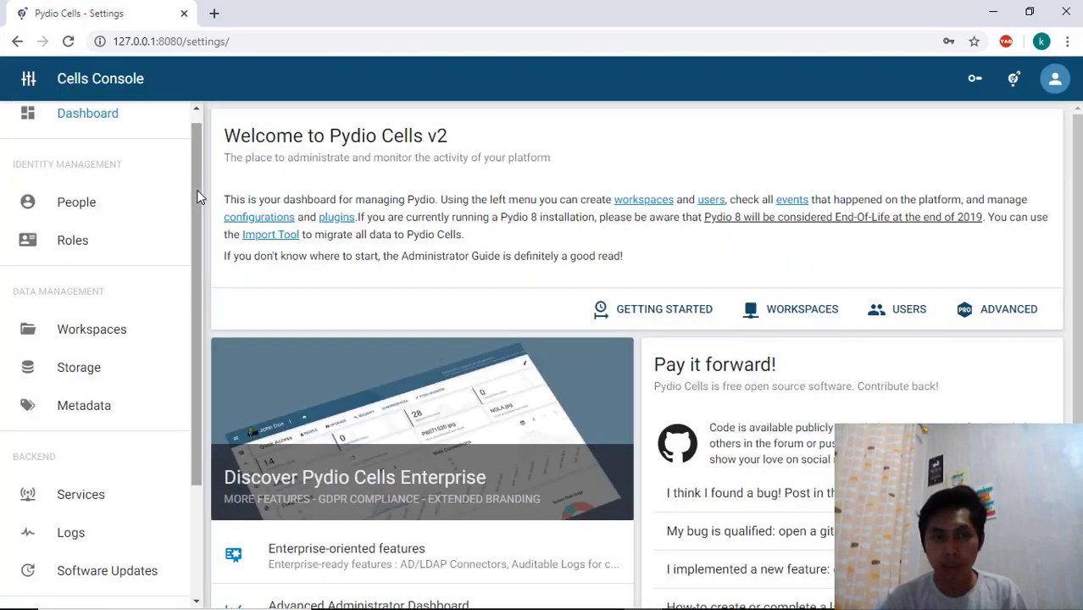
{"action": "left_click", "coordinate": [149, 210]}
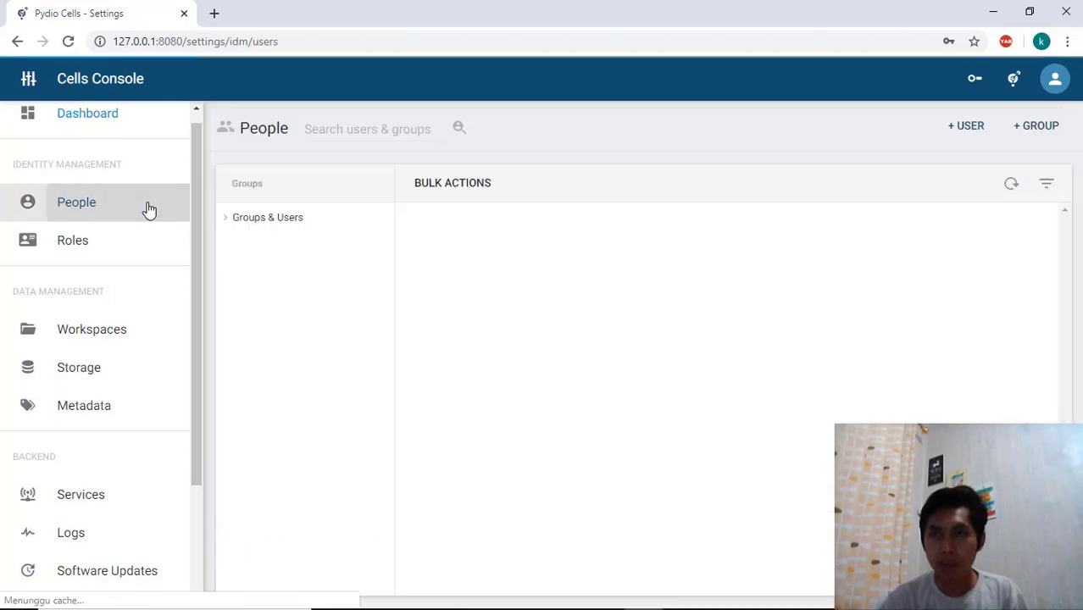
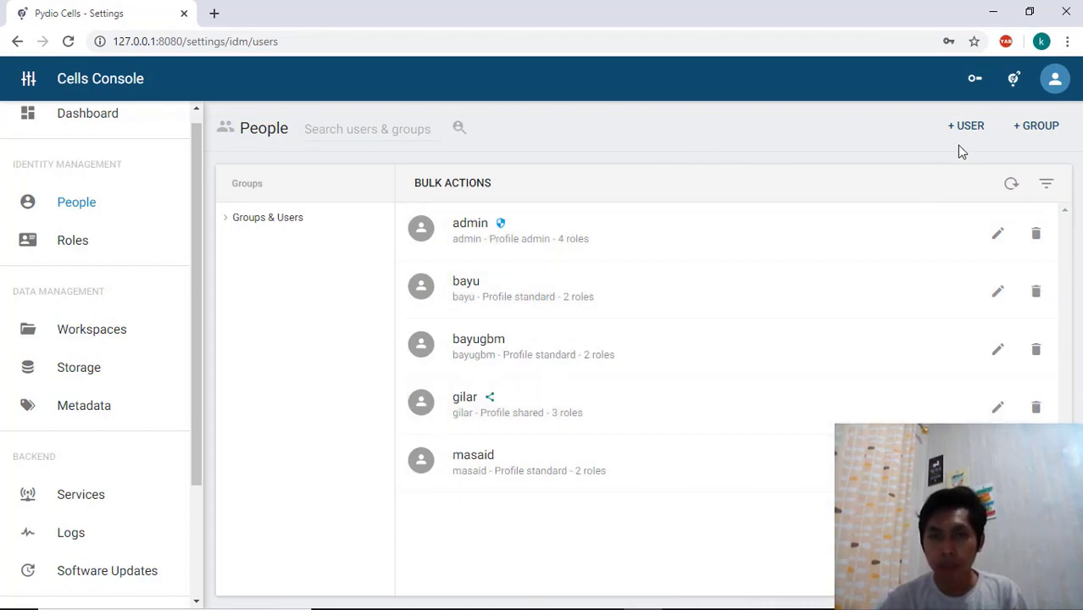
Create a new user with the login bayugbm, entering and confirming the account password
{"action": "left_click", "coordinate": [961, 129]}
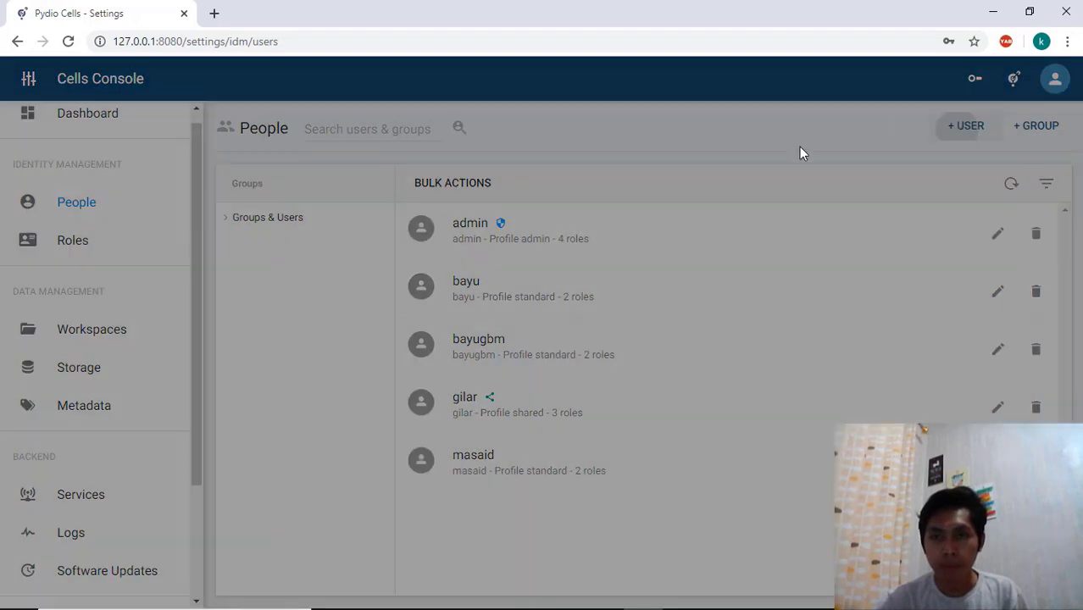
{"action": "left_click", "coordinate": [596, 295]}
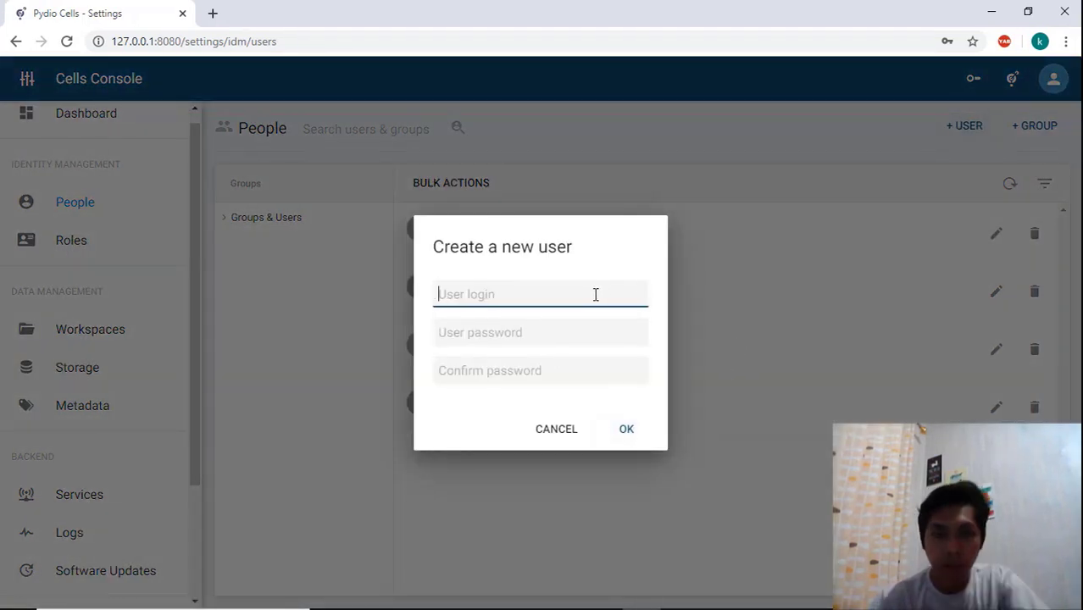
{"action": "type", "text": "bayugb"}
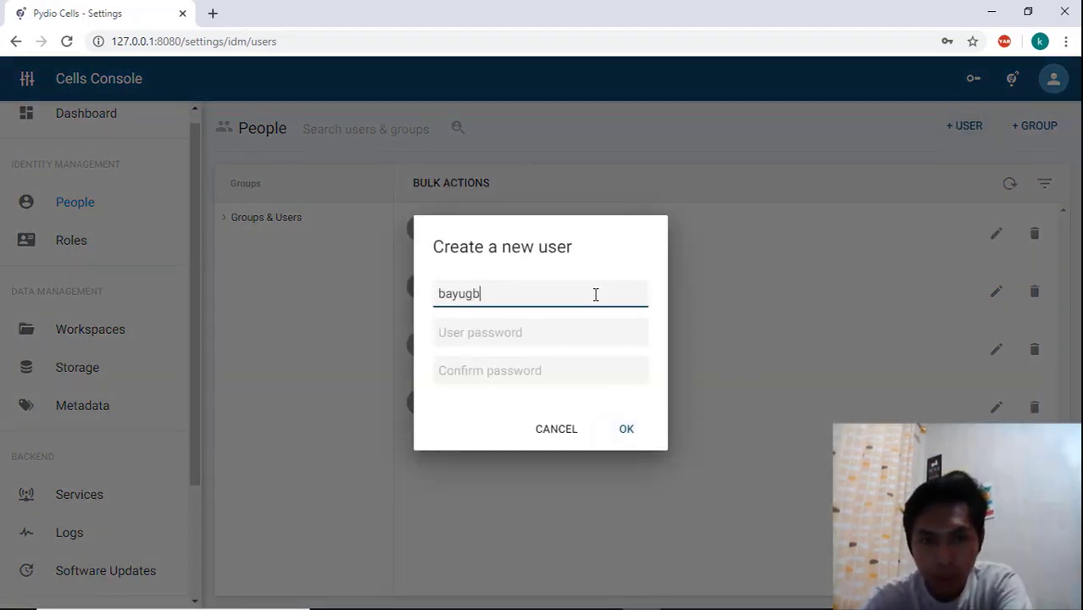
{"action": "type", "text": "m"}
{"action": "key", "text": "Tab"}
{"action": "type", "text": "•••••"}
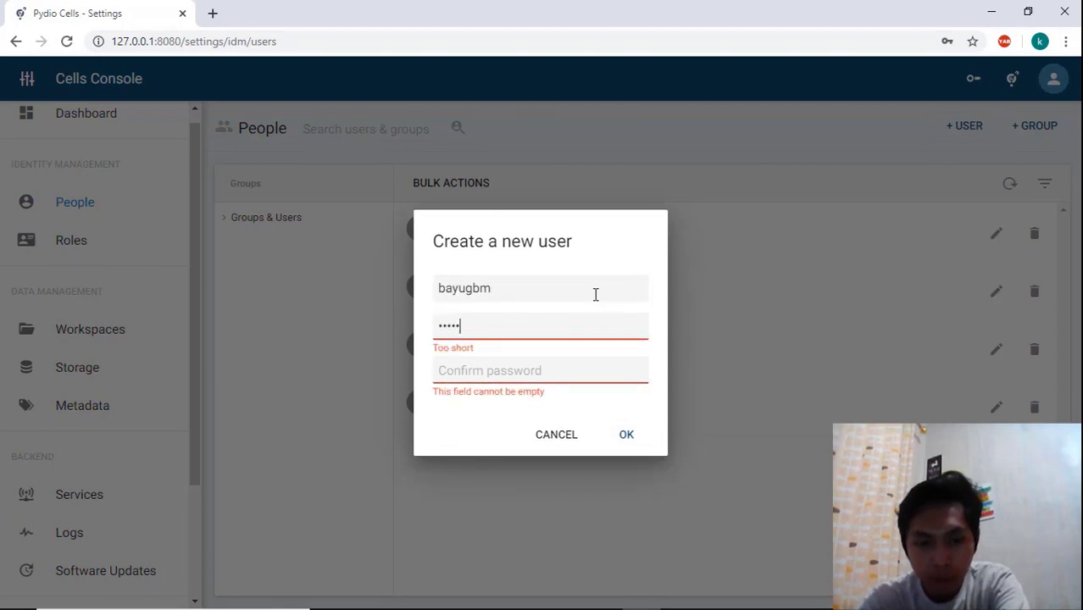
{"action": "type", "text": "•••••••••••"}
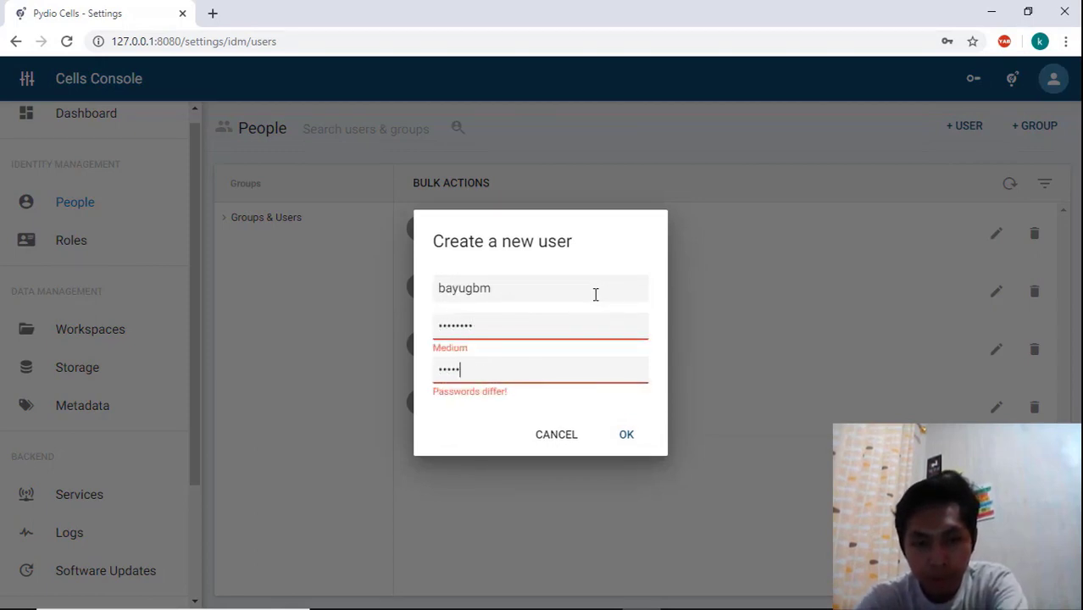
{"action": "left_click", "coordinate": [633, 439]}
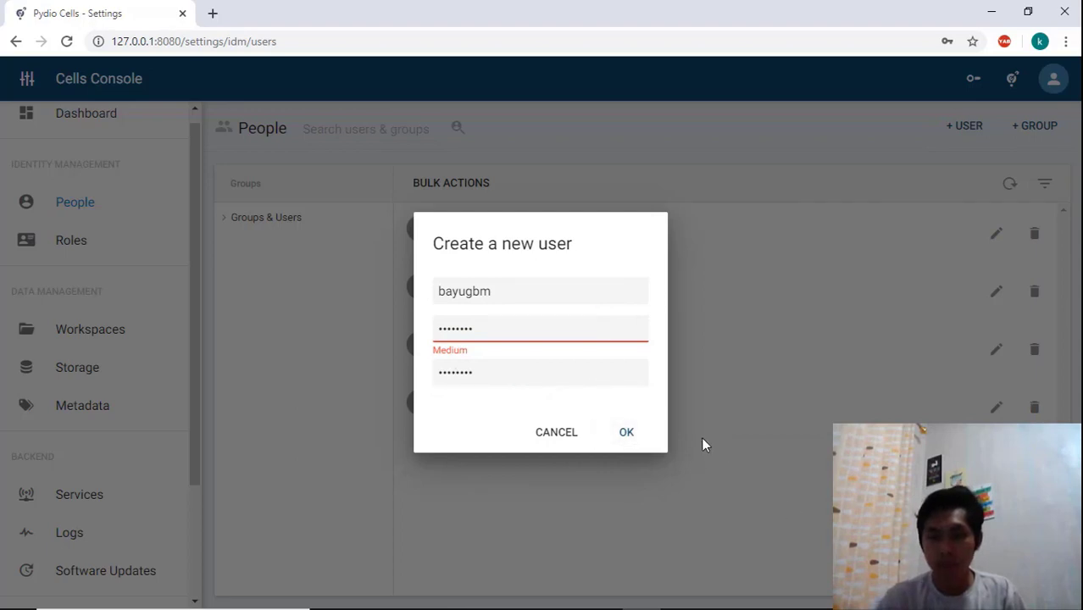
{"action": "left_click", "coordinate": [628, 430]}
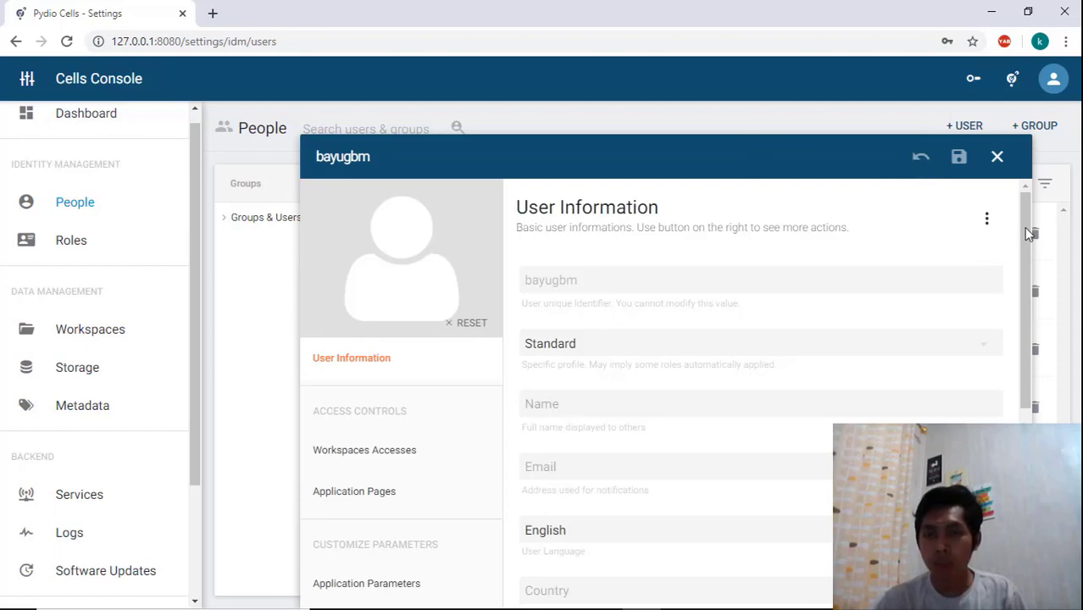
Change the new user's profile to Administrator
{"action": "mouse_move", "coordinate": [1025, 227]}
{"action": "left_mouse_down"}
{"action": "mouse_move", "coordinate": [1026, 246]}
{"action": "mouse_move", "coordinate": [1026, 212]}
{"action": "mouse_move", "coordinate": [1021, 265]}
{"action": "mouse_move", "coordinate": [1021, 230]}
{"action": "left_mouse_up"}
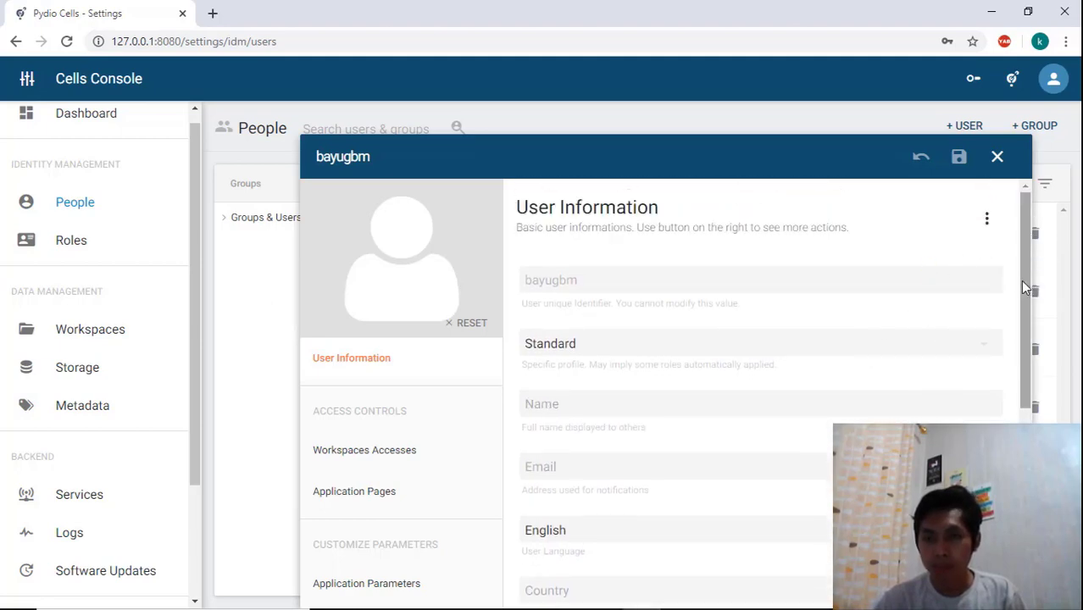
{"action": "mouse_move", "coordinate": [1023, 278]}
{"action": "left_mouse_down"}
{"action": "mouse_move", "coordinate": [1024, 308]}
{"action": "mouse_move", "coordinate": [1024, 269]}
{"action": "left_mouse_up"}
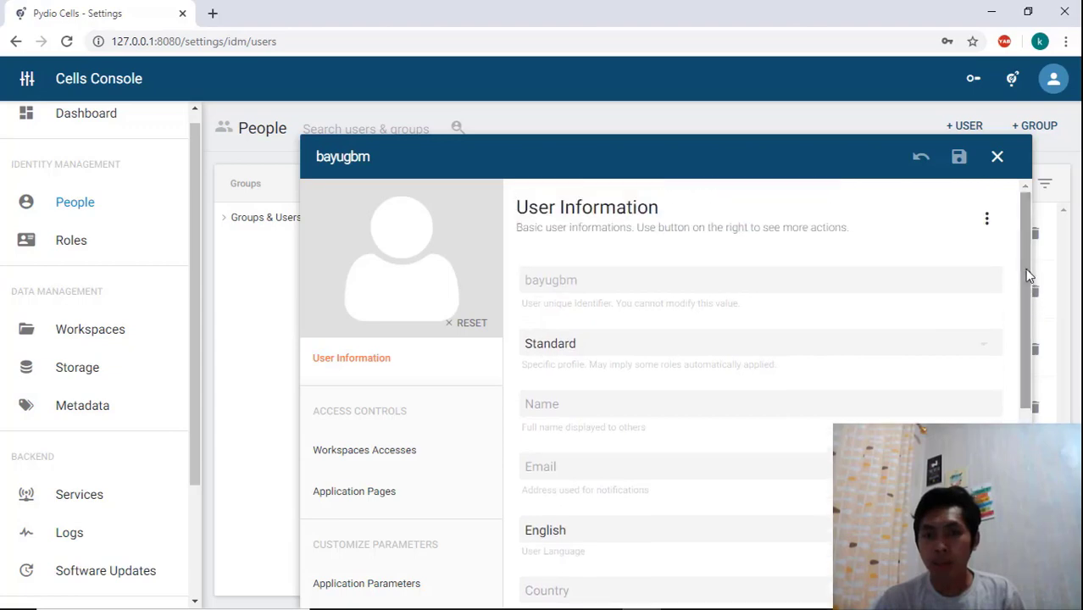
{"action": "left_click", "coordinate": [987, 349]}
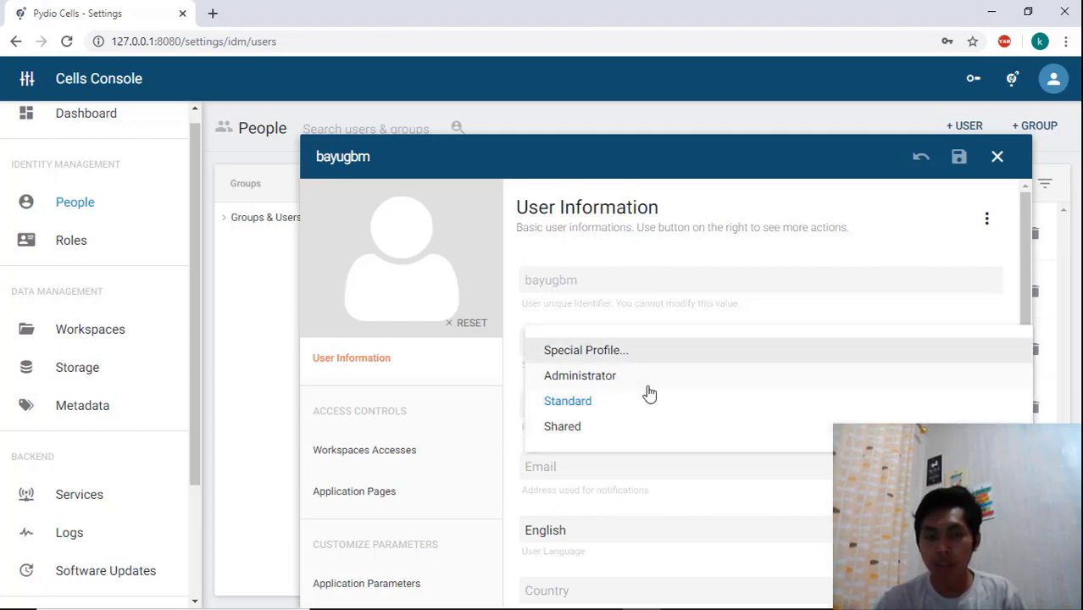
{"action": "left_click", "coordinate": [820, 320]}
{"action": "scroll", "coordinate": [1015, 315], "scroll_direction": "down", "scroll_amount": 4}
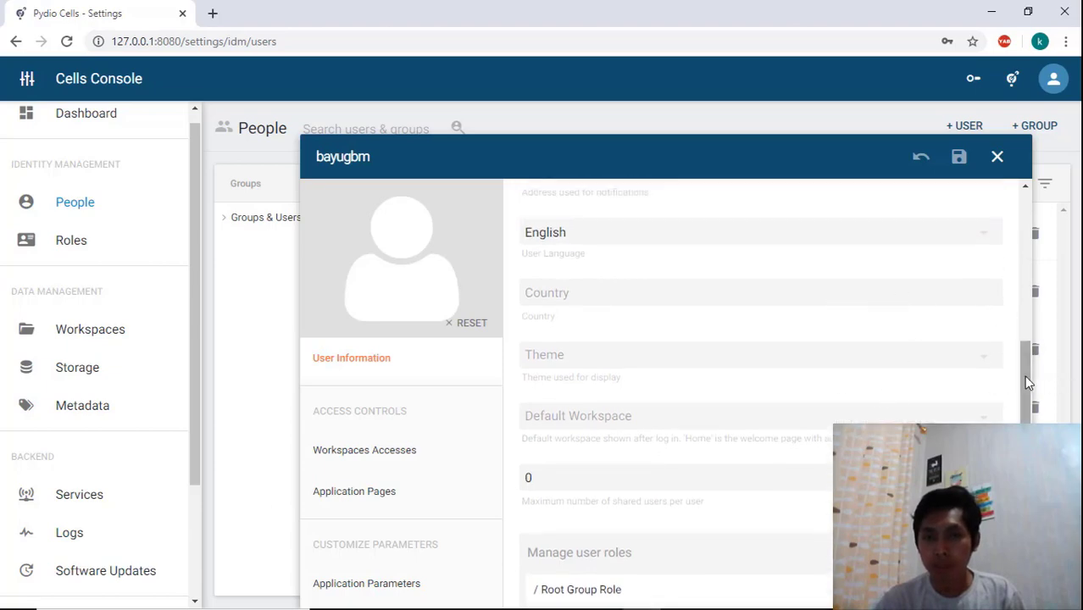
{"action": "left_click_drag", "start_coordinate": [1024, 375], "coordinate": [1022, 218]}
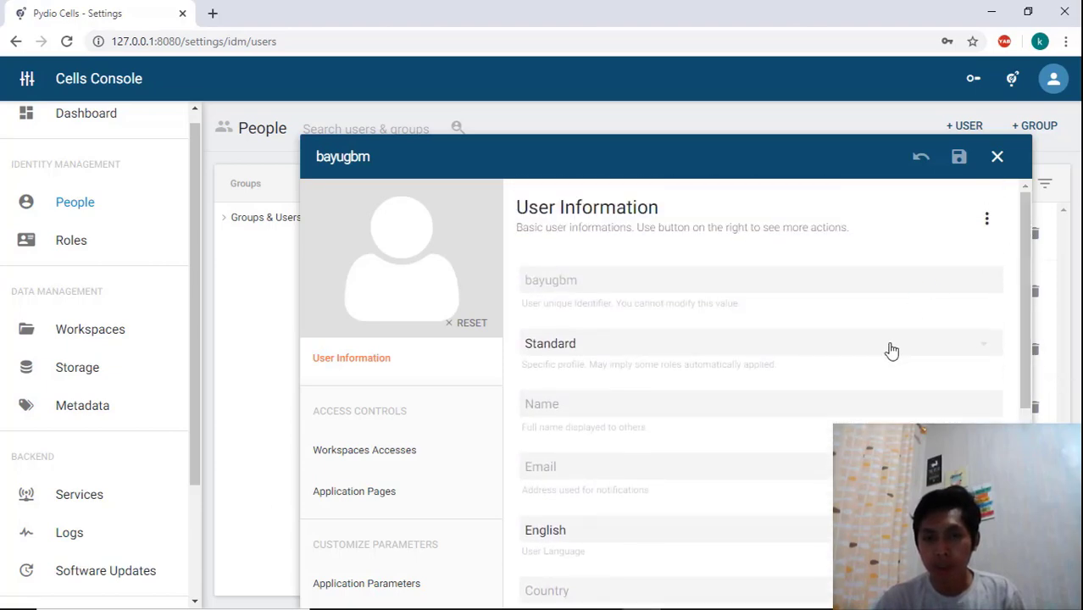
{"action": "left_click", "coordinate": [967, 353]}
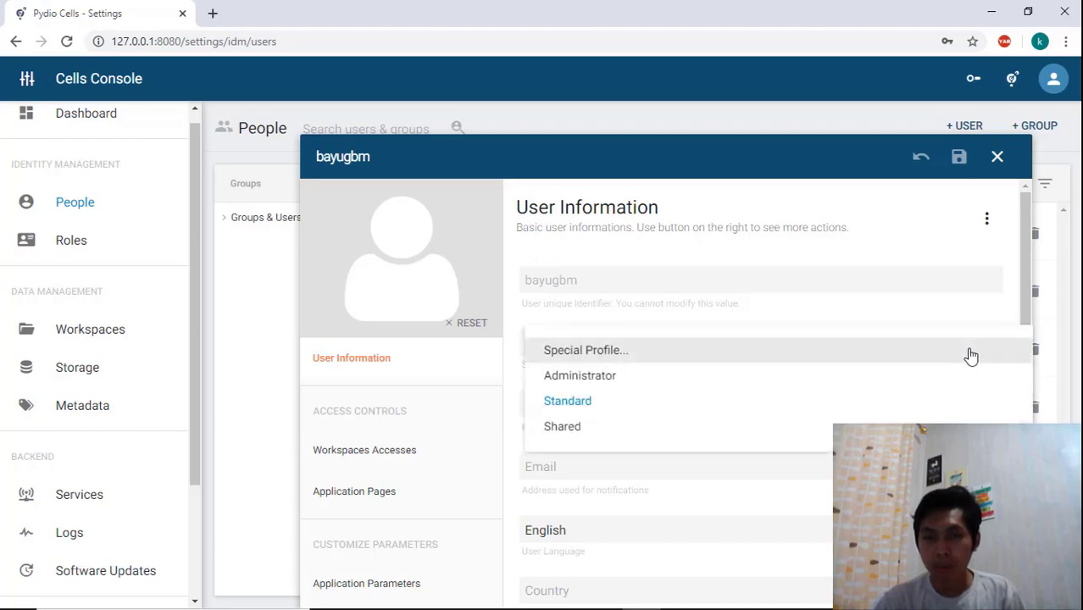
{"action": "left_click", "coordinate": [699, 377]}
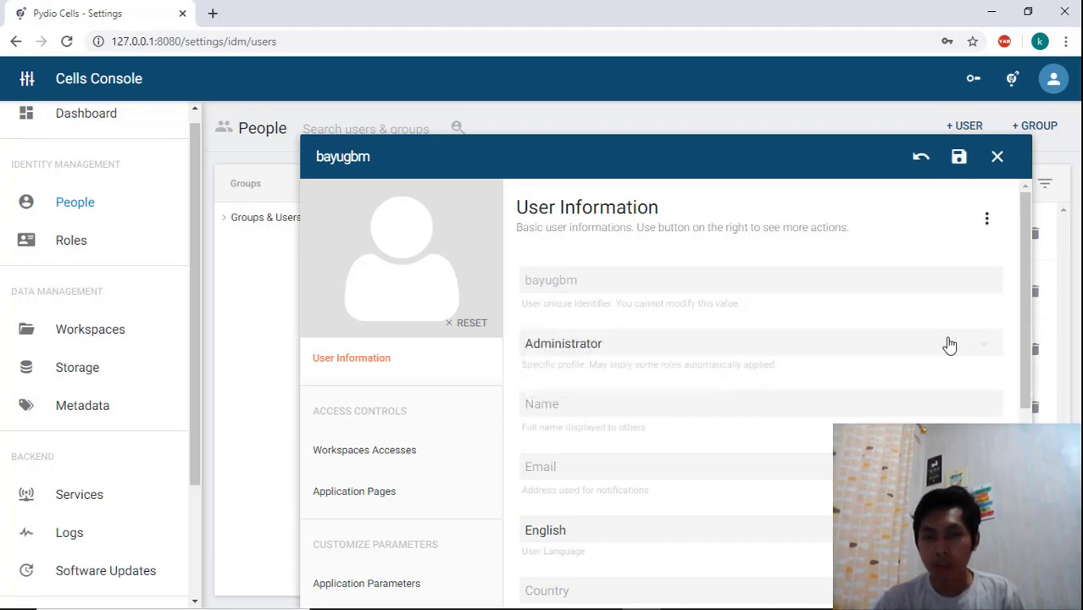
{"action": "left_click", "coordinate": [978, 356]}
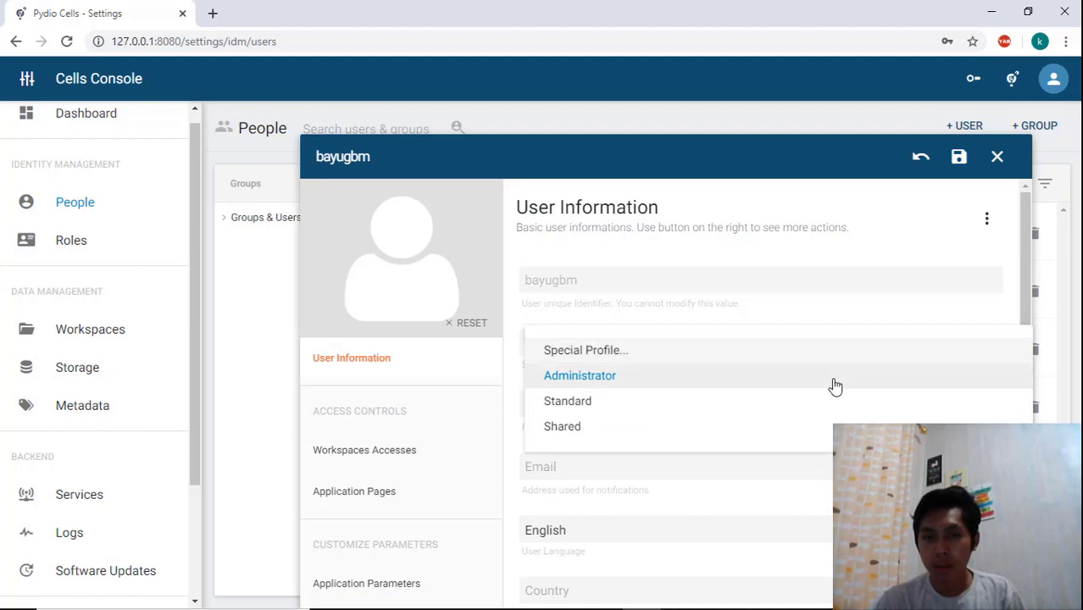
{"action": "left_click", "coordinate": [914, 387]}
Switch the user's profile to Standard, then Shared, and back to Standard
{"action": "mouse_move", "coordinate": [1021, 304]}
{"action": "left_mouse_down"}
{"action": "mouse_move", "coordinate": [1020, 321]}
{"action": "mouse_move", "coordinate": [1022, 283]}
{"action": "left_mouse_up"}
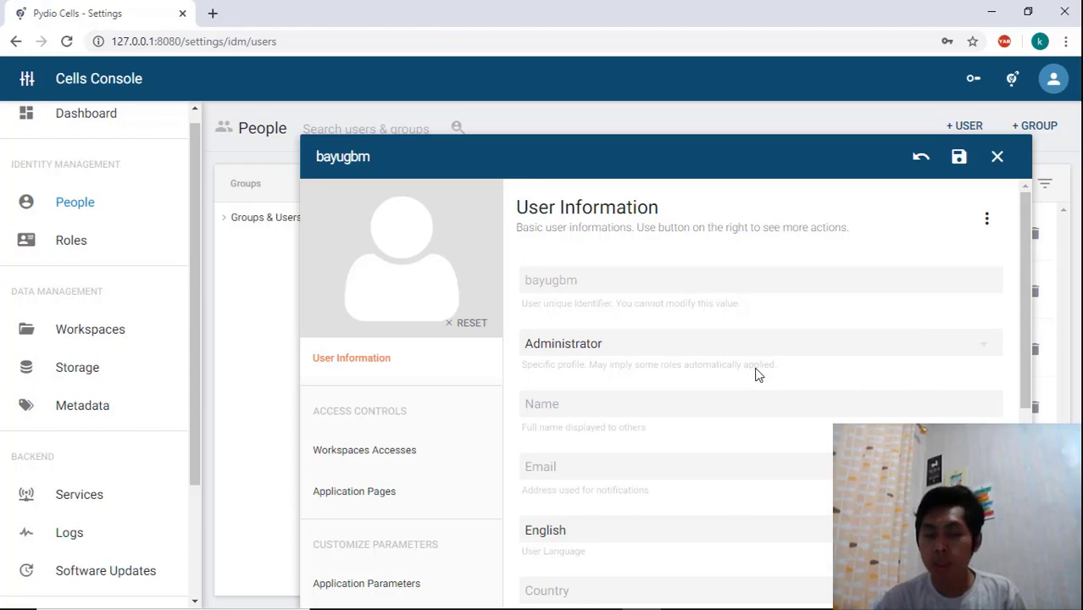
{"action": "left_click_drag", "start_coordinate": [1021, 273], "coordinate": [964, 310]}
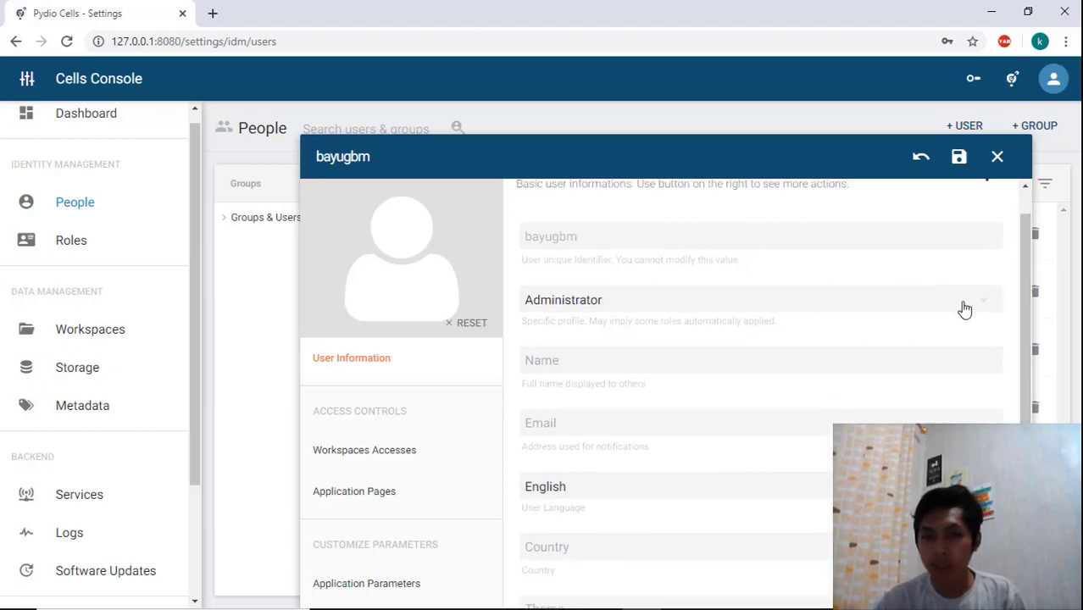
{"action": "left_click", "coordinate": [965, 309]}
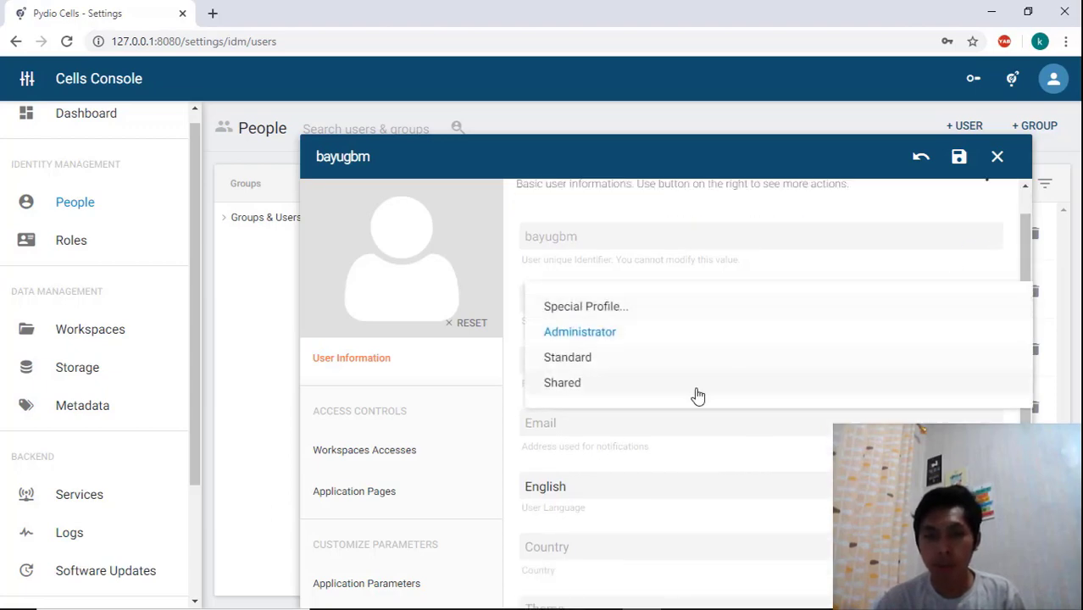
{"action": "left_click", "coordinate": [628, 363]}
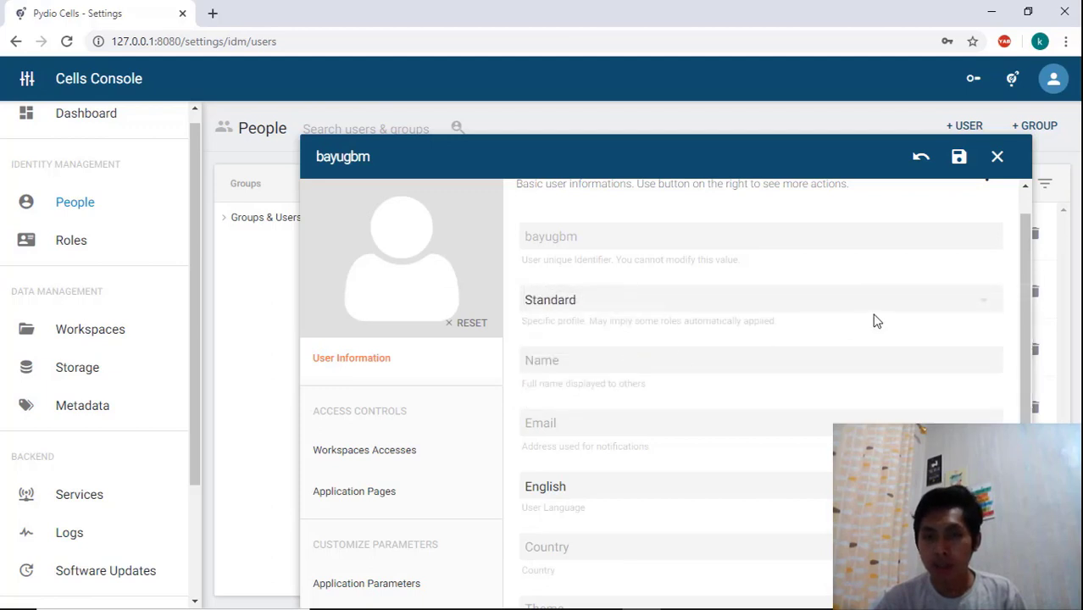
{"action": "left_click", "coordinate": [981, 304]}
{"action": "left_click", "coordinate": [983, 283]}
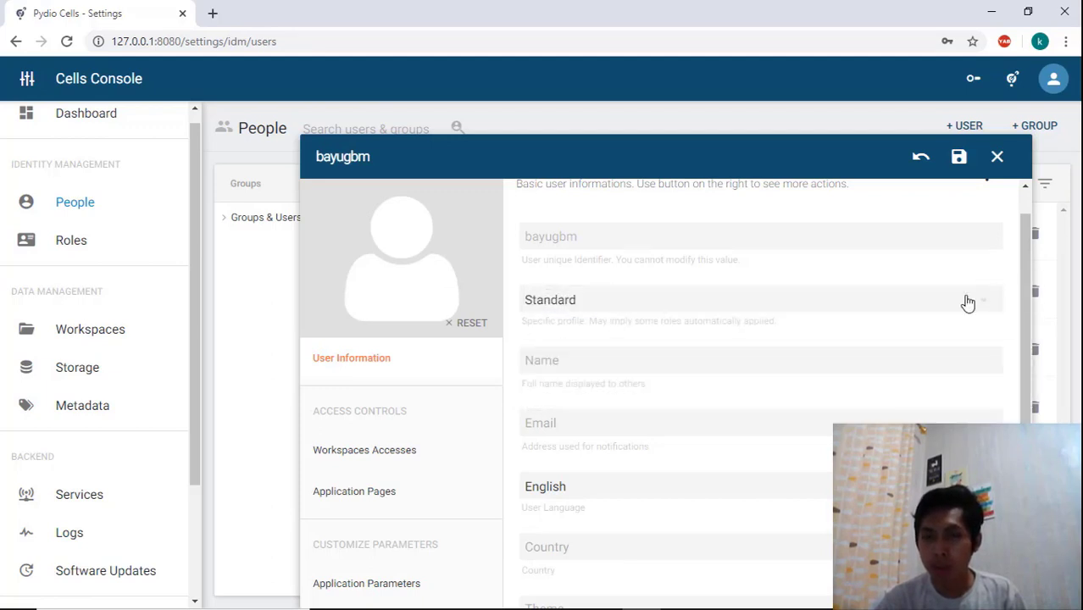
{"action": "left_click", "coordinate": [981, 305]}
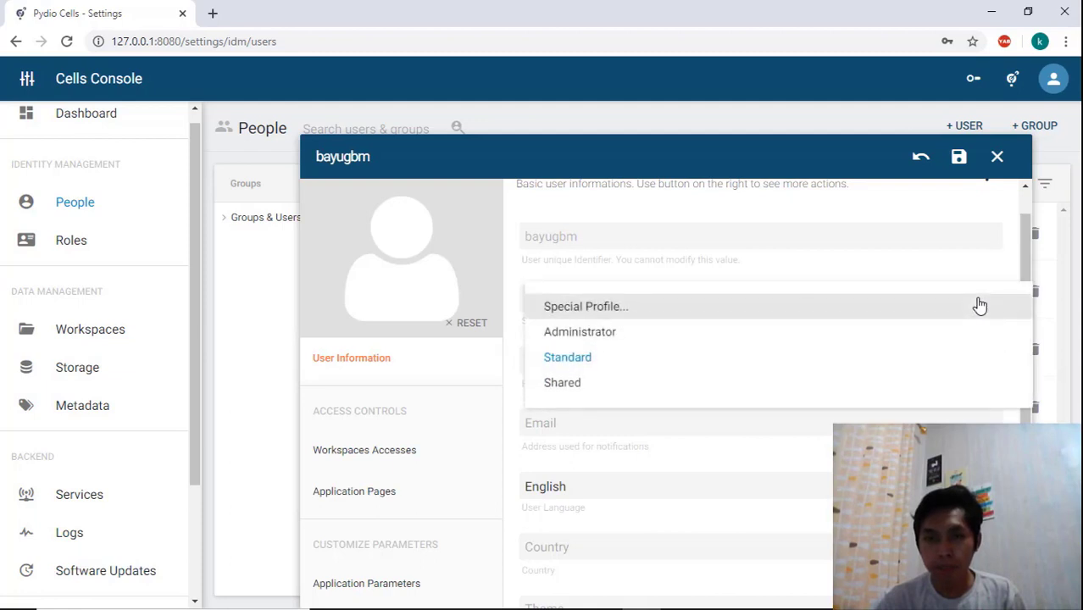
{"action": "left_click", "coordinate": [826, 382]}
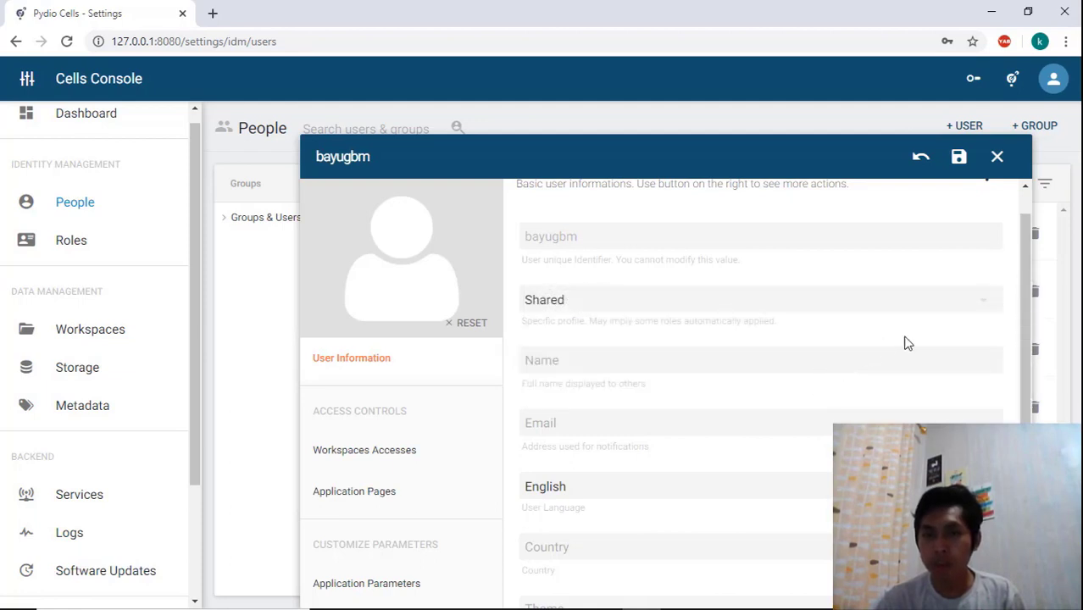
{"action": "left_click", "coordinate": [978, 312]}
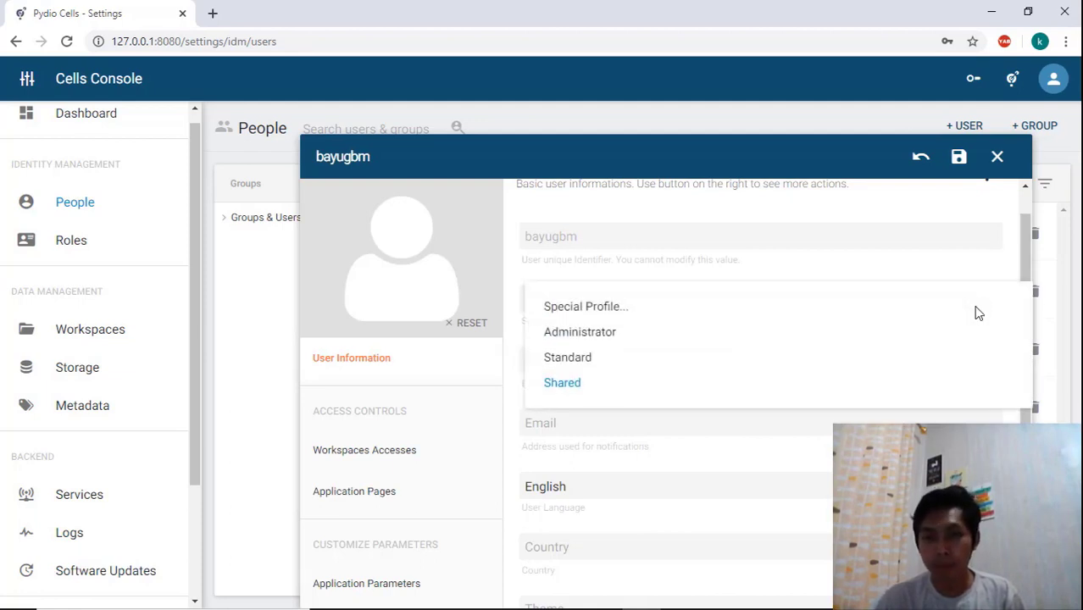
{"action": "left_click", "coordinate": [800, 362]}
{"action": "left_click_drag", "start_coordinate": [1023, 306], "coordinate": [1027, 322]}
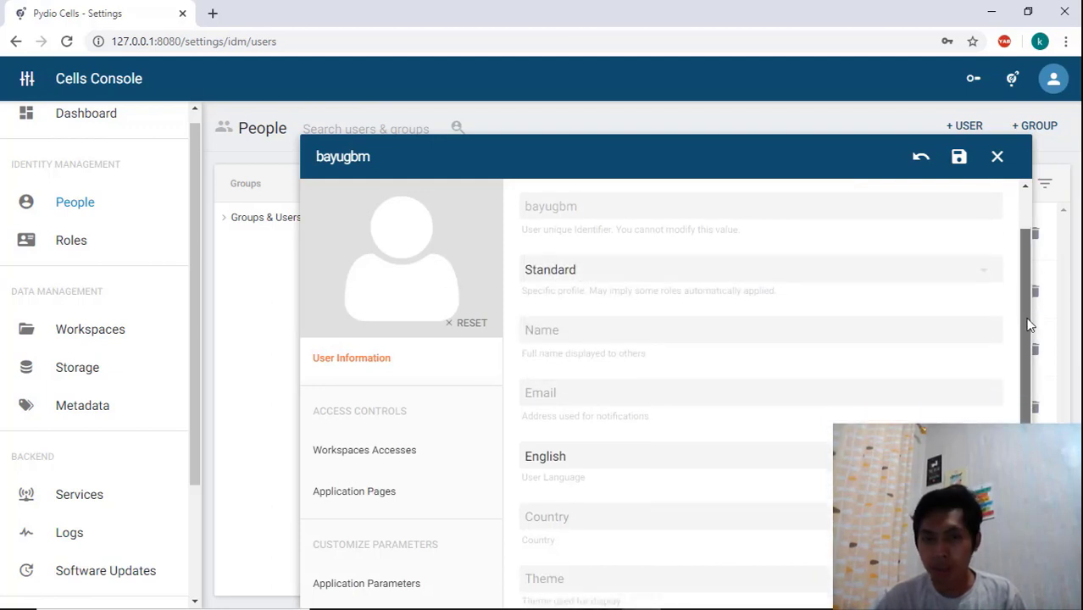
Examine the user information fields, including Name, Email, language, theme and user roles
{"action": "left_click", "coordinate": [923, 333]}
{"action": "mouse_move", "coordinate": [1024, 244]}
{"action": "left_mouse_down"}
{"action": "mouse_move", "coordinate": [1012, 259]}
{"action": "mouse_move", "coordinate": [1024, 260]}
{"action": "left_mouse_up"}
{"action": "left_click", "coordinate": [799, 371]}
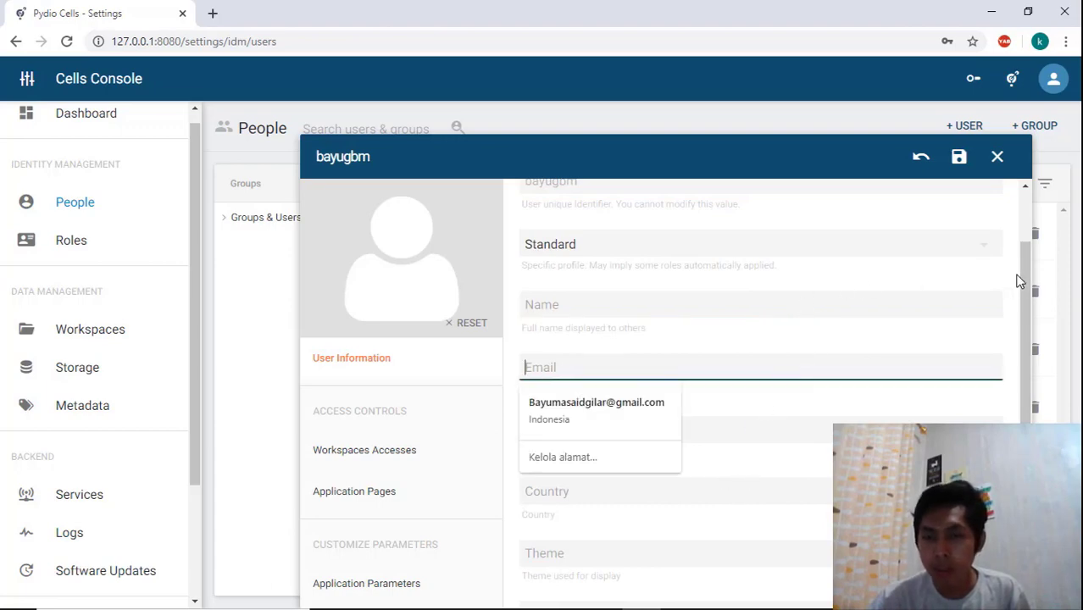
{"action": "mouse_move", "coordinate": [1024, 269]}
{"action": "left_mouse_down"}
{"action": "mouse_move", "coordinate": [1021, 315]}
{"action": "mouse_move", "coordinate": [1023, 273]}
{"action": "left_mouse_up"}
{"action": "left_click", "coordinate": [921, 312]}
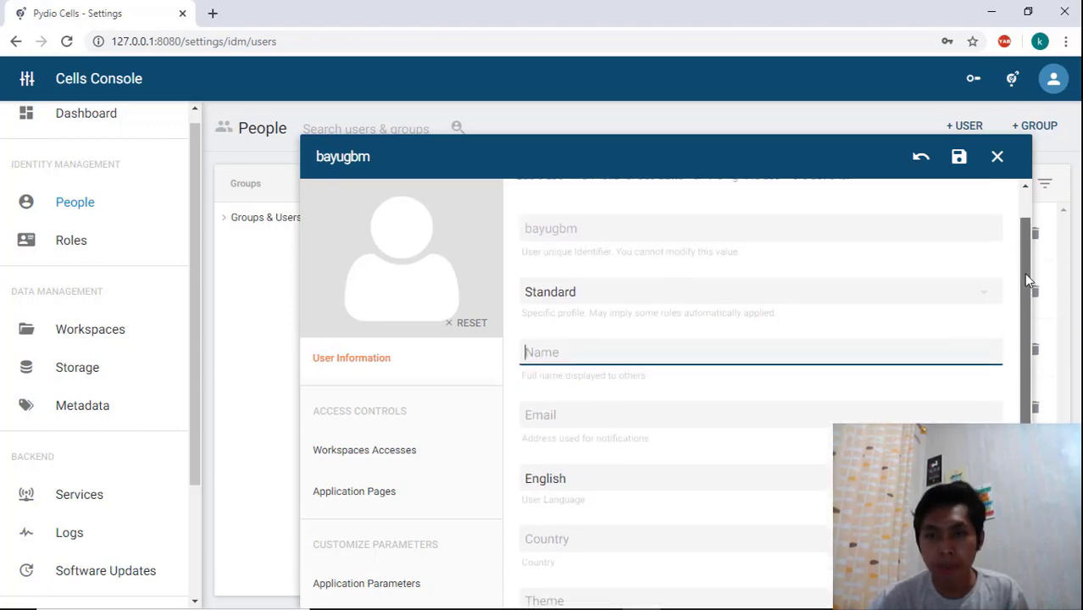
{"action": "left_click", "coordinate": [739, 421]}
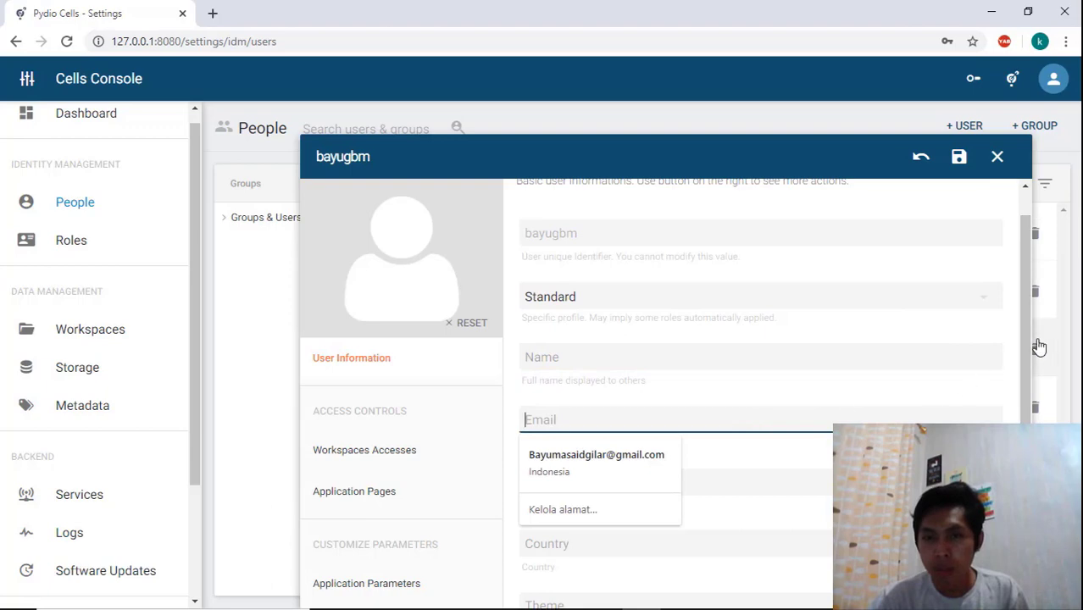
{"action": "left_click_drag", "start_coordinate": [1026, 336], "coordinate": [1029, 430]}
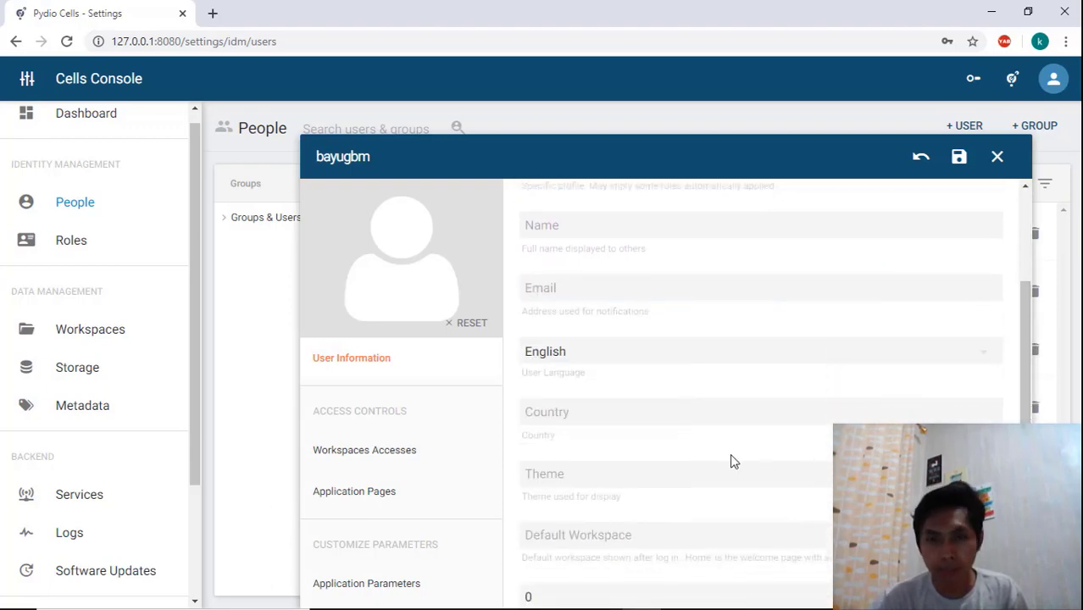
{"action": "scroll", "coordinate": [629, 519], "scroll_direction": "down", "scroll_amount": 3}
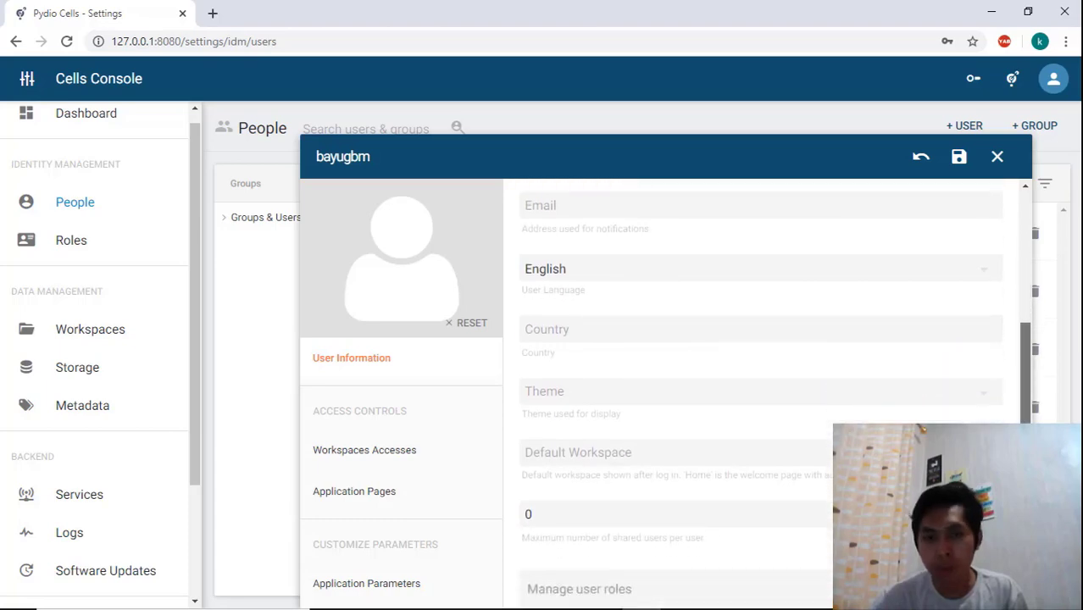
{"action": "scroll", "coordinate": [742, 559], "scroll_direction": "down", "scroll_amount": 2}
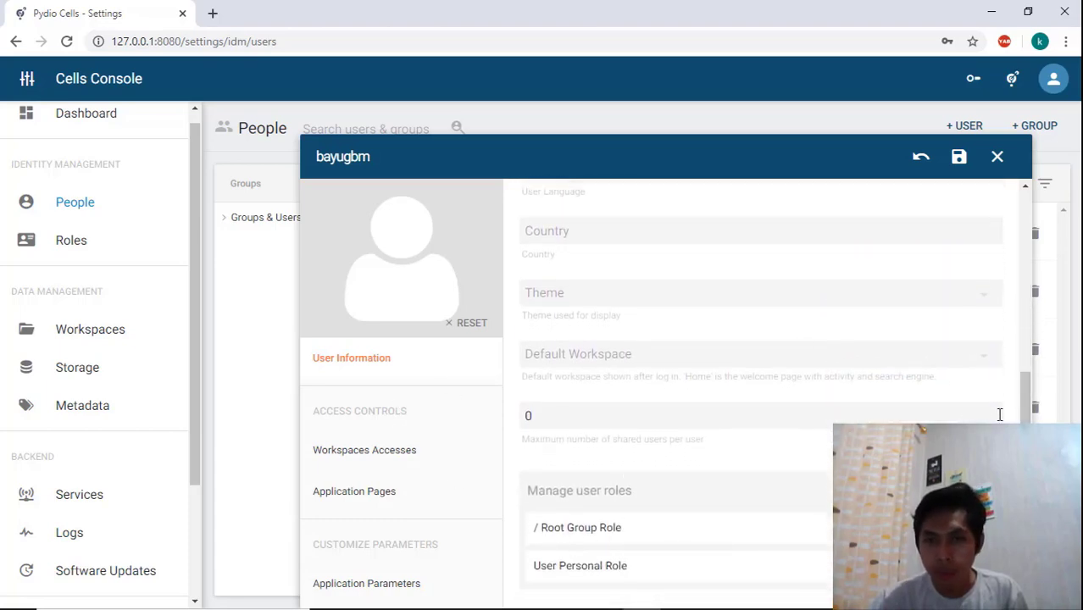
Open the user's workspace accesses and toggle Common Files read access, then set it to Deny
{"action": "left_click", "coordinate": [385, 457]}
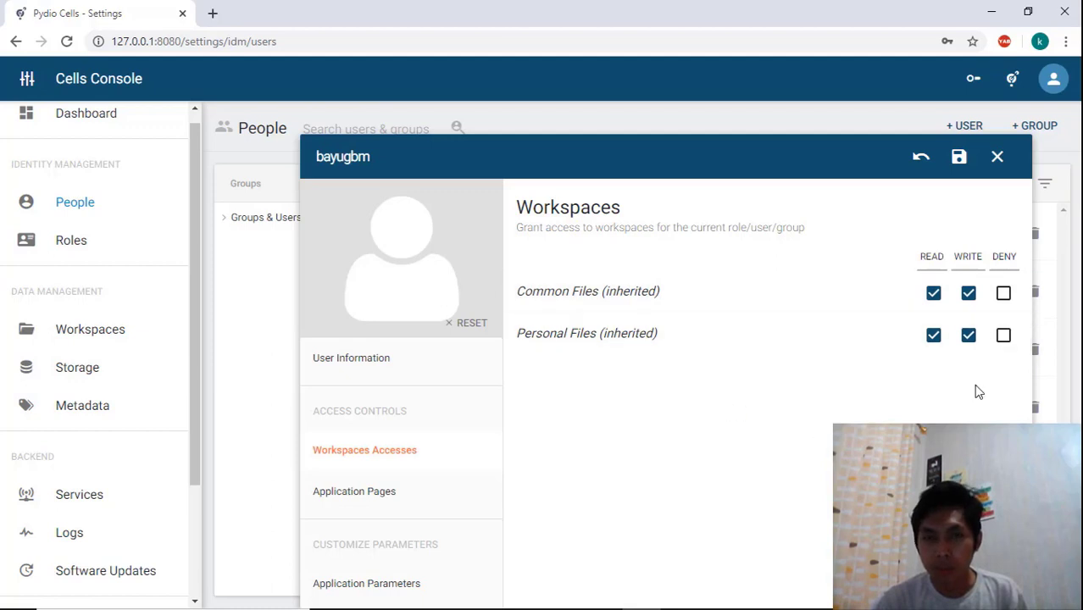
{"action": "left_click", "coordinate": [934, 296]}
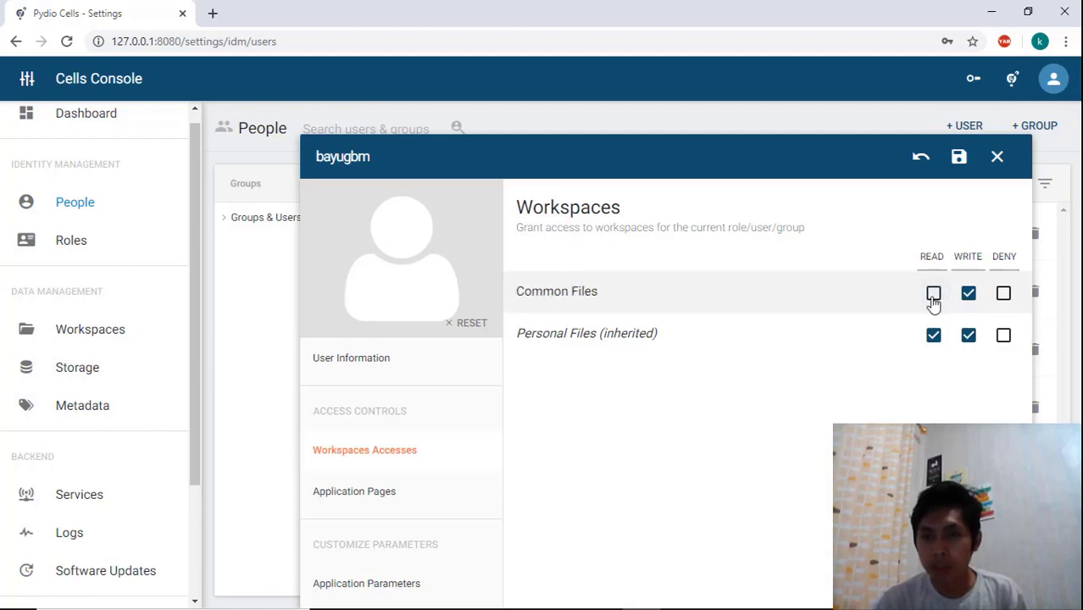
{"action": "left_click", "coordinate": [933, 297]}
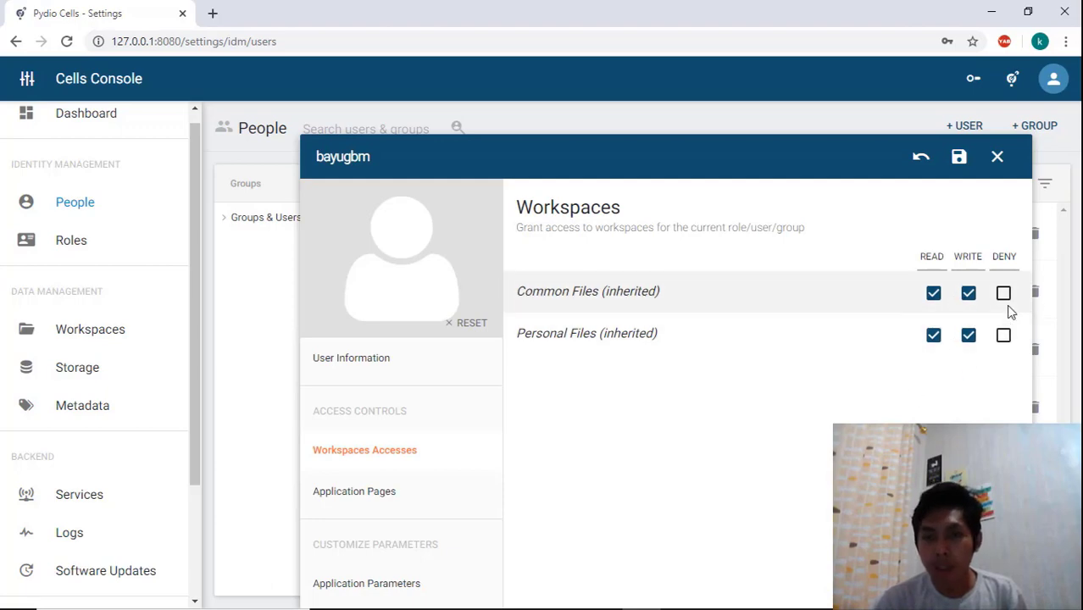
{"action": "left_click", "coordinate": [1004, 294]}
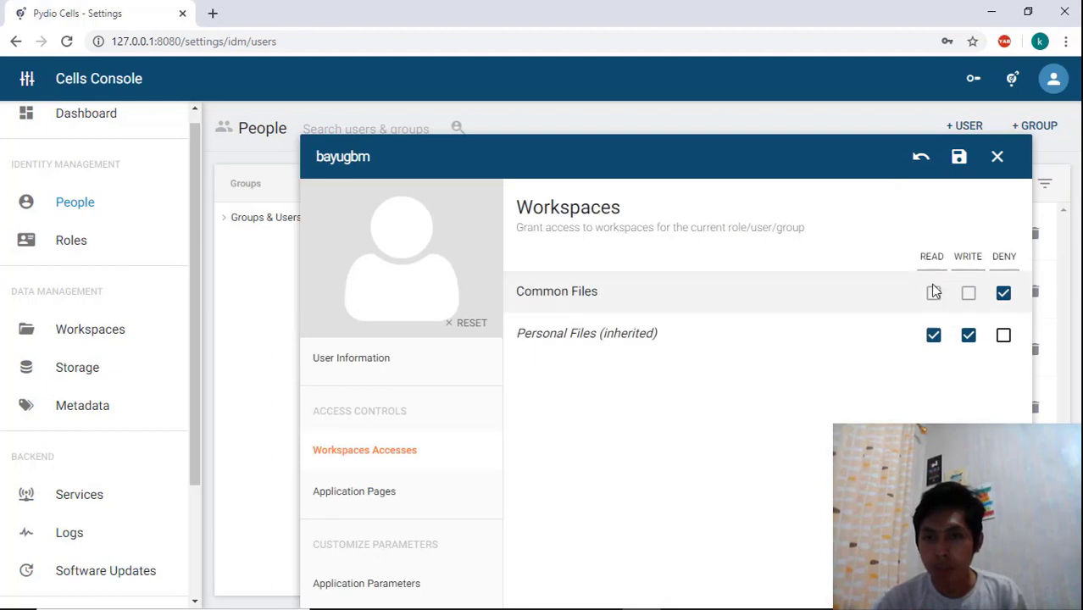
Revert the unsaved user changes and close the user editor
{"action": "left_click", "coordinate": [920, 158]}
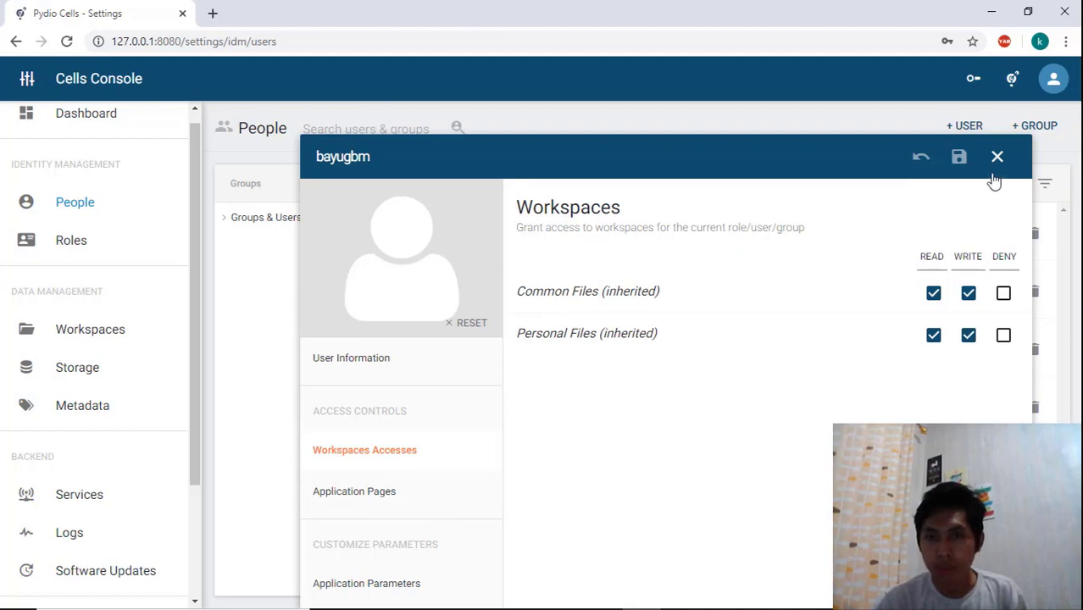
{"action": "left_click", "coordinate": [997, 158]}
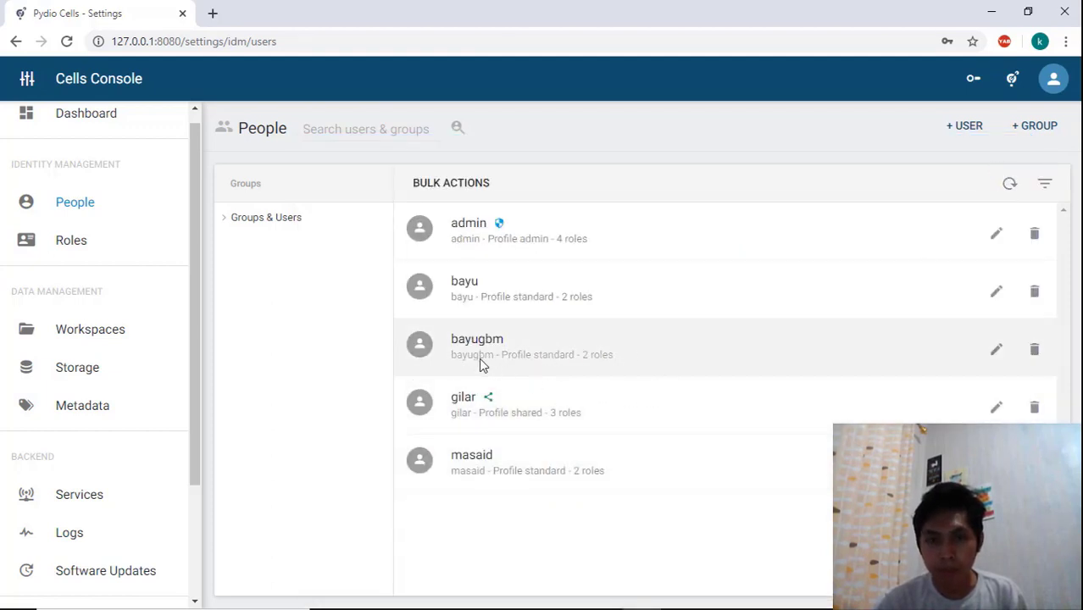
Close the open user editor and log out of the admin account
{"action": "left_click", "coordinate": [1053, 81]}
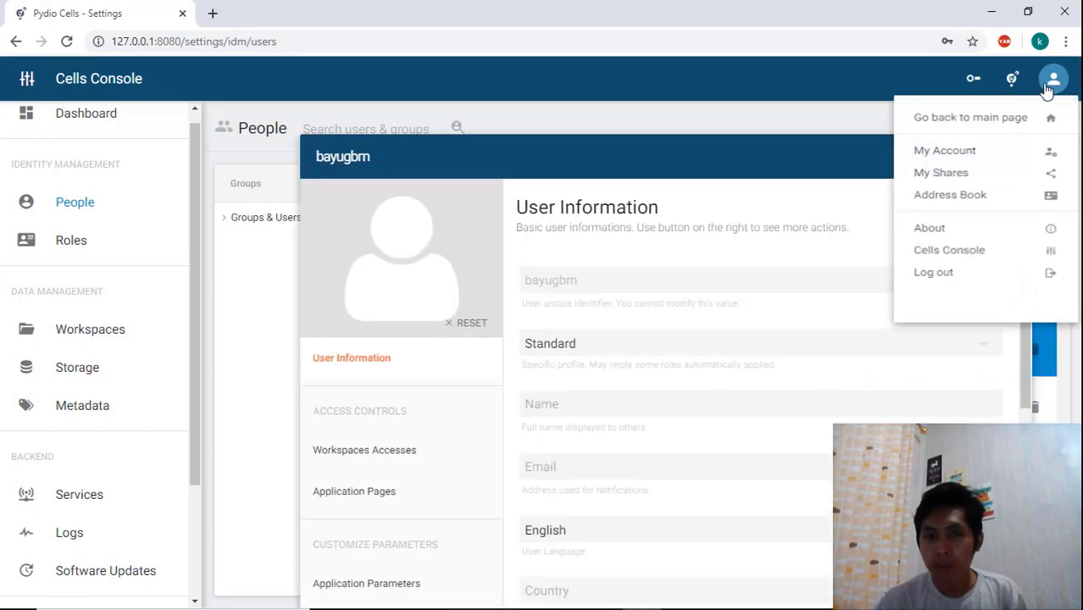
{"action": "left_click", "coordinate": [830, 166]}
{"action": "left_click", "coordinate": [995, 156]}
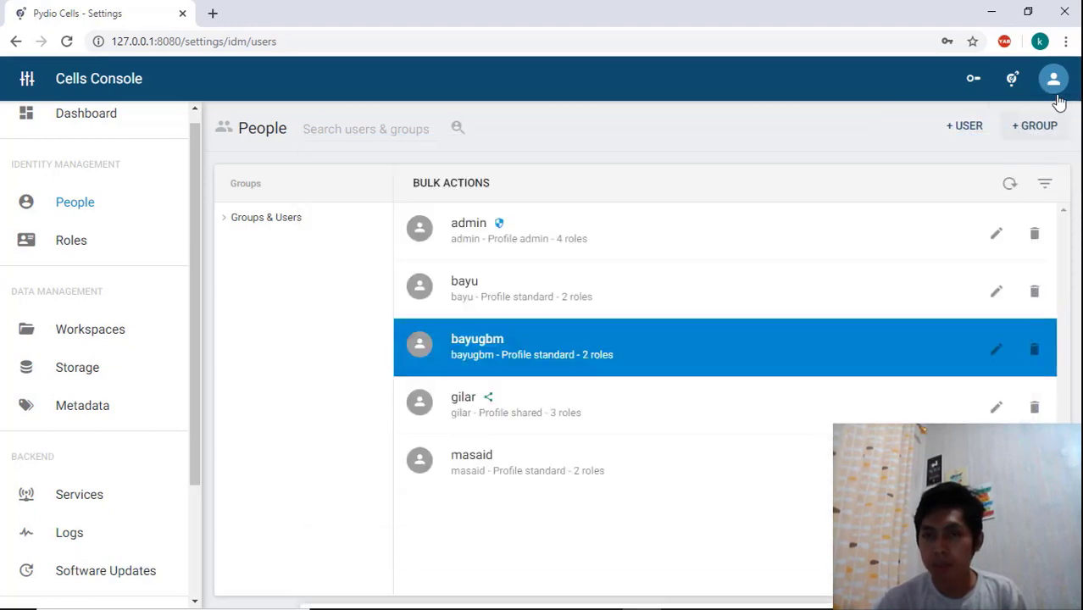
{"action": "left_click", "coordinate": [1052, 79]}
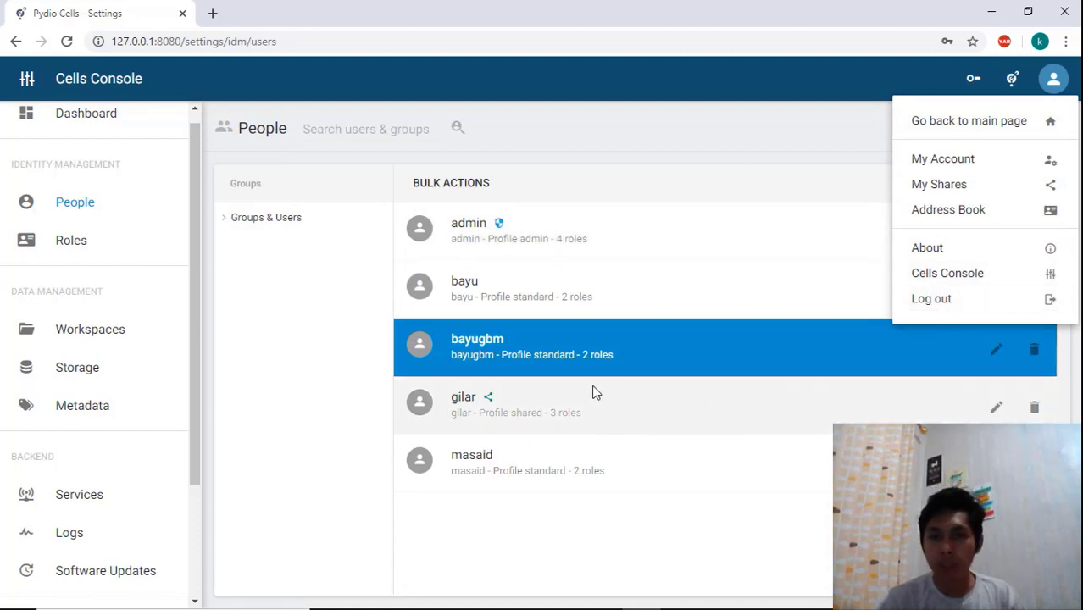
{"action": "left_click", "coordinate": [931, 310]}
Log in as the standard user account, entering its login and the account password
{"action": "left_click", "coordinate": [558, 327]}
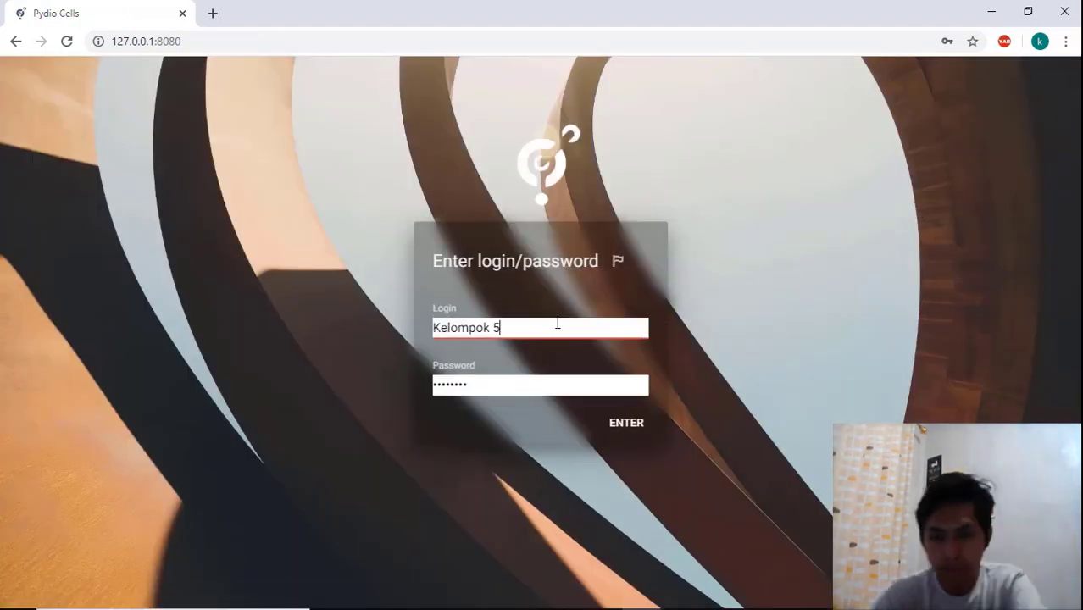
{"action": "key", "text": "BackSpace"}
{"action": "key", "text": "BackSpace"}
{"action": "key", "text": "BackSpace"}
{"action": "key", "text": "BackSpace"}
{"action": "key", "text": "BackSpace"}
{"action": "key", "text": "BackSpace"}
{"action": "key", "text": "BackSpace"}
{"action": "key", "text": "BackSpace"}
{"action": "key", "text": "BackSpace"}
{"action": "key", "text": "BackSpace"}
{"action": "type", "text": "bay"}
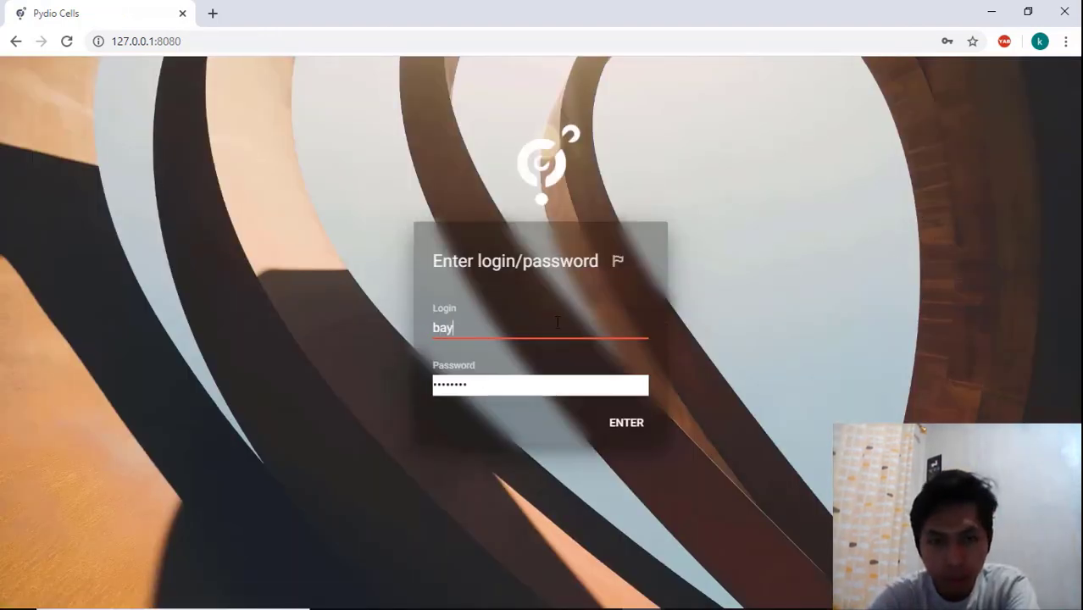
{"action": "type", "text": "ugbm"}
{"action": "key", "text": "Tab"}
{"action": "type", "text": "••••••"}
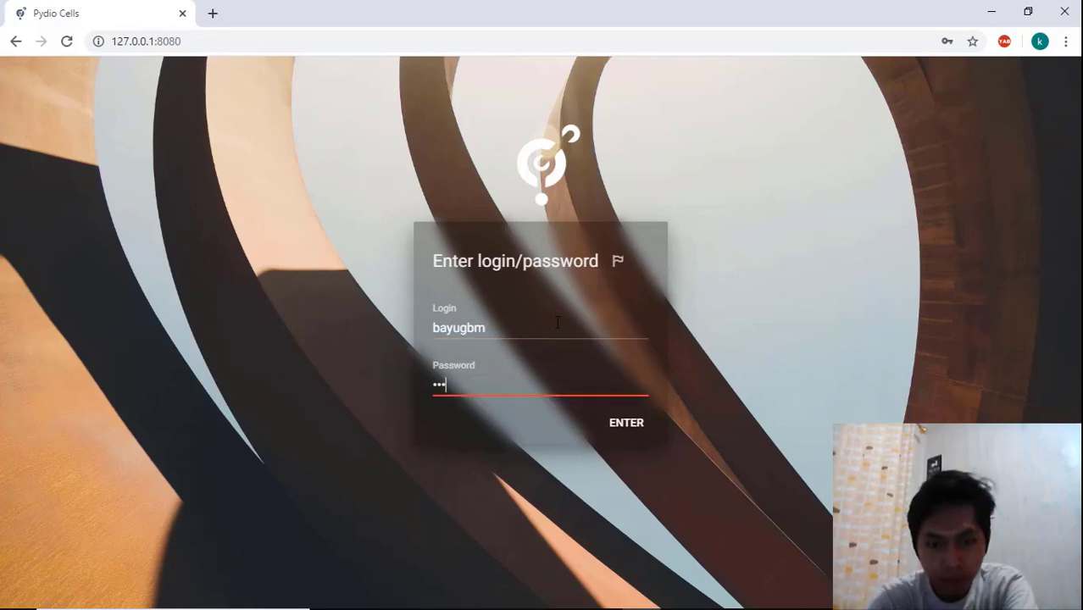
{"action": "key", "text": "Return"}
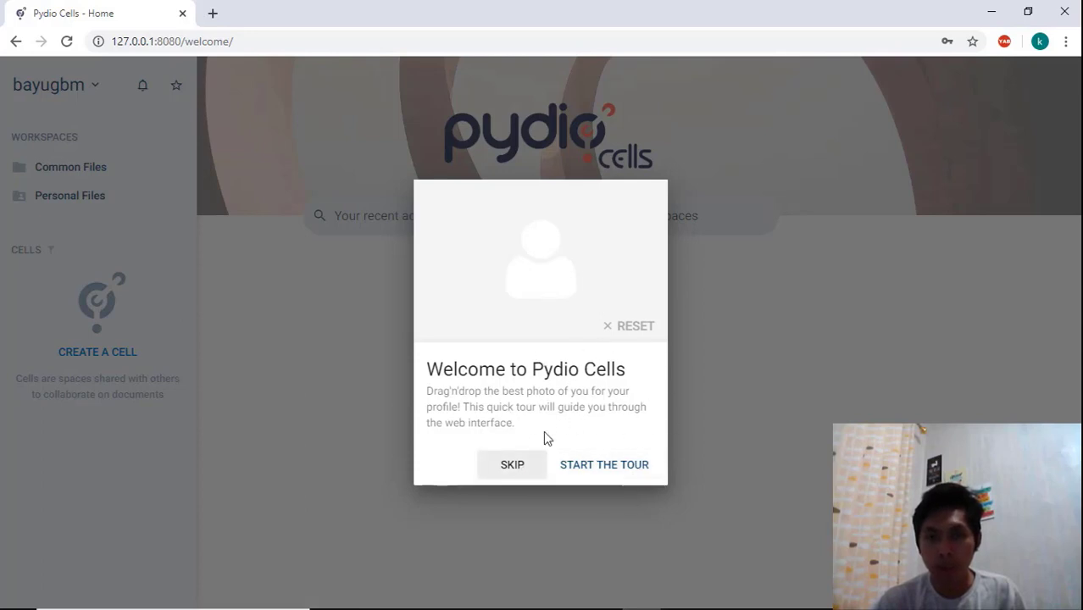
Skip the welcome tour and open the account's profile settings
{"action": "left_click", "coordinate": [520, 472]}
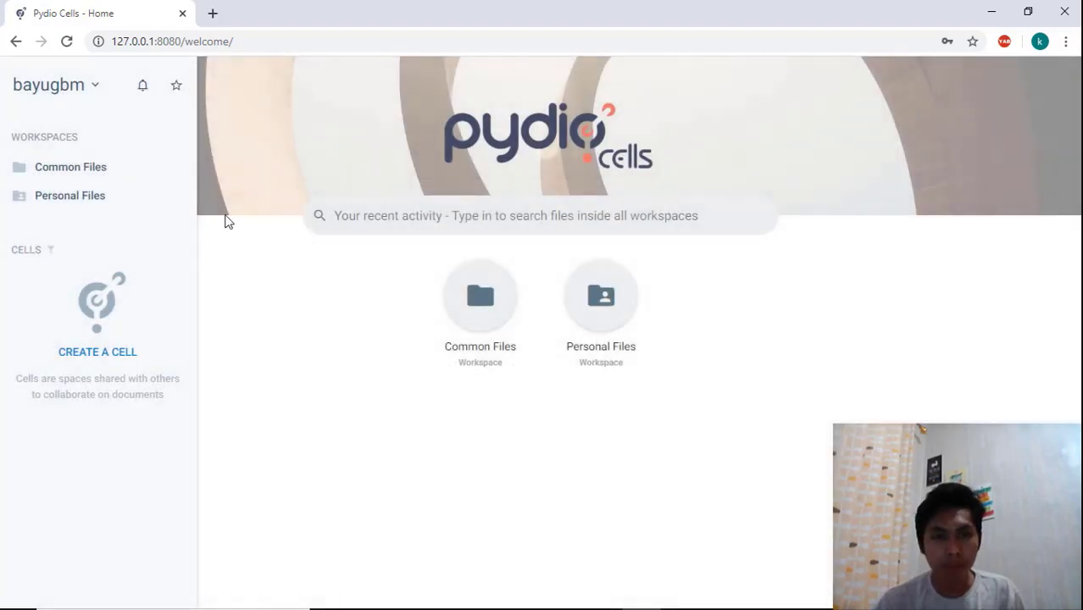
{"action": "left_click", "coordinate": [75, 88]}
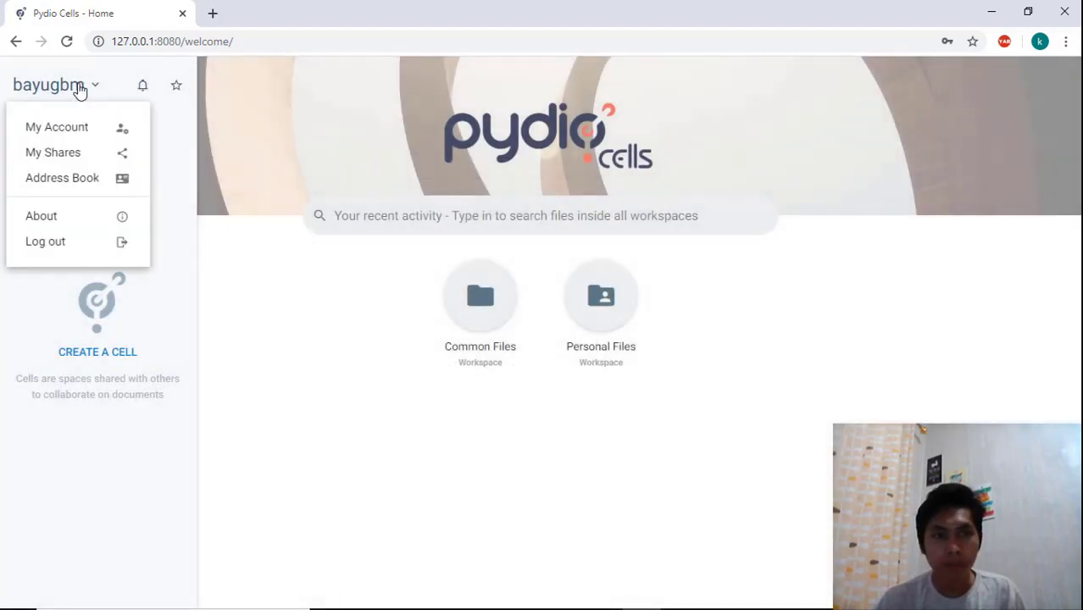
{"action": "left_click", "coordinate": [79, 88]}
{"action": "left_click", "coordinate": [85, 92]}
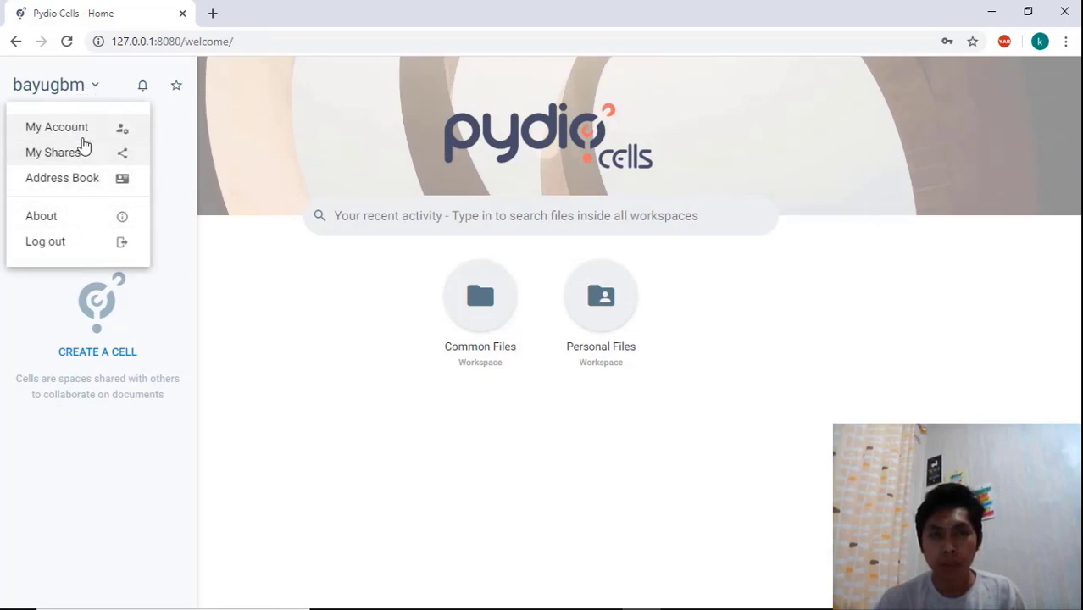
{"action": "left_click", "coordinate": [90, 141]}
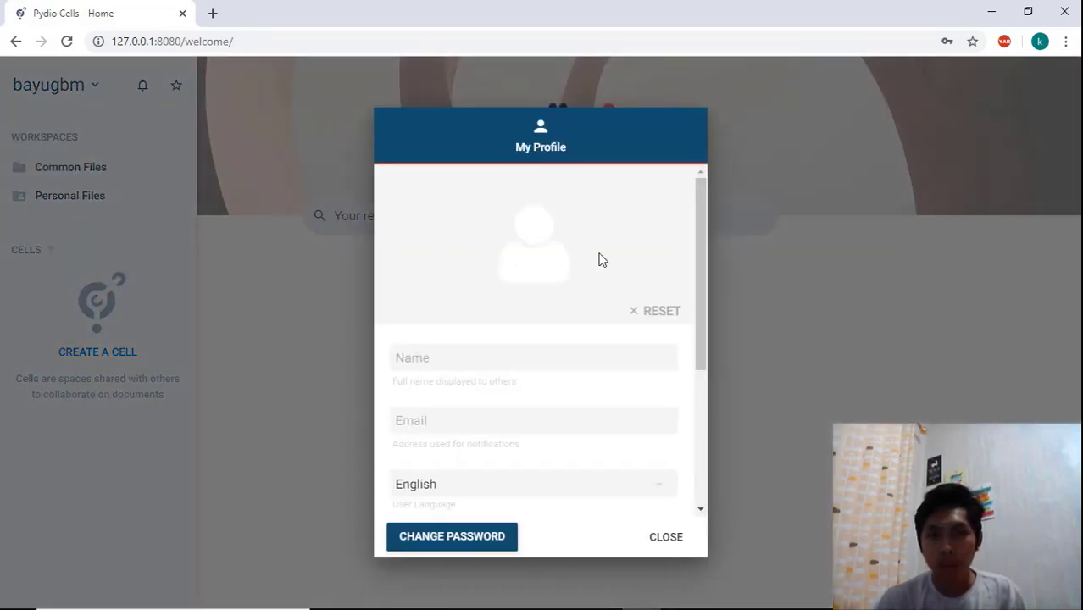
Enter the user's full name in the profile's Name field
{"action": "mouse_move", "coordinate": [698, 233]}
{"action": "left_mouse_down"}
{"action": "mouse_move", "coordinate": [695, 297]}
{"action": "mouse_move", "coordinate": [696, 222]}
{"action": "left_mouse_up"}
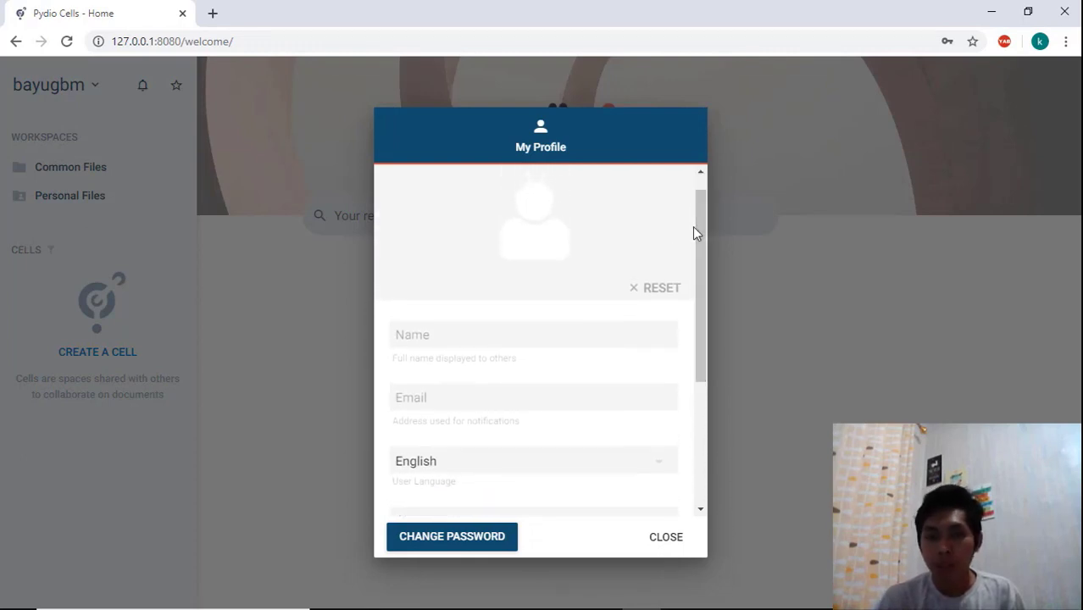
{"action": "scroll", "coordinate": [644, 271], "scroll_direction": "down", "scroll_amount": 1}
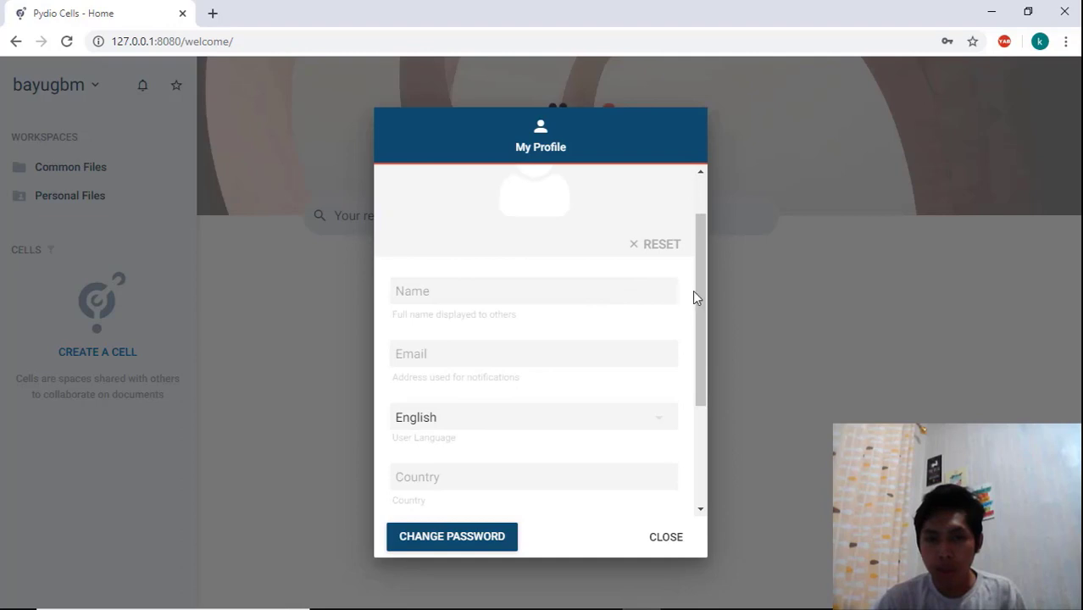
{"action": "mouse_move", "coordinate": [696, 290]}
{"action": "left_mouse_down"}
{"action": "mouse_move", "coordinate": [695, 391]}
{"action": "mouse_move", "coordinate": [701, 274]}
{"action": "left_mouse_up"}
{"action": "left_click", "coordinate": [672, 292]}
{"action": "left_click", "coordinate": [695, 262]}
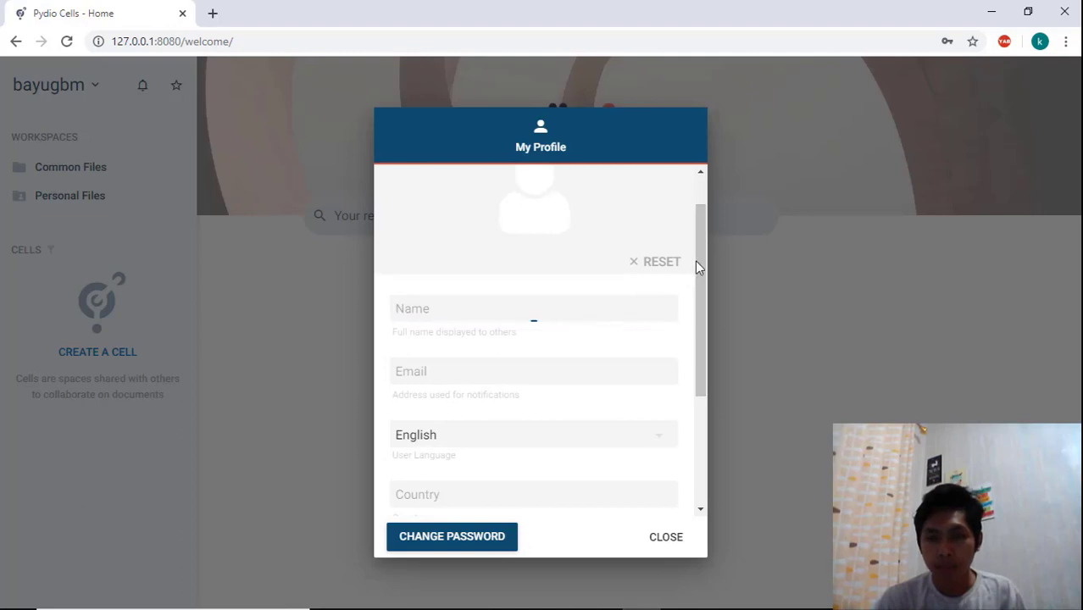
{"action": "left_click", "coordinate": [607, 307]}
{"action": "type", "text": "Go"}
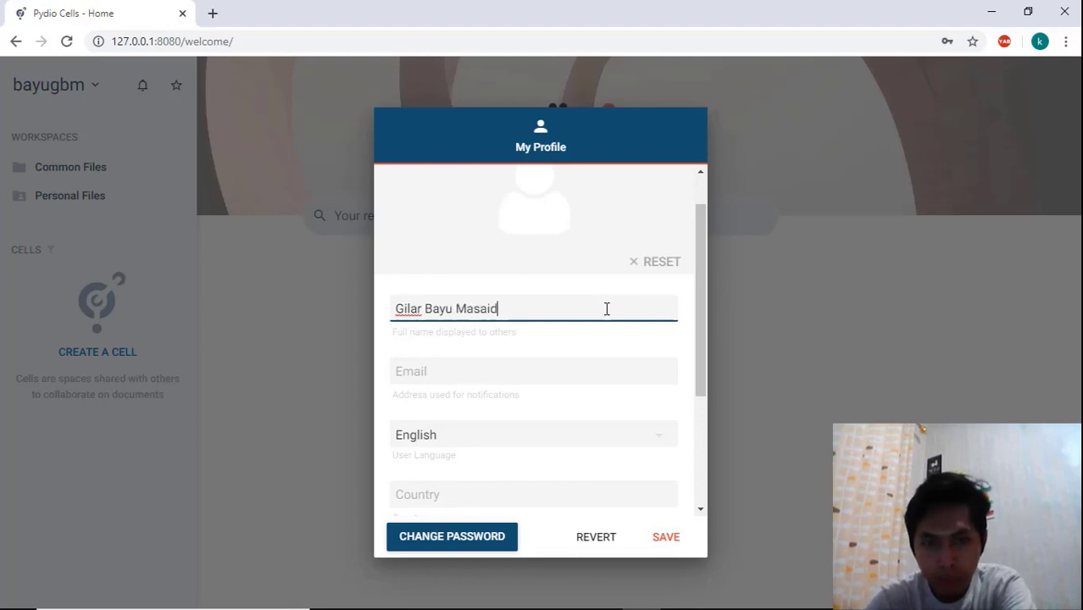
Fill in the user's e-mail address, save the profile and close it
{"action": "key", "text": "Tab"}
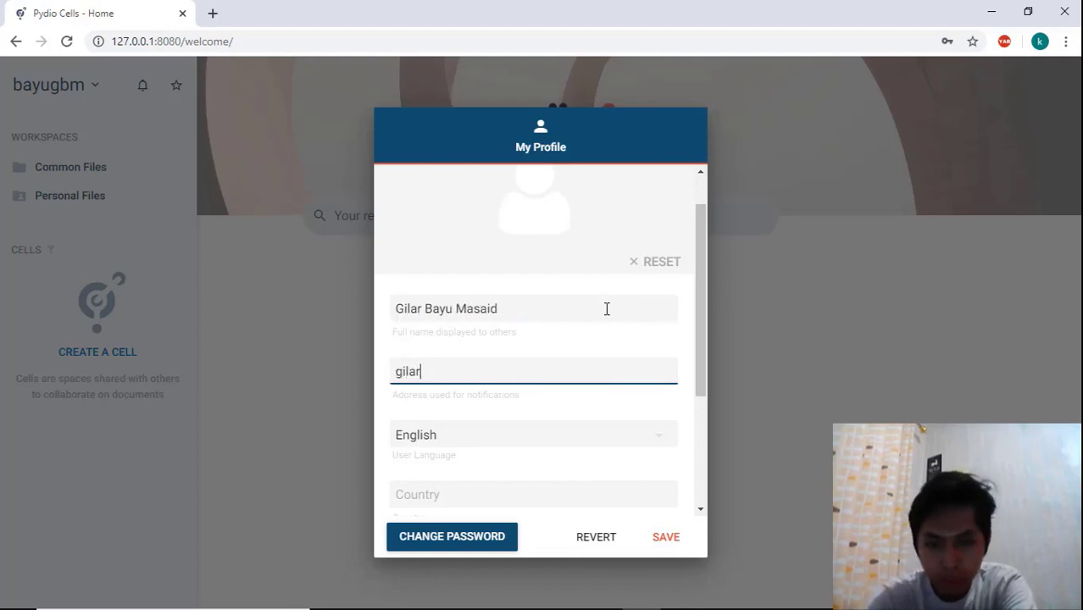
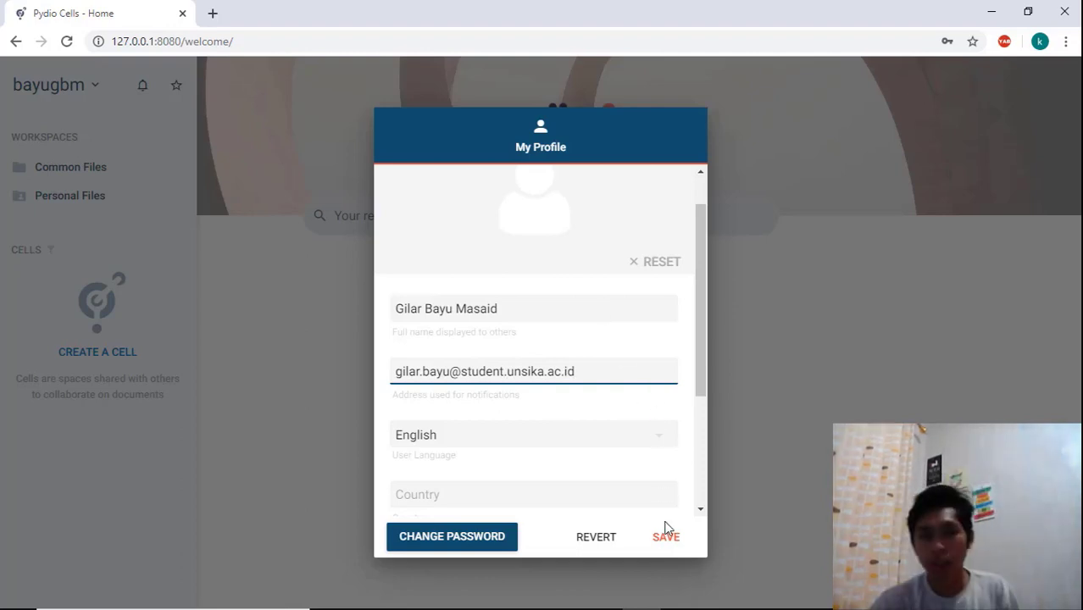
{"action": "left_click", "coordinate": [677, 545]}
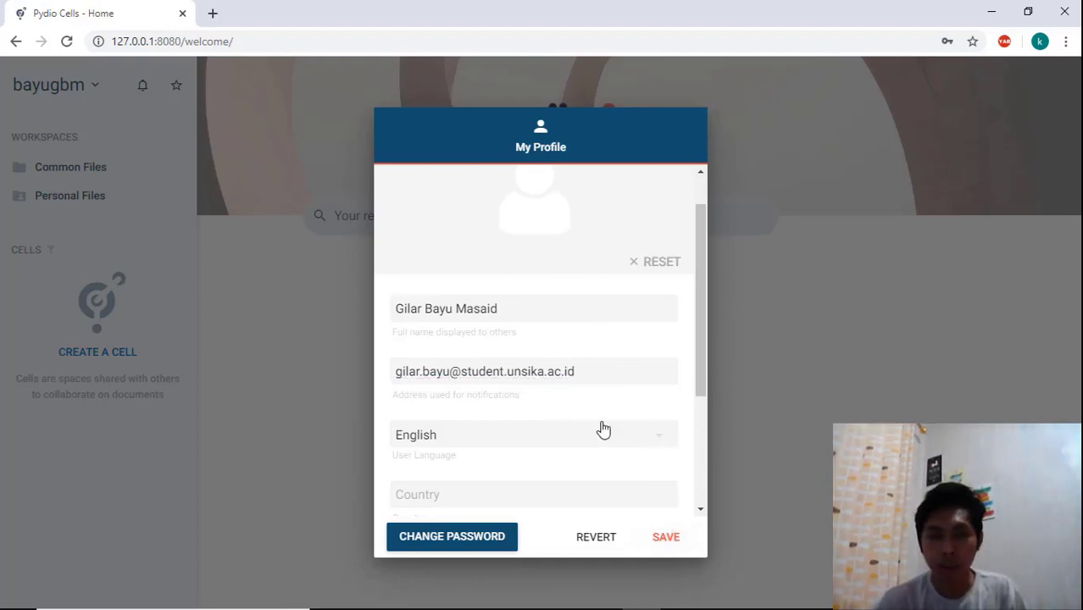
{"action": "left_click", "coordinate": [665, 537]}
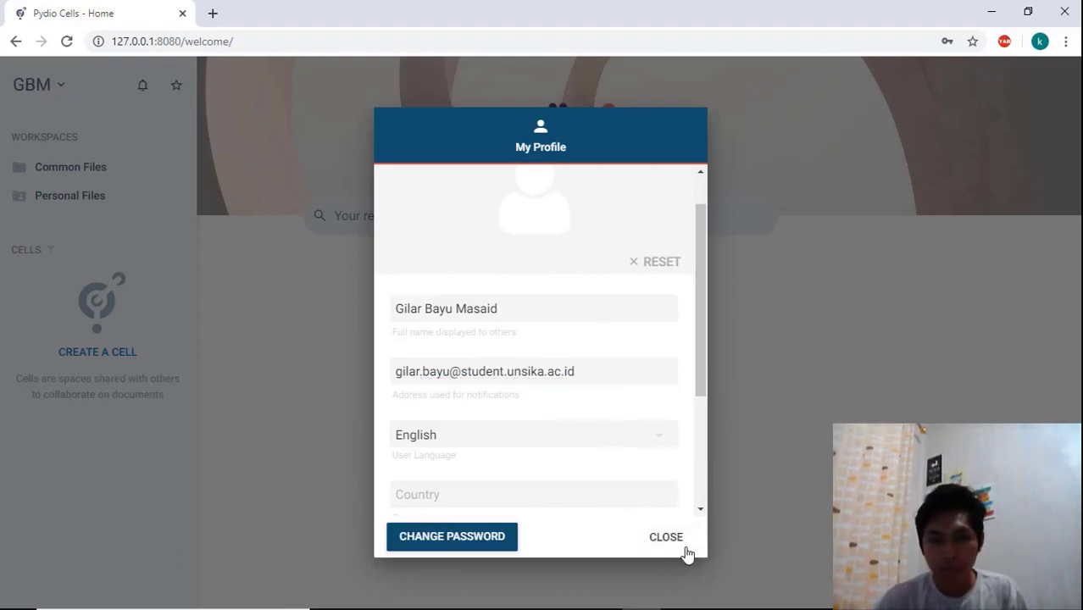
{"action": "left_click", "coordinate": [666, 537]}
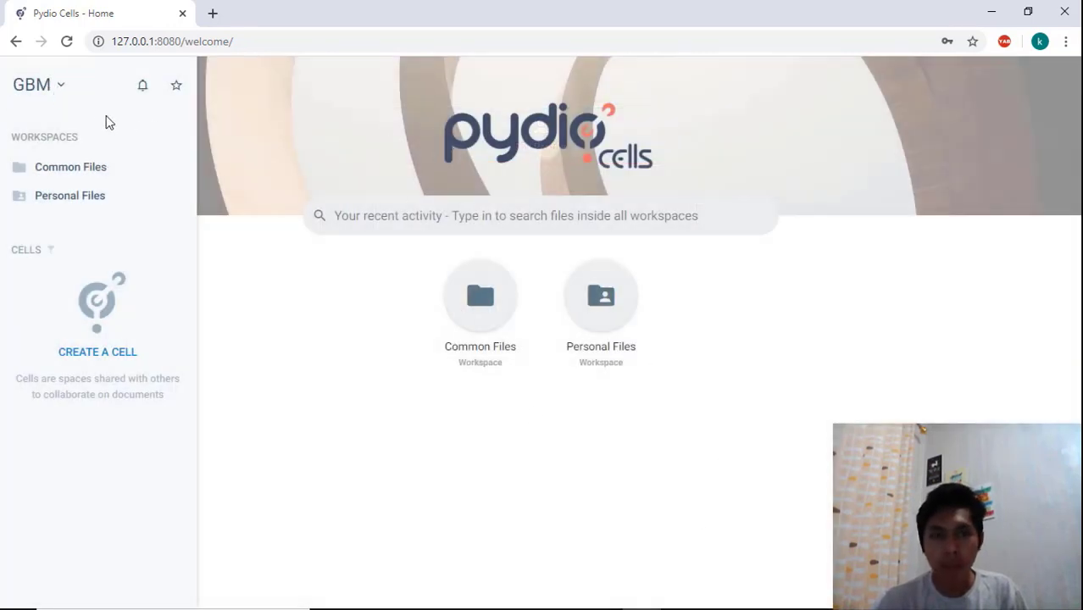
Open the Common Files workspace to view its contents as this user
{"action": "left_click", "coordinate": [51, 87]}
{"action": "left_click", "coordinate": [292, 252]}
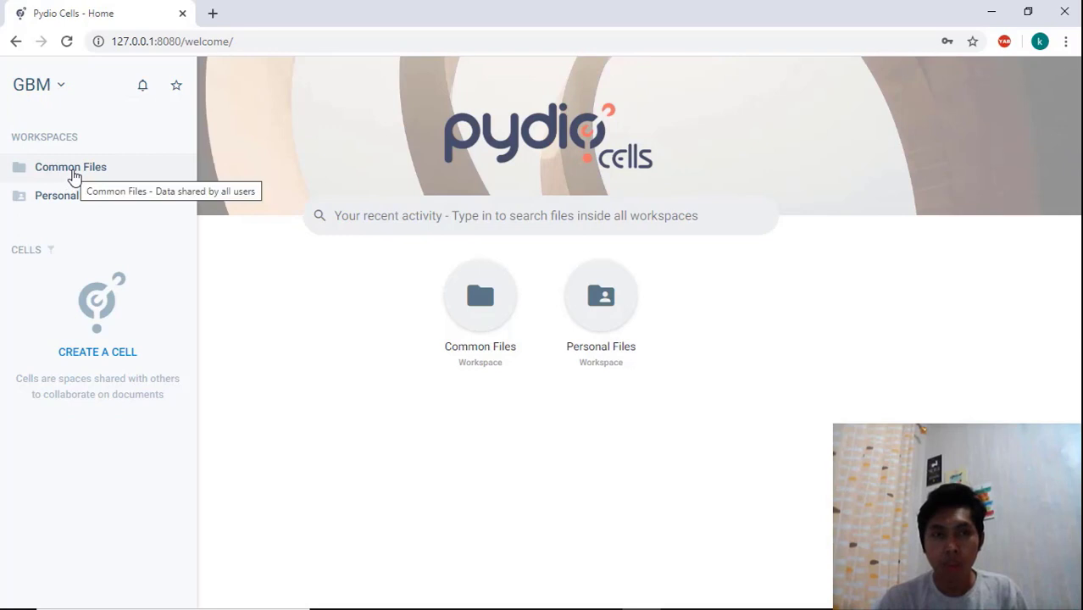
{"action": "left_click", "coordinate": [74, 176]}
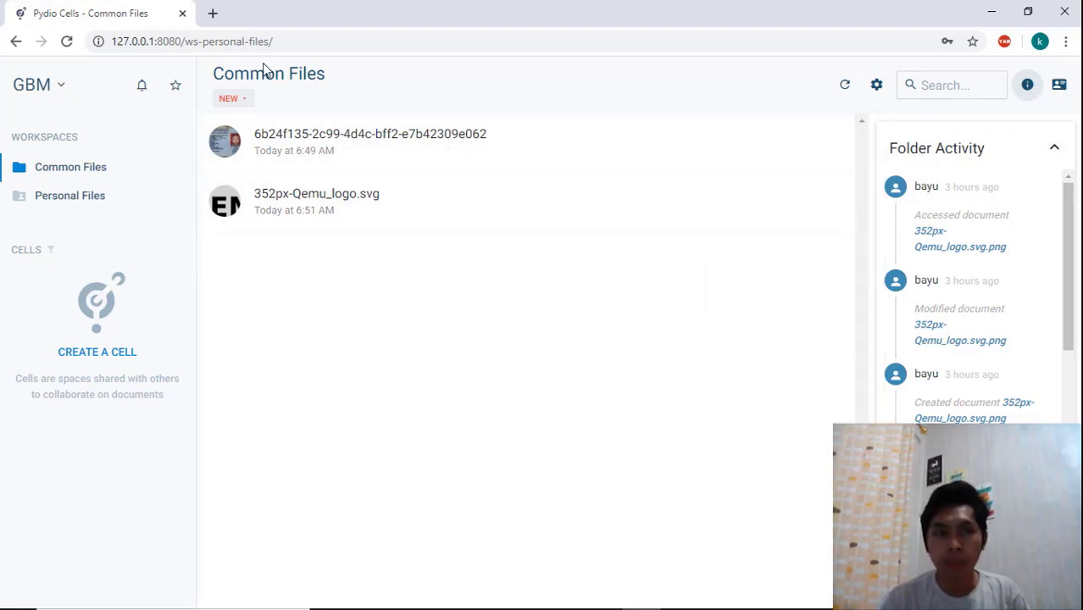
Log out and log back in as admin, entering the account password
{"action": "left_click", "coordinate": [66, 90]}
{"action": "left_click", "coordinate": [88, 285]}
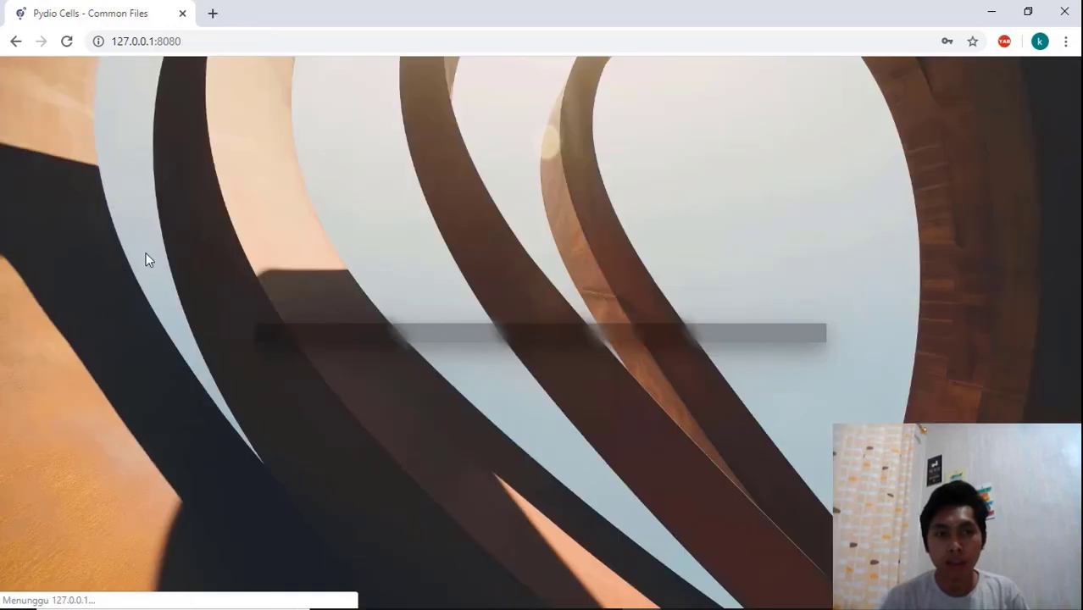
{"action": "left_click", "coordinate": [515, 311]}
{"action": "key", "text": "BackSpace"}
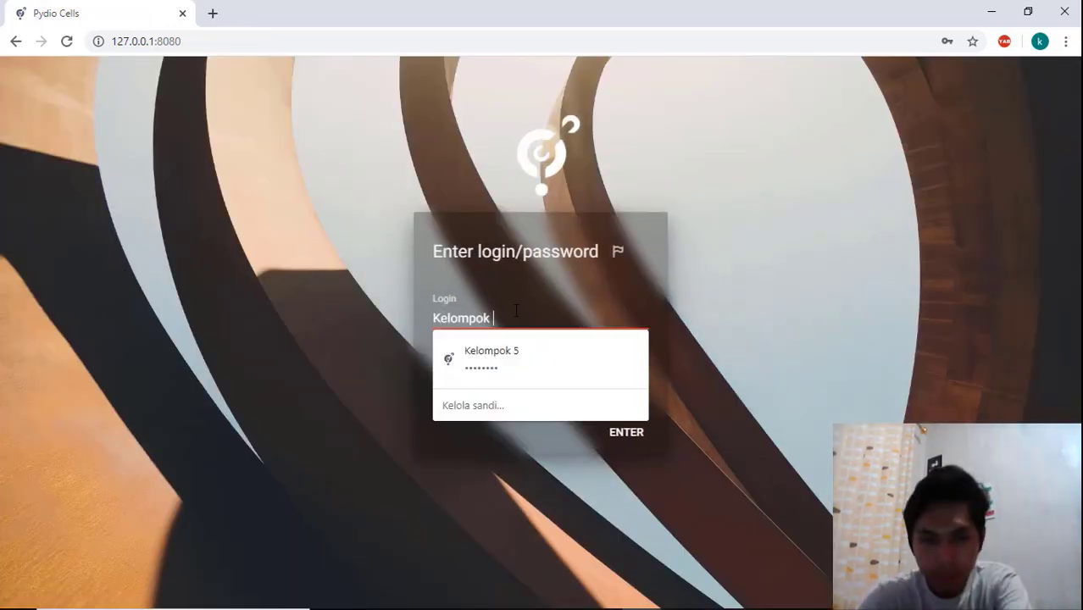
{"action": "key", "text": "BackSpace"}
{"action": "key", "text": "BackSpace"}
{"action": "key", "text": "BackSpace"}
{"action": "key", "text": "BackSpace"}
{"action": "key", "text": "BackSpace"}
{"action": "type", "text": "admin"}
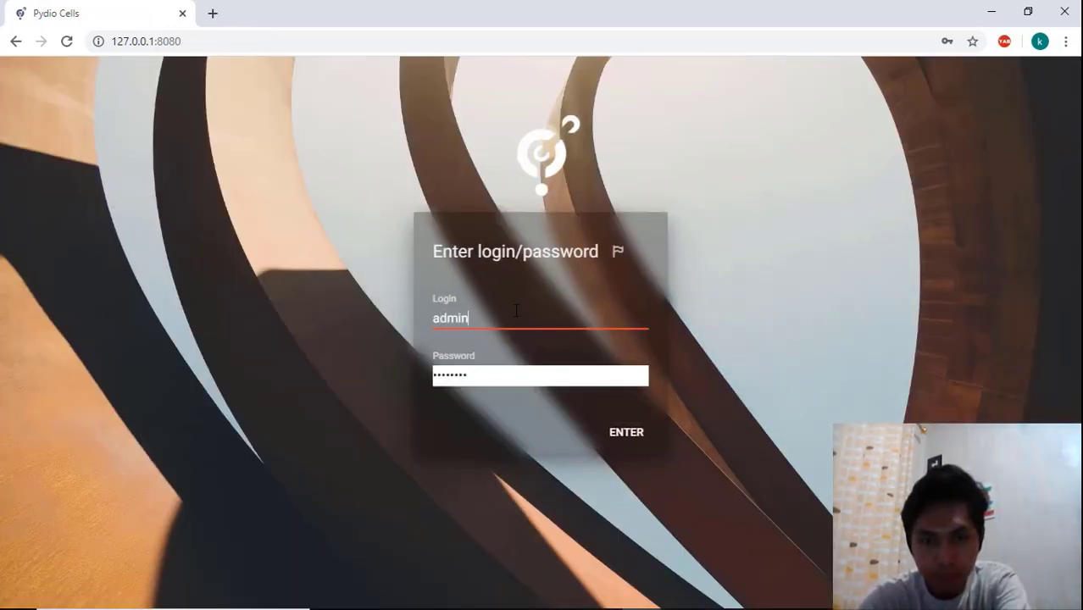
{"action": "key", "text": "Tab"}
{"action": "type", "text": "a•••••••"}
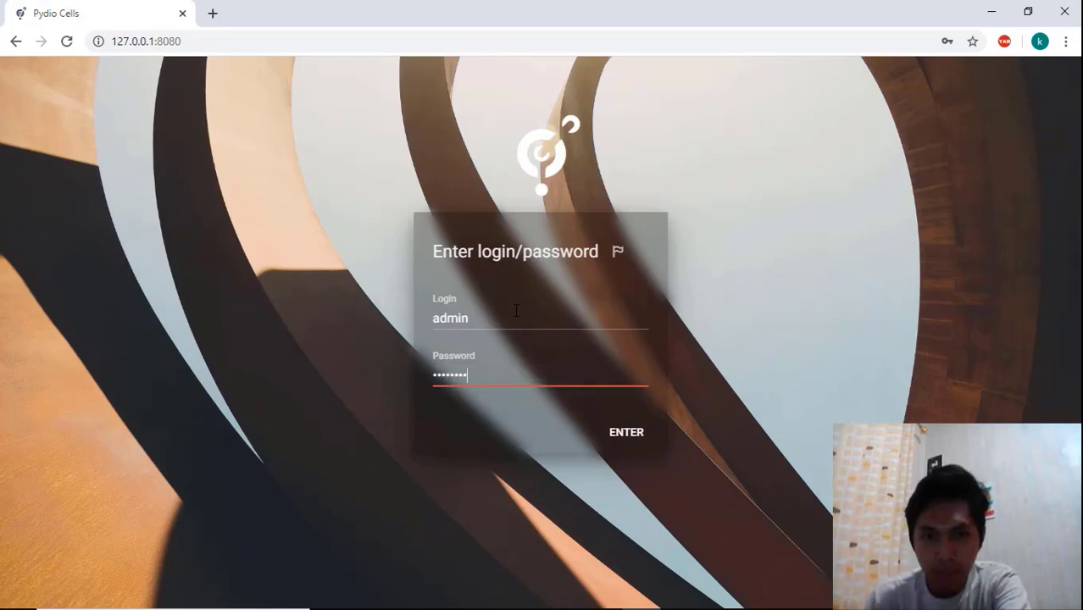
{"action": "left_click", "coordinate": [635, 430]}
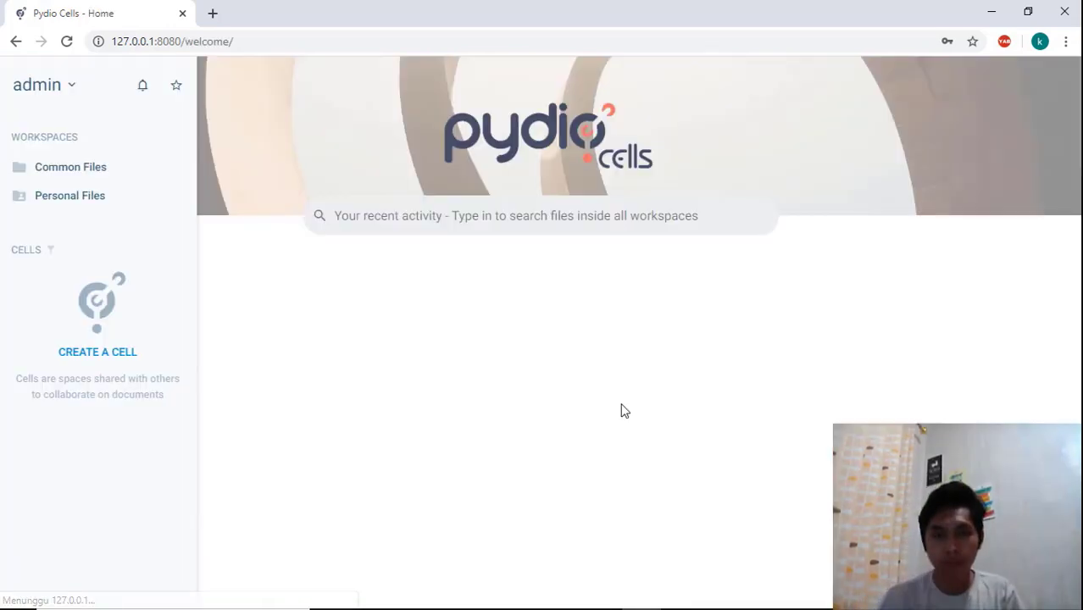
Open the Cells Console and go to the People list
{"action": "left_click", "coordinate": [72, 87]}
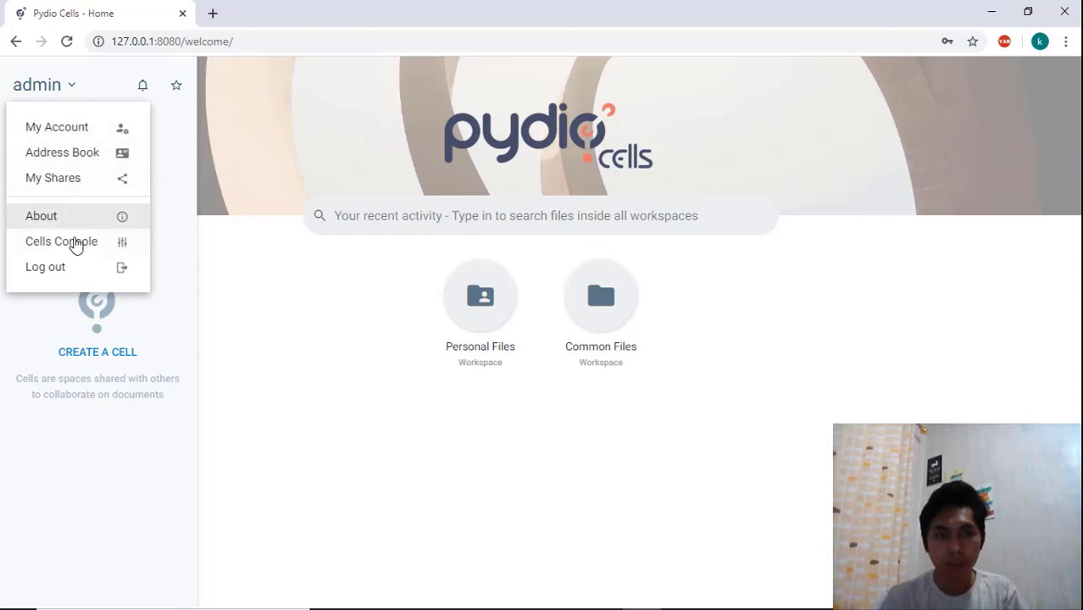
{"action": "left_click", "coordinate": [73, 243]}
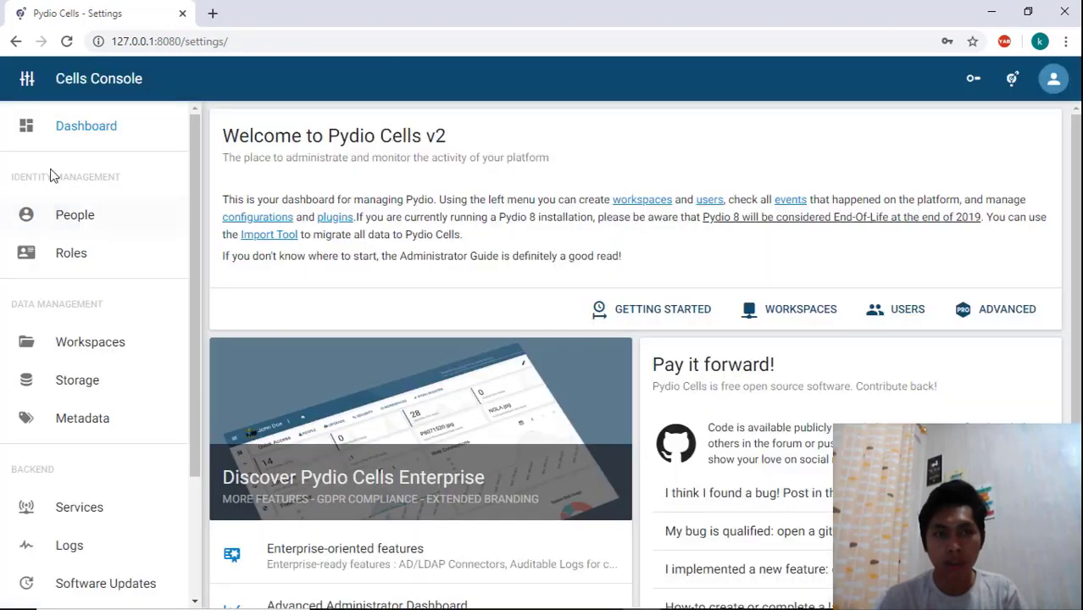
{"action": "left_click", "coordinate": [65, 219]}
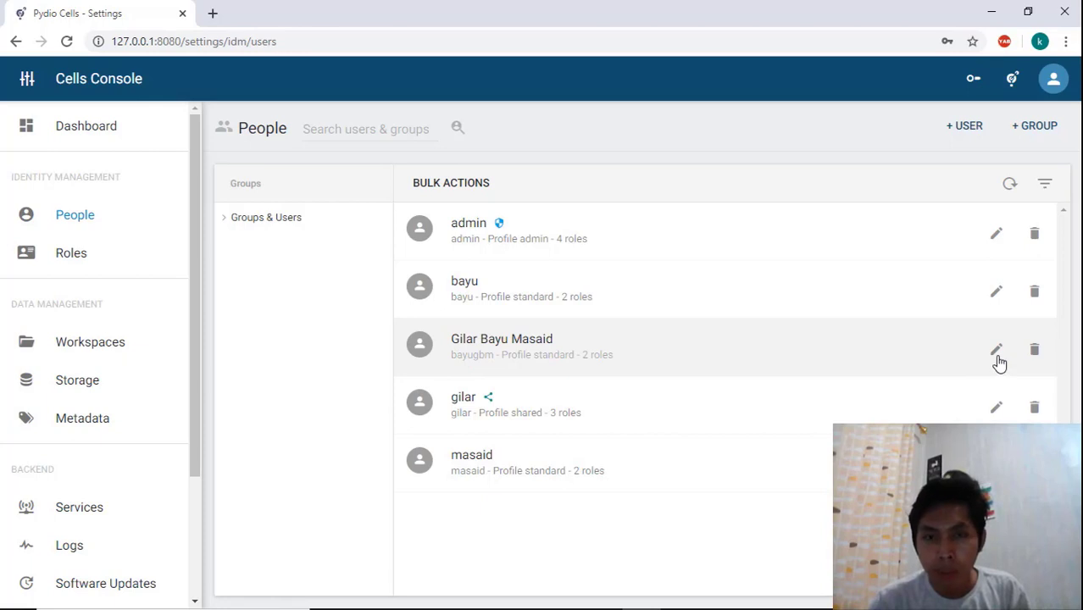
Change the newly added user's profile to Administrator, save the change and close the editor
{"action": "left_click", "coordinate": [997, 351]}
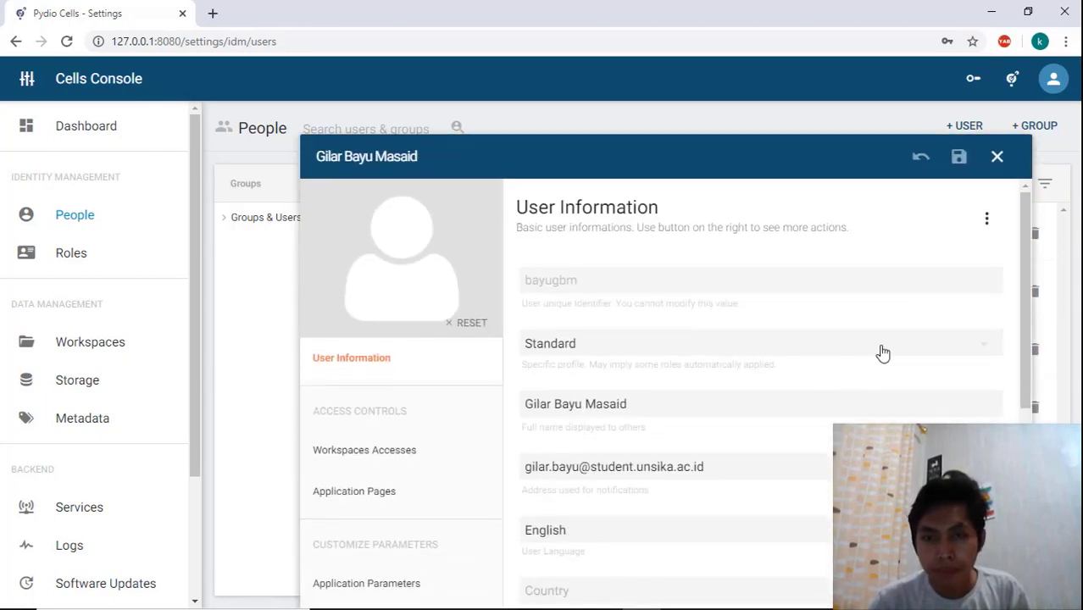
{"action": "mouse_move", "coordinate": [1019, 277]}
{"action": "left_mouse_down"}
{"action": "mouse_move", "coordinate": [1021, 307]}
{"action": "mouse_move", "coordinate": [1018, 297]}
{"action": "left_mouse_up"}
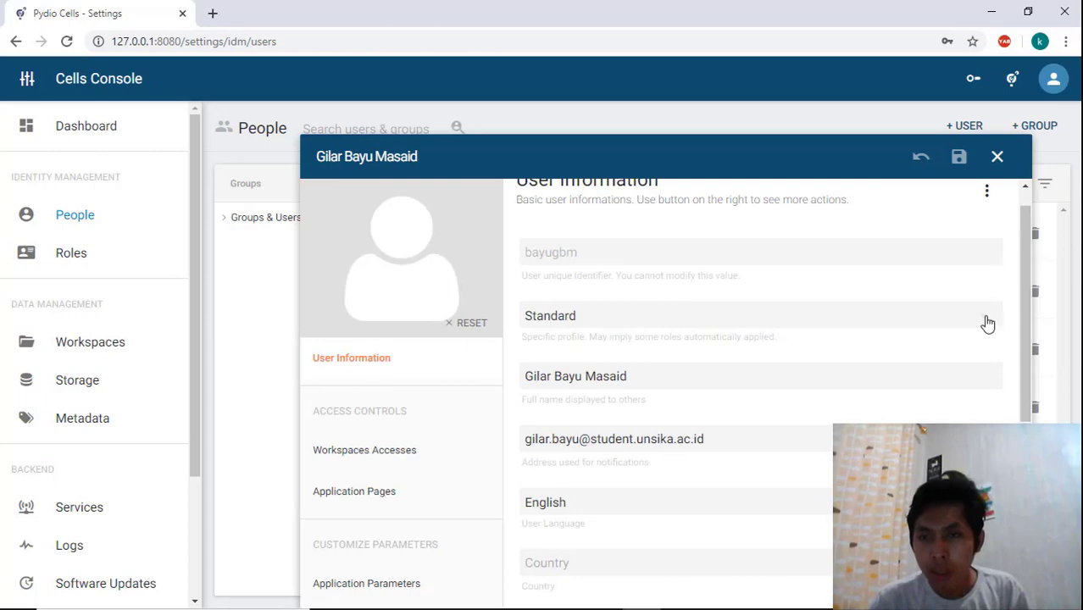
{"action": "left_click", "coordinate": [985, 323]}
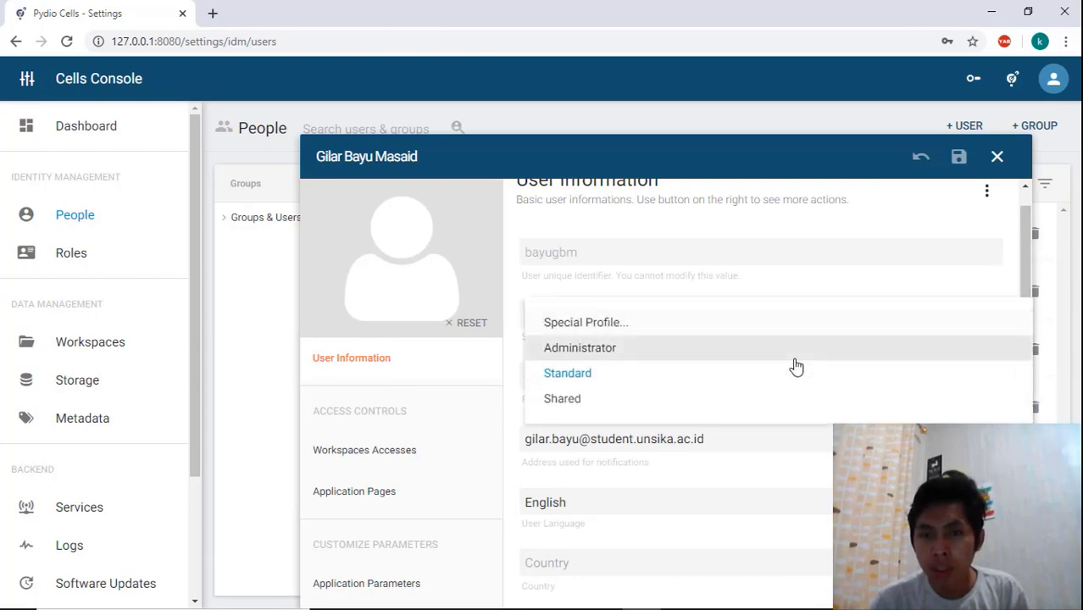
{"action": "left_click", "coordinate": [738, 355]}
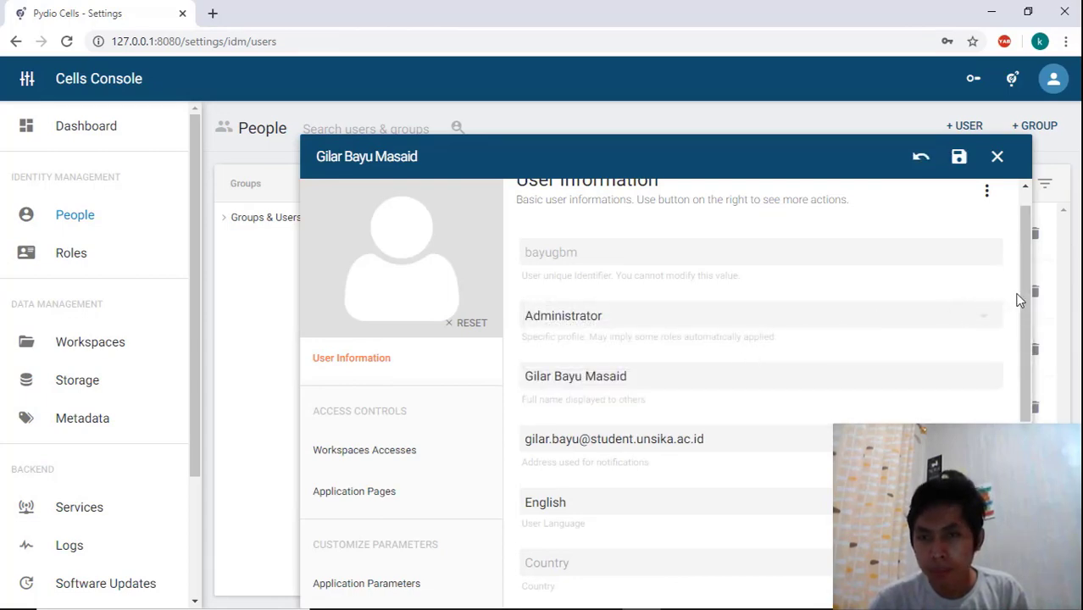
{"action": "left_click_drag", "start_coordinate": [1019, 294], "coordinate": [1020, 264]}
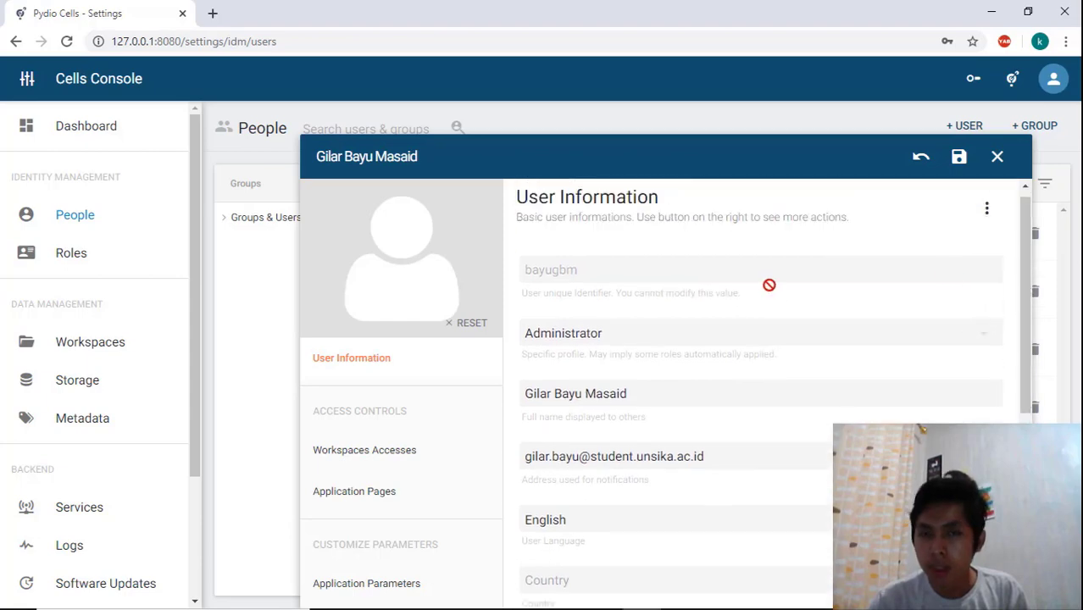
{"action": "left_click", "coordinate": [961, 164]}
{"action": "left_click", "coordinate": [997, 159]}
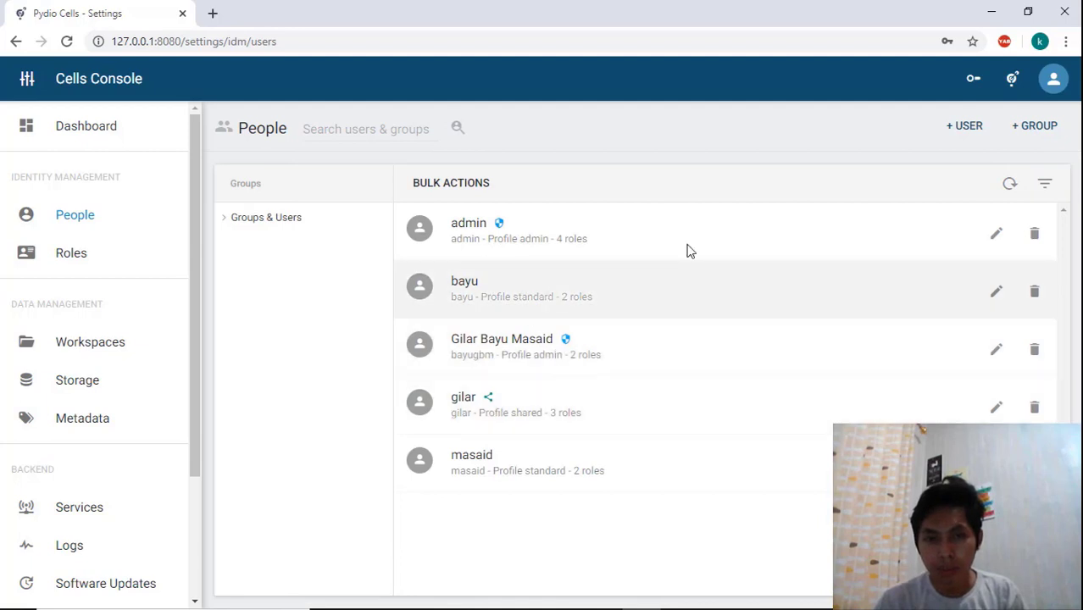
Log out and log back in as the user bayugbm, entering the account password
{"action": "left_click", "coordinate": [1052, 85]}
{"action": "left_click", "coordinate": [943, 300]}
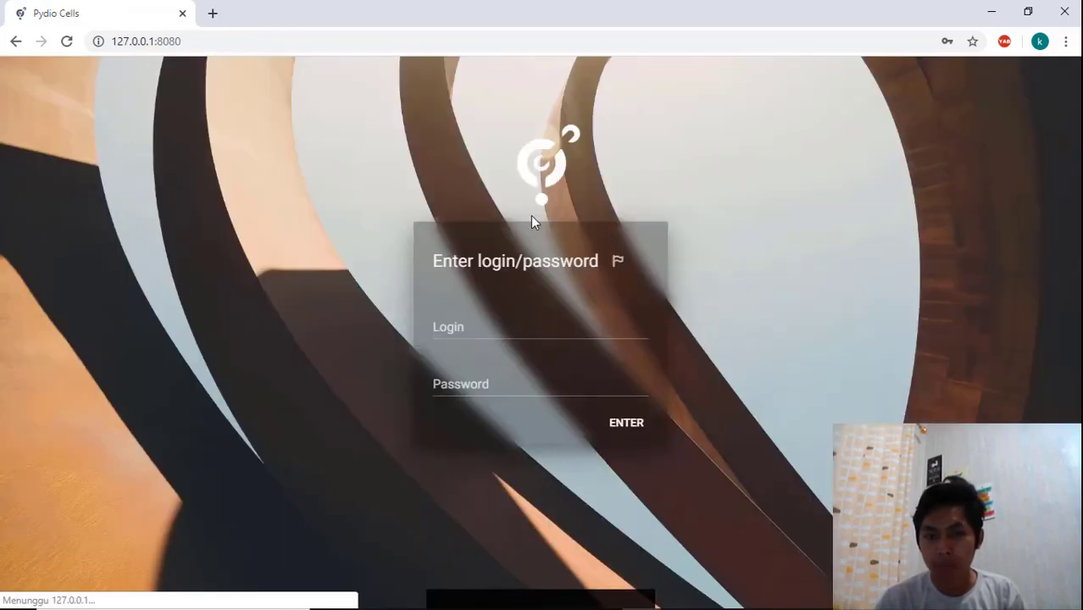
{"action": "left_click", "coordinate": [521, 319]}
{"action": "key", "text": "BackSpace"}
{"action": "key", "text": "BackSpace"}
{"action": "key", "text": "BackSpace"}
{"action": "key", "text": "BackSpace"}
{"action": "key", "text": "BackSpace"}
{"action": "key", "text": "BackSpace"}
{"action": "key", "text": "BackSpace"}
{"action": "key", "text": "BackSpace"}
{"action": "key", "text": "BackSpace"}
{"action": "key", "text": "BackSpace"}
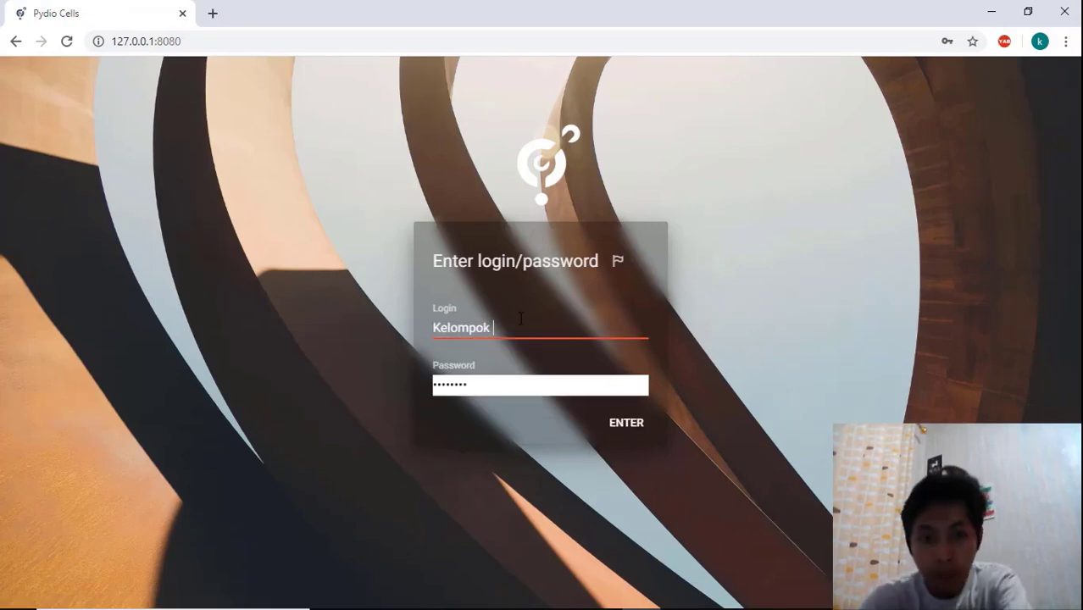
{"action": "type", "text": "bayu"}
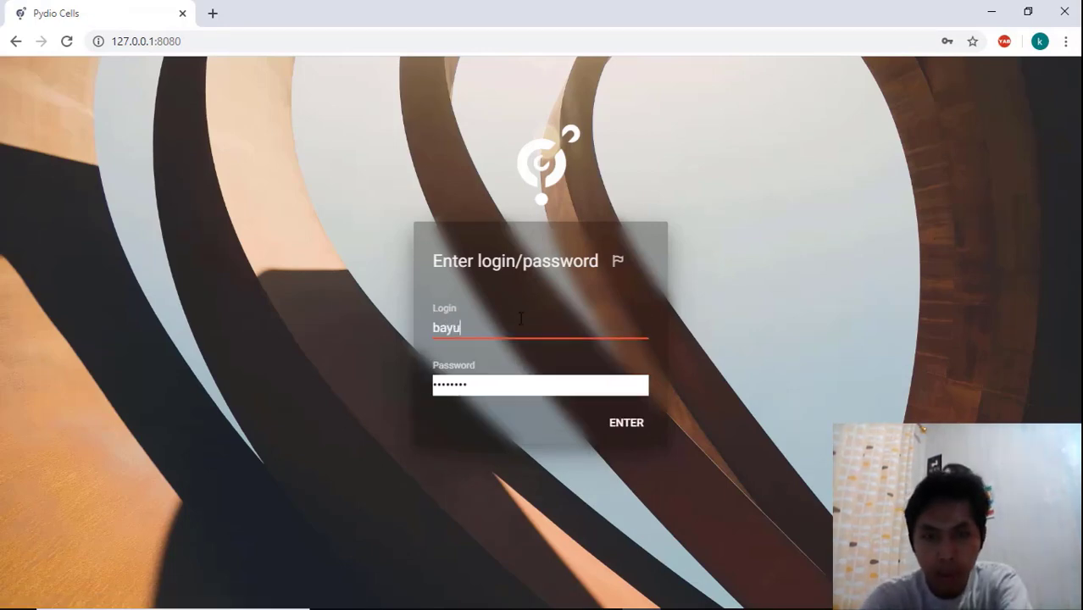
{"action": "type", "text": "gbm"}
{"action": "key", "text": "Tab"}
{"action": "type", "text": "********"}
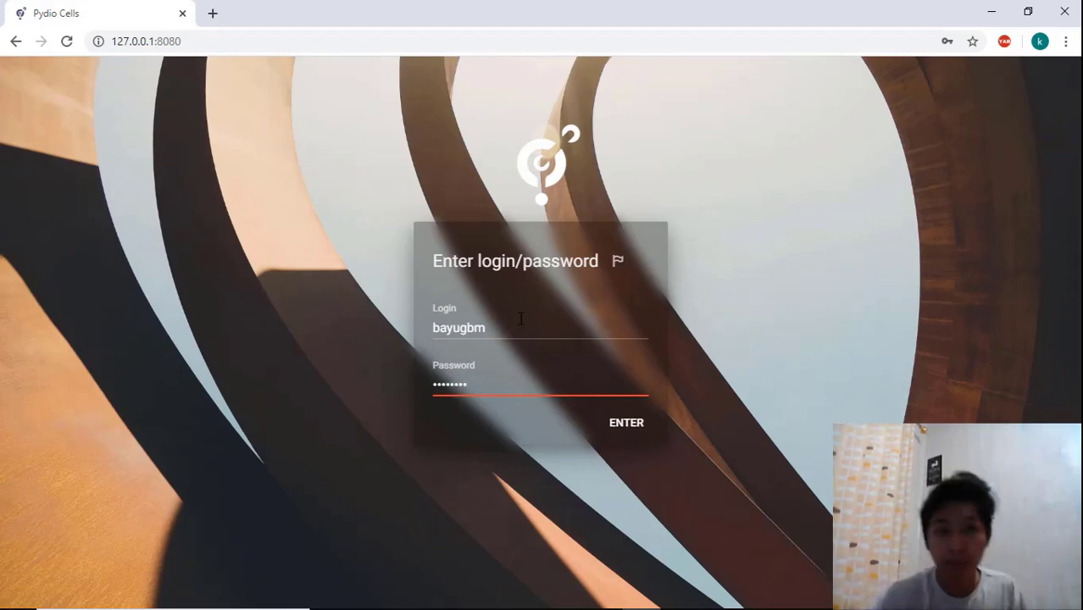
{"action": "left_click", "coordinate": [629, 432]}
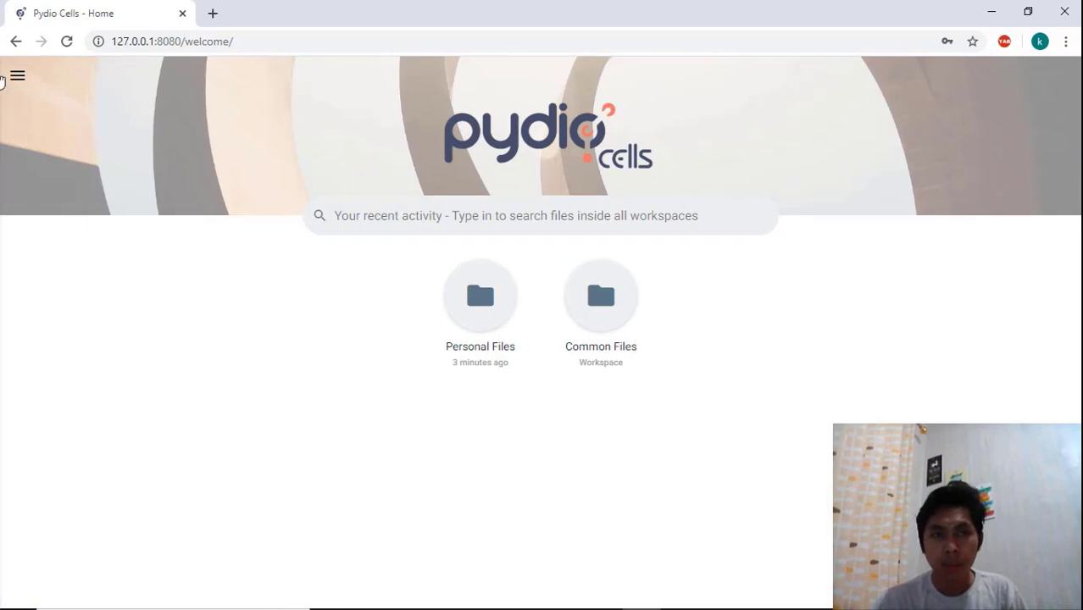
Open the Cells Console as this user and scroll through its dashboard
{"action": "left_click", "coordinate": [17, 78]}
{"action": "left_click", "coordinate": [56, 86]}
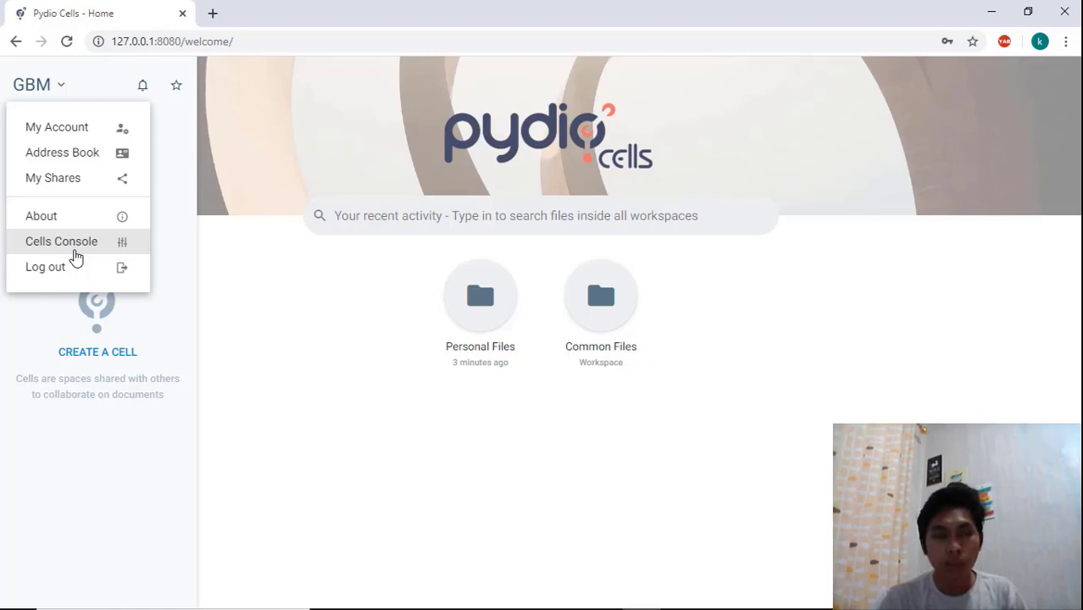
{"action": "left_click", "coordinate": [73, 251]}
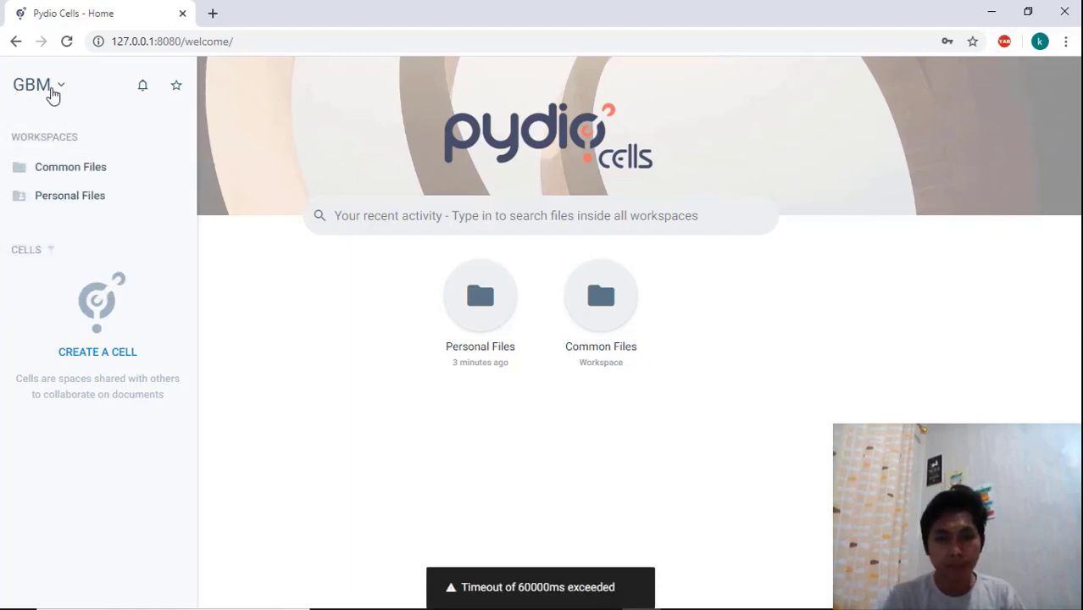
{"action": "left_click", "coordinate": [52, 89]}
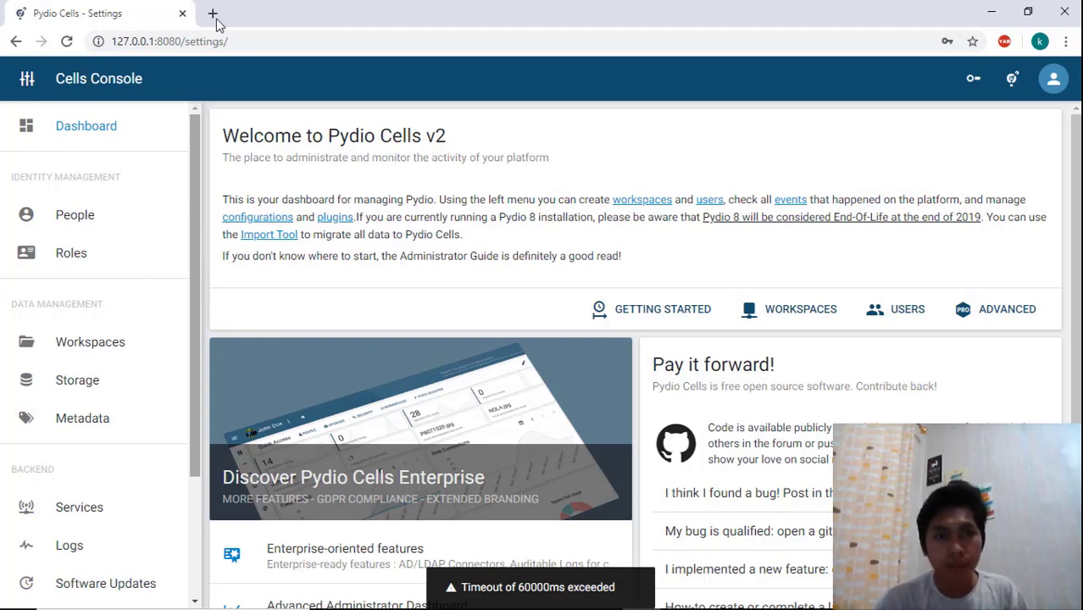
{"action": "scroll", "coordinate": [213, 166], "scroll_direction": "down", "scroll_amount": 2}
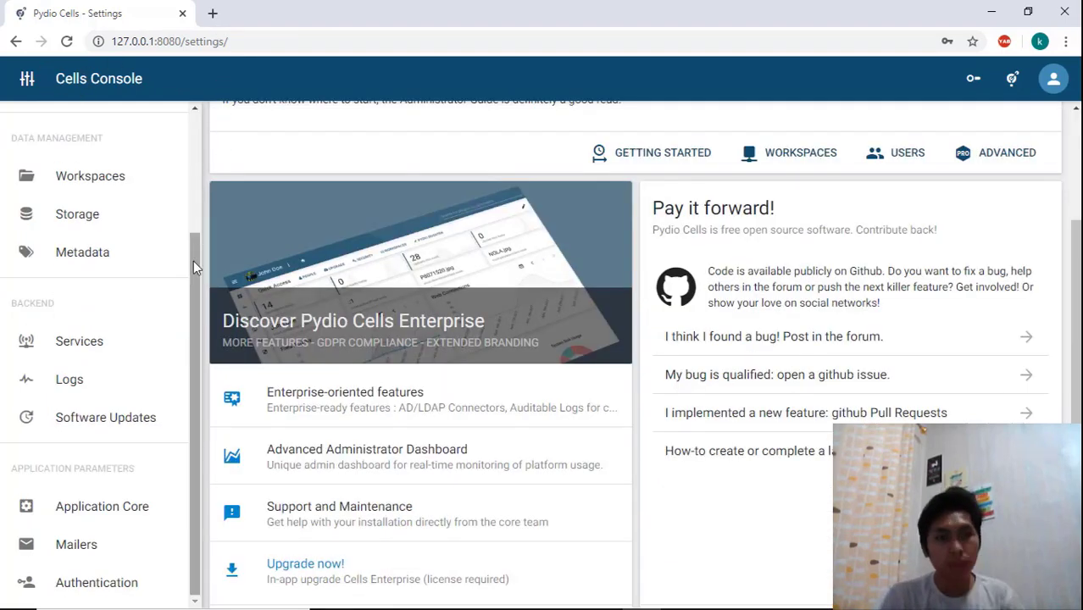
{"action": "left_click_drag", "start_coordinate": [193, 261], "coordinate": [192, 126]}
Log out and log back in as admin, entering the account password
{"action": "left_click", "coordinate": [1054, 78]}
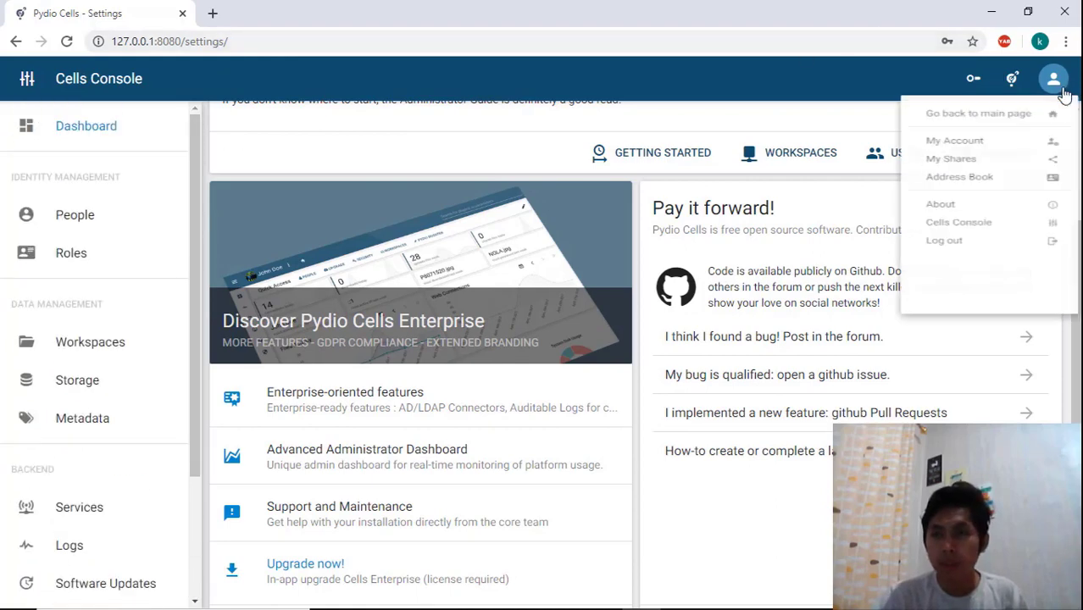
{"action": "left_click", "coordinate": [886, 284]}
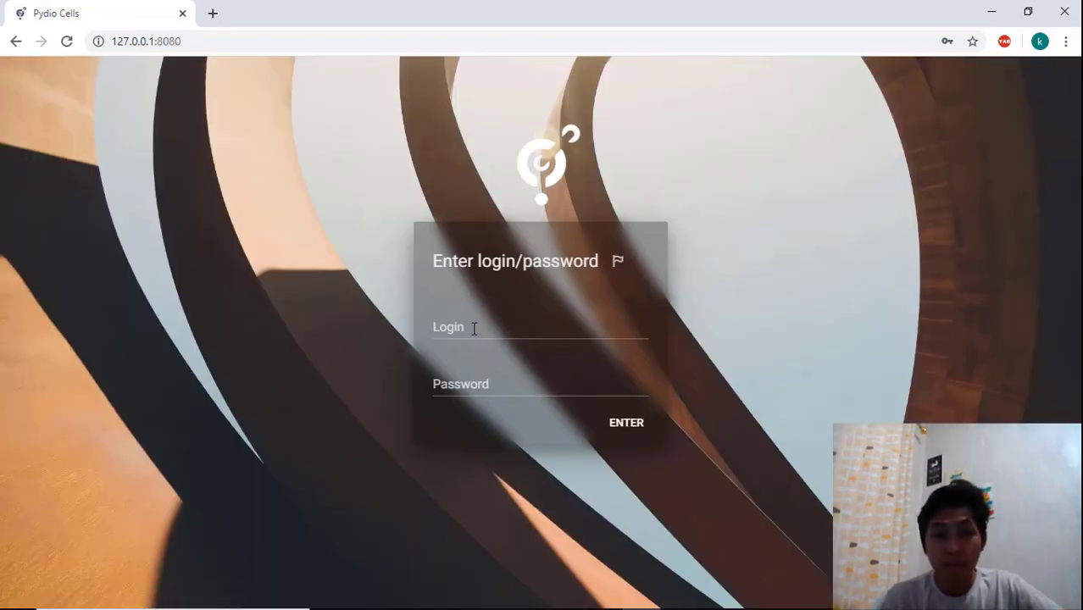
{"action": "left_click", "coordinate": [475, 327]}
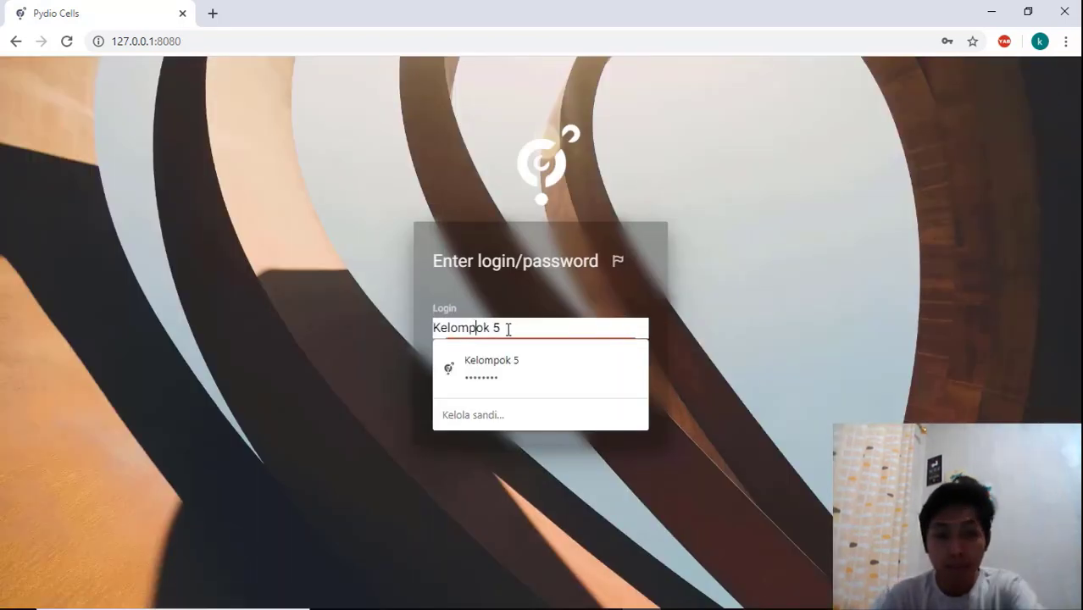
{"action": "left_click_drag", "start_coordinate": [508, 329], "coordinate": [402, 336]}
{"action": "type", "text": "admin"}
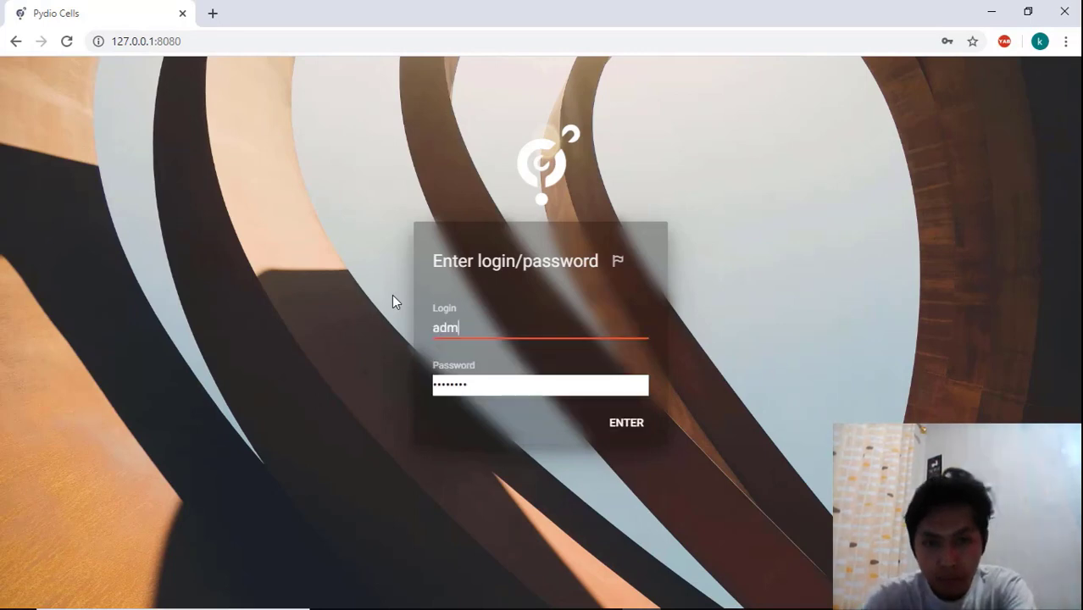
{"action": "key", "text": "BackSpace"}
{"action": "key", "text": "BackSpace"}
{"action": "type", "text": "in"}
{"action": "key", "text": "Tab"}
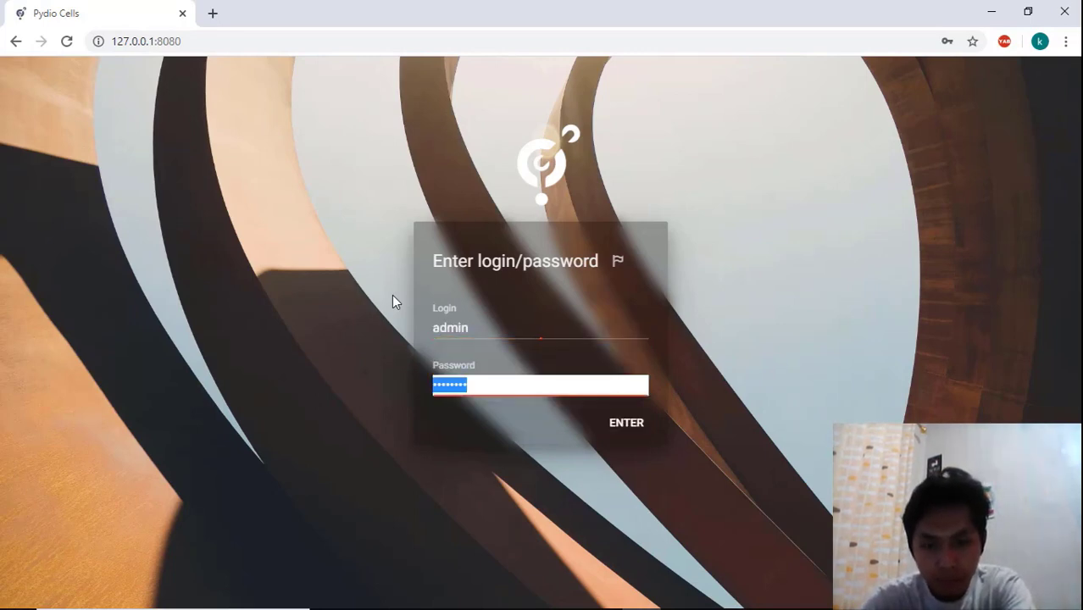
{"action": "type", "text": "•••••••"}
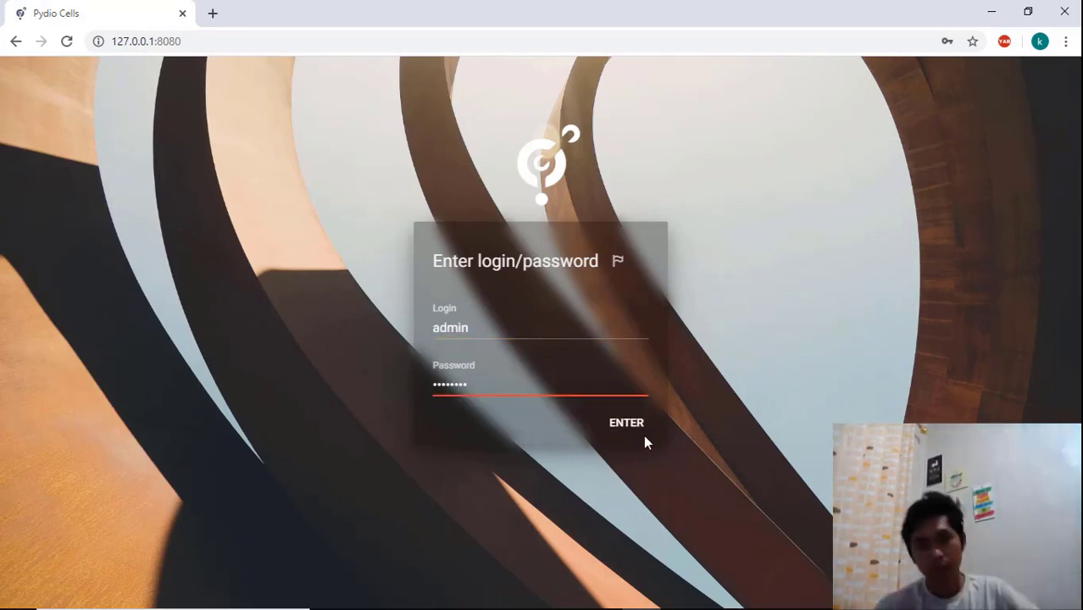
{"action": "left_click", "coordinate": [621, 426]}
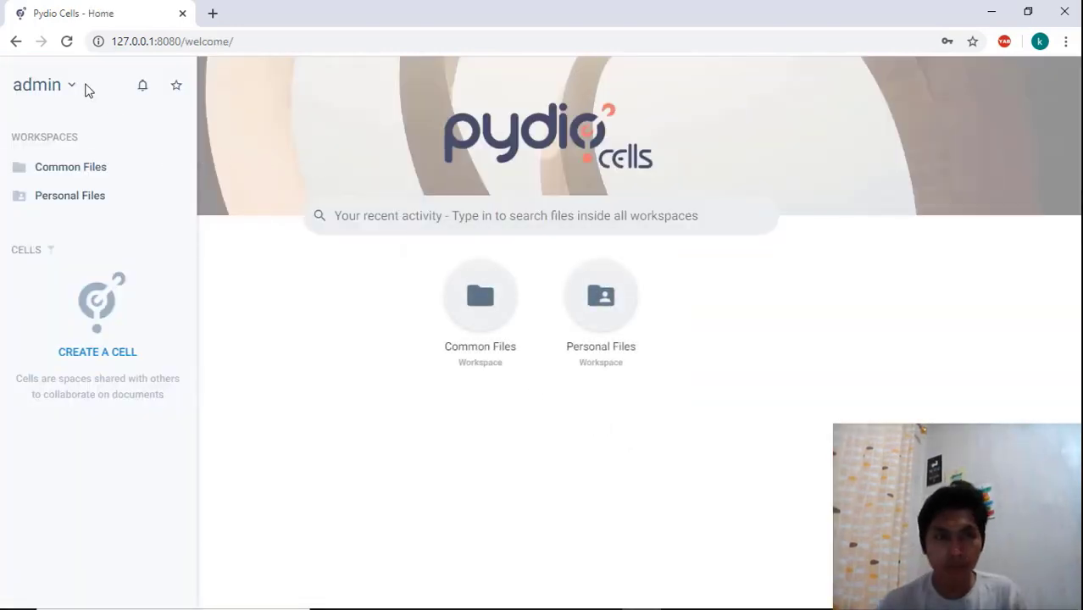
{"action": "left_click", "coordinate": [69, 88]}
{"action": "left_click", "coordinate": [93, 241]}
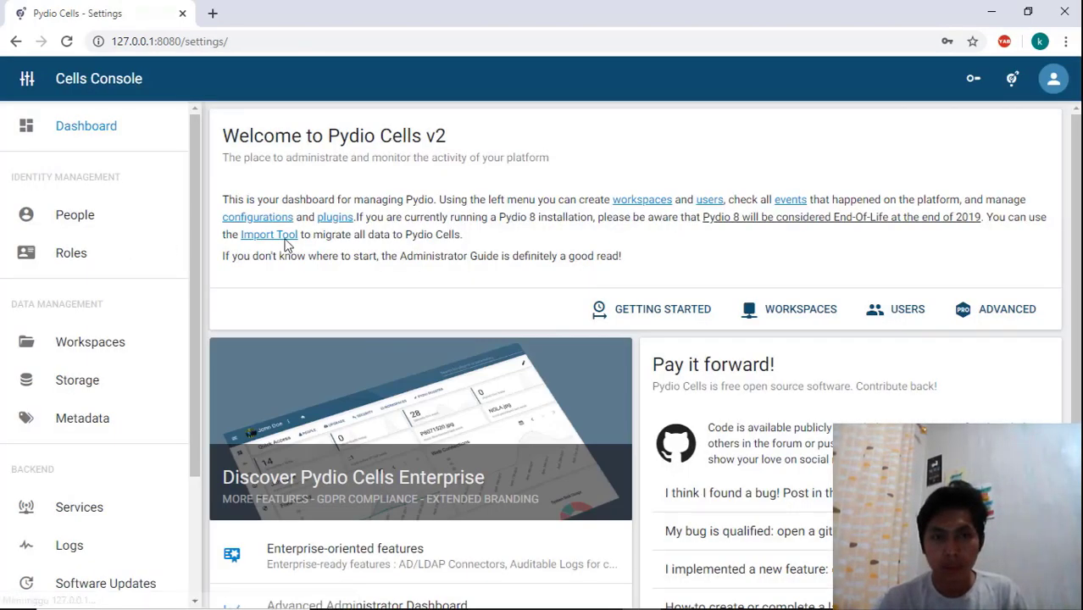
{"action": "left_click", "coordinate": [76, 215]}
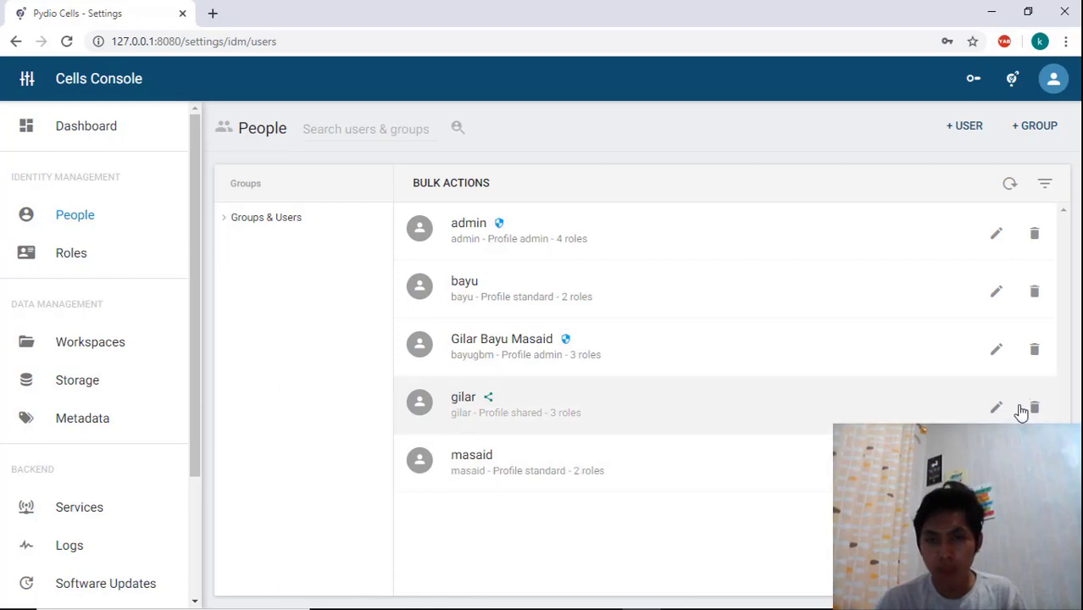
{"action": "left_click", "coordinate": [1034, 355]}
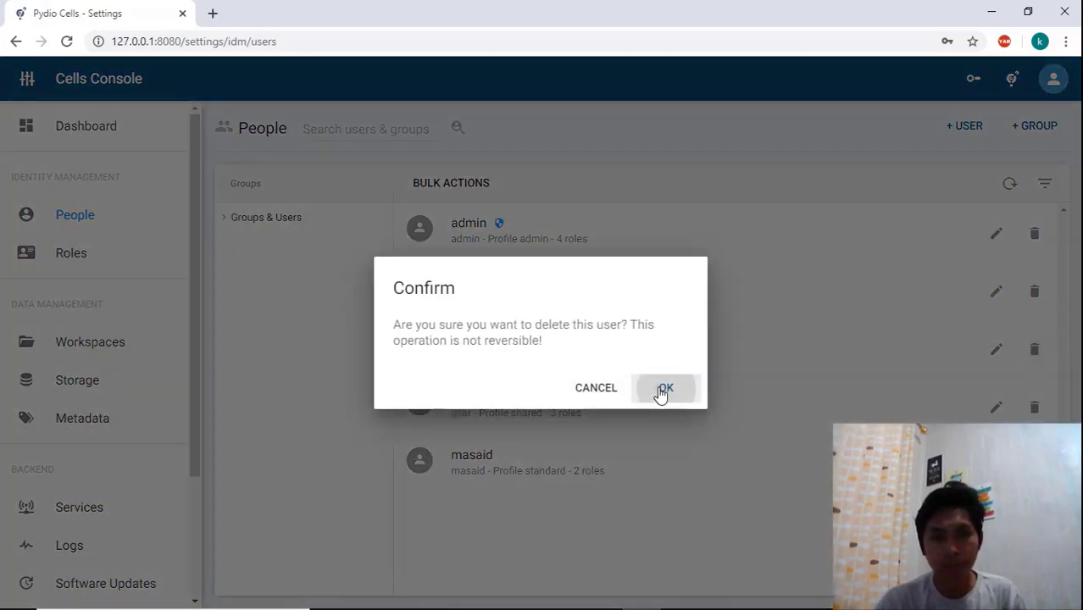
{"action": "left_click", "coordinate": [663, 390]}
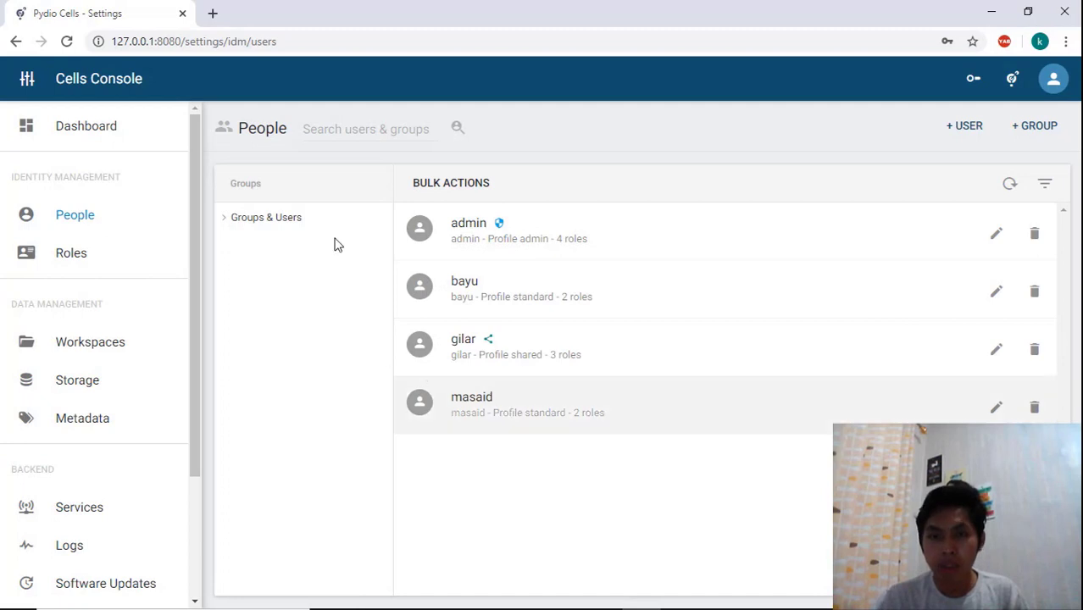
Log out and try to log in as the deleted user bayugbm, entering its password
{"action": "left_click", "coordinate": [1053, 78]}
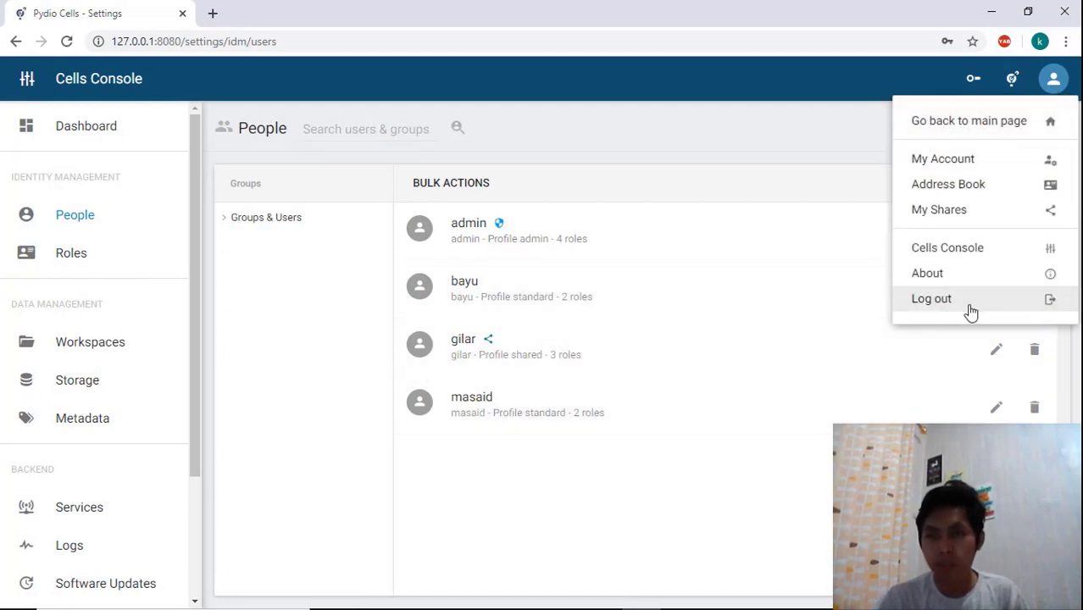
{"action": "left_click", "coordinate": [931, 298]}
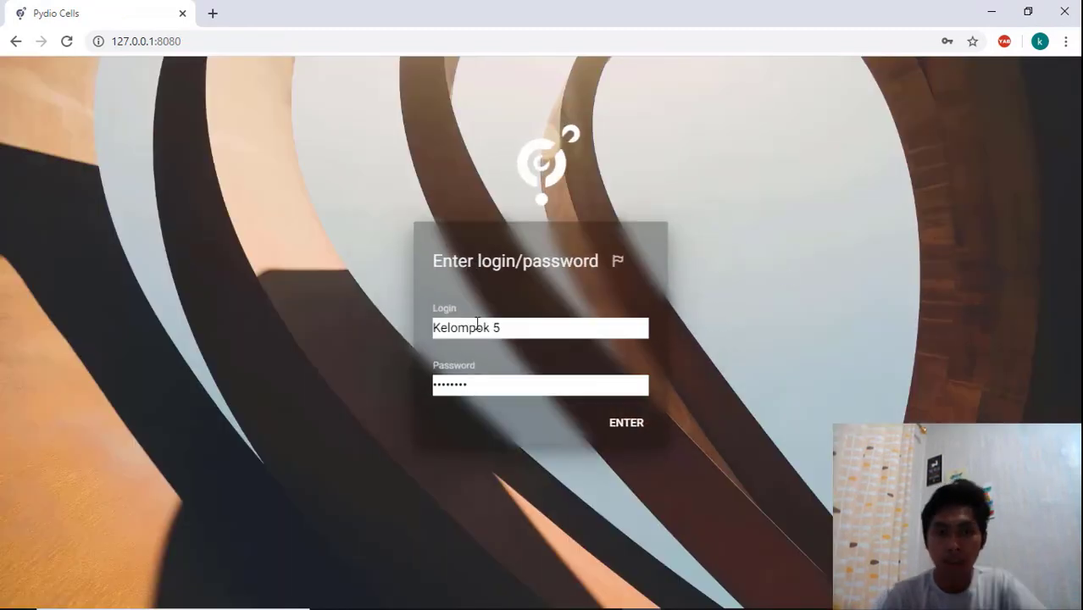
{"action": "left_click_drag", "start_coordinate": [509, 329], "coordinate": [419, 324]}
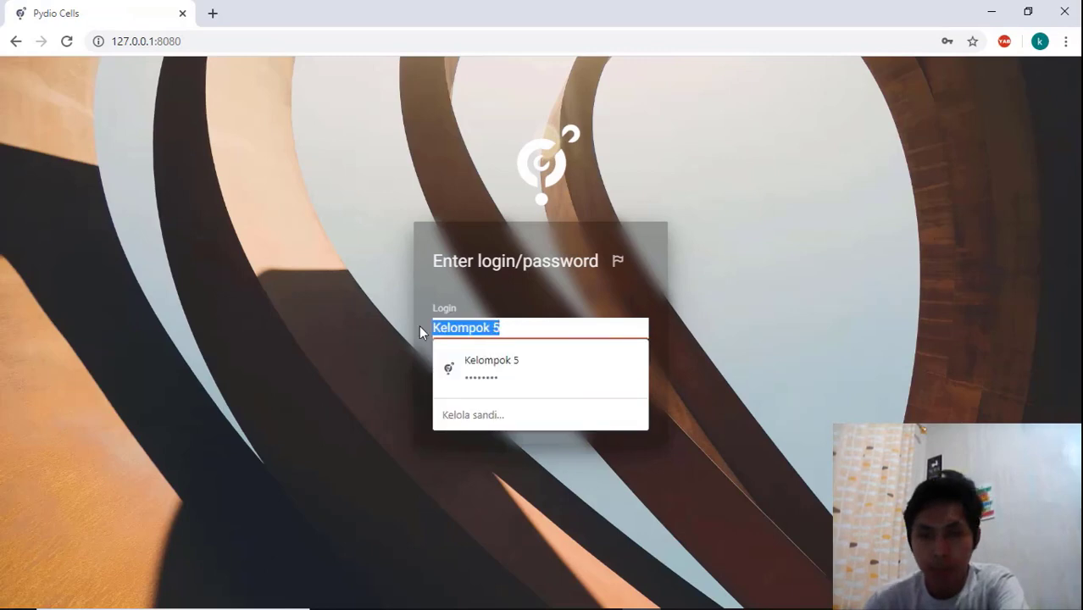
{"action": "type", "text": "bayugbm"}
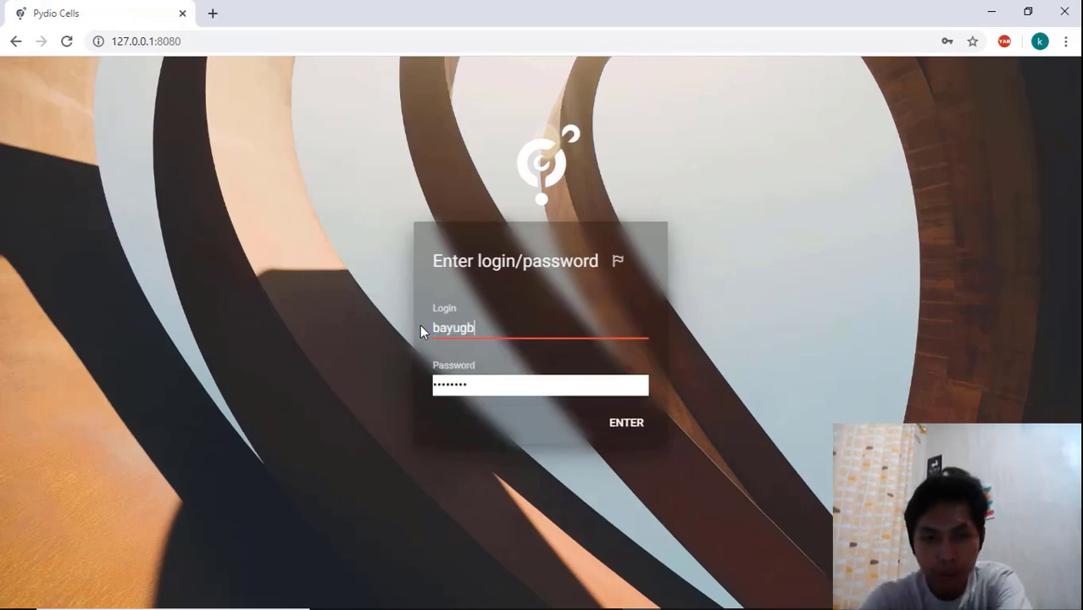
{"action": "key", "text": "Tab"}
{"action": "type", "text": "12345678"}
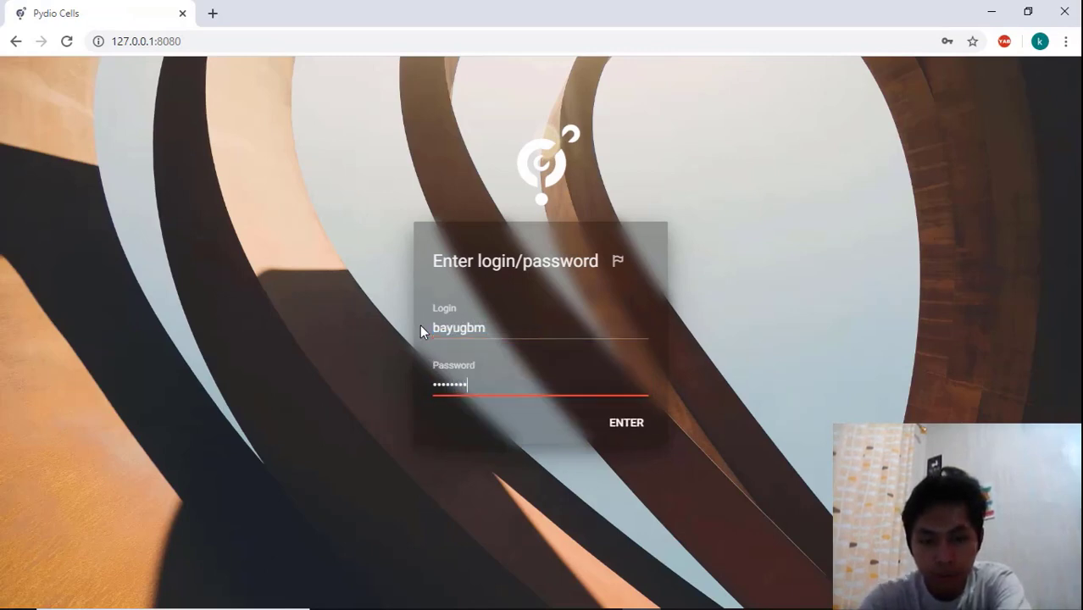
{"action": "key", "text": "BackSpace"}
{"action": "key", "text": "BackSpace"}
{"action": "key", "text": "BackSpace"}
{"action": "key", "text": "BackSpace"}
{"action": "key", "text": "BackSpace"}
{"action": "key", "text": "BackSpace"}
{"action": "key", "text": "BackSpace"}
{"action": "key", "text": "BackSpace"}
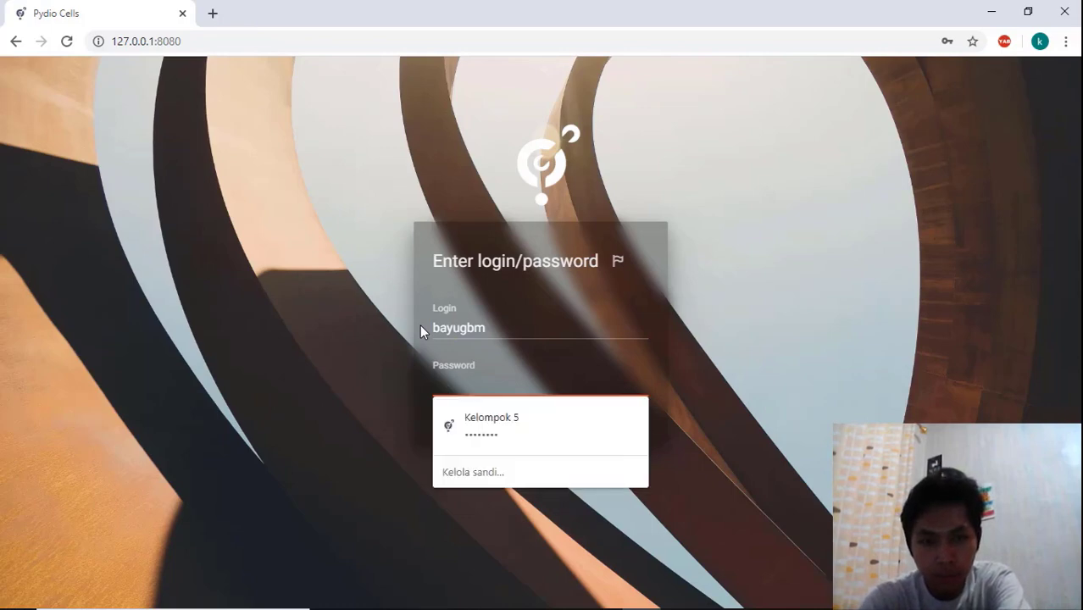
{"action": "type", "text": "12345678"}
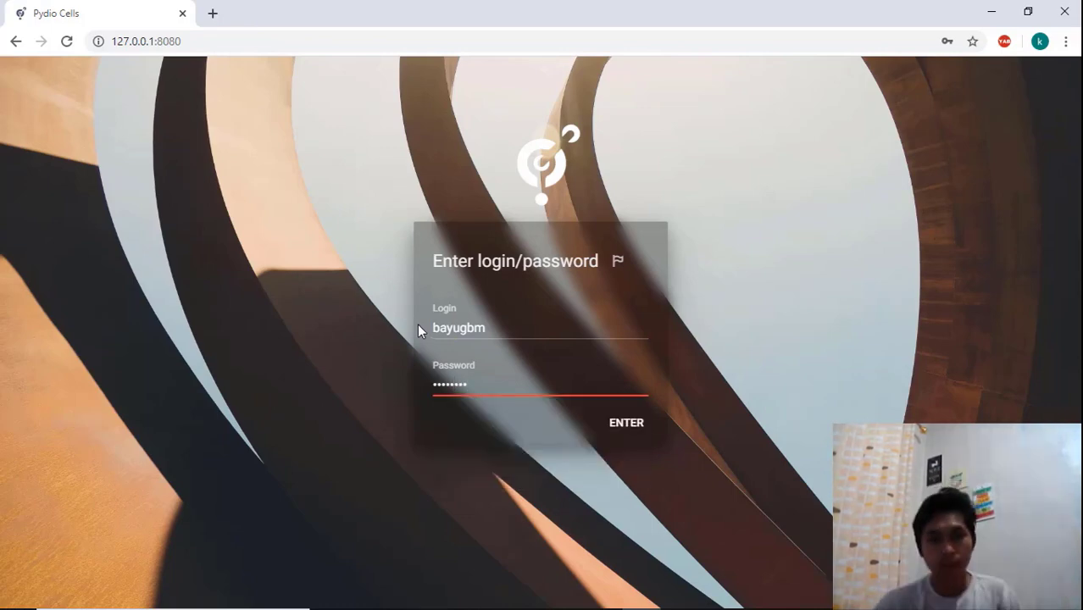
{"action": "left_click", "coordinate": [624, 422]}
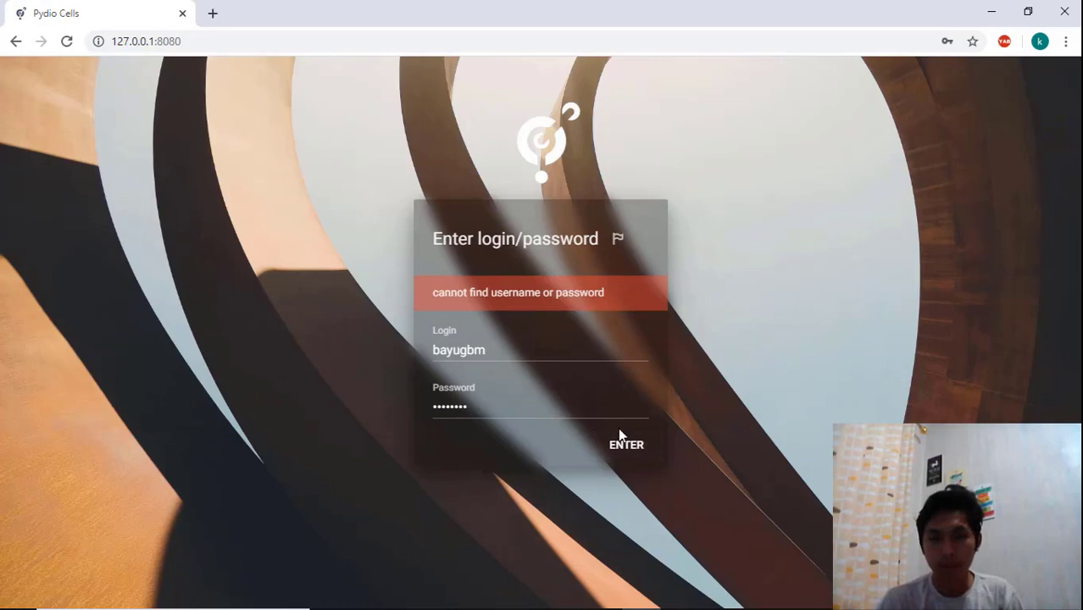
{"action": "left_click_drag", "start_coordinate": [488, 350], "coordinate": [640, 328]}
{"action": "left_click", "coordinate": [522, 352]}
{"action": "left_click", "coordinate": [539, 339]}
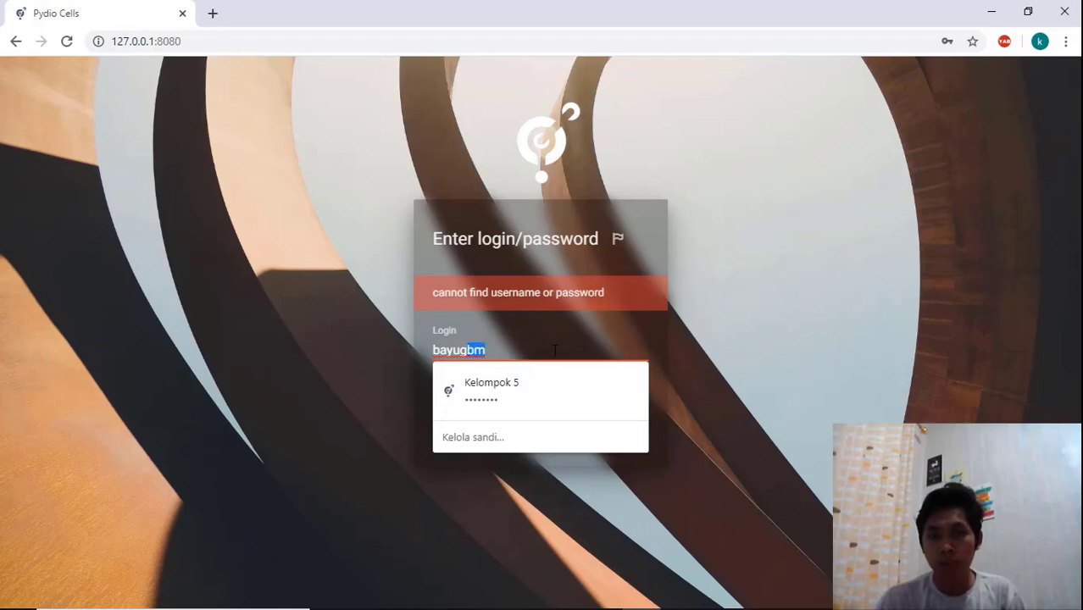
{"action": "left_click", "coordinate": [722, 366]}
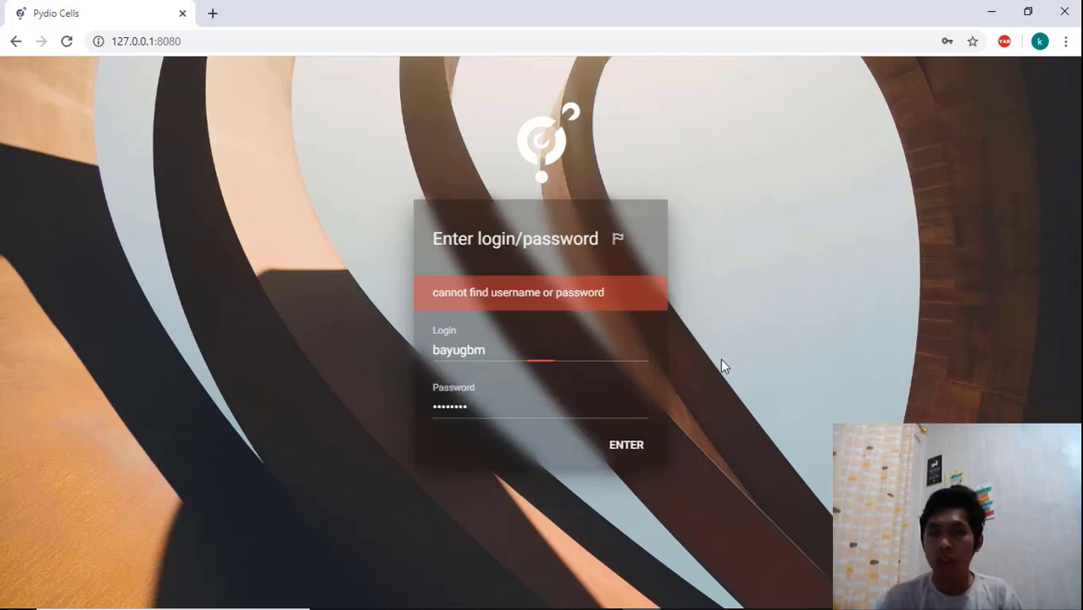
{"action": "left_click_drag", "start_coordinate": [481, 399], "coordinate": [405, 391]}
{"action": "left_click", "coordinate": [487, 391]}
{"action": "left_click_drag", "start_coordinate": [500, 347], "coordinate": [413, 351]}
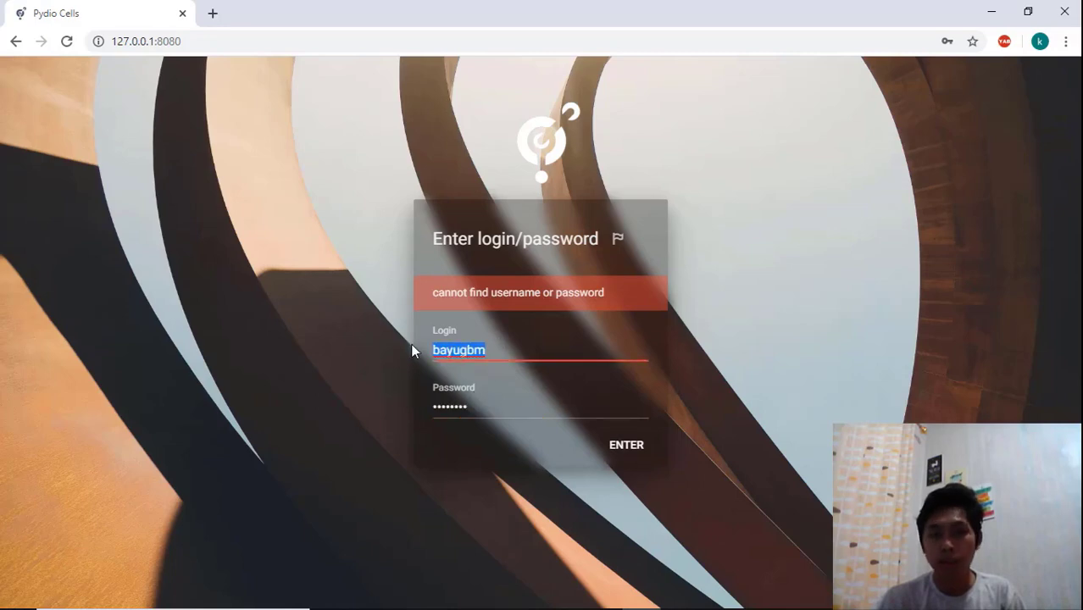
{"action": "left_click", "coordinate": [596, 345]}
{"action": "left_click", "coordinate": [716, 341]}
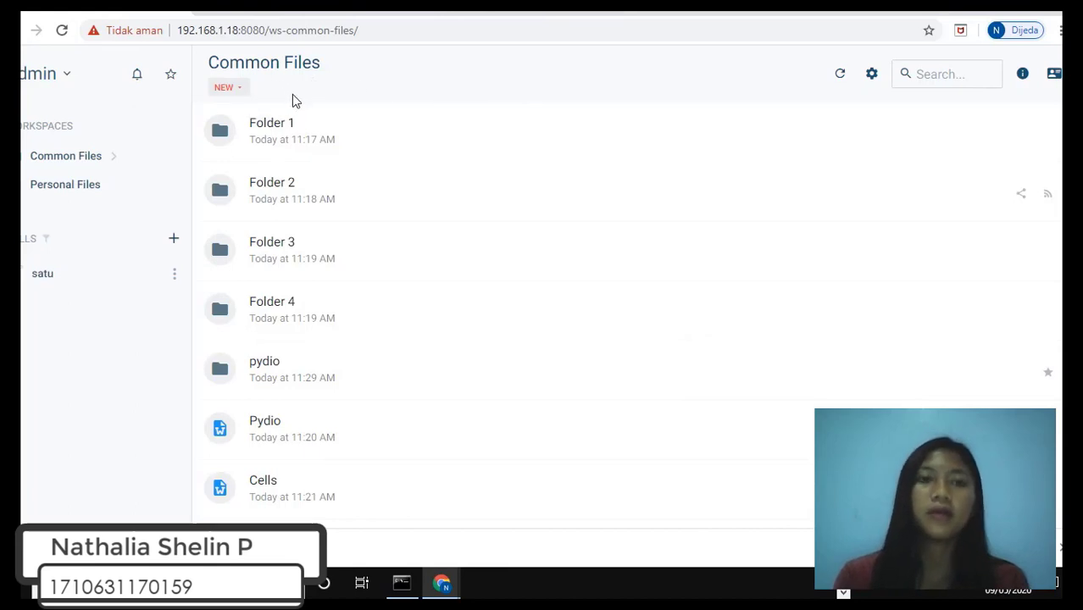
Upload the file Doc 2 from drive D into Common Files and close the upload dialog
{"action": "left_click", "coordinate": [233, 90]}
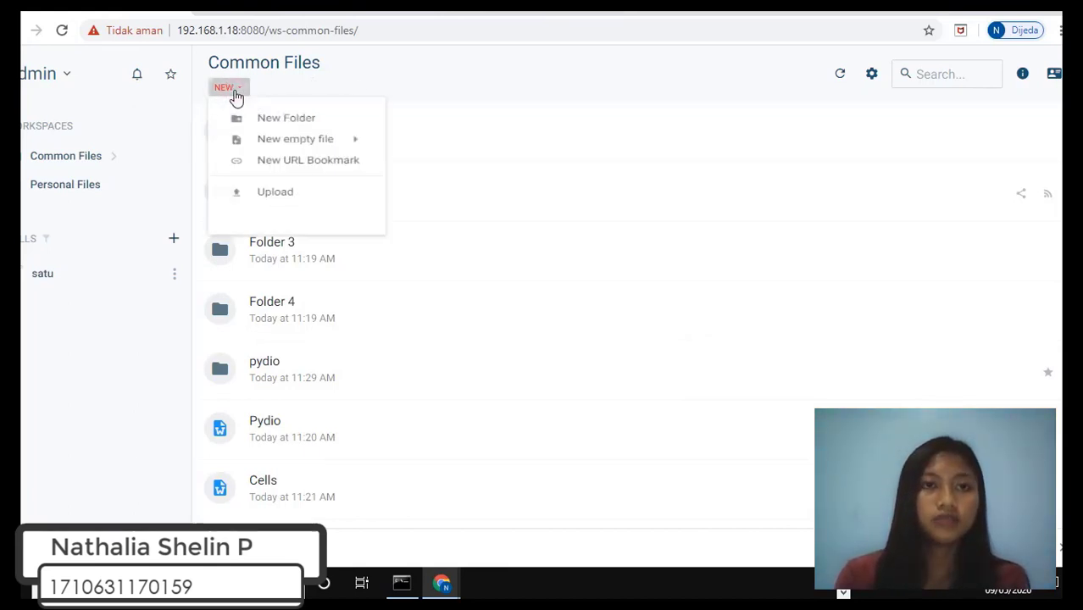
{"action": "left_click", "coordinate": [298, 214]}
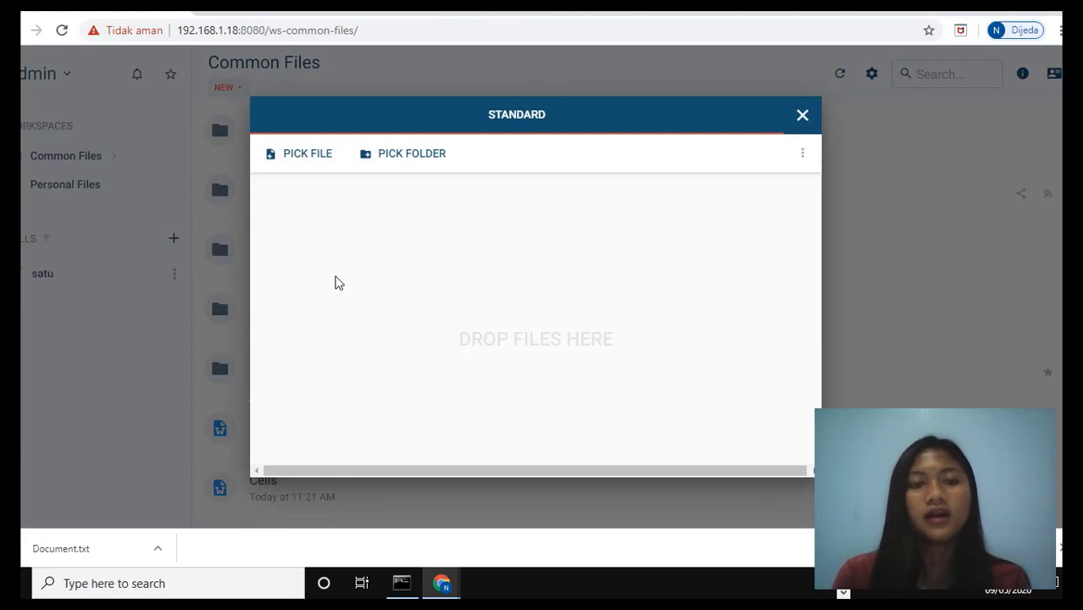
{"action": "left_click", "coordinate": [312, 160]}
{"action": "left_click", "coordinate": [313, 160]}
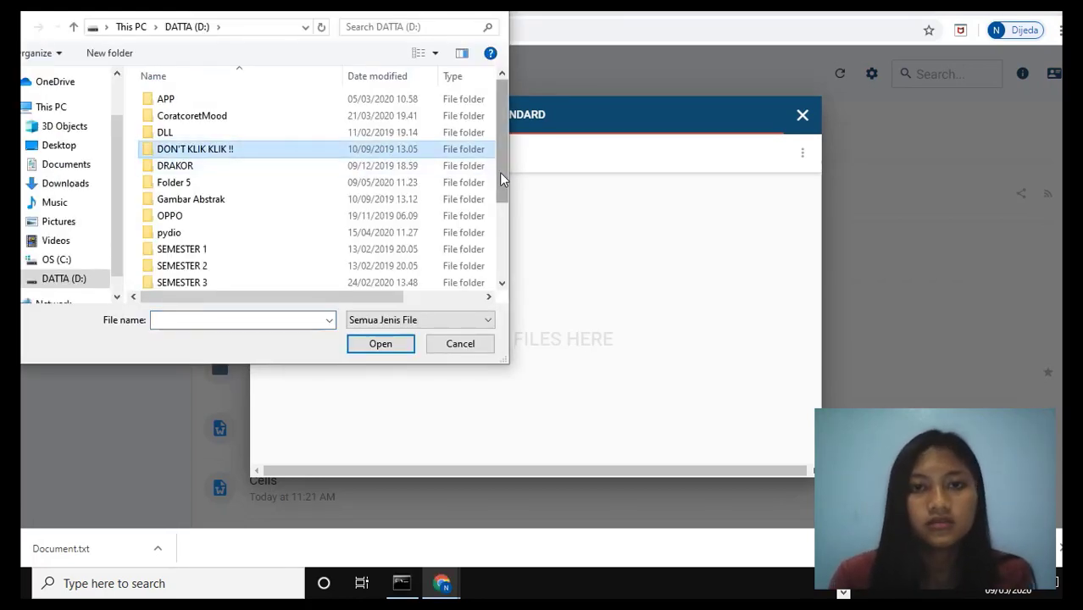
{"action": "left_click_drag", "start_coordinate": [499, 172], "coordinate": [503, 271]}
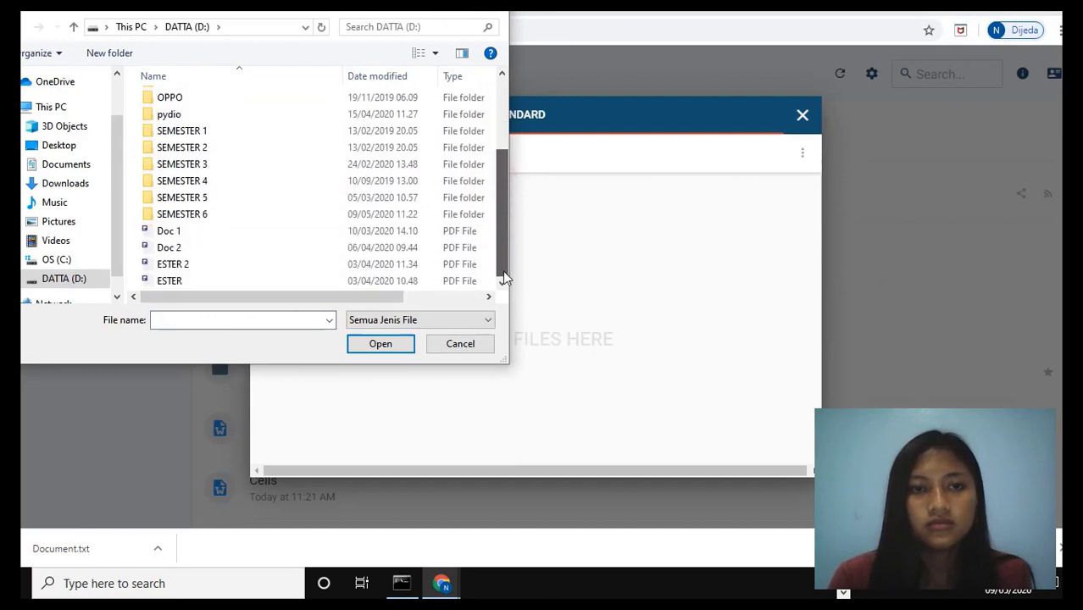
{"action": "left_click", "coordinate": [250, 251]}
{"action": "left_click", "coordinate": [380, 349]}
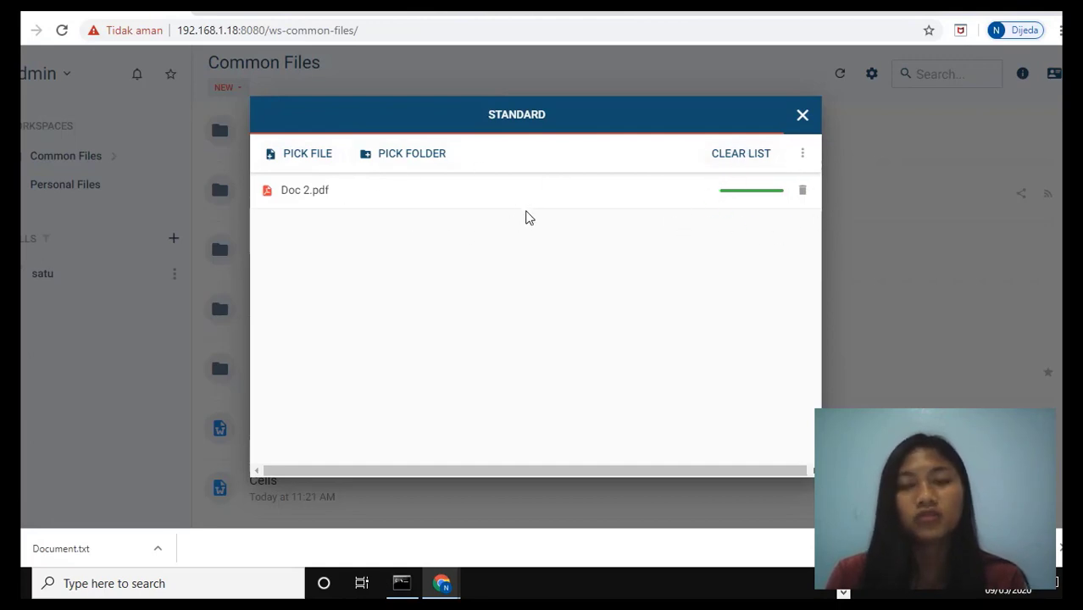
{"action": "left_click", "coordinate": [801, 119]}
{"action": "scroll", "coordinate": [627, 322], "scroll_direction": "down", "scroll_amount": 3}
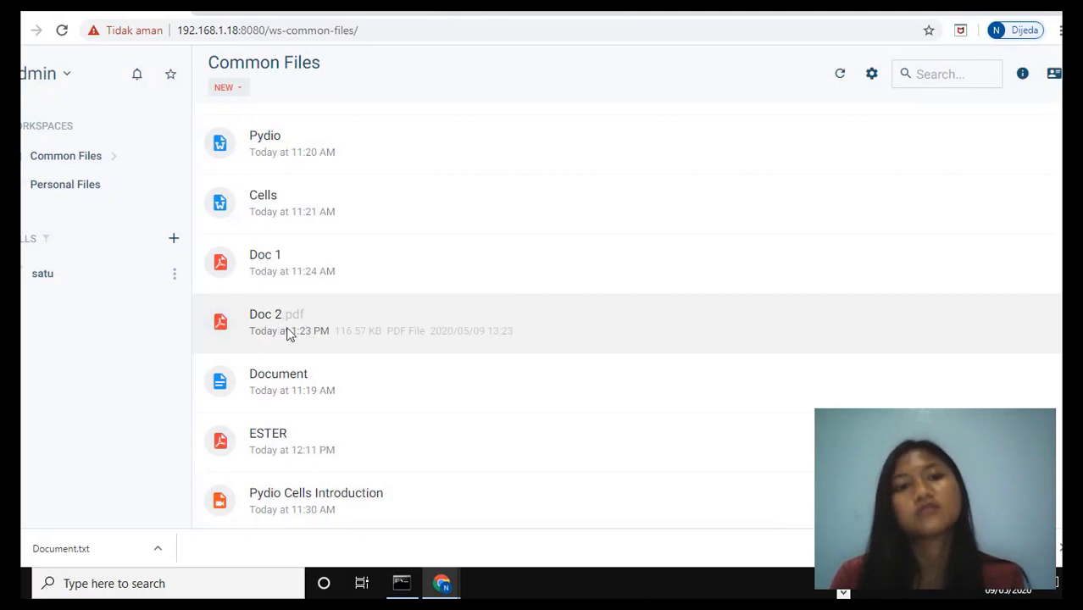
Run an advanced search in the current folder for file names containing DO, then close the search panel
{"action": "scroll", "coordinate": [627, 322], "scroll_direction": "up", "scroll_amount": 3}
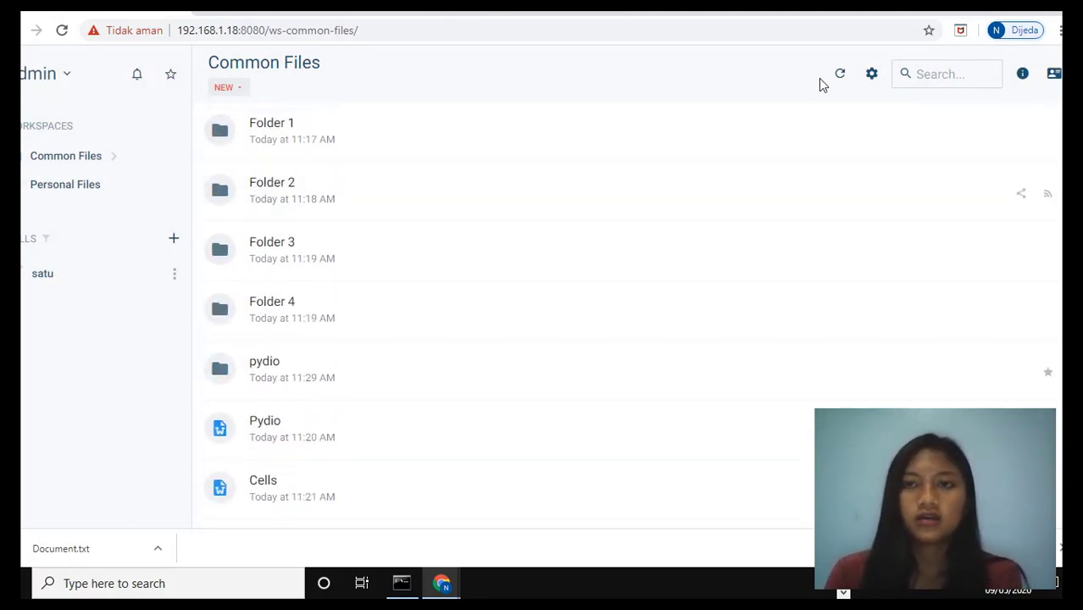
{"action": "left_click", "coordinate": [920, 75]}
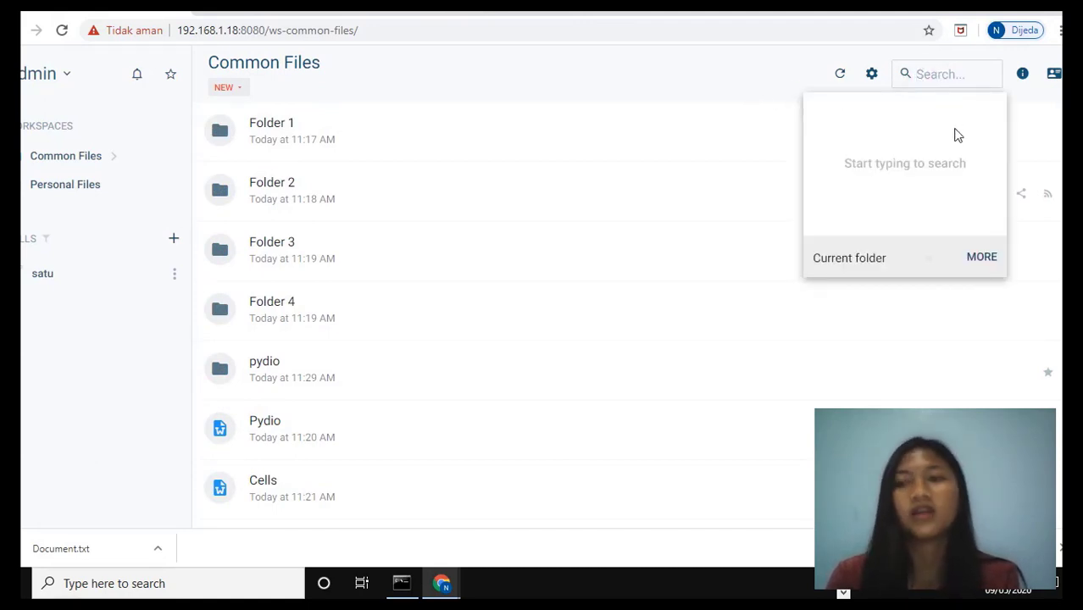
{"action": "left_click", "coordinate": [979, 258]}
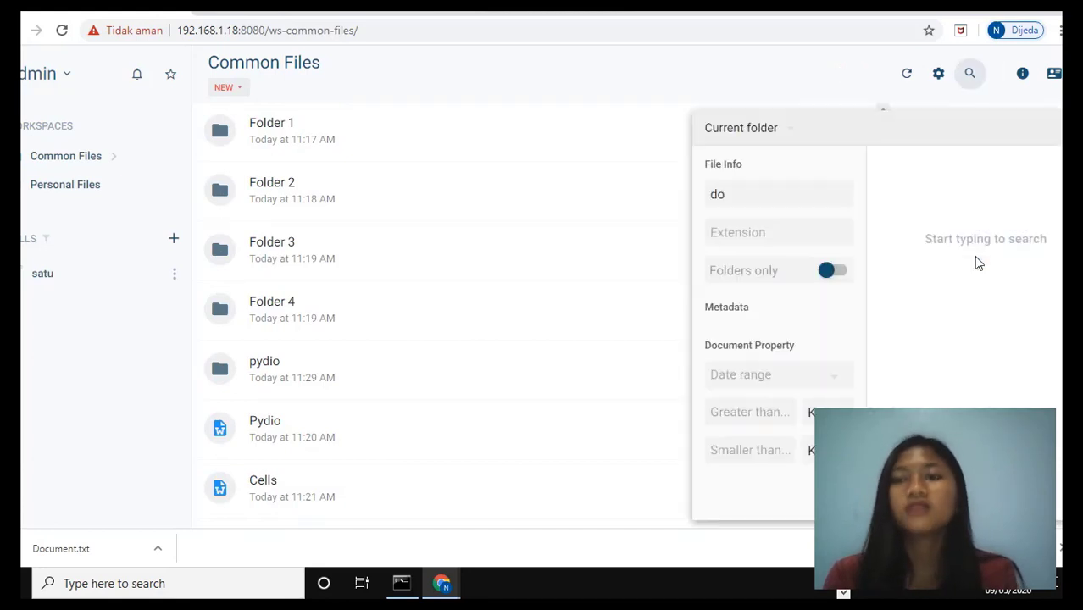
{"action": "left_click", "coordinate": [729, 191]}
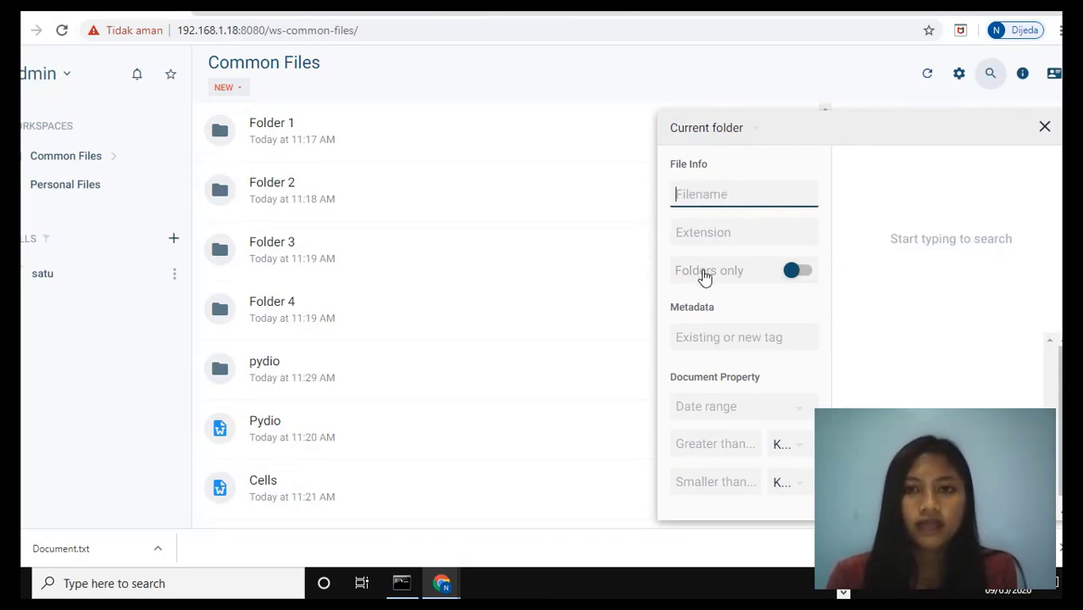
{"action": "left_click", "coordinate": [716, 335]}
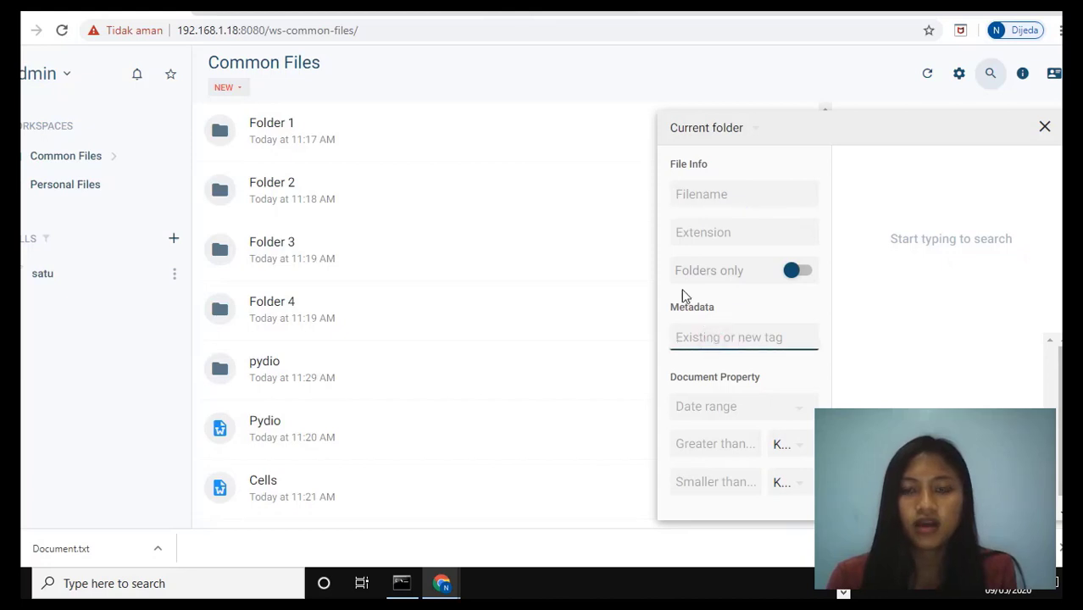
{"action": "left_click", "coordinate": [726, 200]}
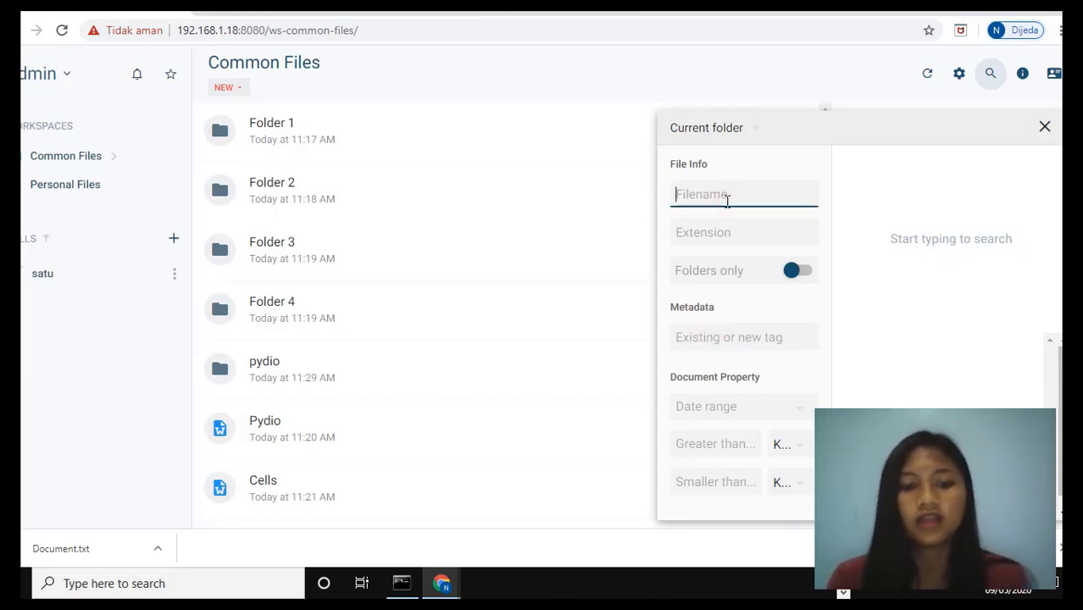
{"action": "type", "text": "DO"}
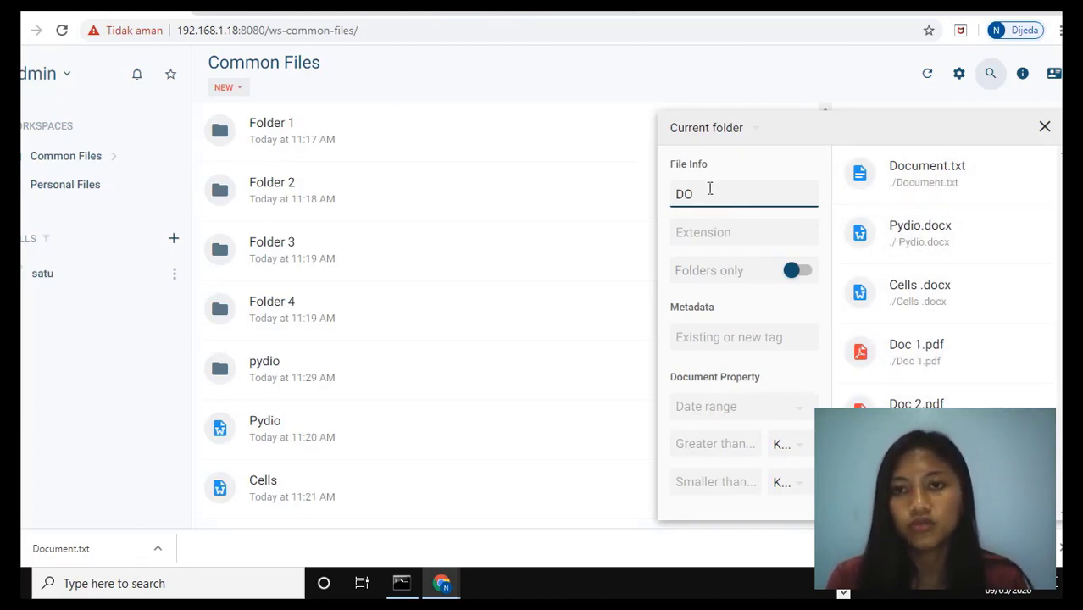
{"action": "left_click", "coordinate": [1046, 127]}
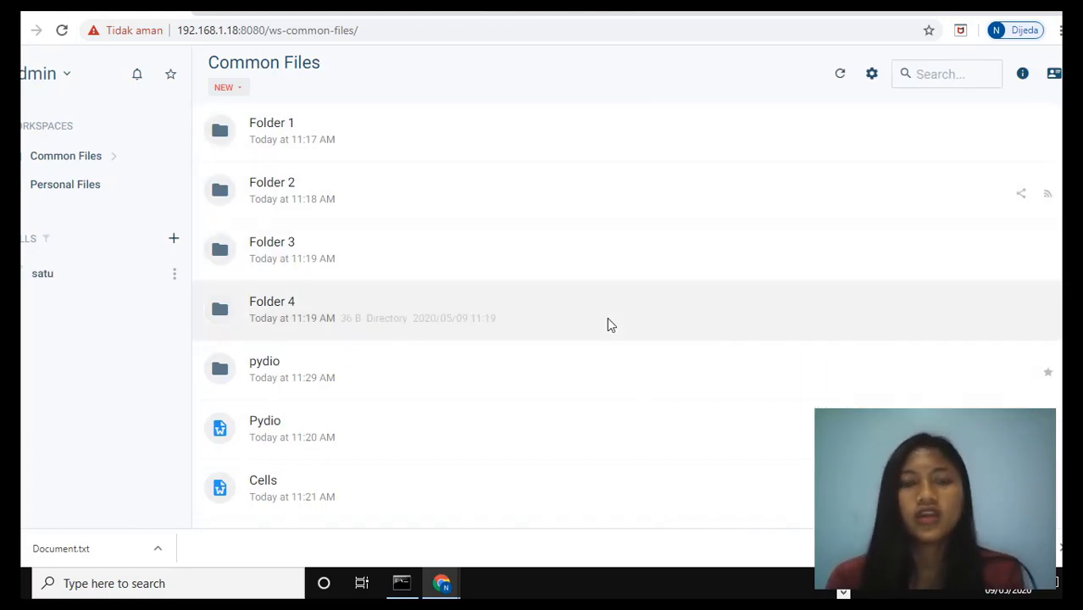
Delete Doc 2.pdf from Common Files, confirming the move to the Recycle Bin
{"action": "scroll", "coordinate": [473, 233], "scroll_direction": "down", "scroll_amount": 1}
{"action": "scroll", "coordinate": [474, 232], "scroll_direction": "up", "scroll_amount": 1}
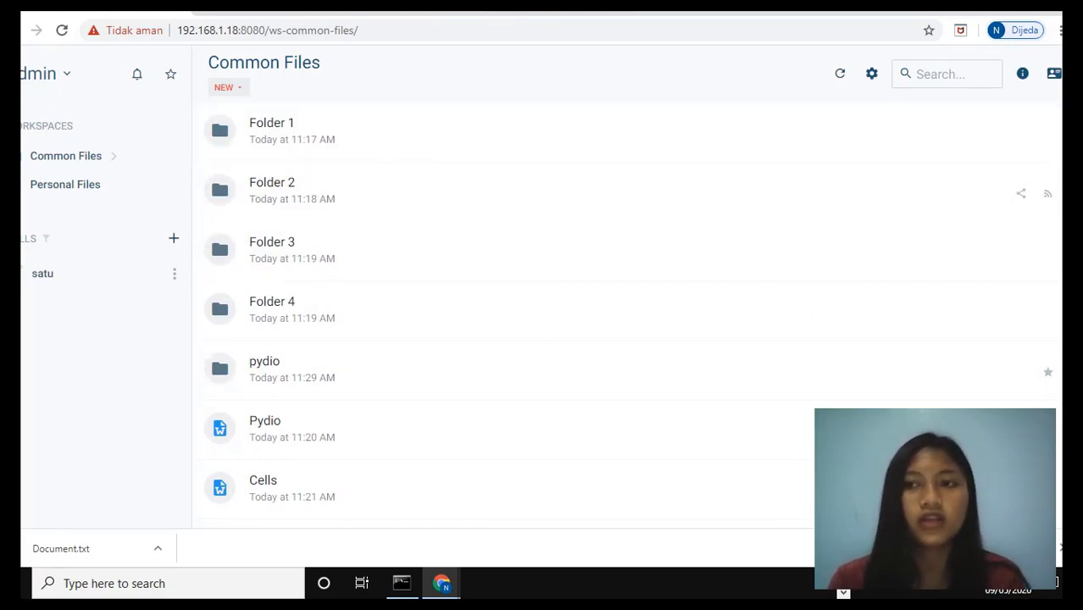
{"action": "scroll", "coordinate": [421, 396], "scroll_direction": "down", "scroll_amount": 3}
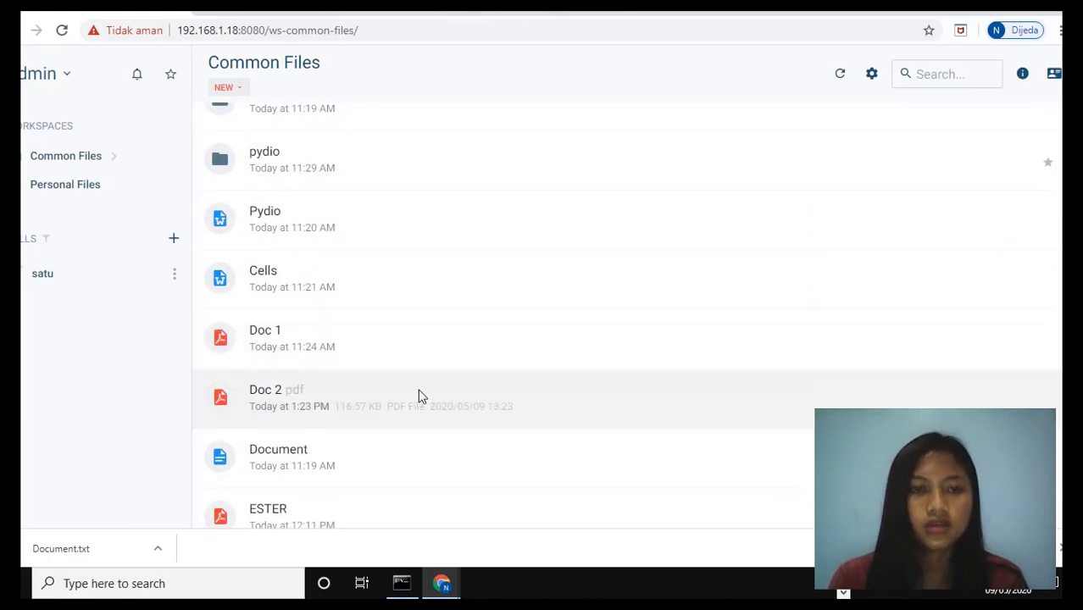
{"action": "right_click", "coordinate": [418, 393]}
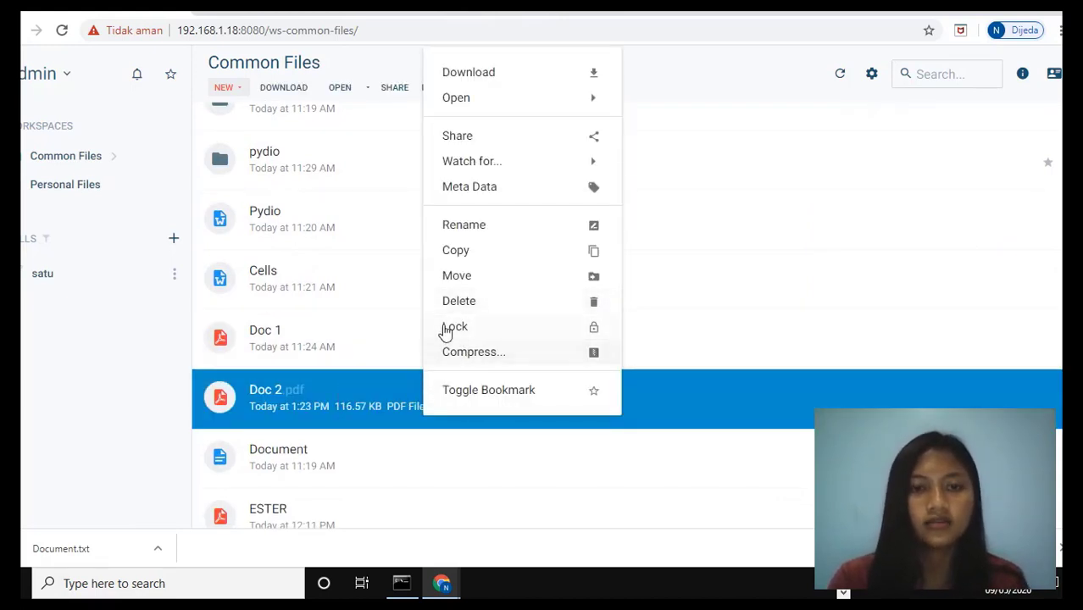
{"action": "left_click", "coordinate": [469, 311]}
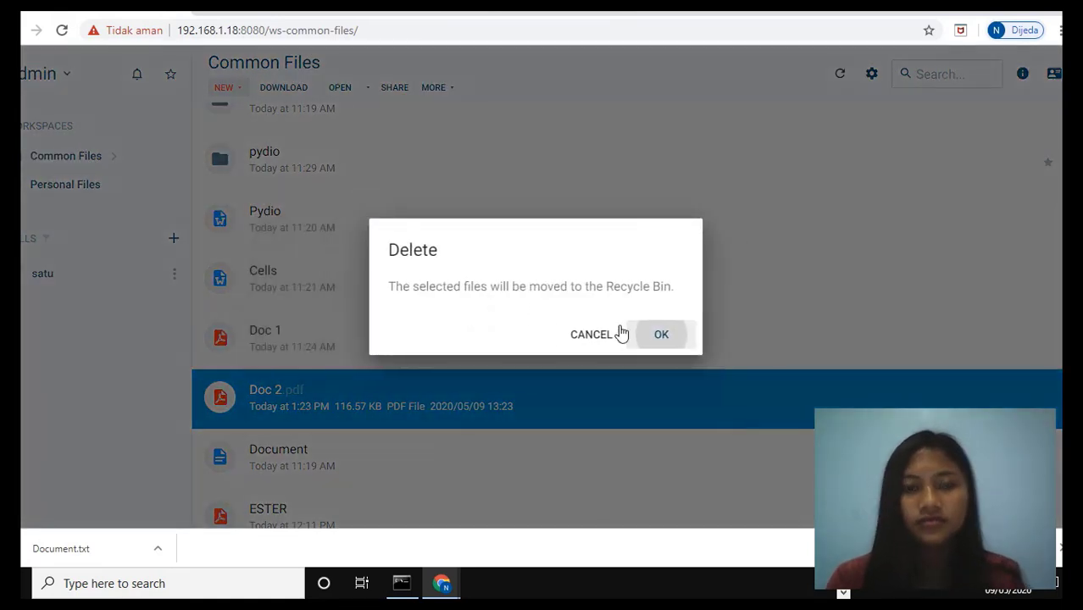
{"action": "left_click", "coordinate": [651, 341]}
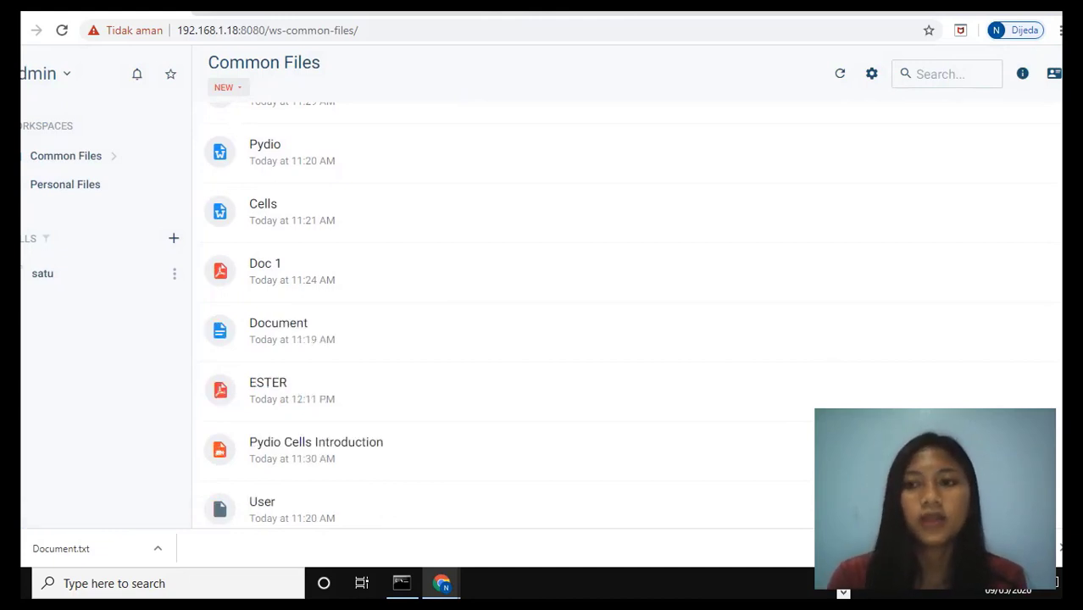
Open the Recycle Bin, restore Doc 2.pdf, and return to the Common Files folder
{"action": "scroll", "coordinate": [393, 474], "scroll_direction": "down", "scroll_amount": 1}
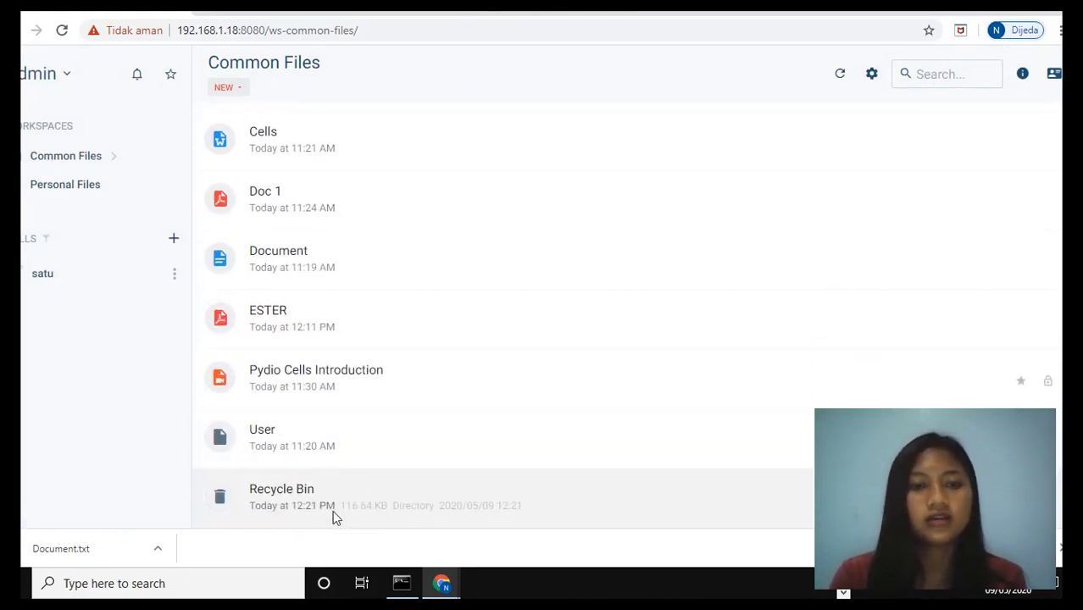
{"action": "double_click", "coordinate": [370, 505]}
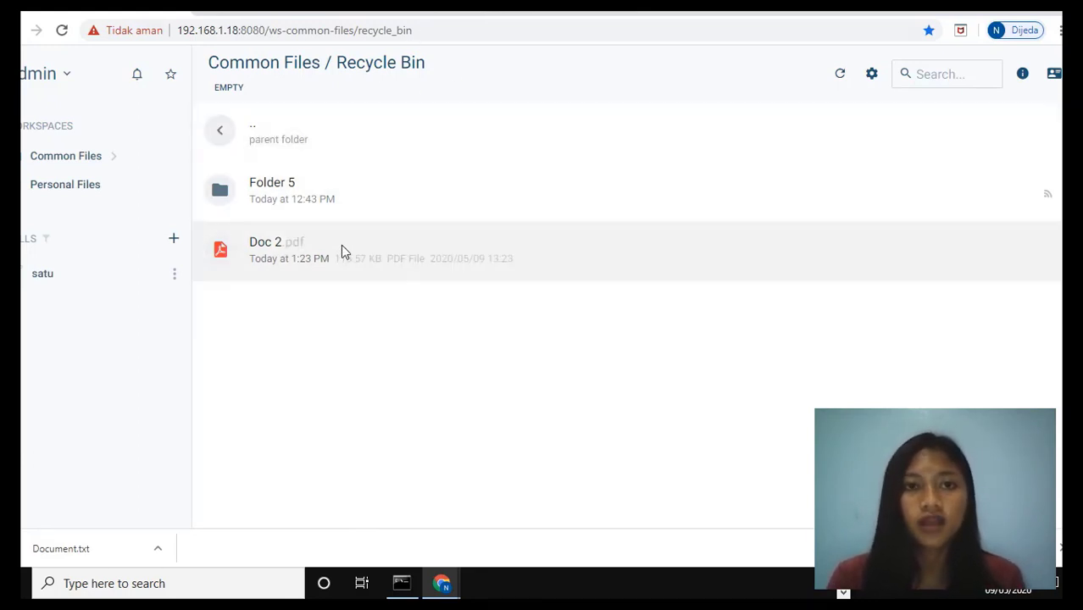
{"action": "right_click", "coordinate": [367, 274]}
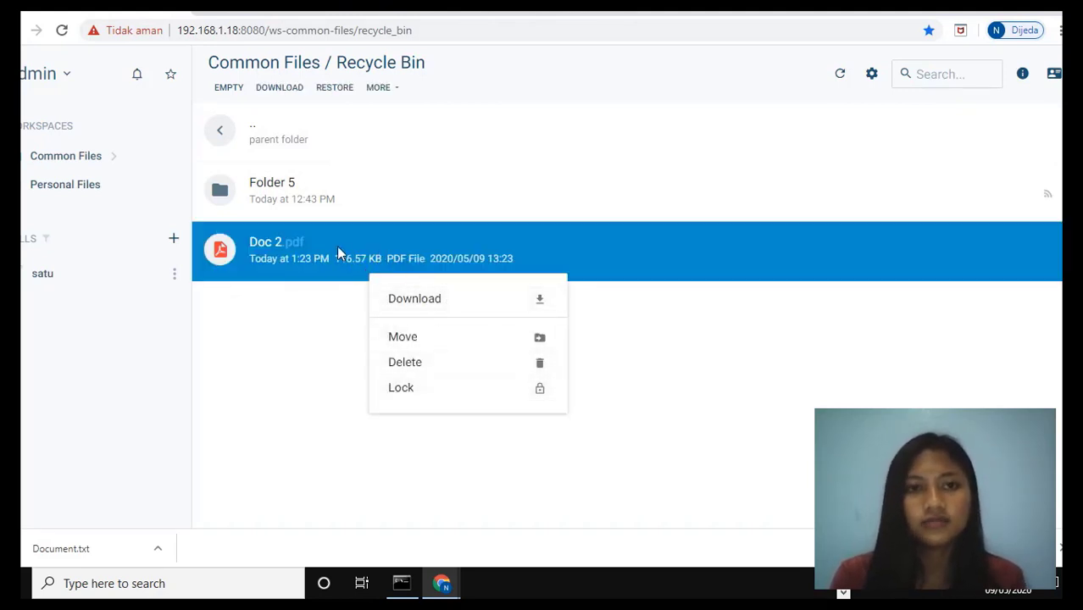
{"action": "left_click", "coordinate": [331, 95]}
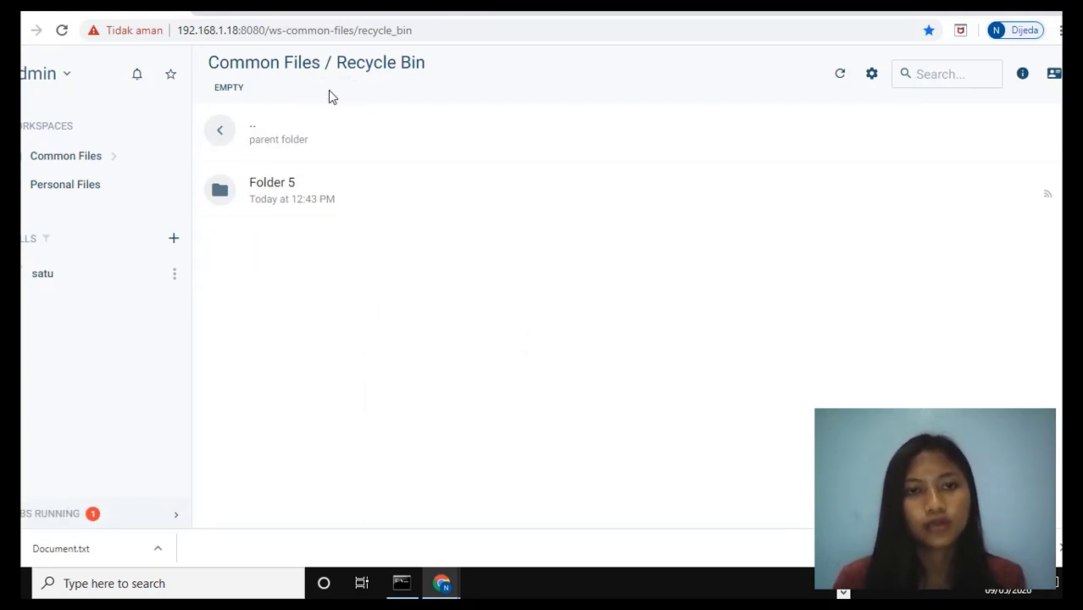
{"action": "left_click", "coordinate": [224, 135]}
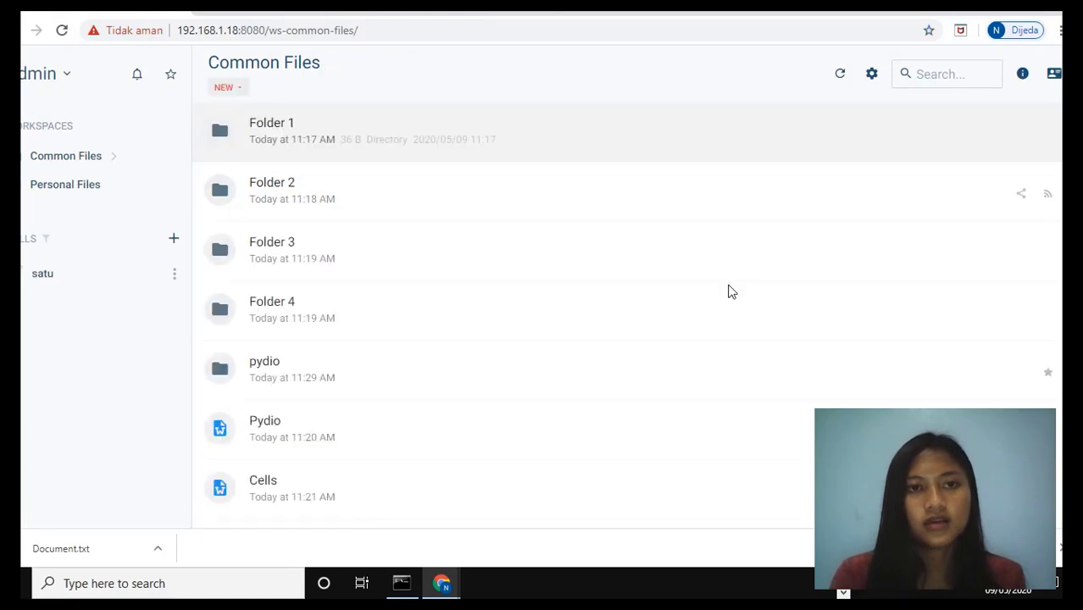
Set a watch on Doc 1.pdf for both modification and consultation
{"action": "scroll", "coordinate": [479, 317], "scroll_direction": "down", "scroll_amount": 3}
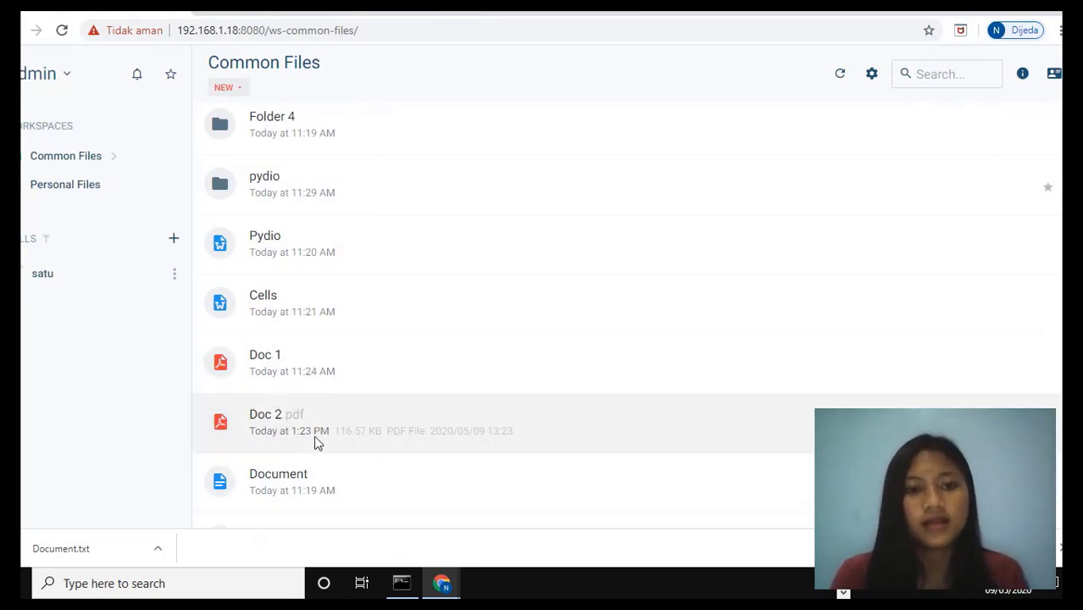
{"action": "scroll", "coordinate": [542, 314], "scroll_direction": "up", "scroll_amount": 3}
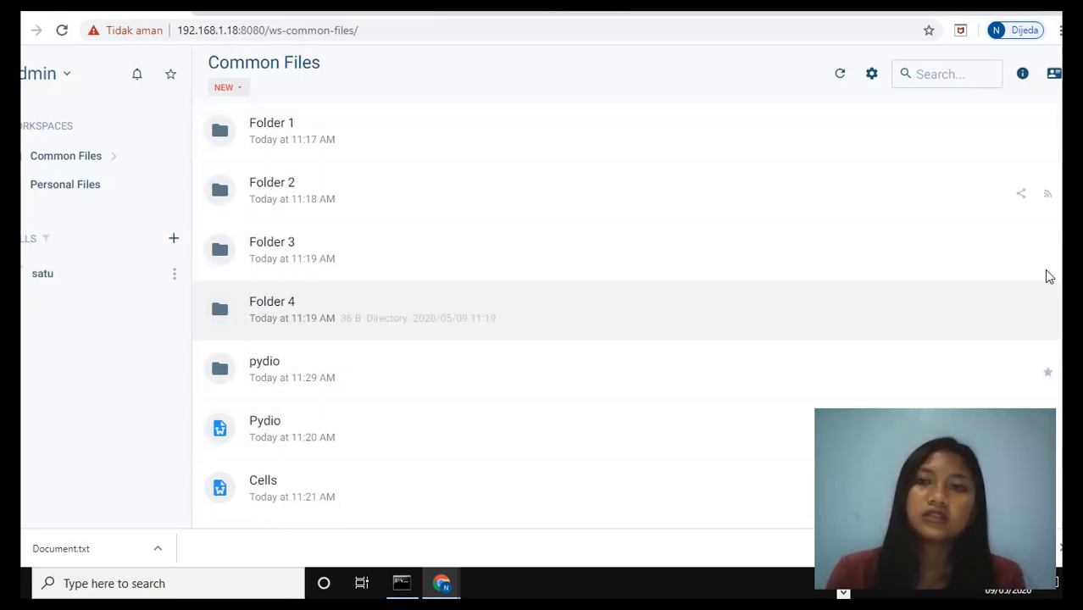
{"action": "scroll", "coordinate": [1050, 279], "scroll_direction": "down", "scroll_amount": 1}
{"action": "scroll", "coordinate": [394, 457], "scroll_direction": "down", "scroll_amount": 1}
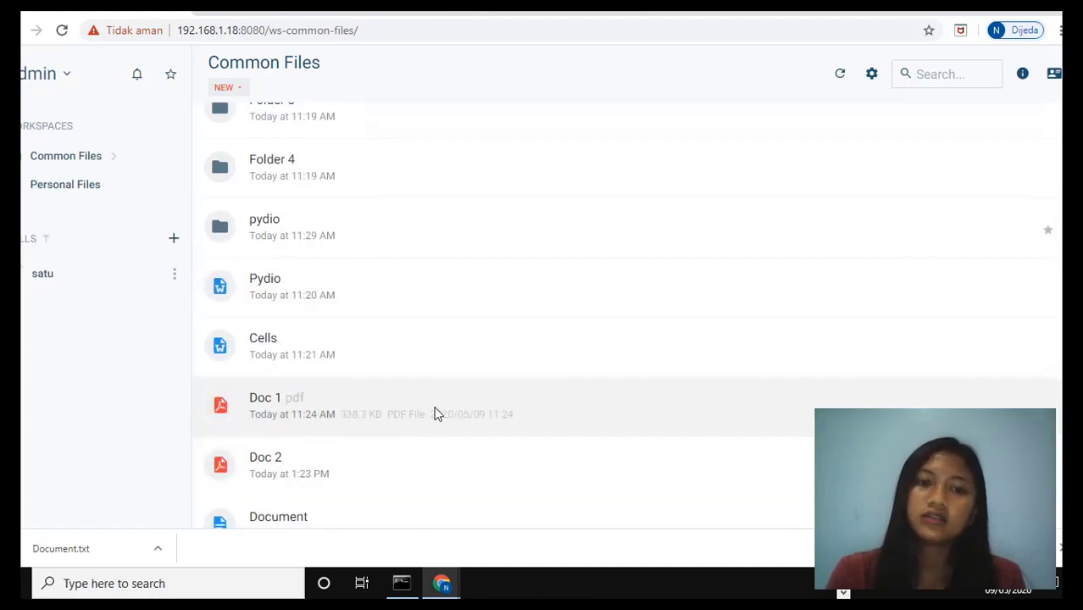
{"action": "right_click", "coordinate": [435, 411]}
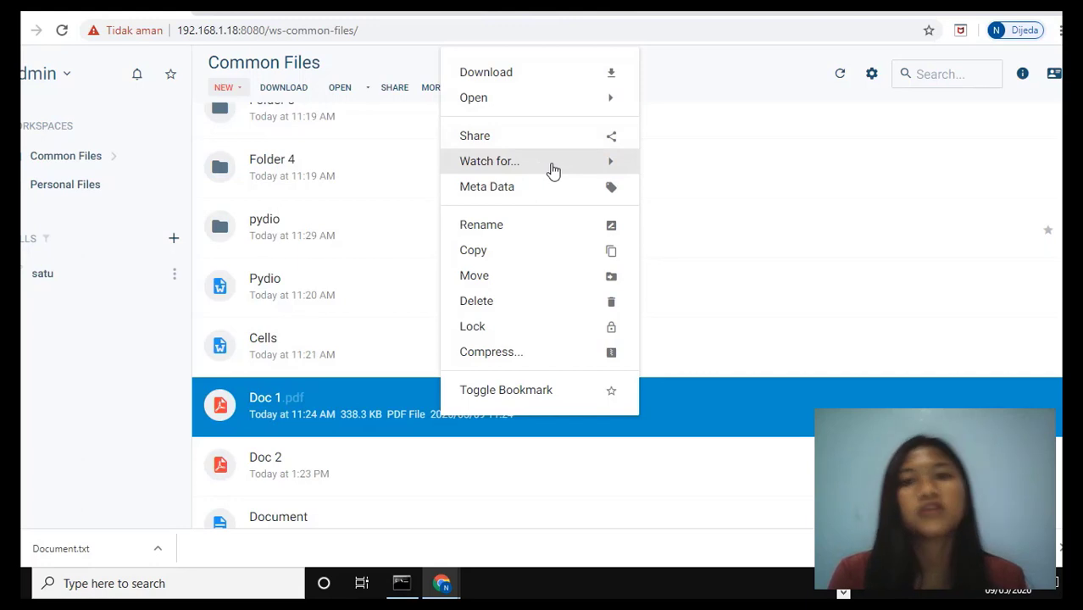
{"action": "left_click", "coordinate": [613, 170]}
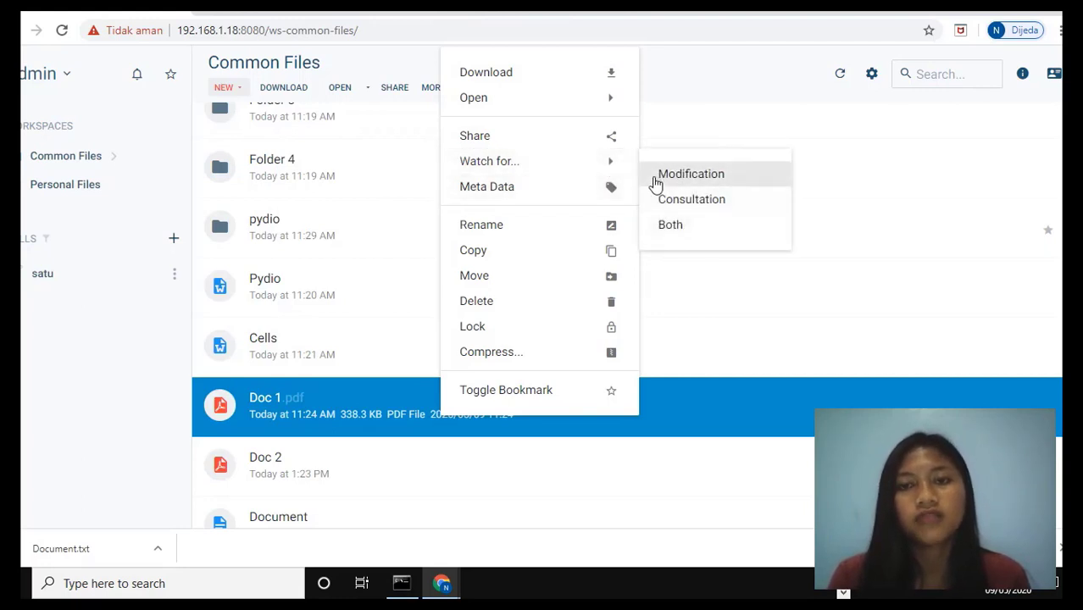
{"action": "left_click", "coordinate": [710, 223]}
{"action": "scroll", "coordinate": [626, 315], "scroll_direction": "down", "scroll_amount": 1}
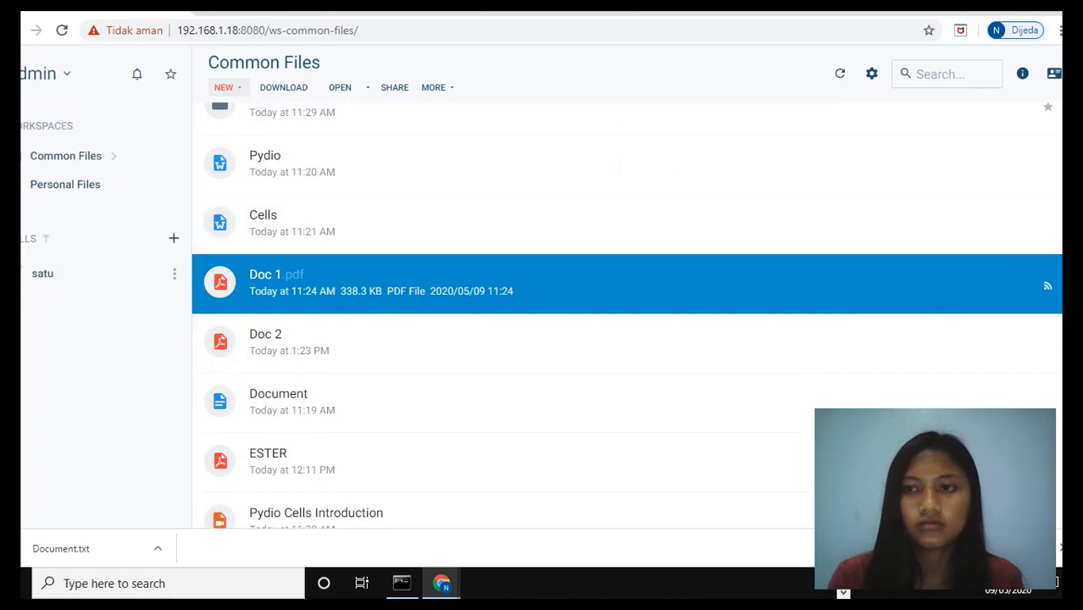
{"action": "scroll", "coordinate": [627, 316], "scroll_direction": "down", "scroll_amount": 1}
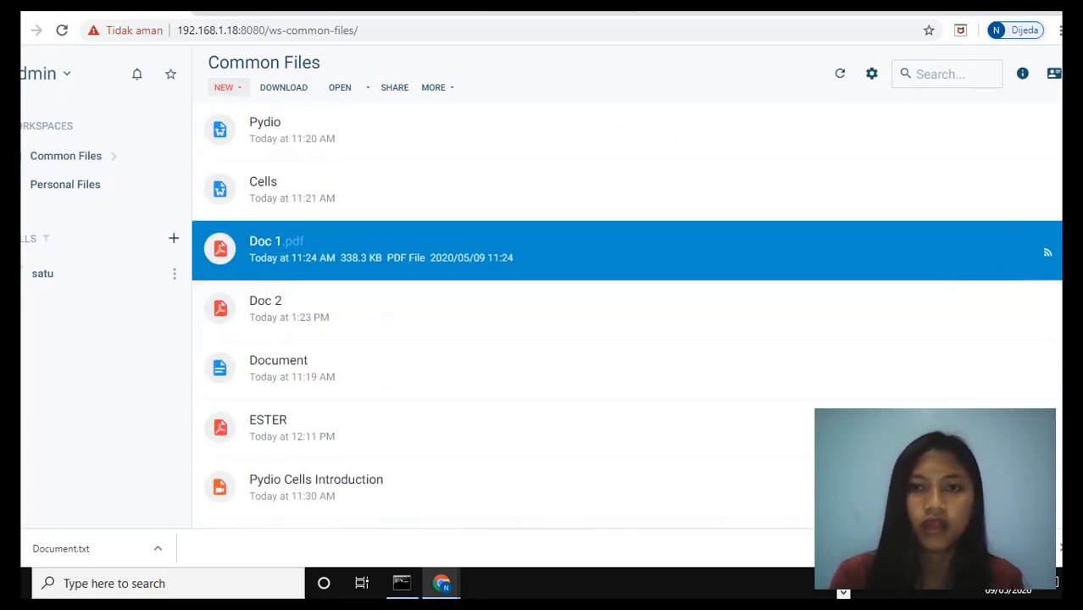
Rename Doc 2.pdf to Doc 3.pdf in Common Files
{"action": "scroll", "coordinate": [684, 161], "scroll_direction": "down", "scroll_amount": 2}
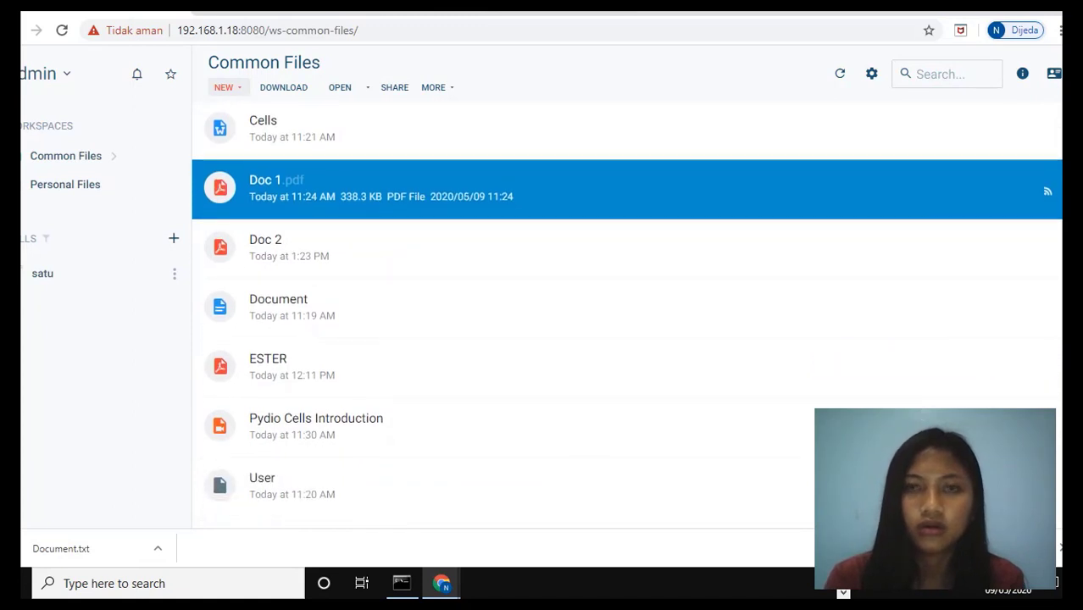
{"action": "right_click", "coordinate": [653, 250]}
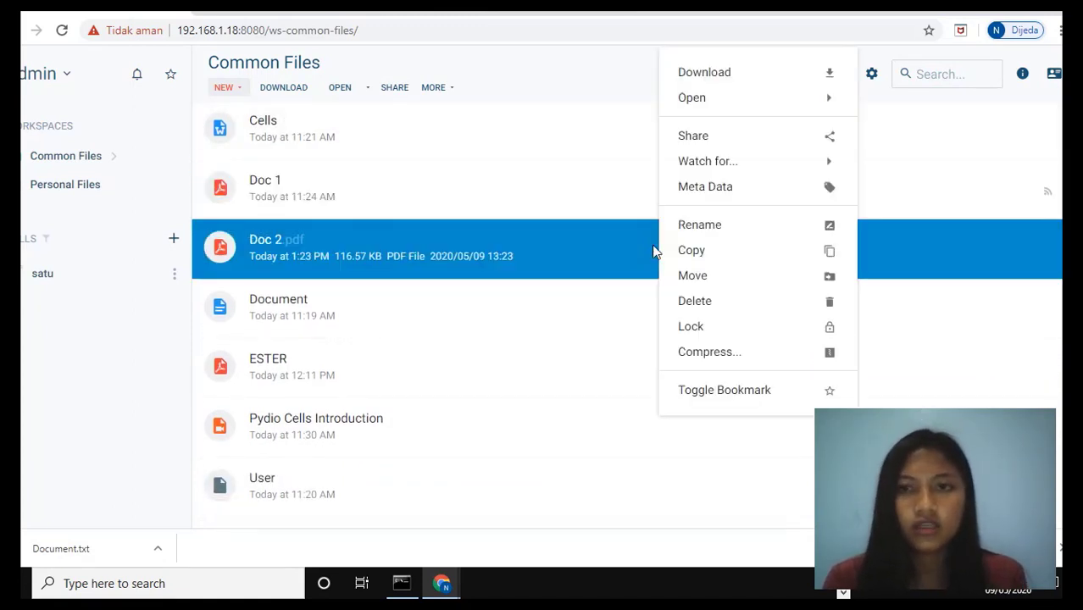
{"action": "left_click", "coordinate": [733, 228]}
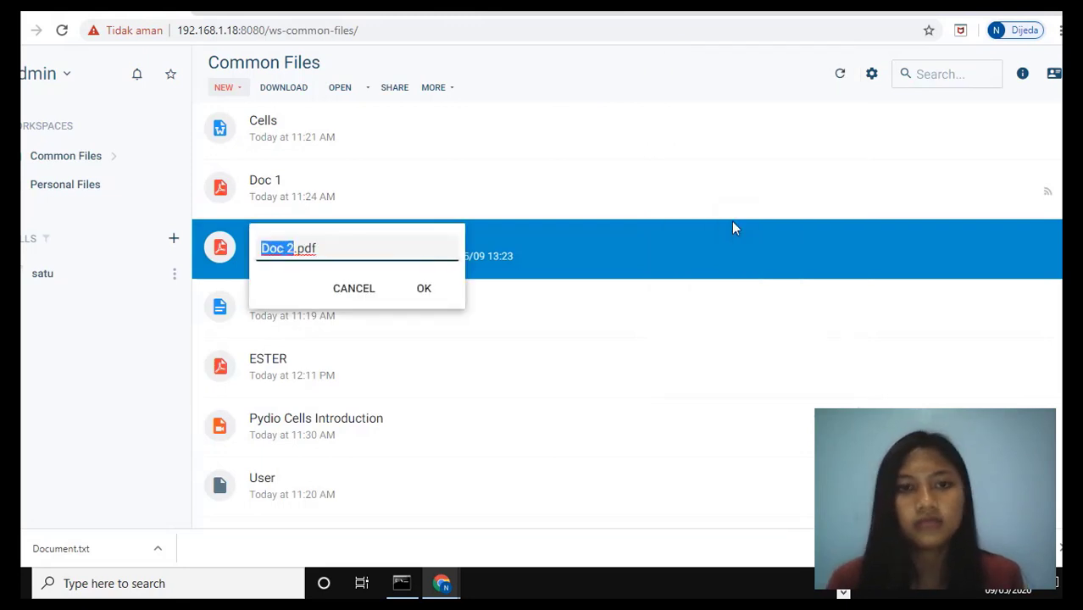
{"action": "key", "text": "BackSpace"}
{"action": "type", "text": "D"}
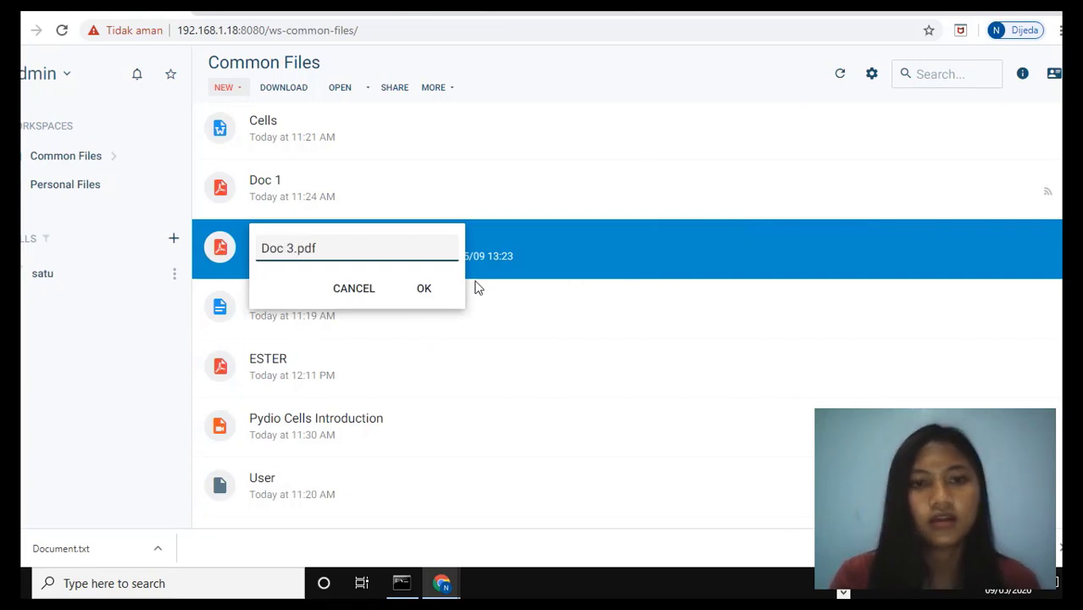
{"action": "left_click", "coordinate": [424, 289]}
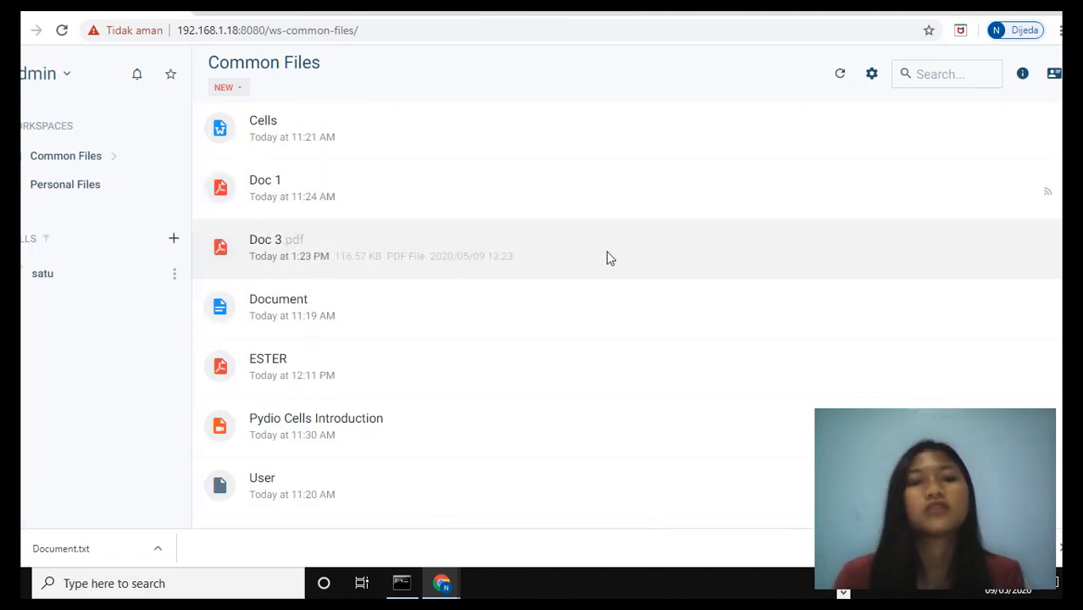
Copy Doc 3.pdf into Folder 3 of the current workspace, open Folder 3 to check it, and return to Common Files
{"action": "right_click", "coordinate": [606, 252]}
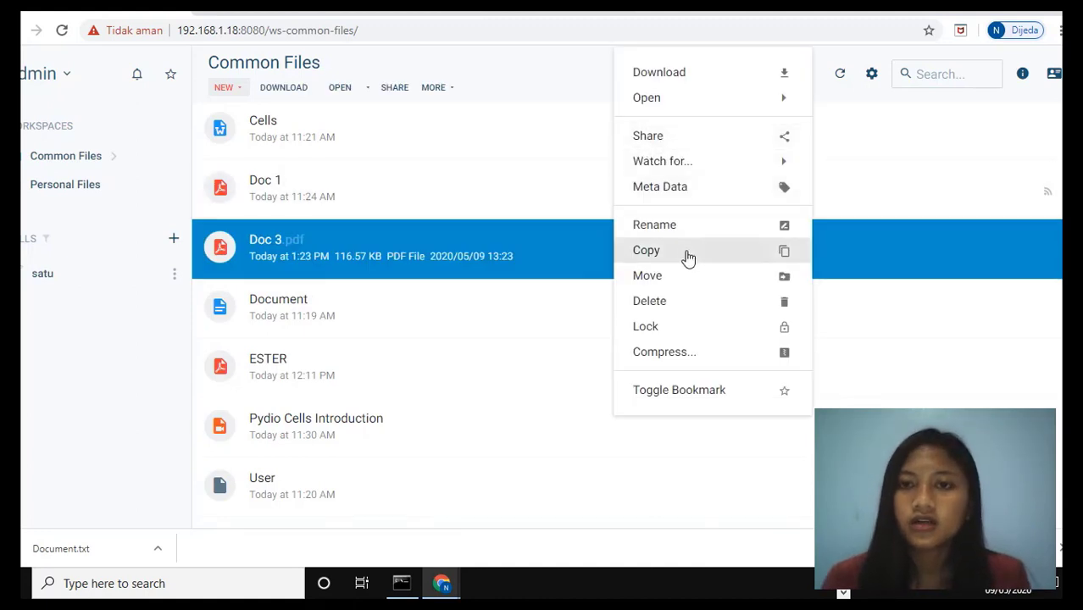
{"action": "left_click", "coordinate": [687, 253]}
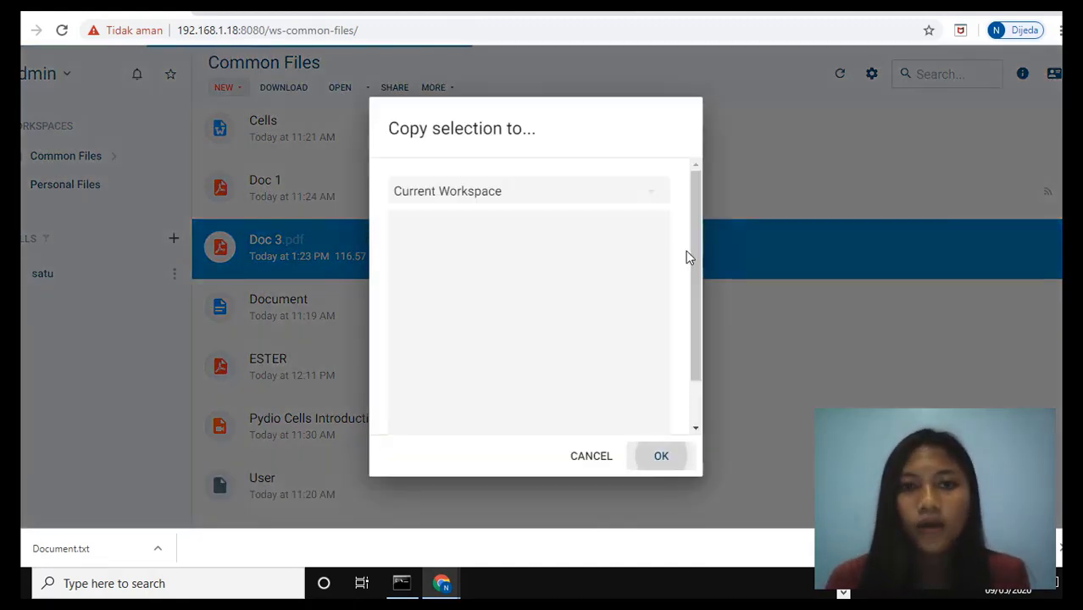
{"action": "left_click", "coordinate": [630, 197]}
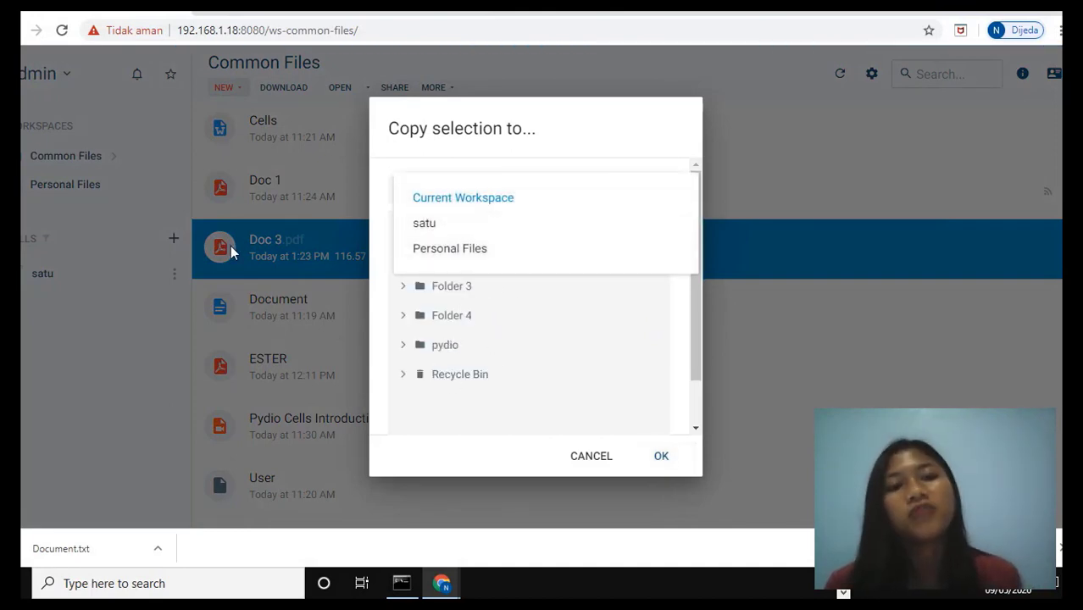
{"action": "left_click", "coordinate": [468, 282]}
{"action": "left_click", "coordinate": [513, 196]}
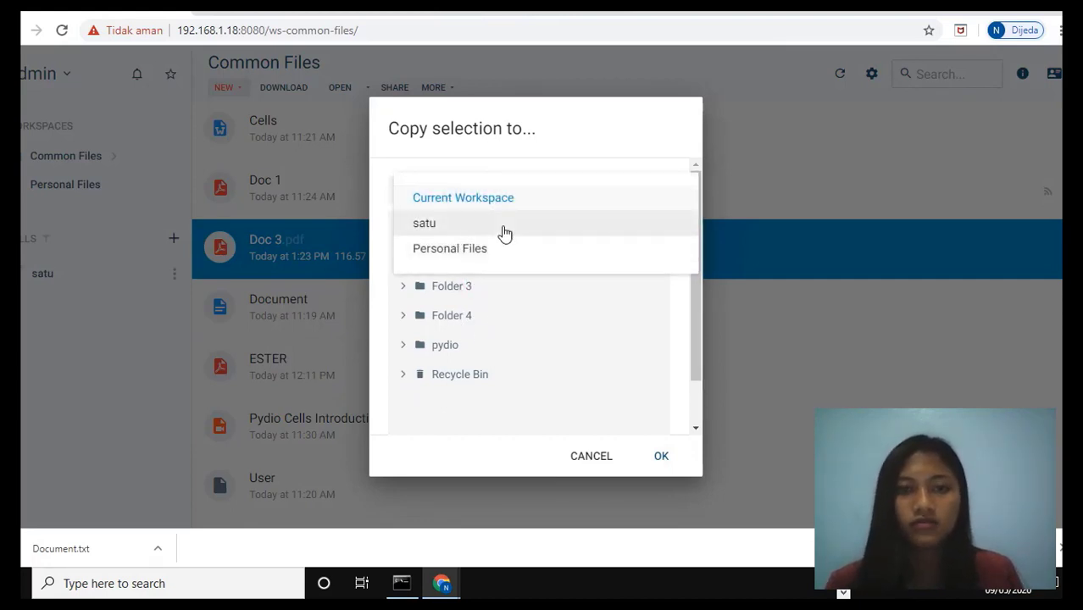
{"action": "left_click", "coordinate": [461, 296]}
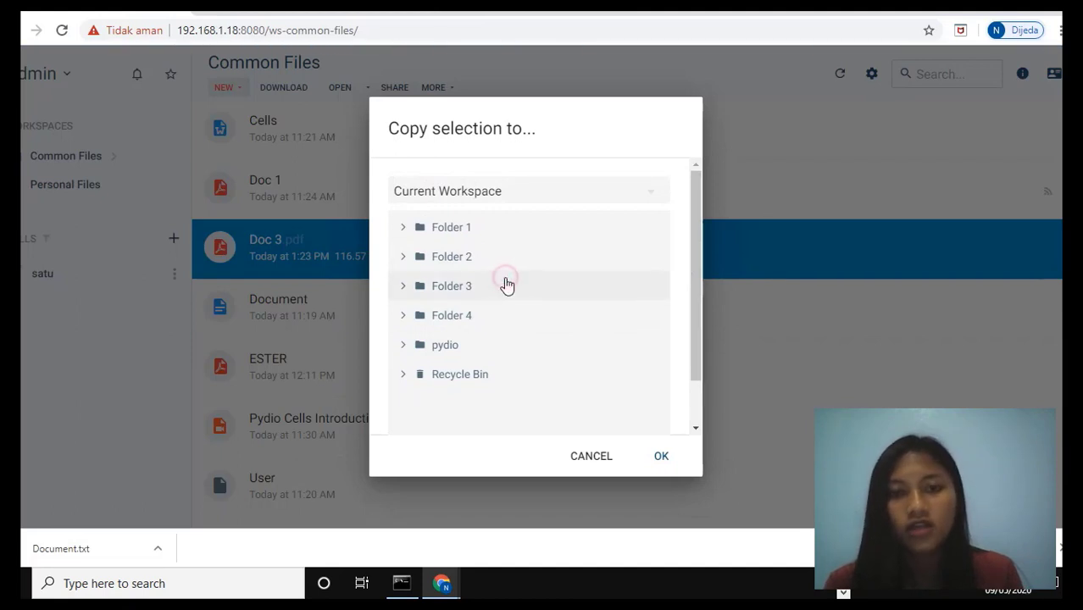
{"action": "left_click", "coordinate": [560, 277]}
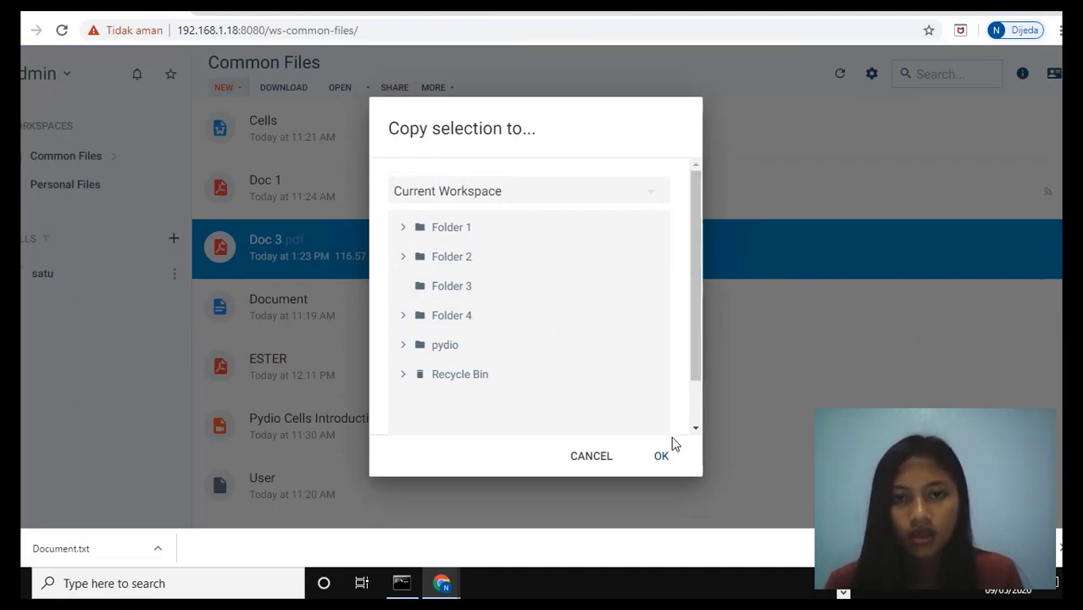
{"action": "left_click", "coordinate": [662, 456]}
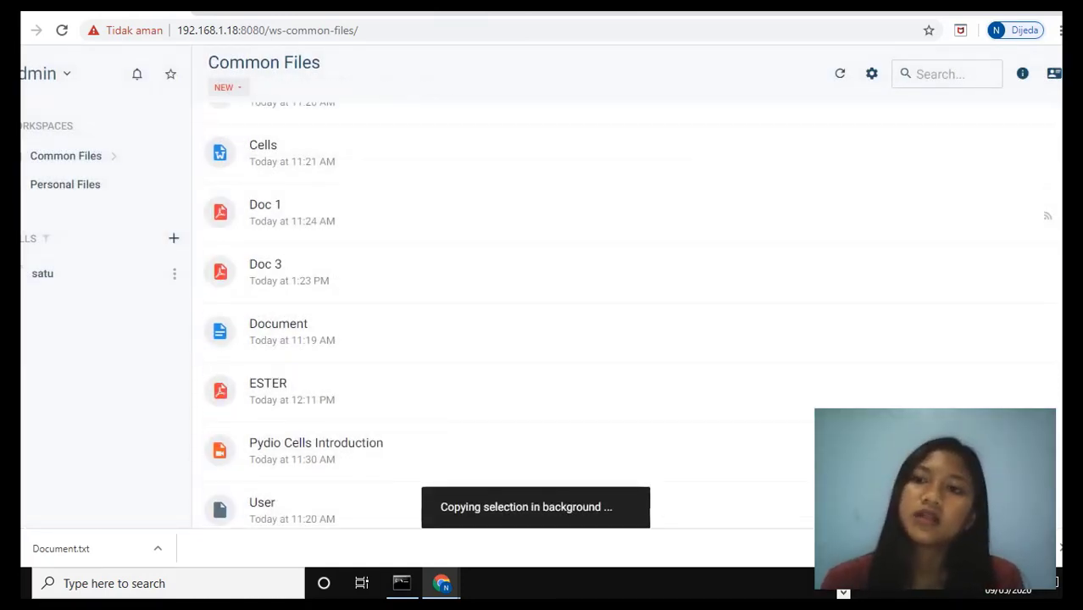
{"action": "left_click", "coordinate": [474, 247]}
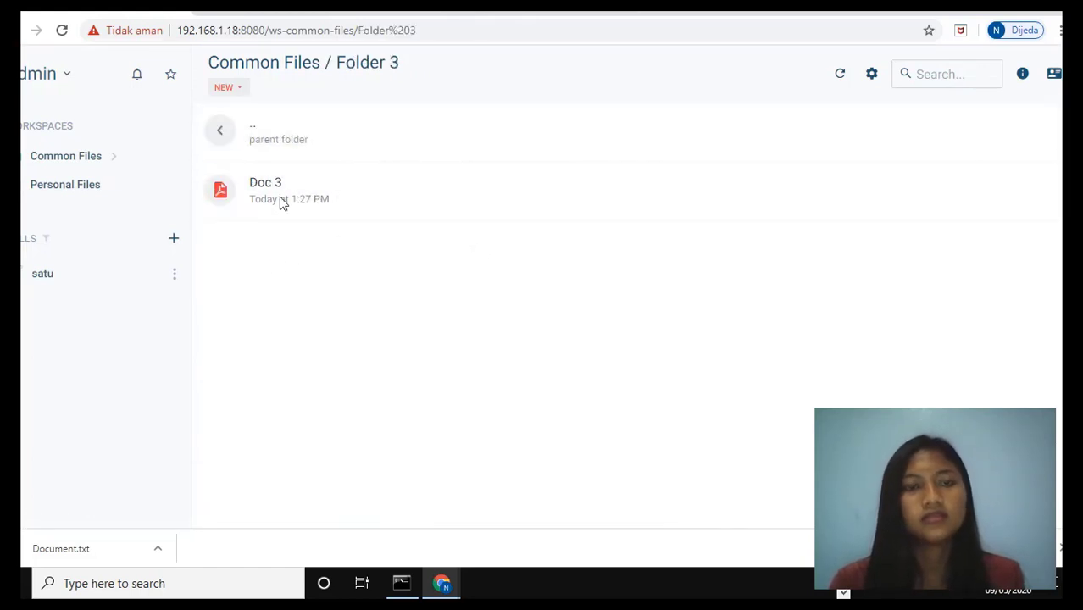
{"action": "left_click", "coordinate": [225, 145]}
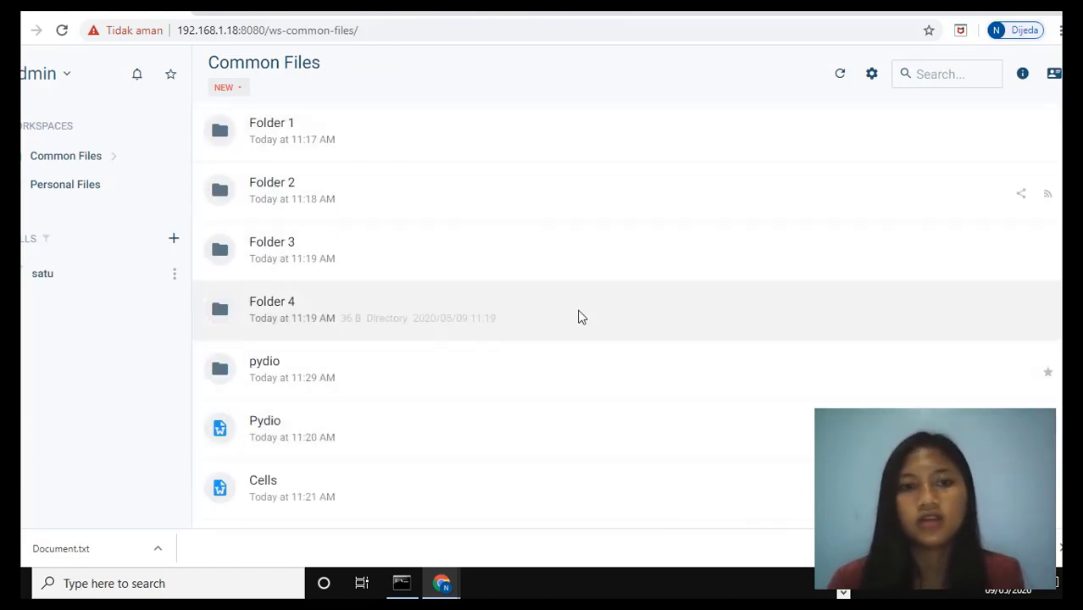
Move Folder 4 into Folder 3 in the current workspace
{"action": "right_click", "coordinate": [579, 316]}
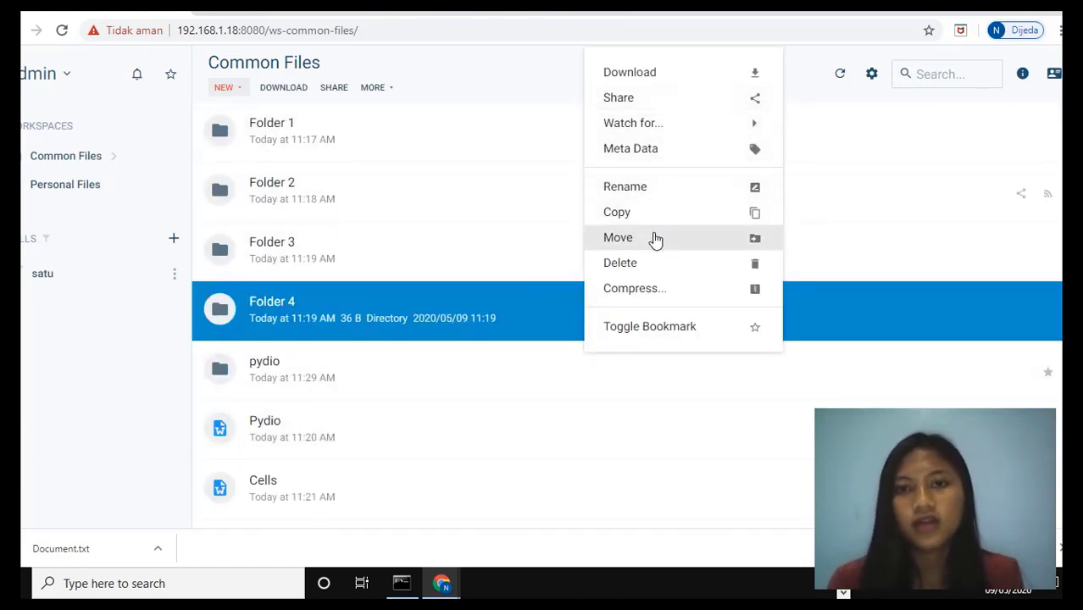
{"action": "left_click", "coordinate": [719, 240]}
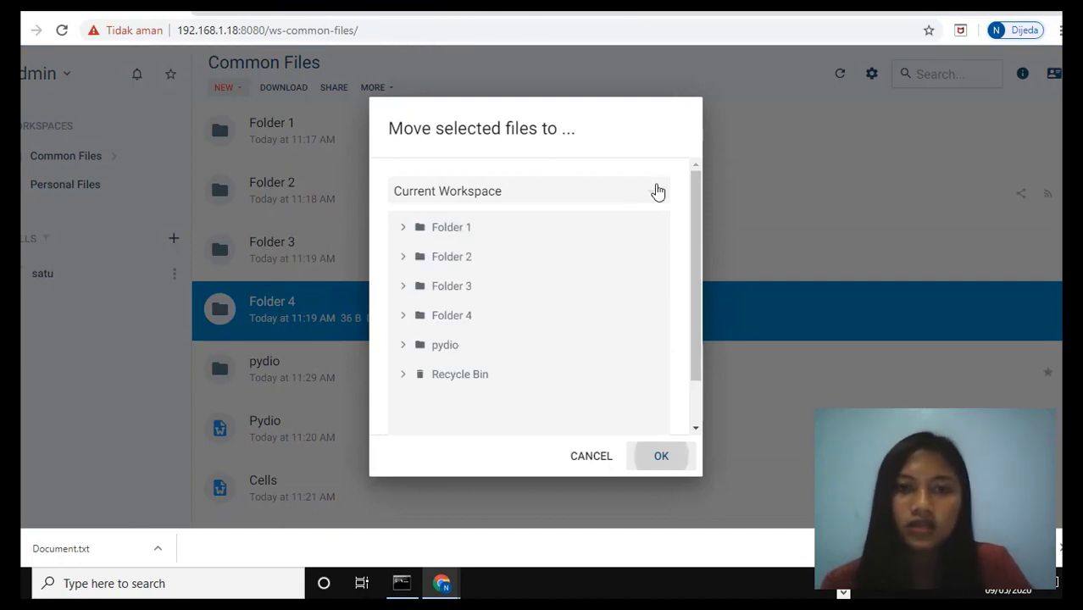
{"action": "left_click", "coordinate": [567, 296]}
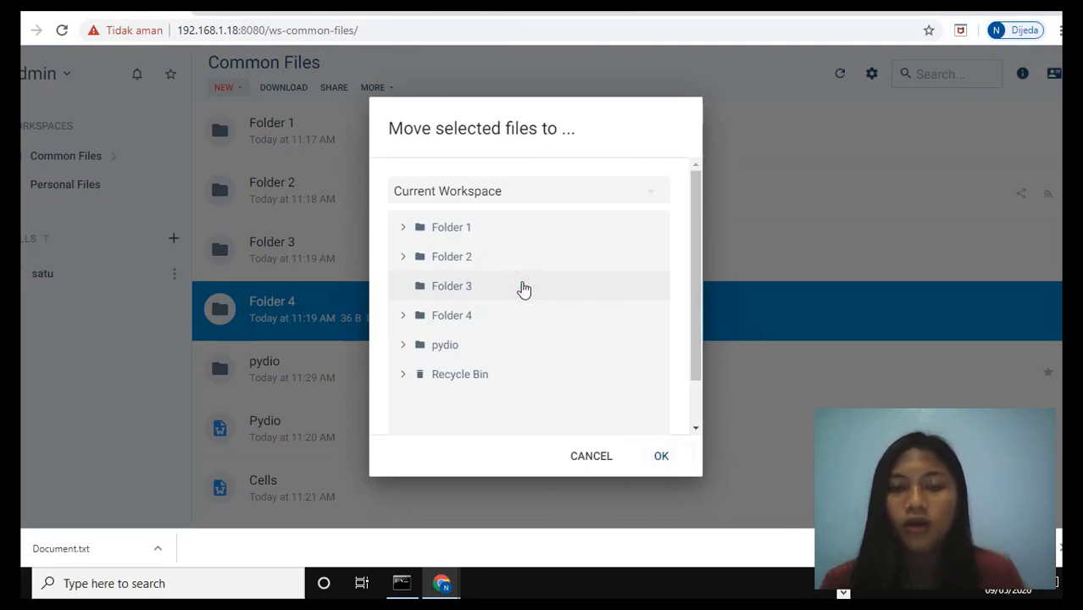
{"action": "left_click", "coordinate": [664, 457]}
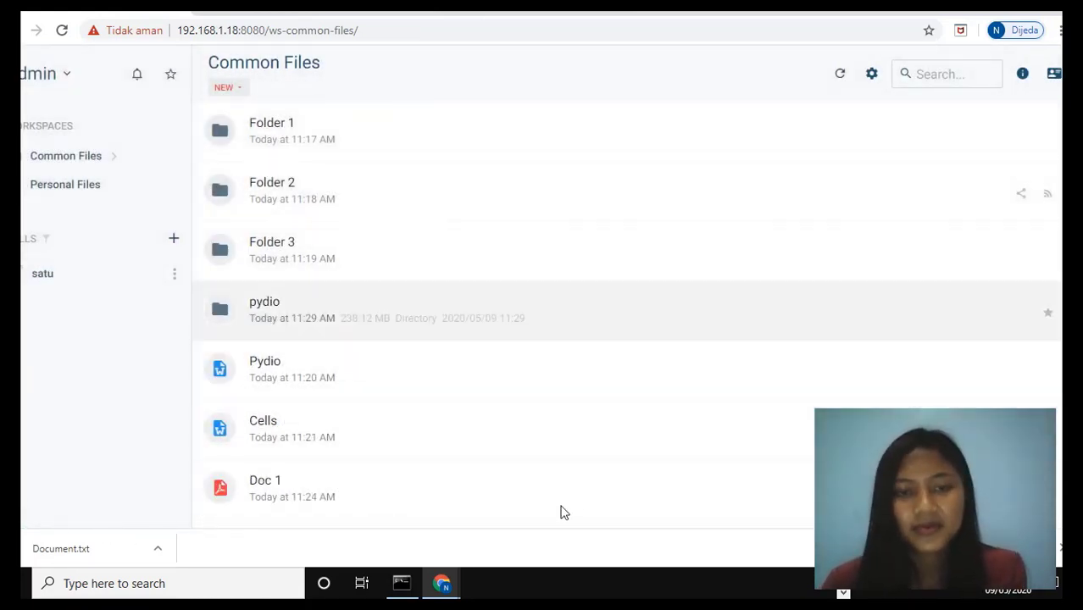
Compress Folder 3 into a .zip archive named Folder 3
{"action": "scroll", "coordinate": [334, 283], "scroll_direction": "down", "scroll_amount": 1}
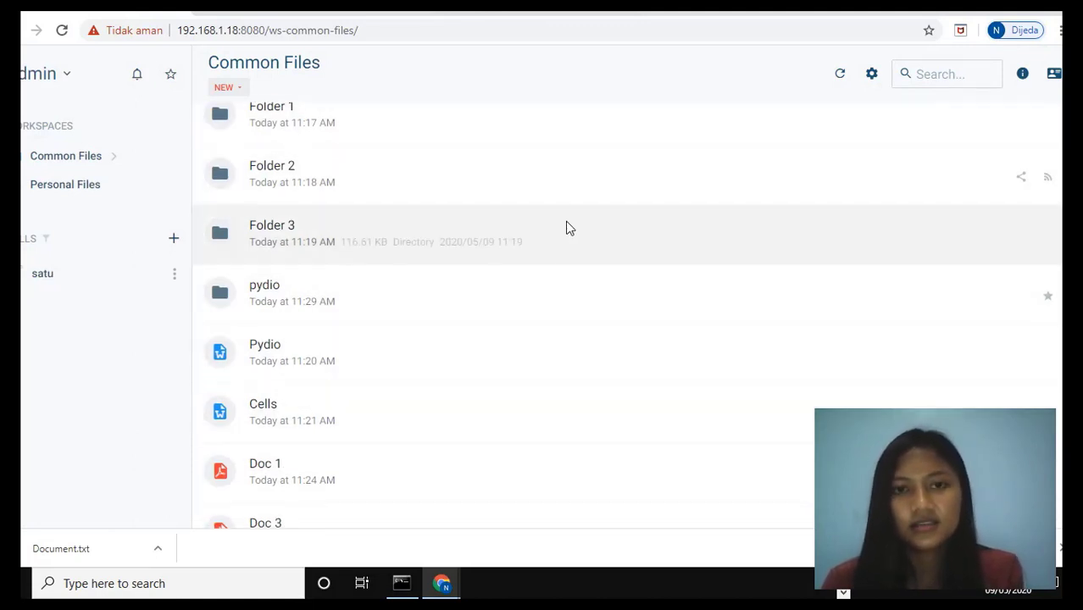
{"action": "right_click", "coordinate": [565, 223]}
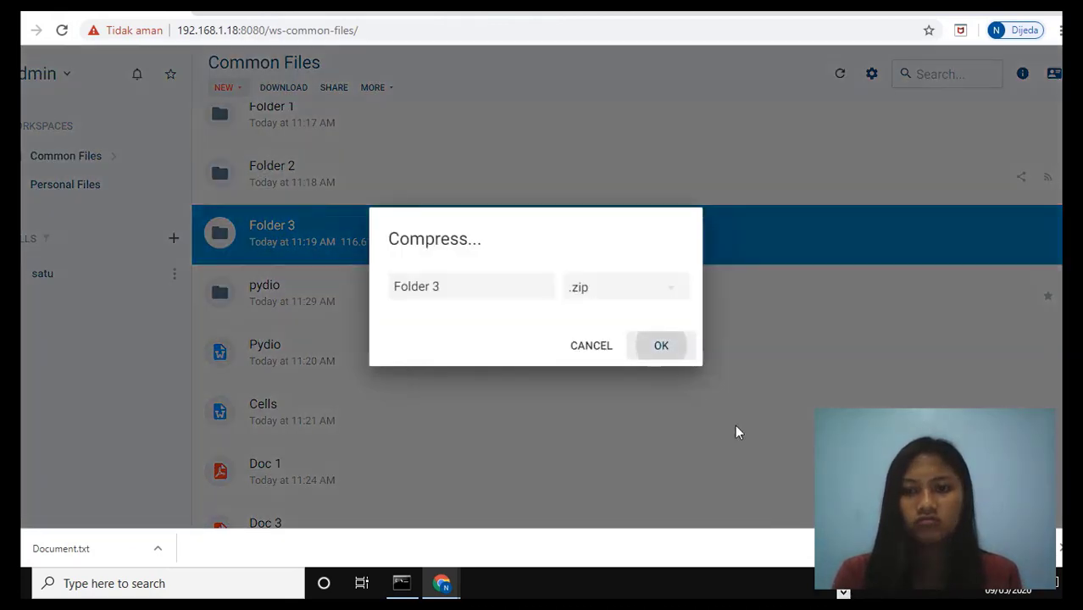
{"action": "left_click", "coordinate": [663, 289]}
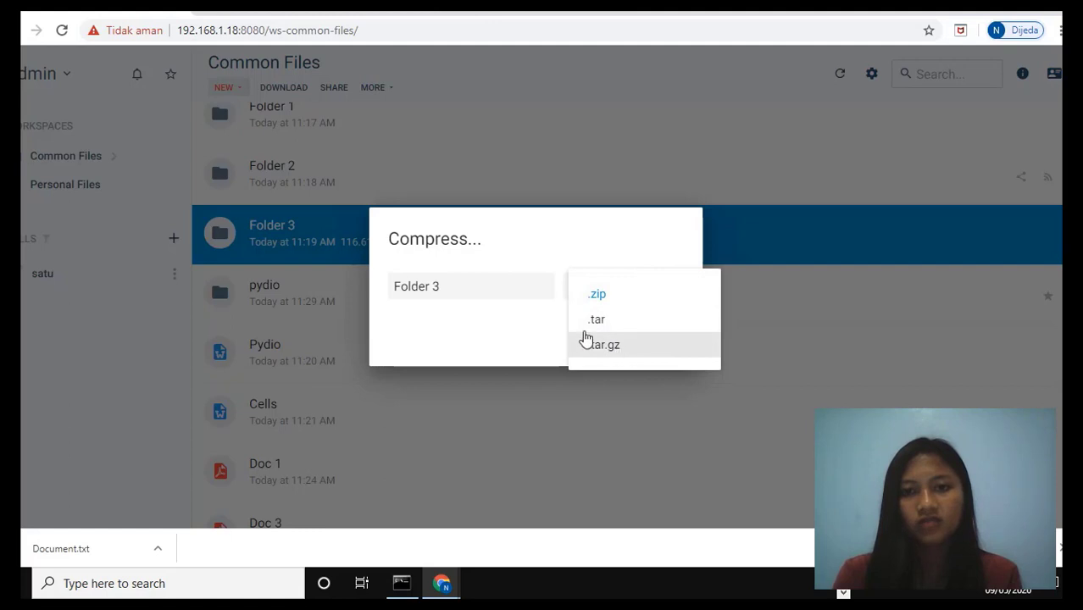
{"action": "left_click", "coordinate": [541, 331]}
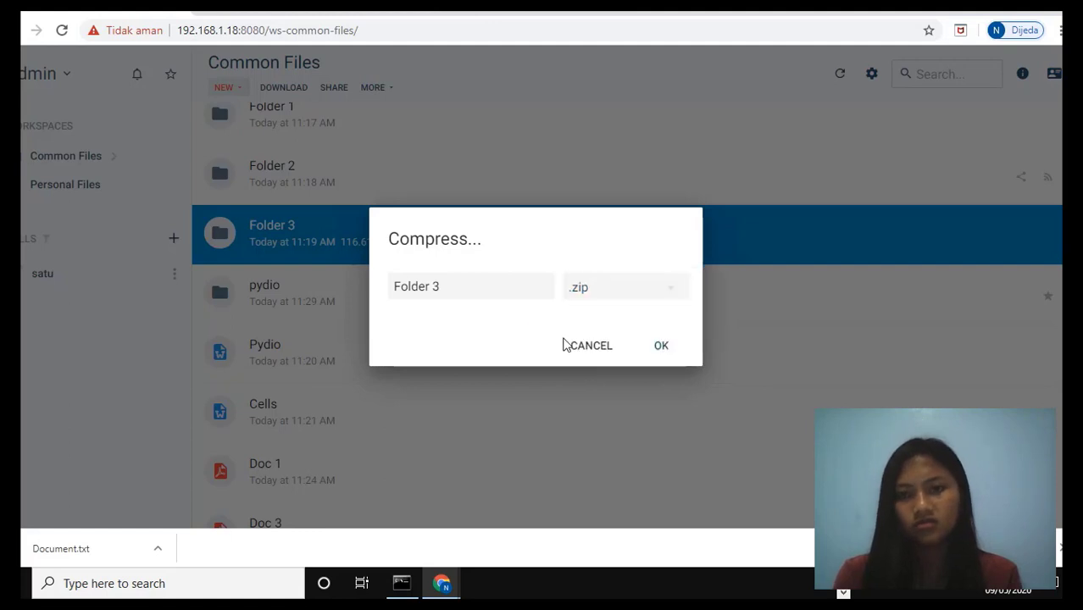
{"action": "left_click", "coordinate": [661, 347]}
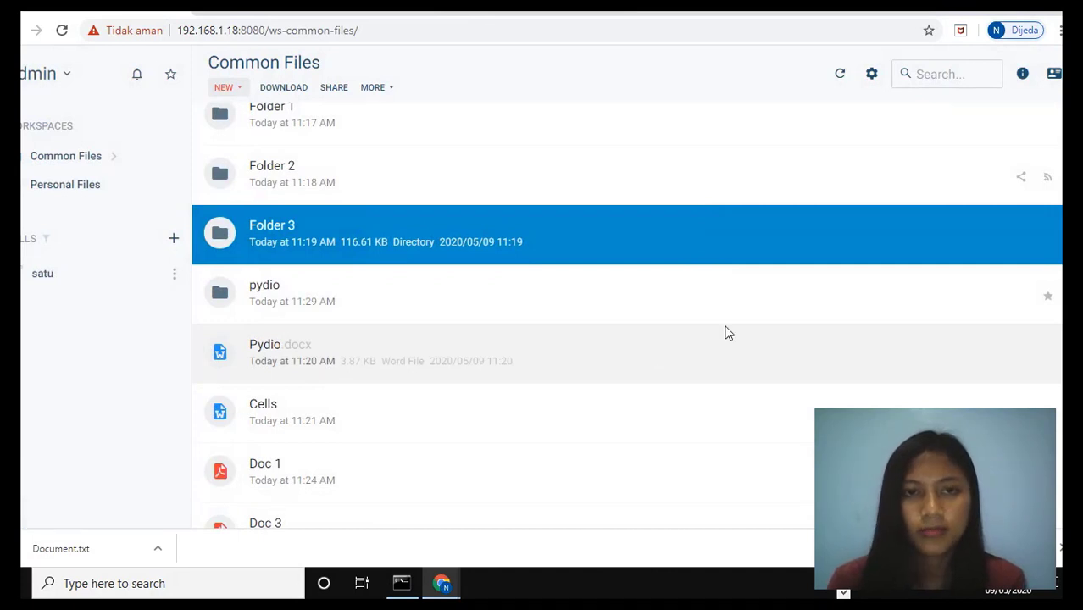
Lock the file Doc 3.pdf
{"action": "scroll", "coordinate": [627, 315], "scroll_direction": "down", "scroll_amount": 1}
{"action": "scroll", "coordinate": [627, 315], "scroll_direction": "down", "scroll_amount": 5}
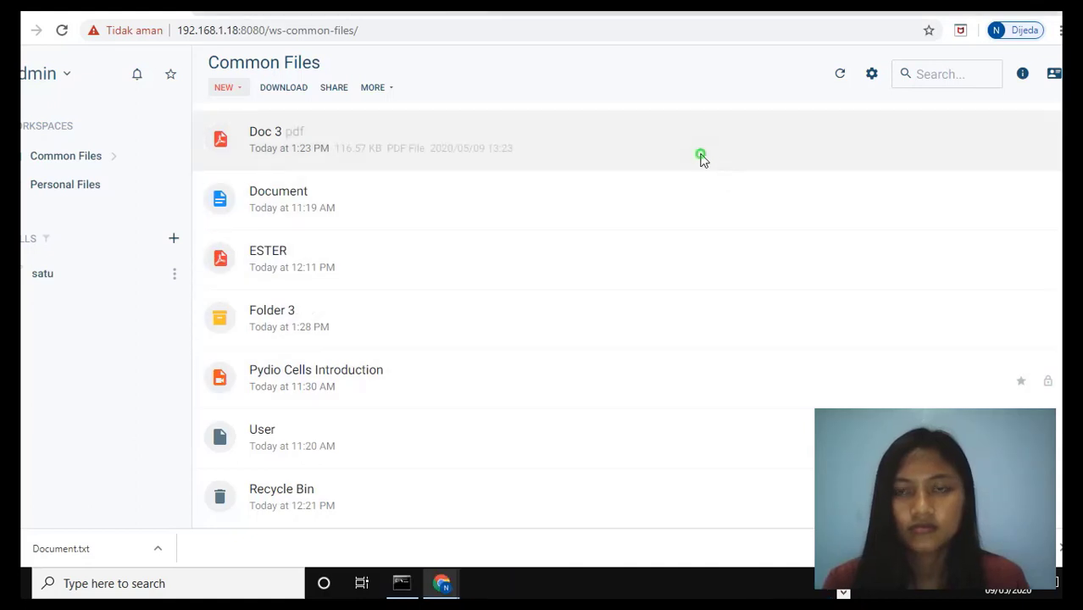
{"action": "right_click", "coordinate": [699, 157]}
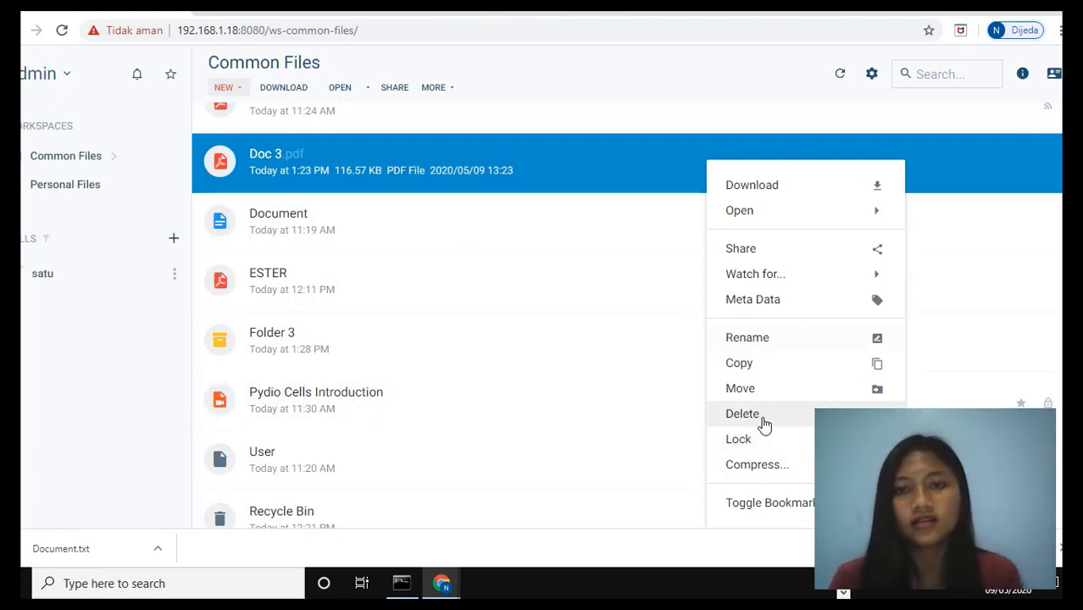
{"action": "left_click", "coordinate": [795, 443]}
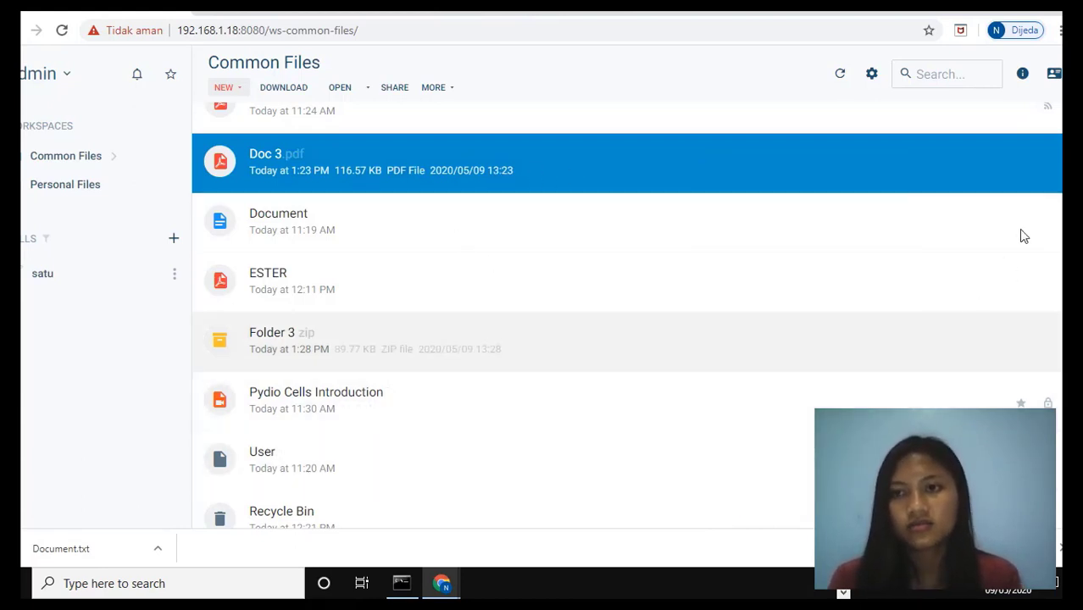
{"action": "left_click", "coordinate": [1039, 189]}
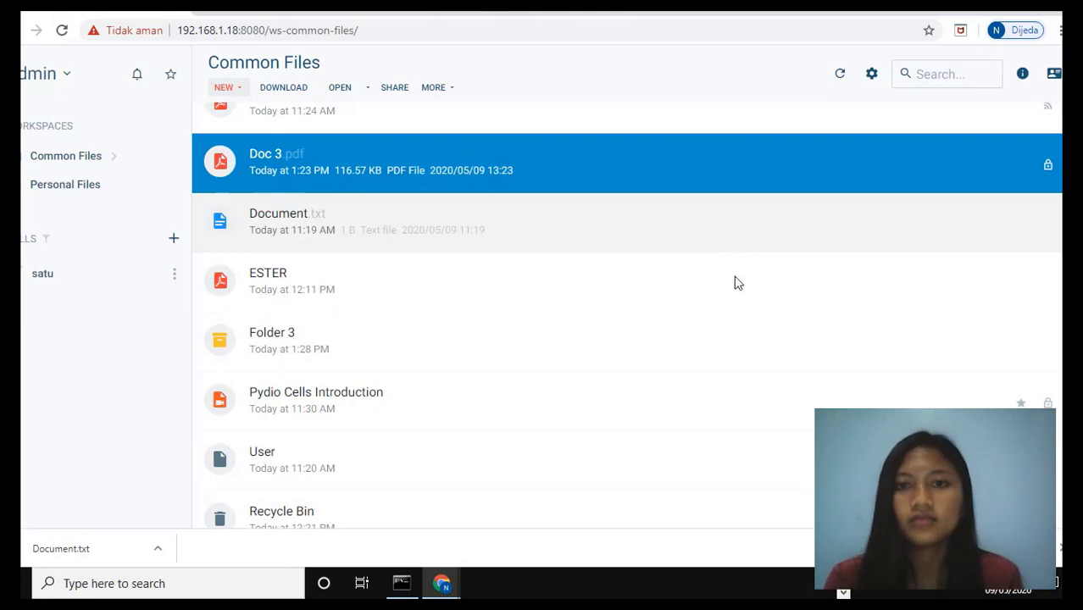
Bookmark the file ESTER.pdf
{"action": "right_click", "coordinate": [714, 297]}
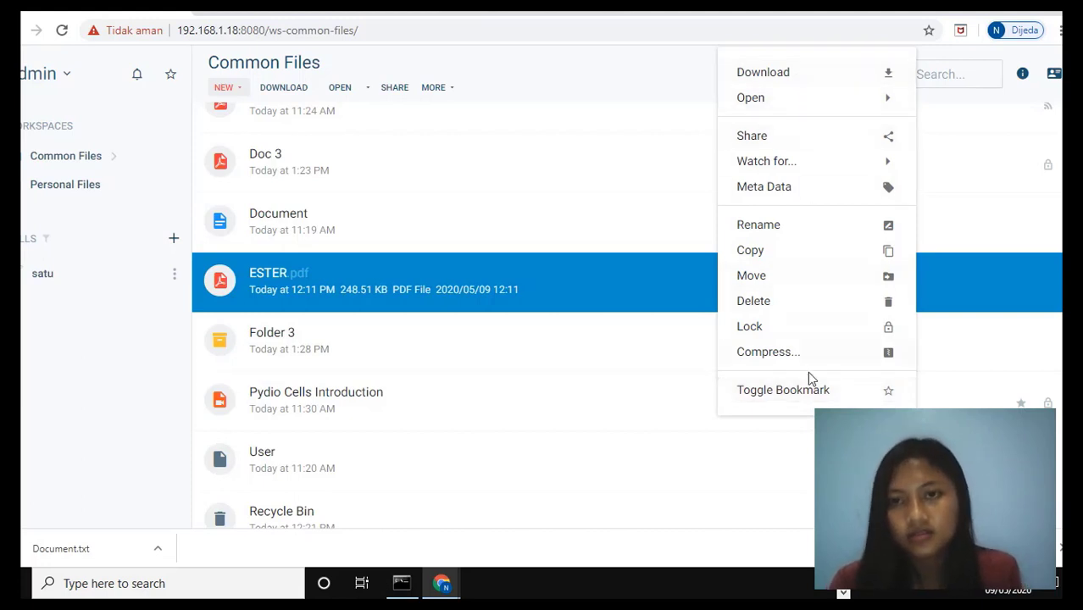
{"action": "left_click", "coordinate": [805, 394]}
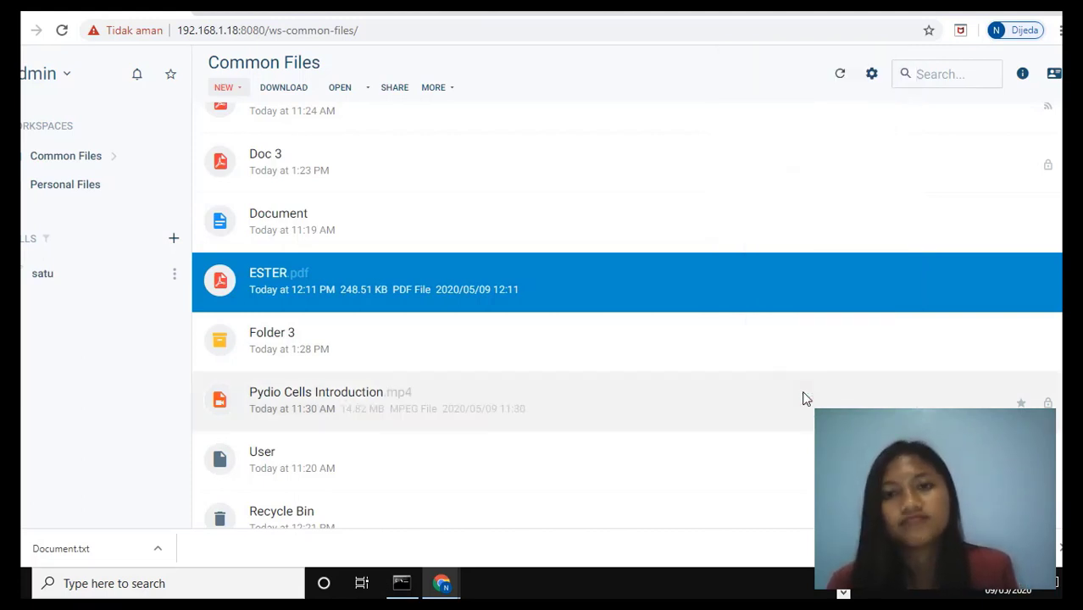
{"action": "left_click", "coordinate": [1005, 304]}
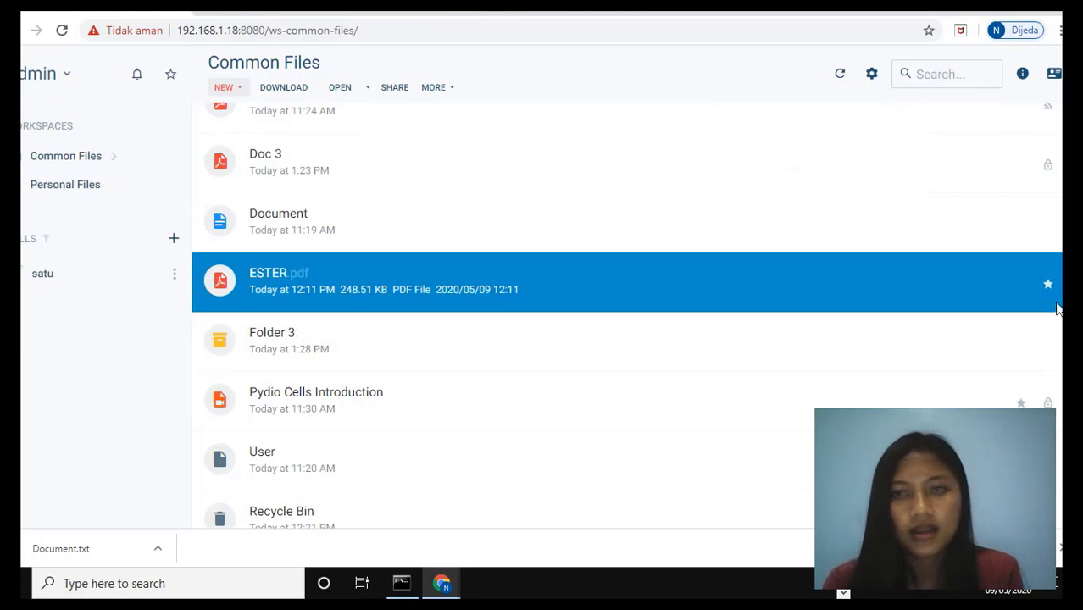
{"action": "right_click", "coordinate": [876, 289]}
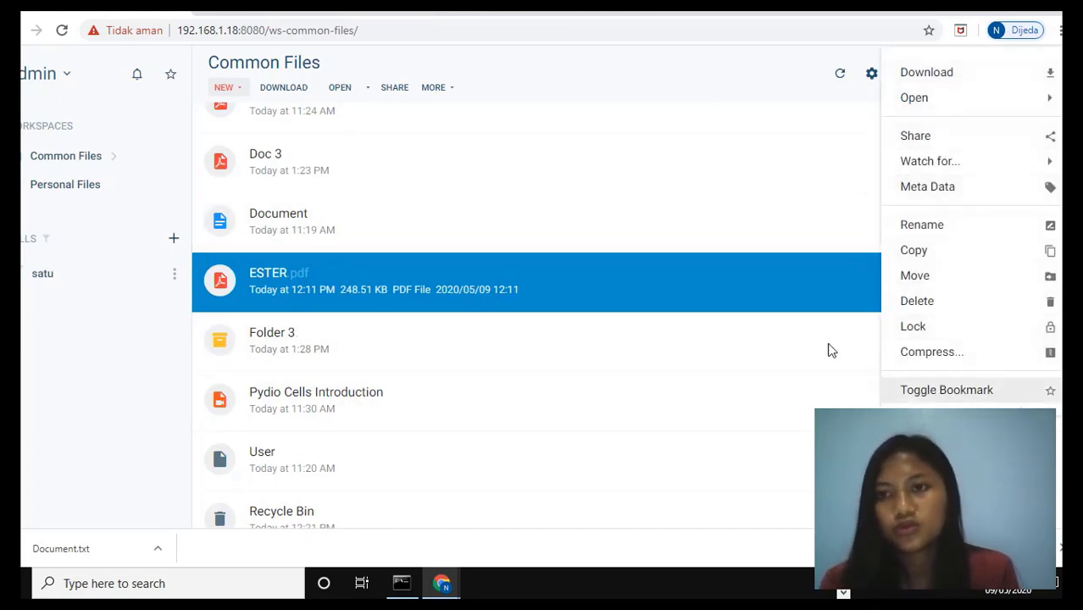
{"action": "left_click", "coordinate": [772, 274]}
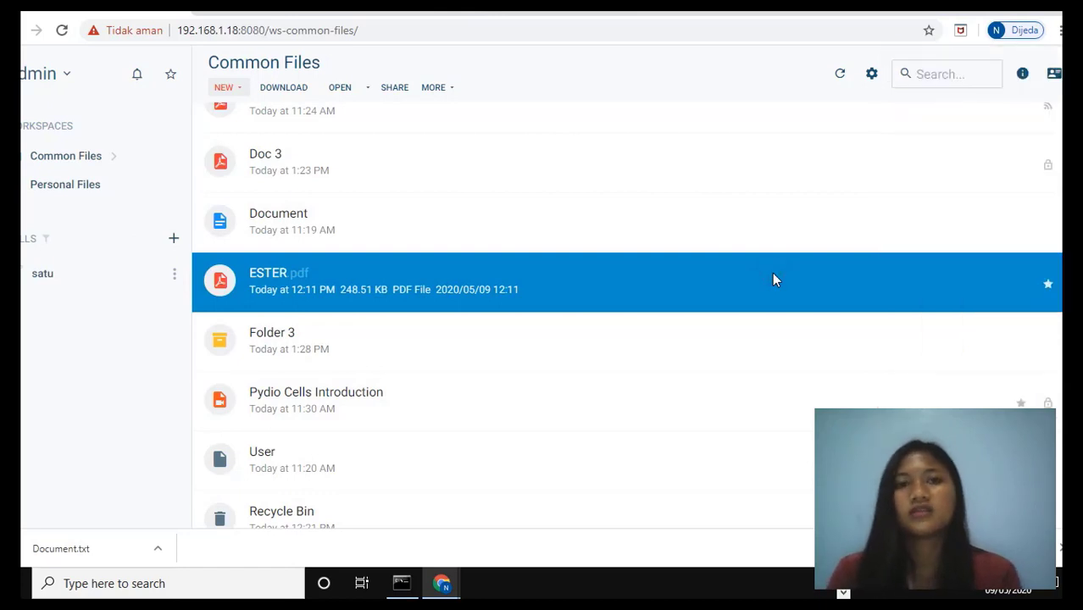